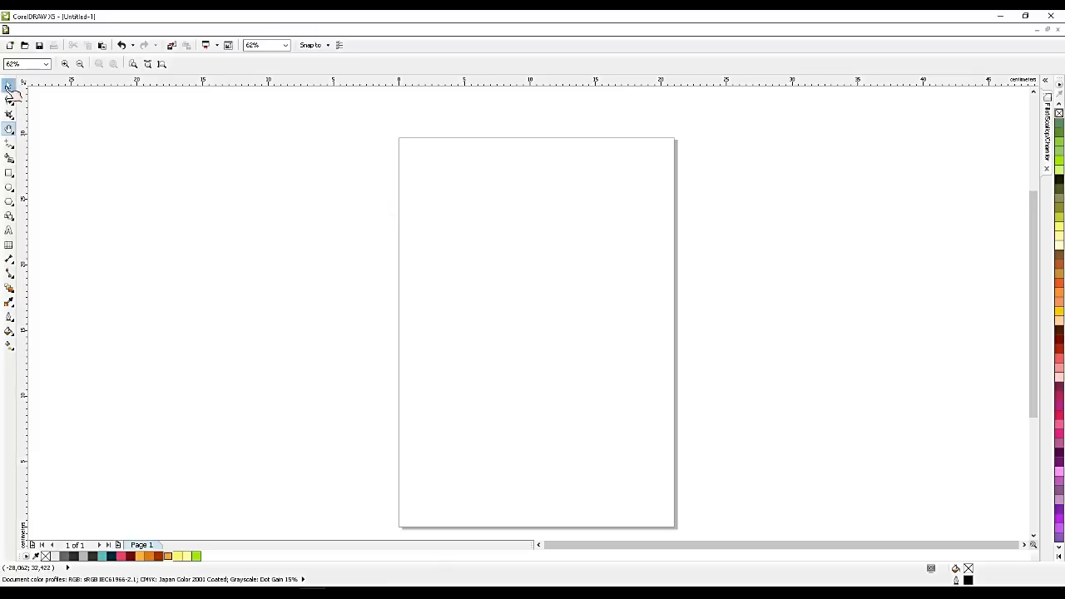
Draw a polygon about 3.1 cm wide in the upper half of the page and set it to four sides.
left_click(8, 85)
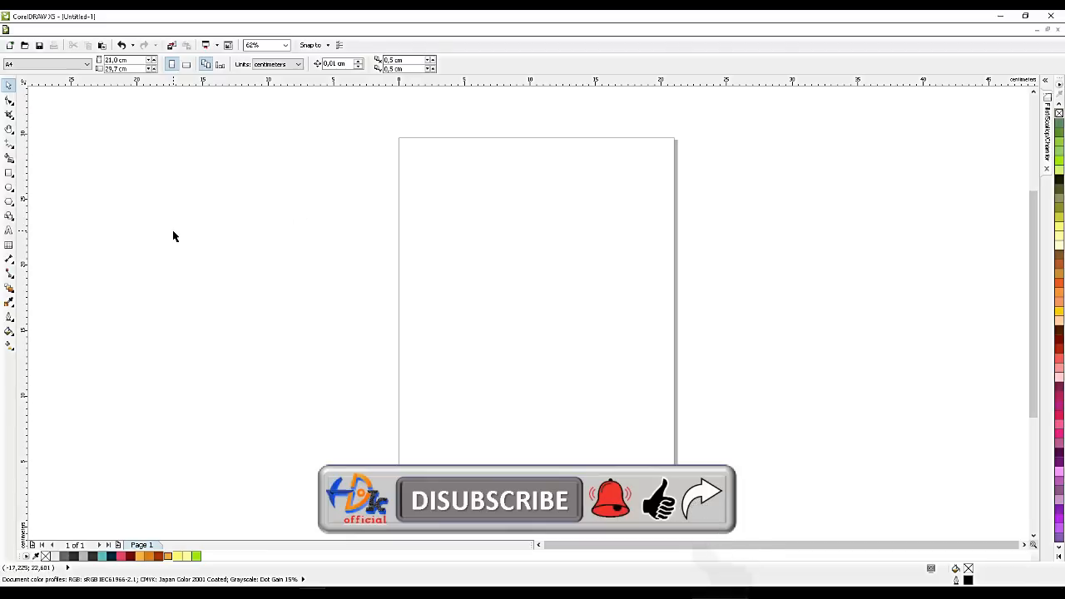
left_click(9, 202)
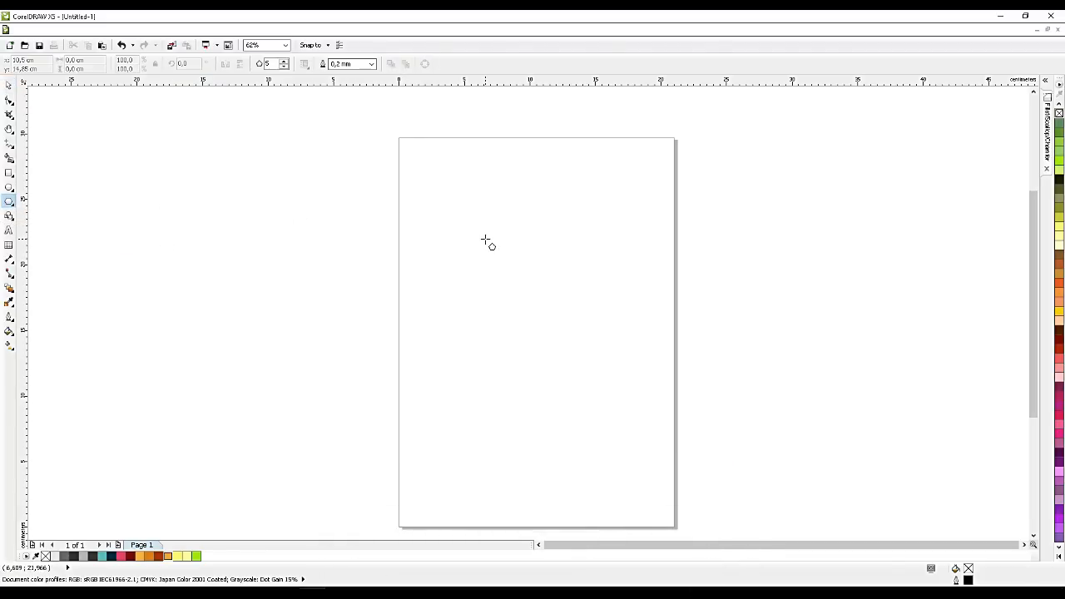
key("y")
left_click_drag(510, 242, 552, 289)
scroll(539, 262, "up", 1)
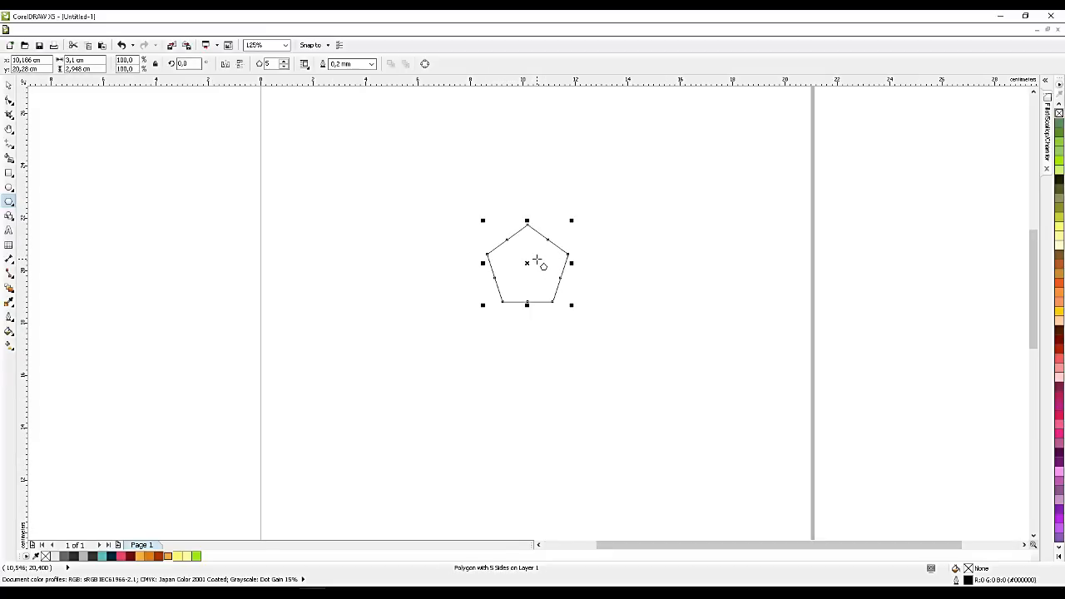
left_click(285, 68)
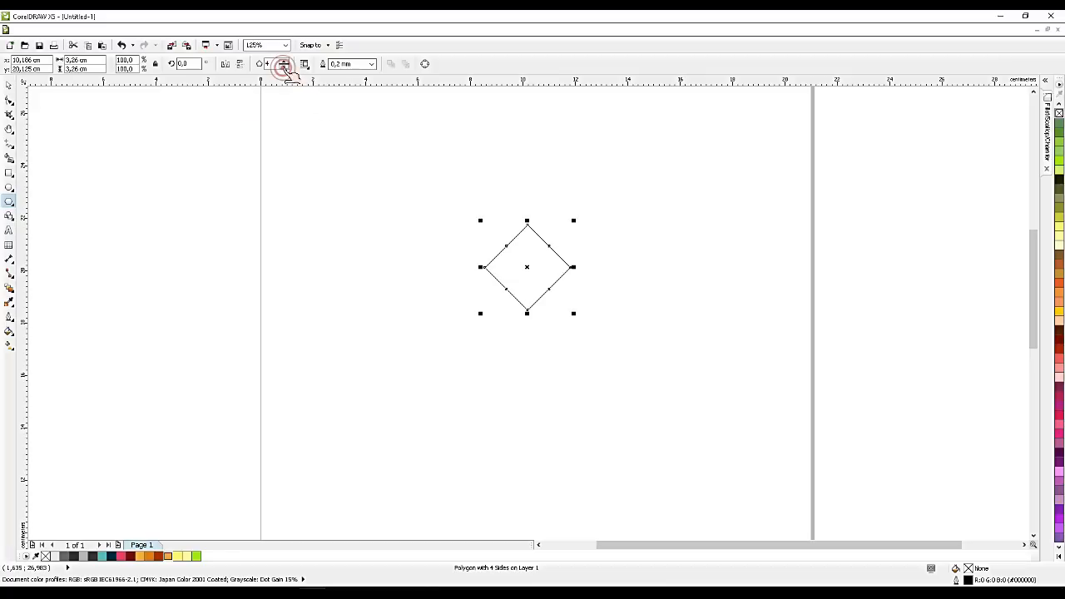
scroll(539, 251, "up", 1)
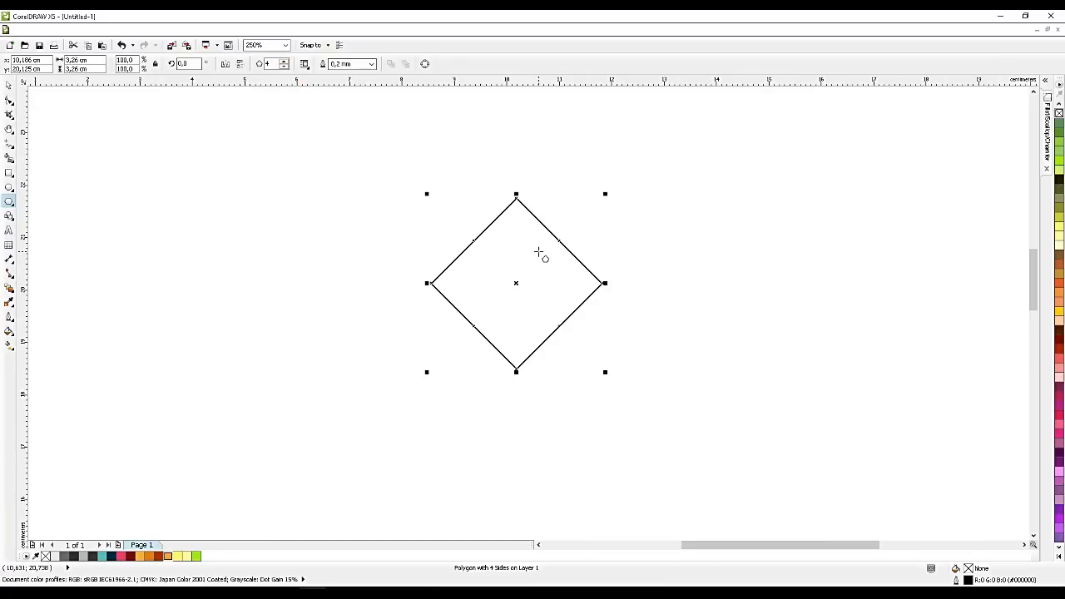
Squash the four-sided polygon about its center into a flat rhombus about 2.52 cm wide and 1.38 cm high.
left_click_drag(516, 195, 521, 224)
left_click_drag(613, 286, 594, 284)
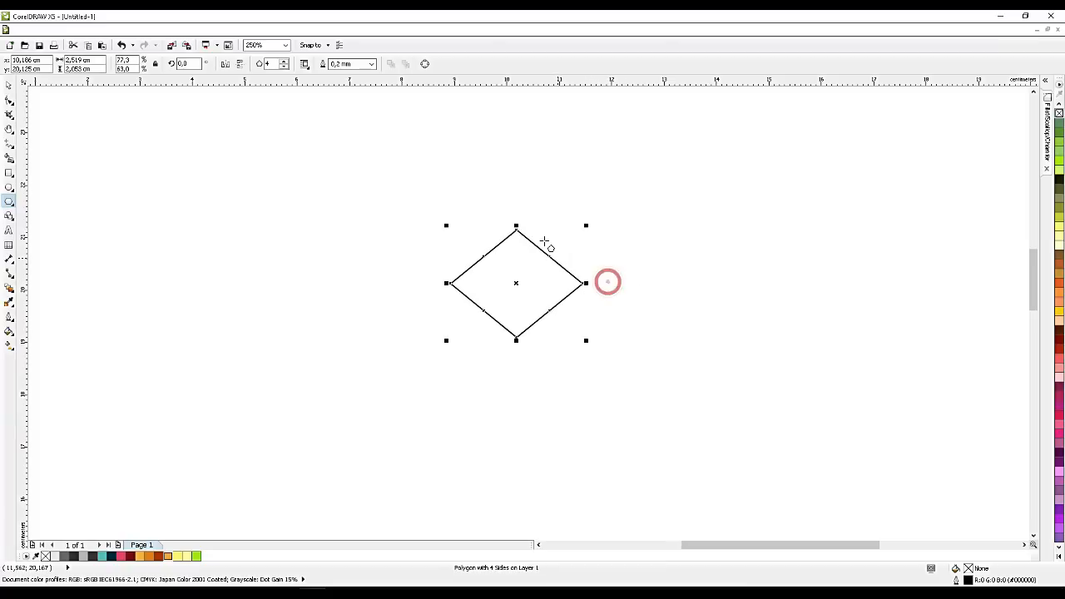
left_click_drag(517, 226, 517, 243)
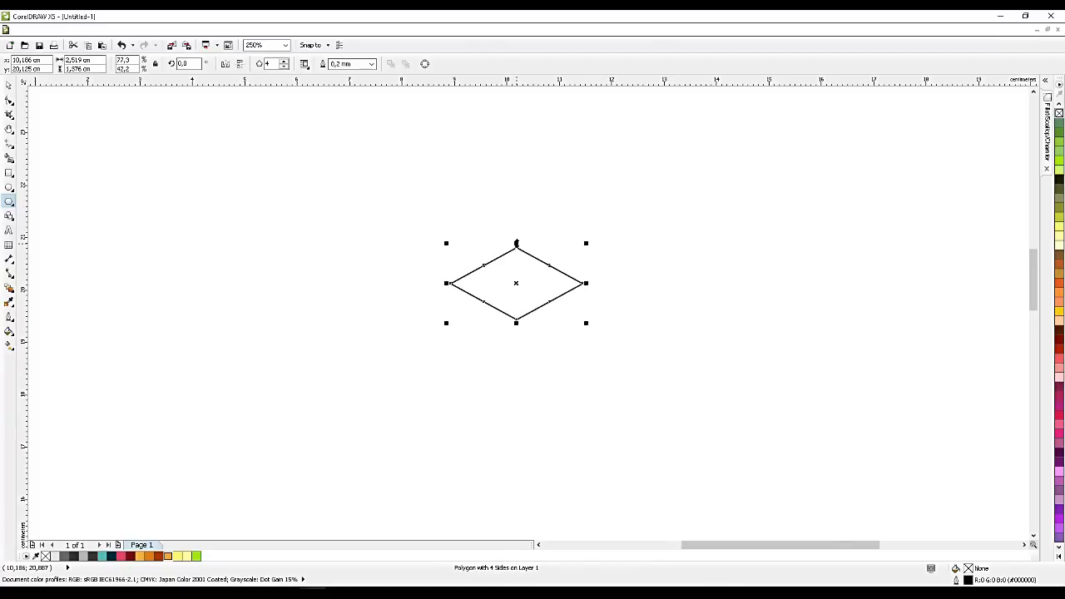
scroll(607, 237, "down", 2)
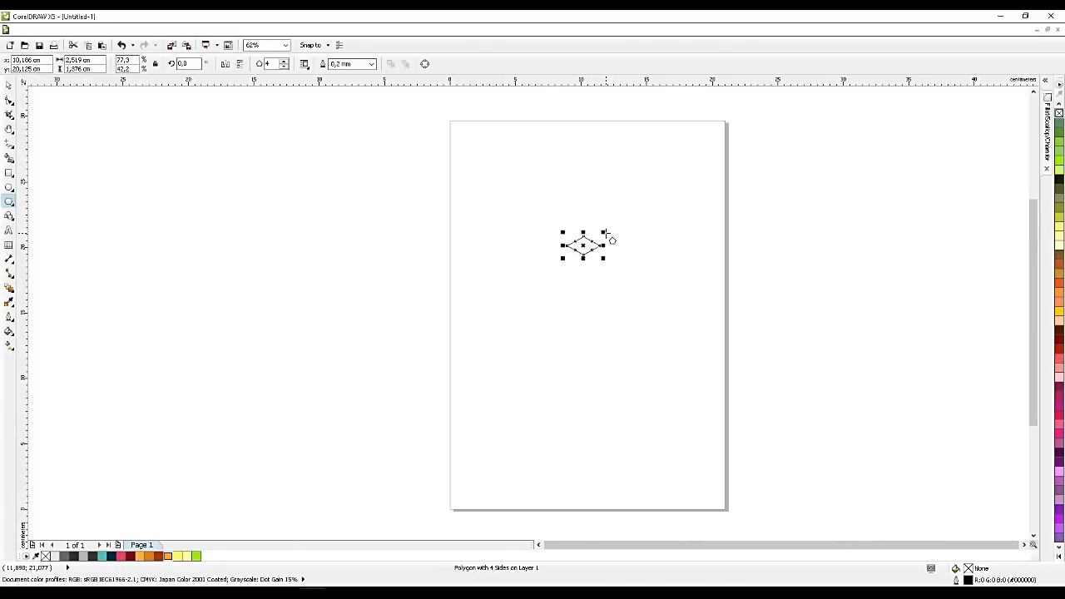
Draw a rectangle about 1.26 cm wide and 1.3 cm high beneath the rhombus's left half, its top edge level with the rhombus's lowest corner.
left_click(9, 85)
scroll(595, 254, "up", 2)
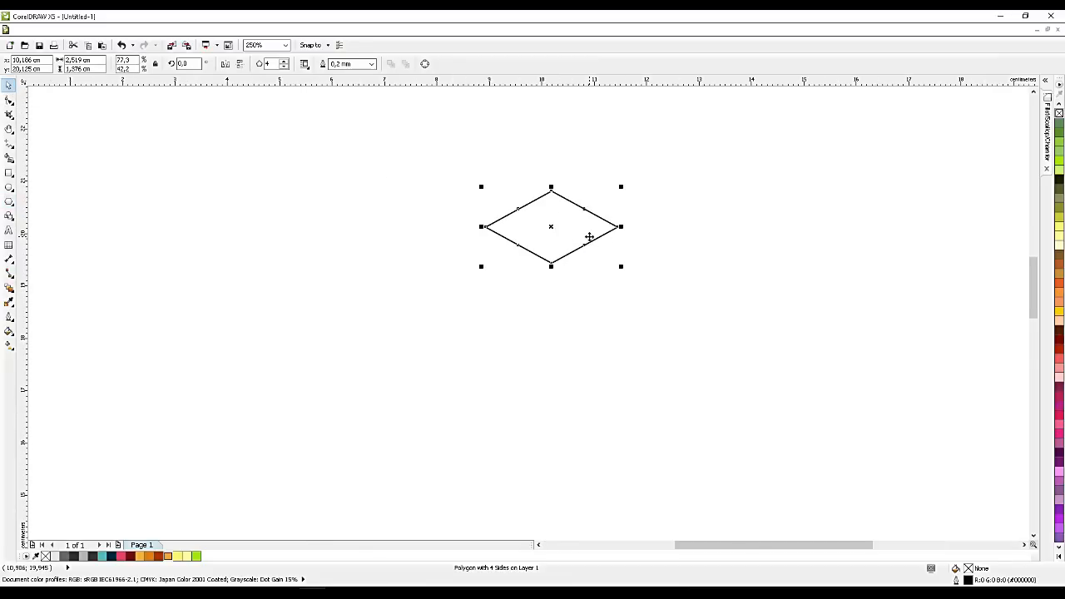
scroll(590, 237, "up", 1)
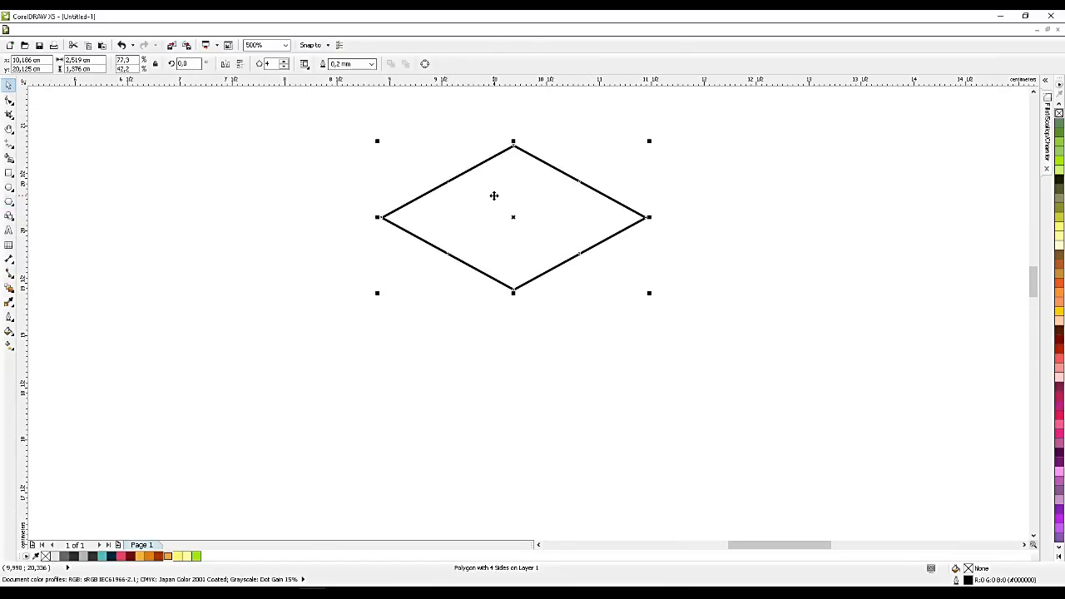
left_click(9, 173)
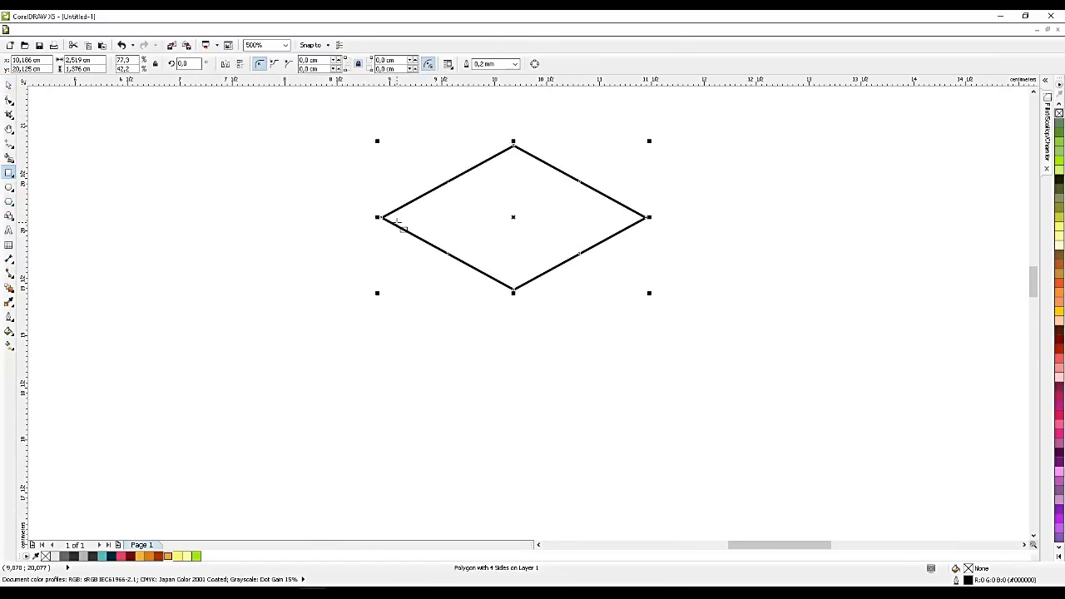
left_click_drag(381, 217, 513, 290)
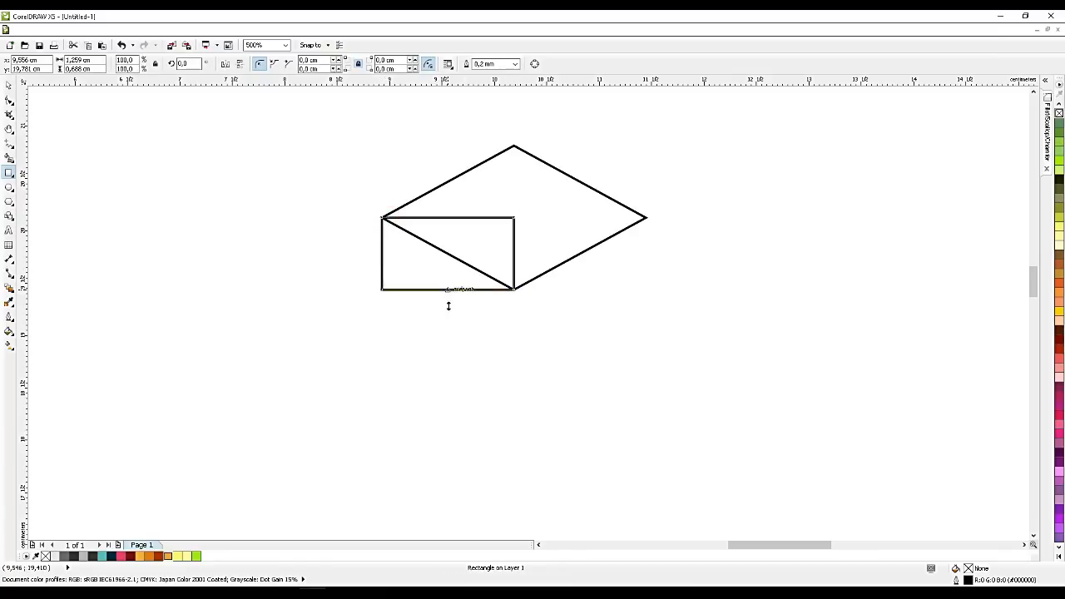
left_click_drag(447, 291, 447, 366)
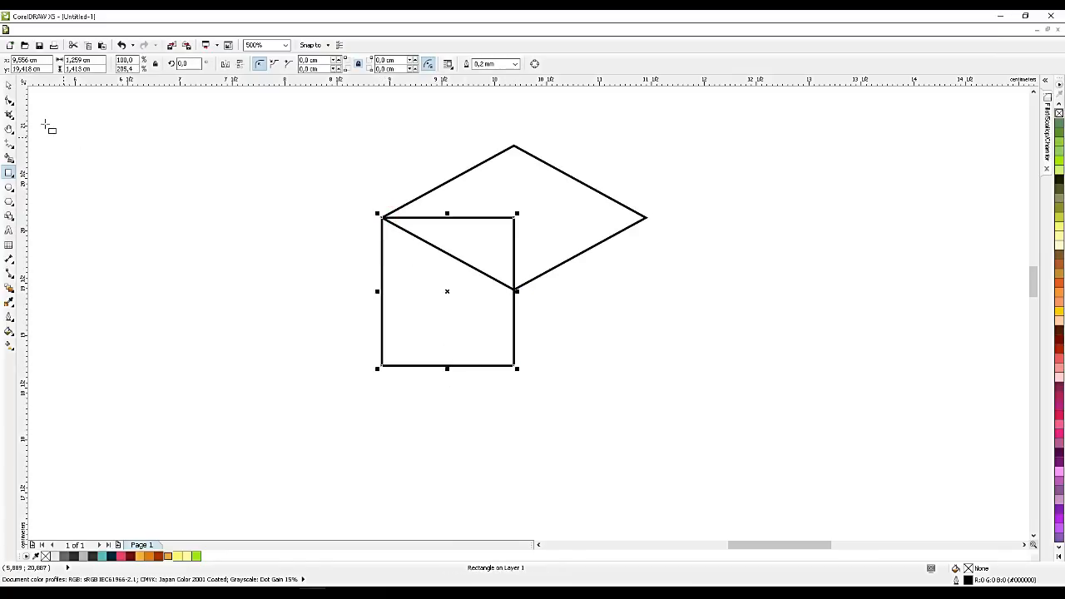
left_click_drag(447, 215, 514, 291)
left_click_drag(449, 377, 487, 397)
left_click(8, 86)
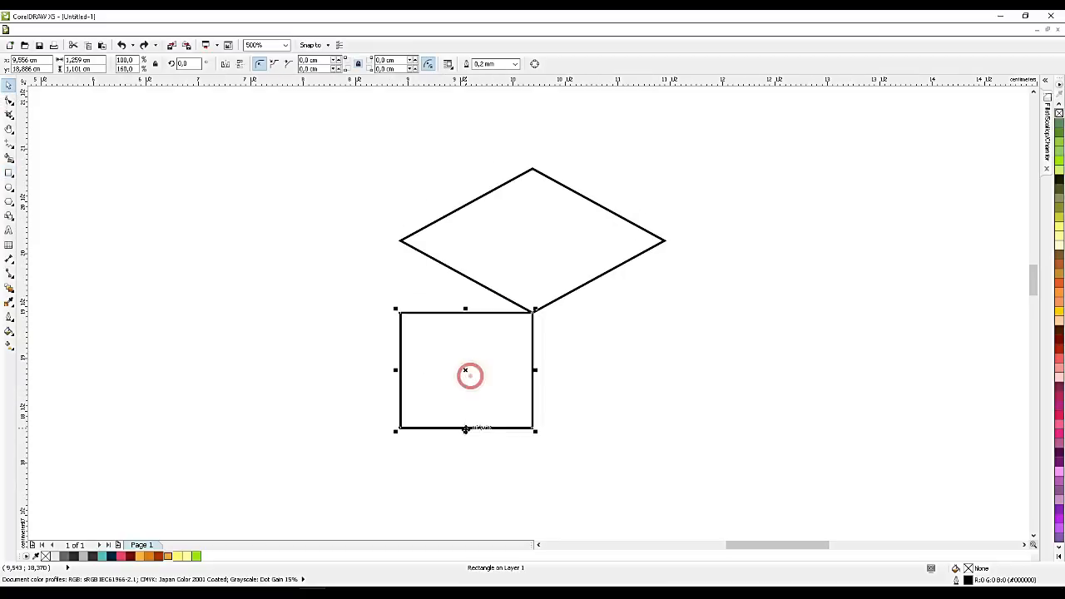
left_click_drag(466, 431, 466, 453)
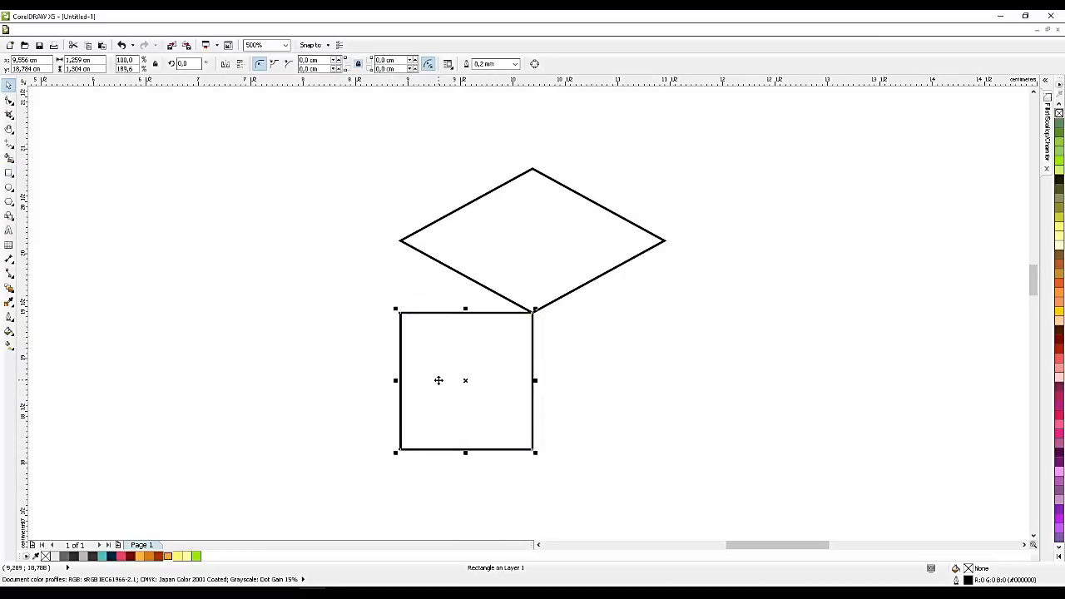
Flatten the rhombus to about 1.18 cm high and skew the rectangle vertically so its top edge follows the rhombus's lower-left edge.
left_click(518, 238)
left_click_drag(533, 165, 534, 190)
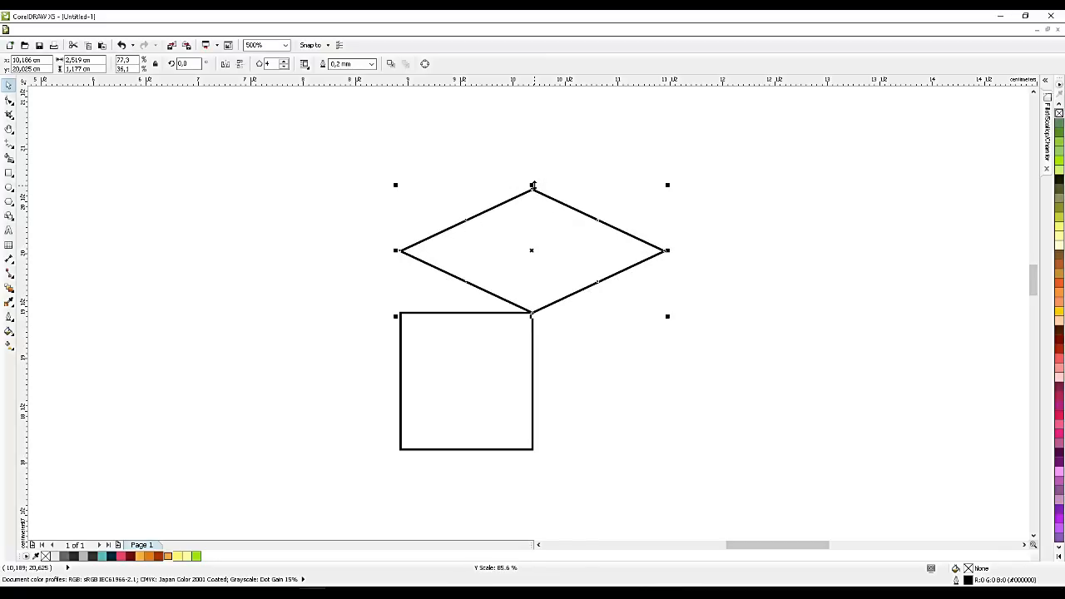
left_click(433, 334)
left_click(408, 375)
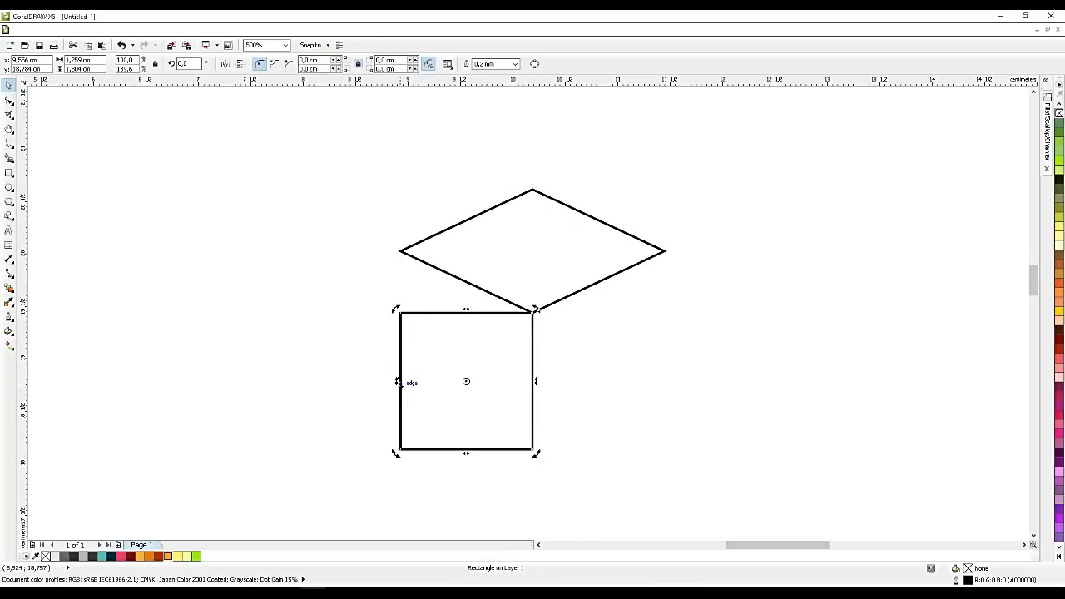
left_click_drag(397, 382, 398, 320)
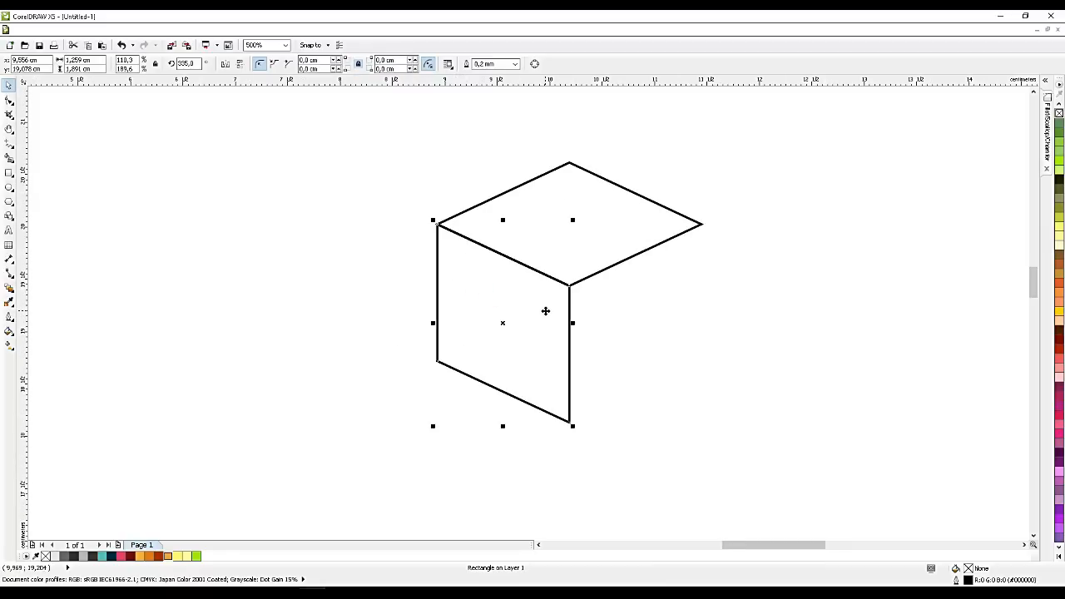
Duplicate the skewed side face, mirror the copy horizontally and snap it under the rhombus's right half to complete the cube.
key("ctrl+c")
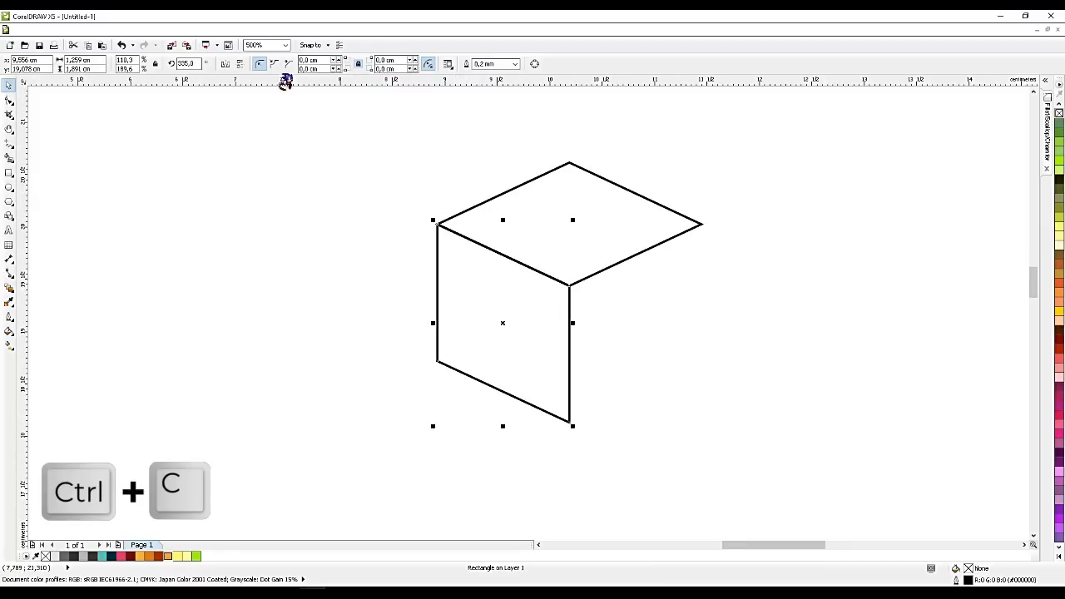
key("ctrl+v")
left_click(231, 68)
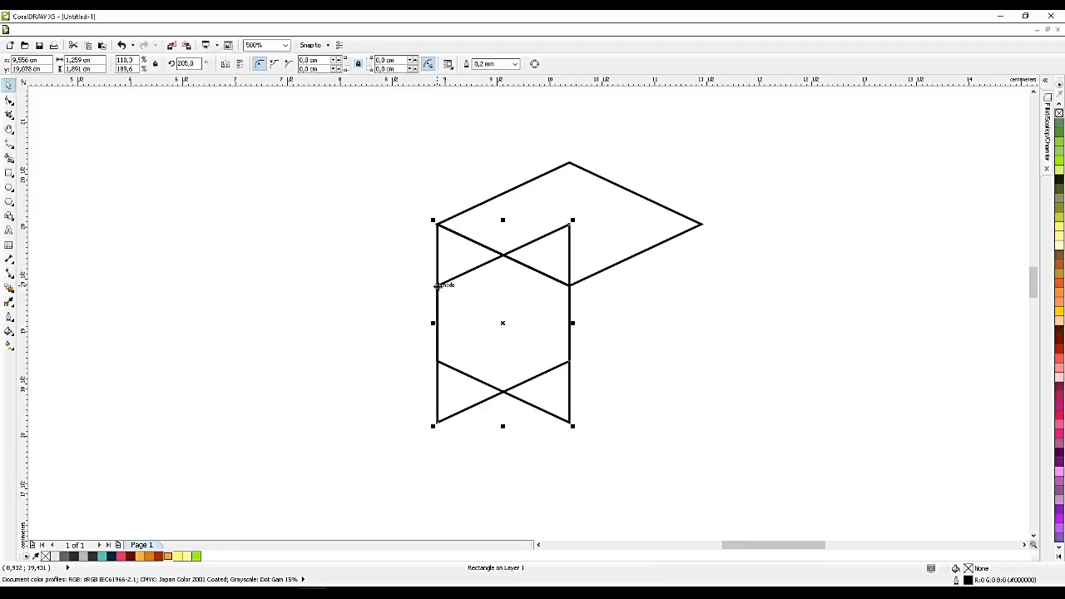
left_click_drag(436, 286, 571, 284)
scroll(552, 277, "down", 2)
left_click(702, 298)
scroll(601, 312, "up", 2)
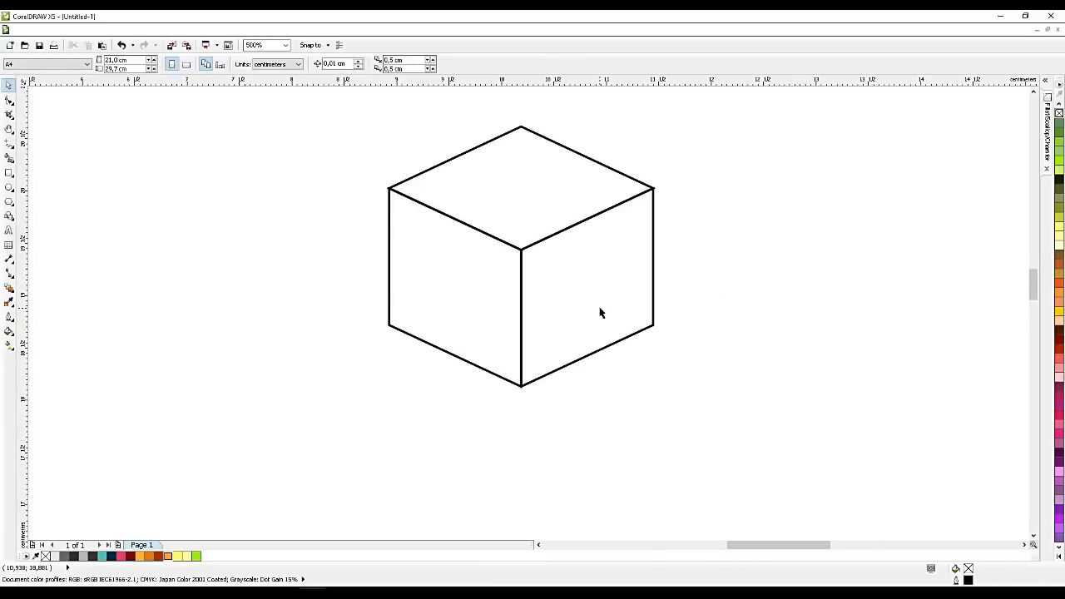
Fill the cube's right face with a linear gradient from dark red-orange (RGB 195, 68, 0) at its right edge to orange at its left edge.
left_click(597, 285)
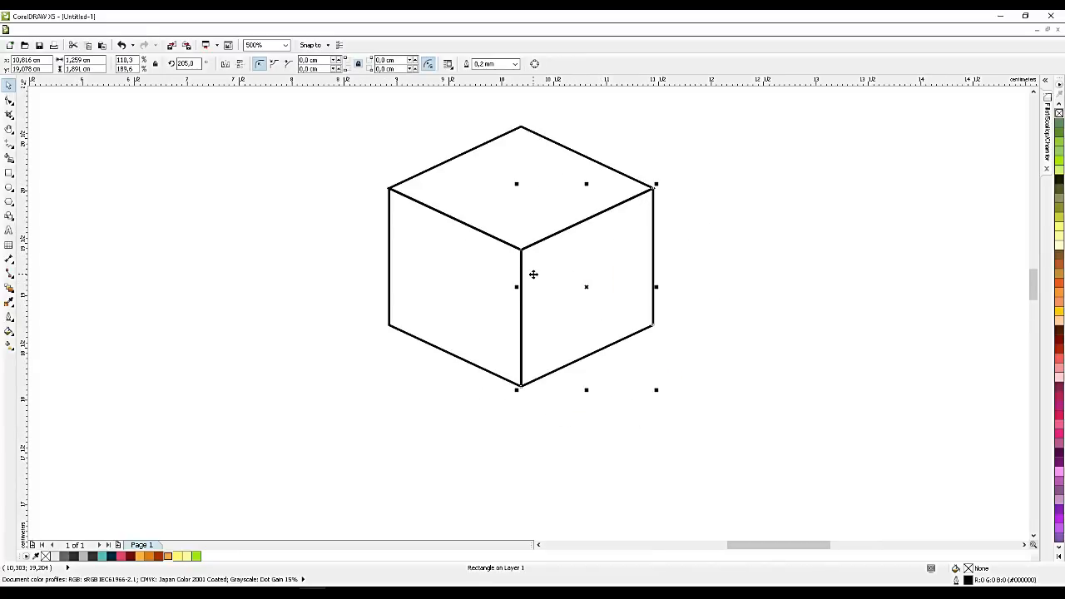
left_click(157, 556)
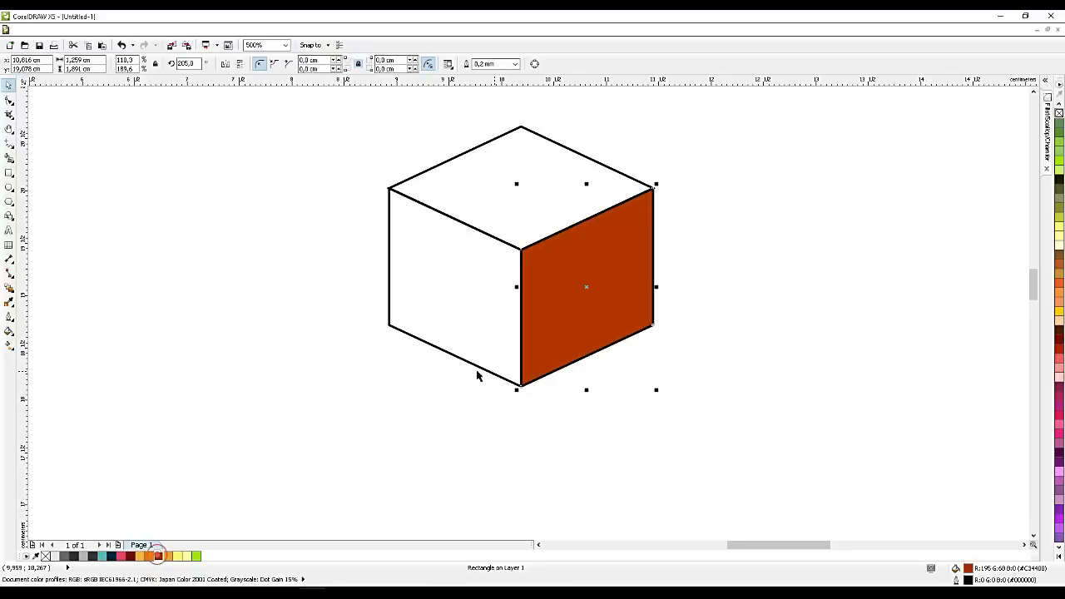
left_click(10, 345)
left_click(55, 345)
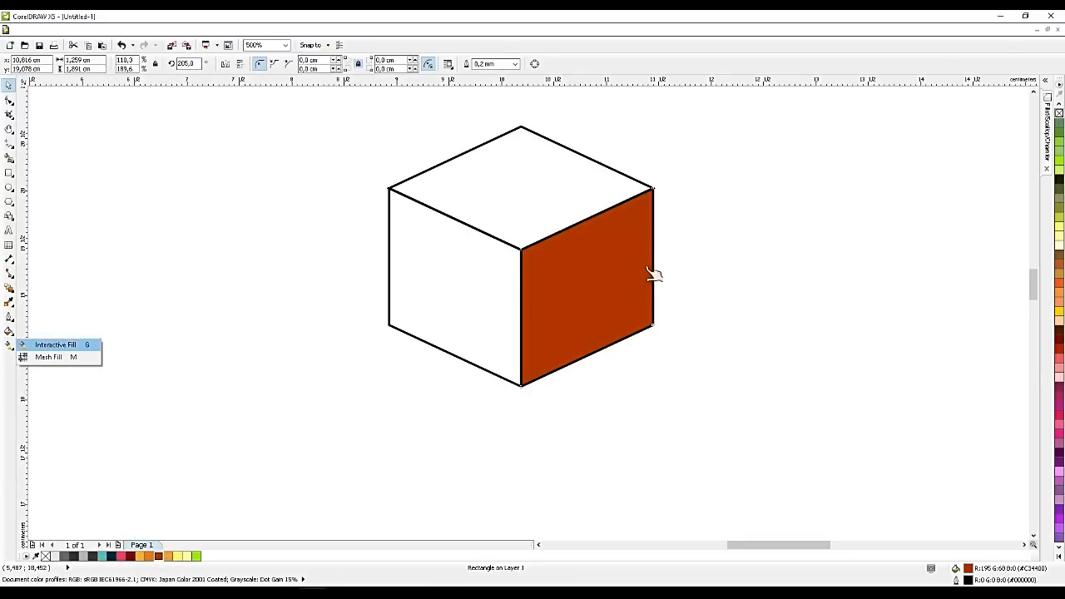
left_click(66, 344)
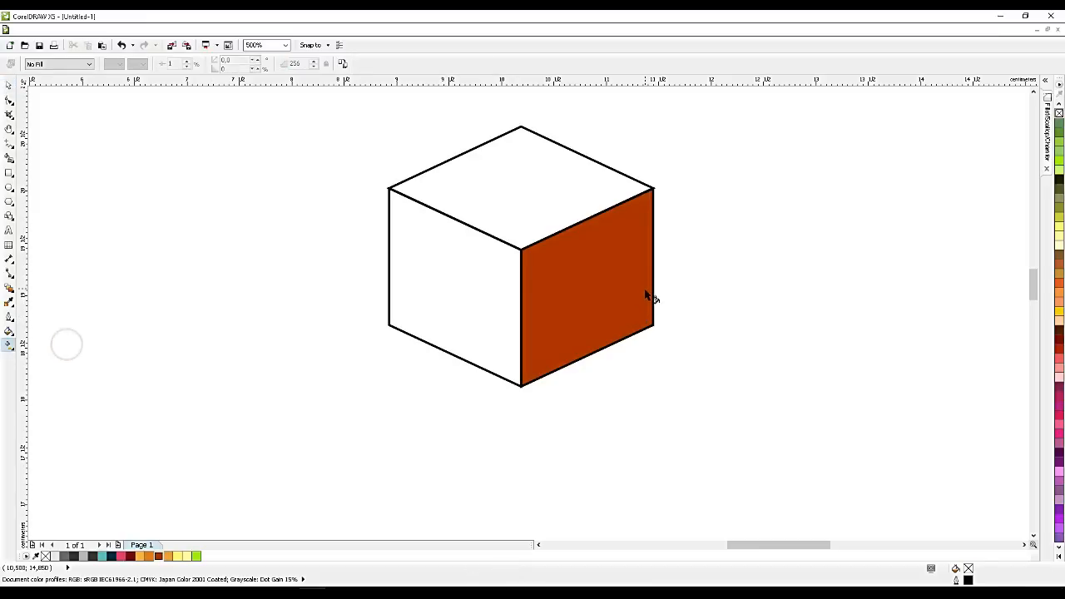
left_click(645, 298)
left_click_drag(651, 306, 528, 267)
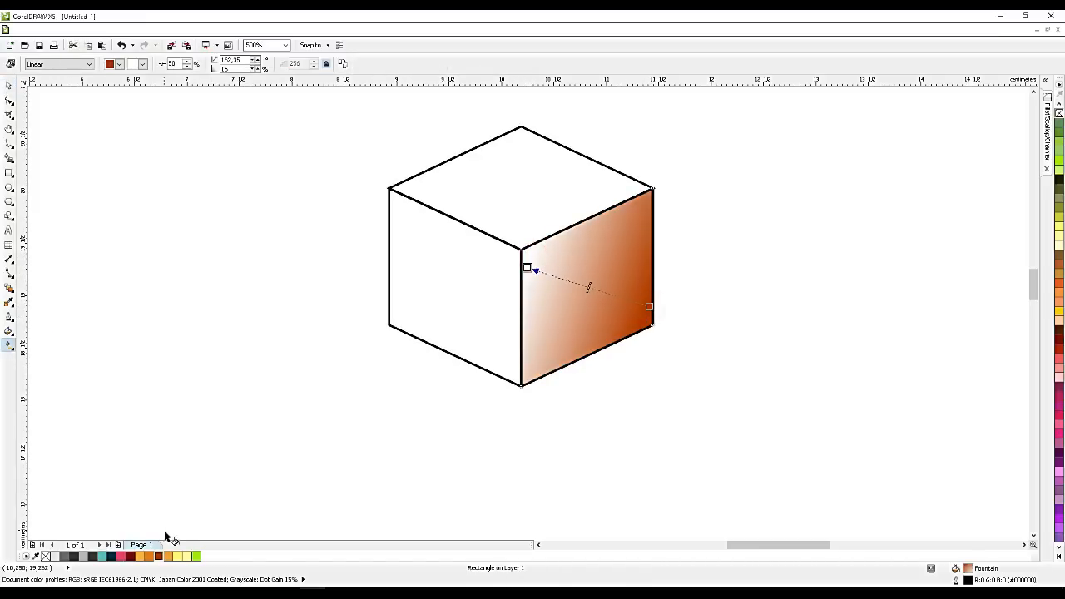
left_click_drag(149, 556, 530, 268)
Apply a linear gradient to the cube's left face, running from orange near the bottom up to amber near the top.
left_click(496, 327)
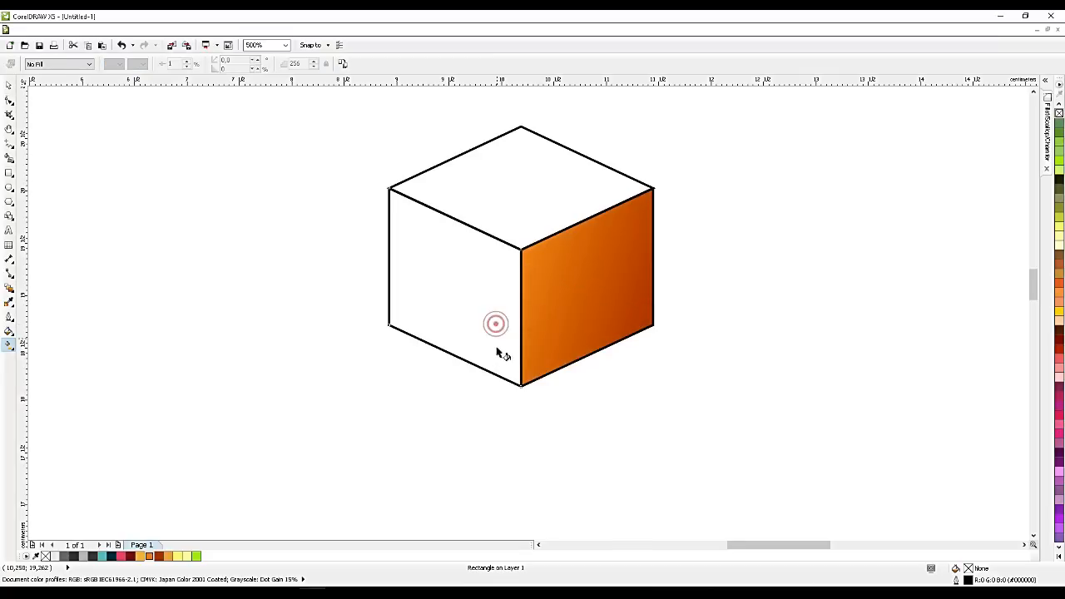
left_click_drag(479, 361, 468, 242)
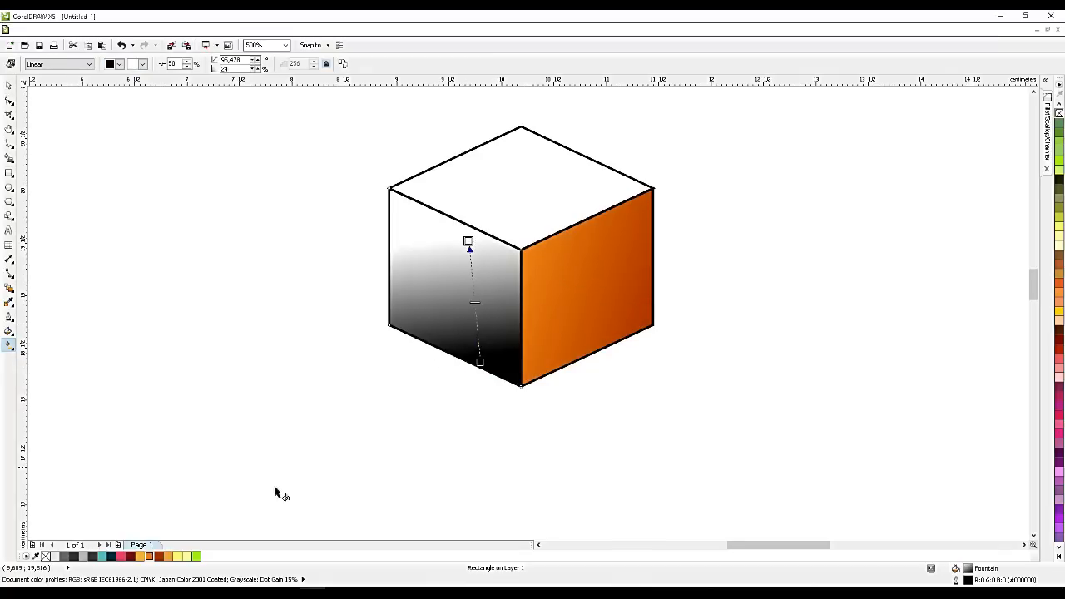
left_click_drag(149, 556, 480, 363)
left_click_drag(146, 556, 469, 242)
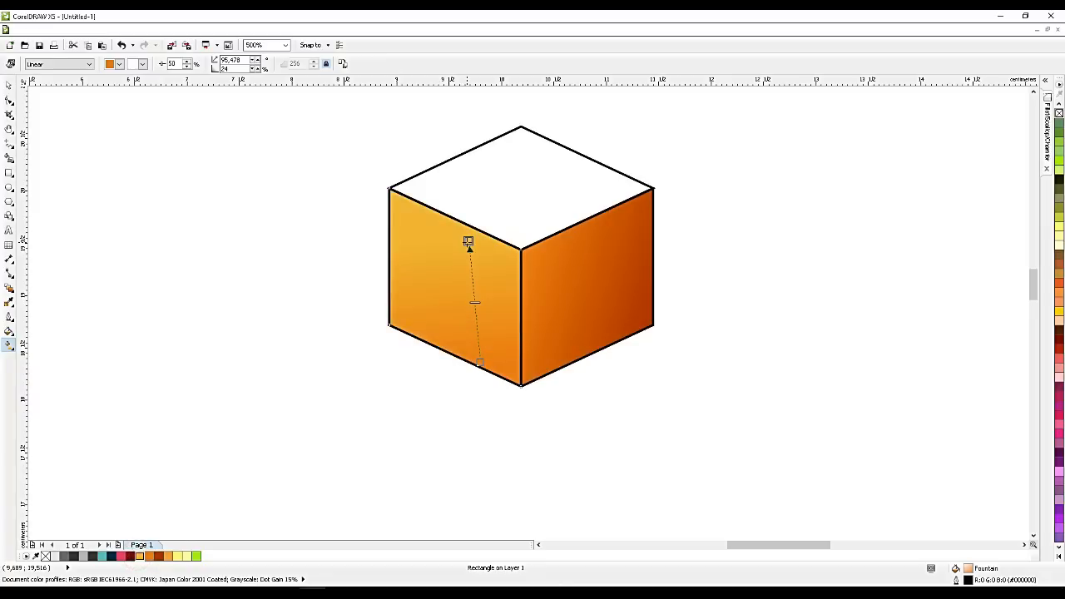
Apply a horizontal linear gradient to the cube's top face, from light orange at the right corner to amber at the left corner.
left_click(515, 200)
left_click(637, 184)
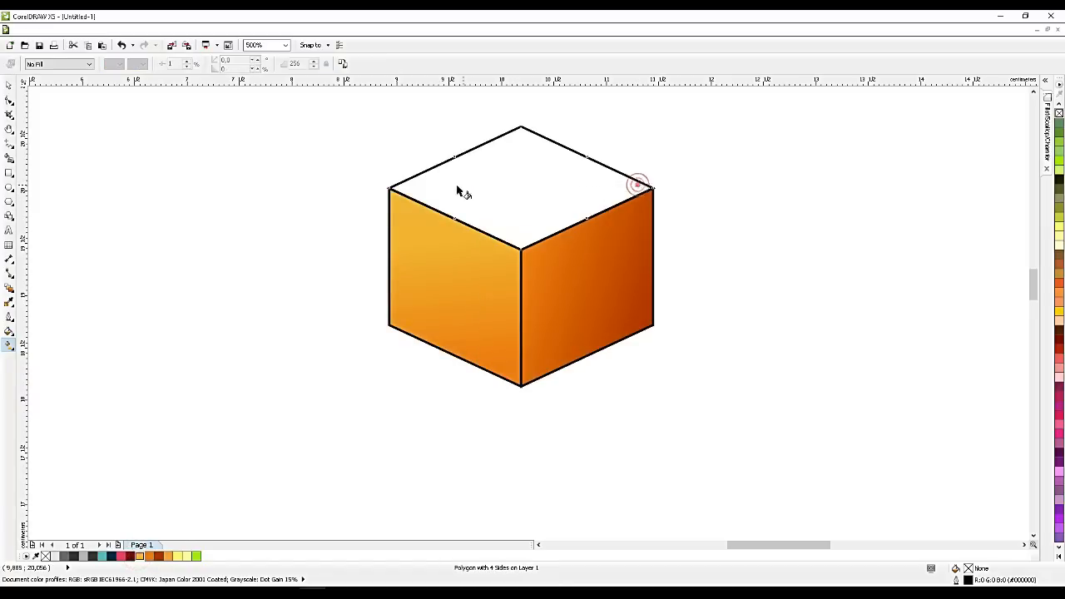
left_click_drag(459, 192, 407, 185)
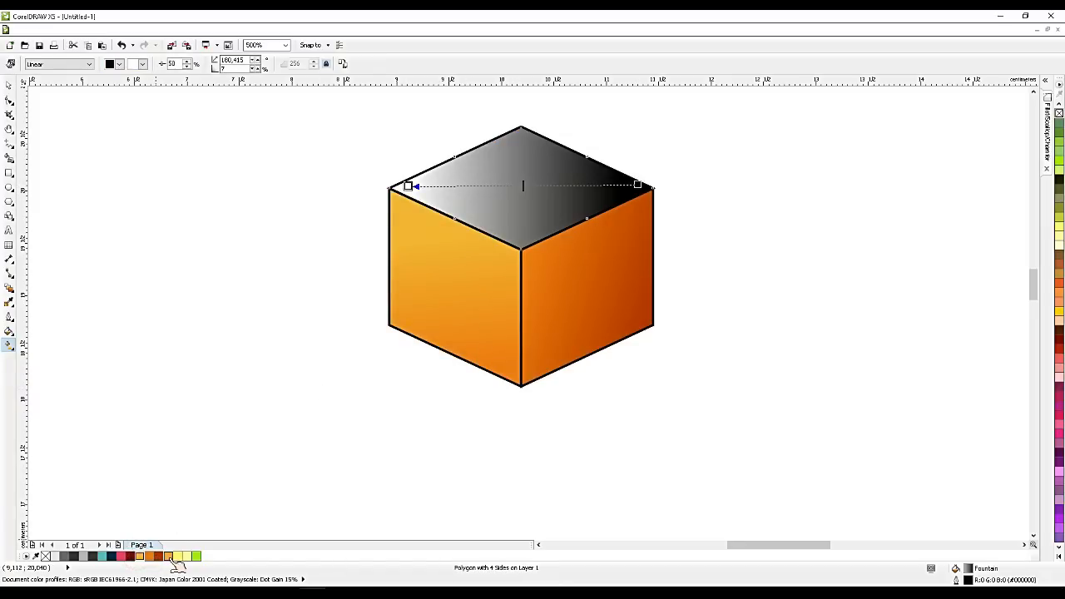
left_click_drag(174, 558, 638, 184)
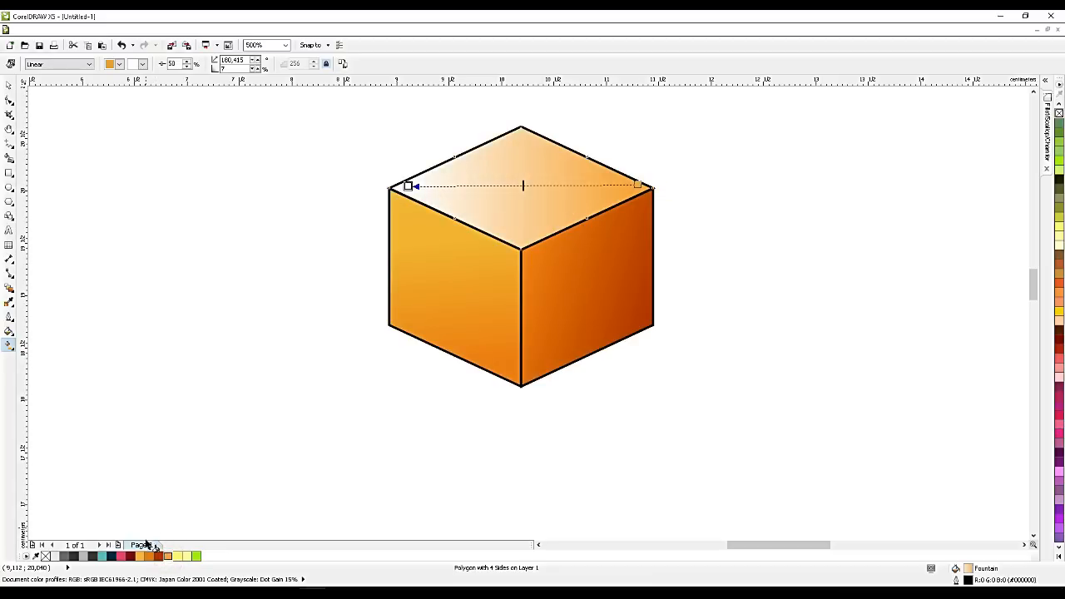
left_click_drag(140, 556, 413, 187)
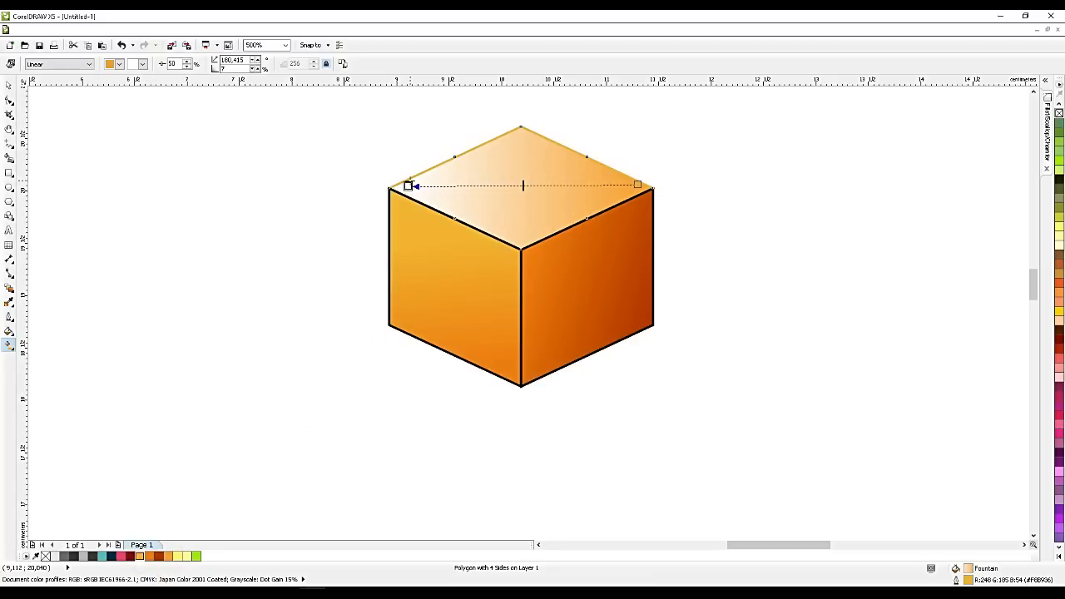
key("ctrl+z")
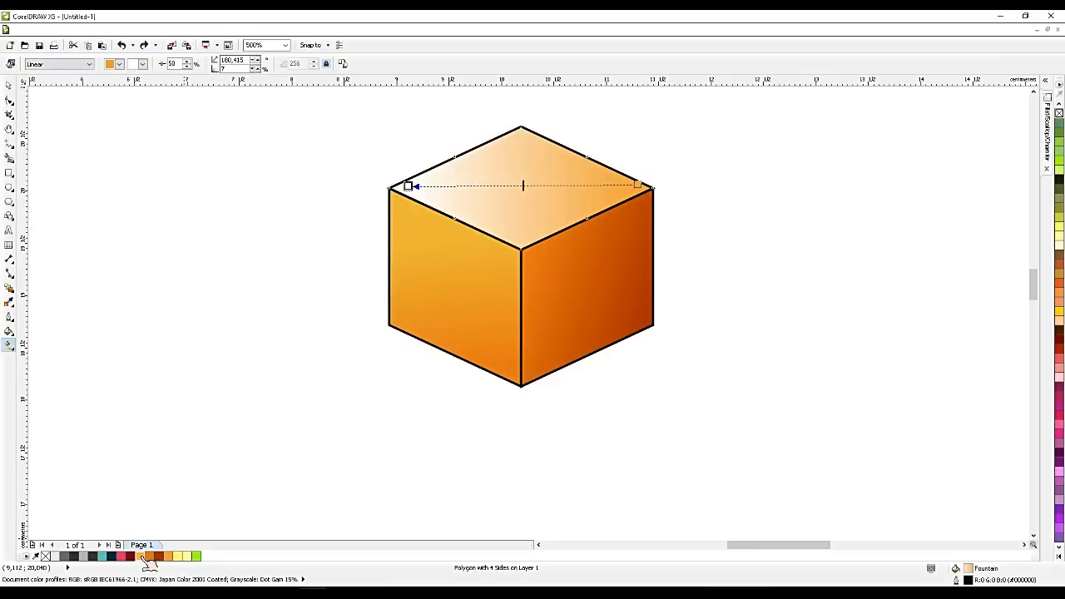
left_click_drag(139, 556, 408, 187)
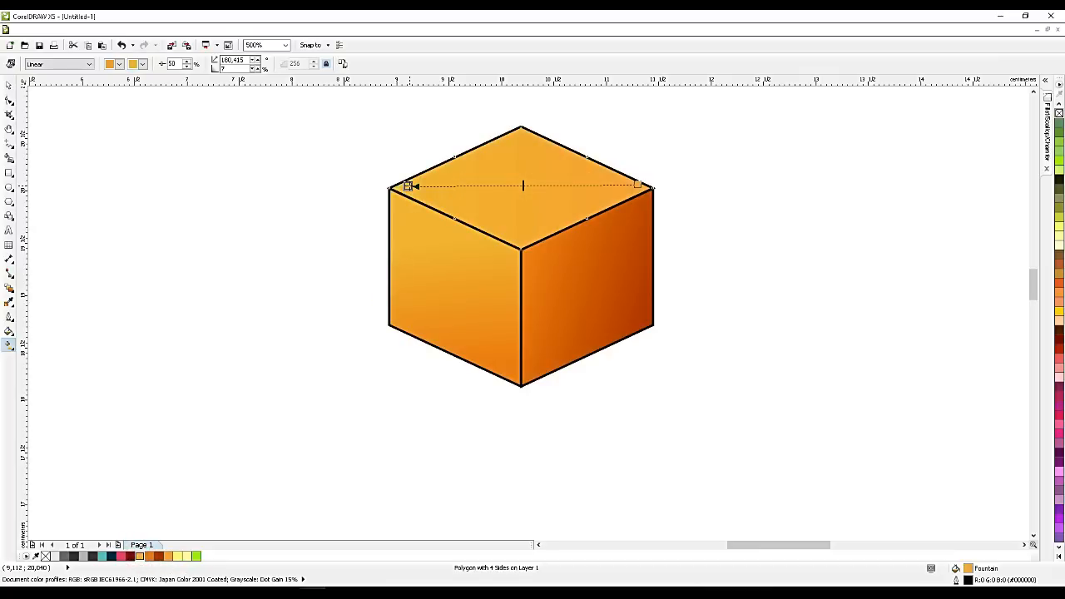
Change the left end colour of the top face's gradient to pale yellow and deselect the face.
left_click_drag(168, 556, 408, 186)
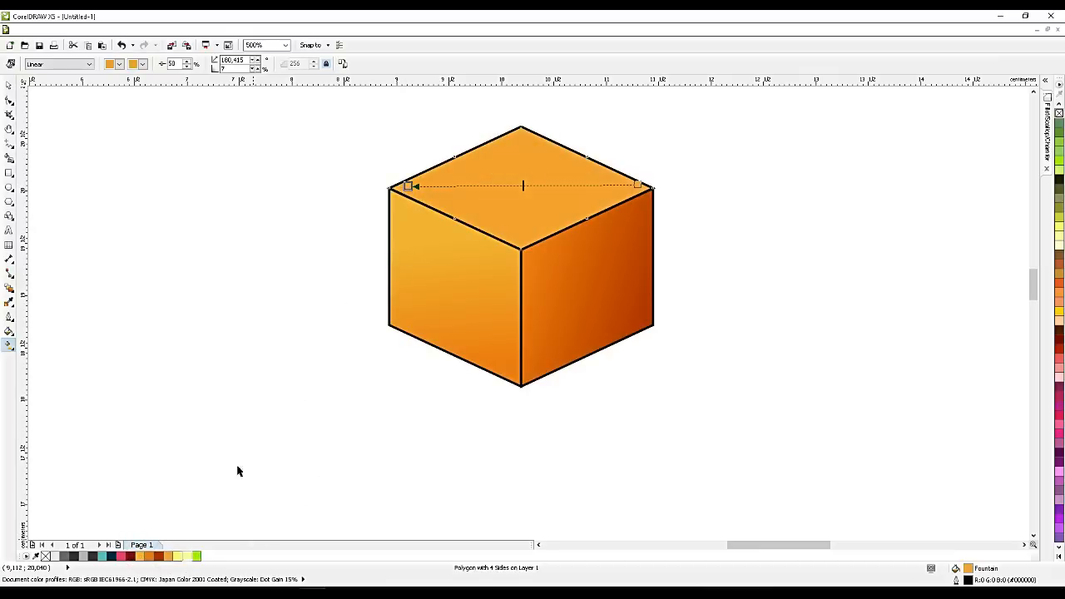
left_click_drag(187, 556, 409, 185)
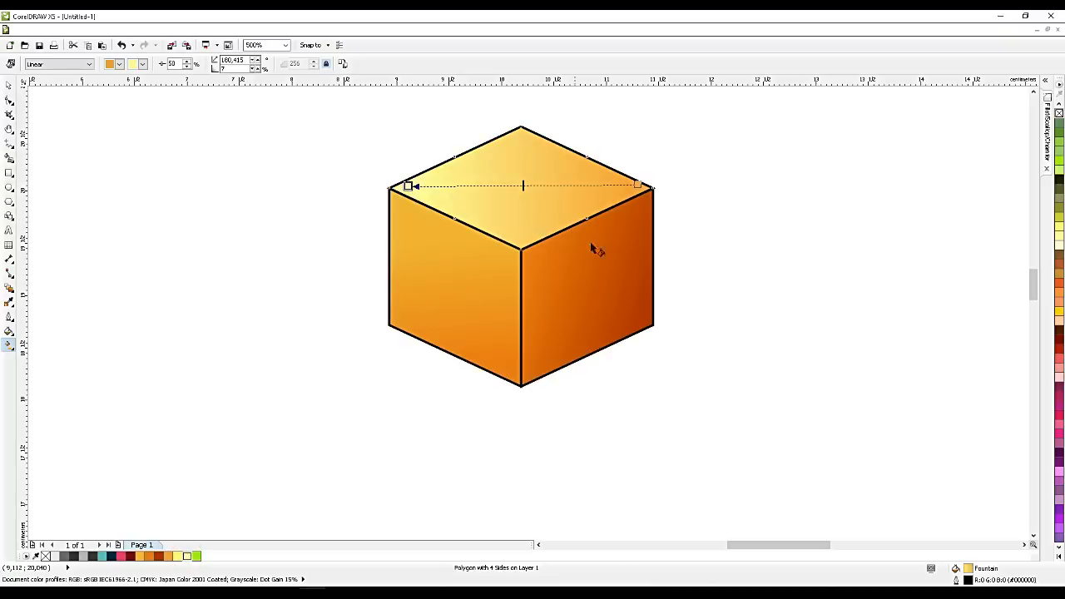
left_click(9, 85)
left_click(313, 271)
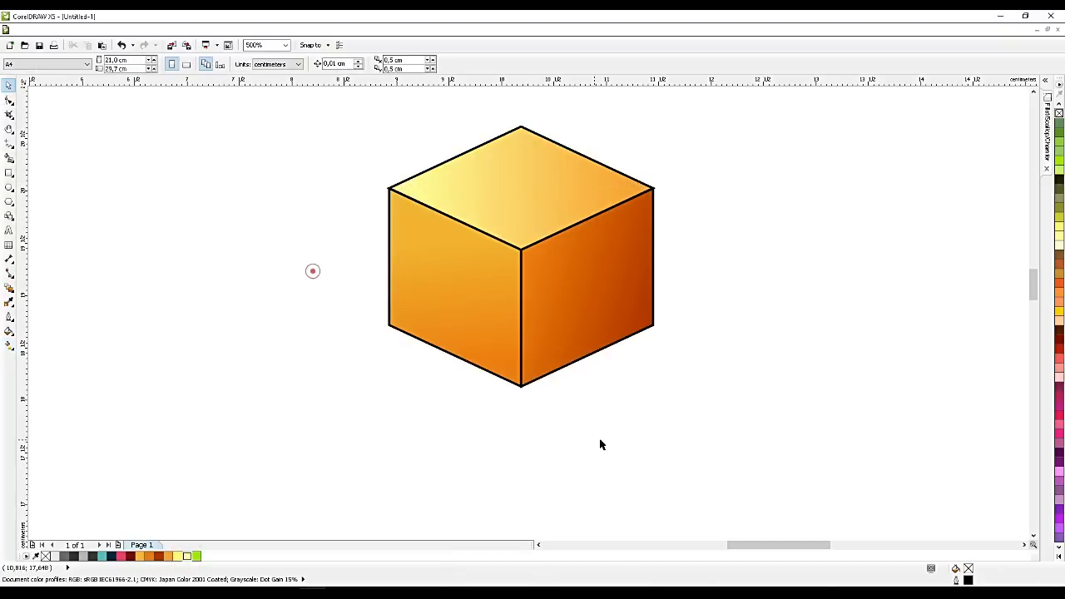
Select all three faces of the cube and group them.
scroll(599, 442, "down", 2)
left_click_drag(704, 462, 436, 212)
scroll(435, 212, "down", 2)
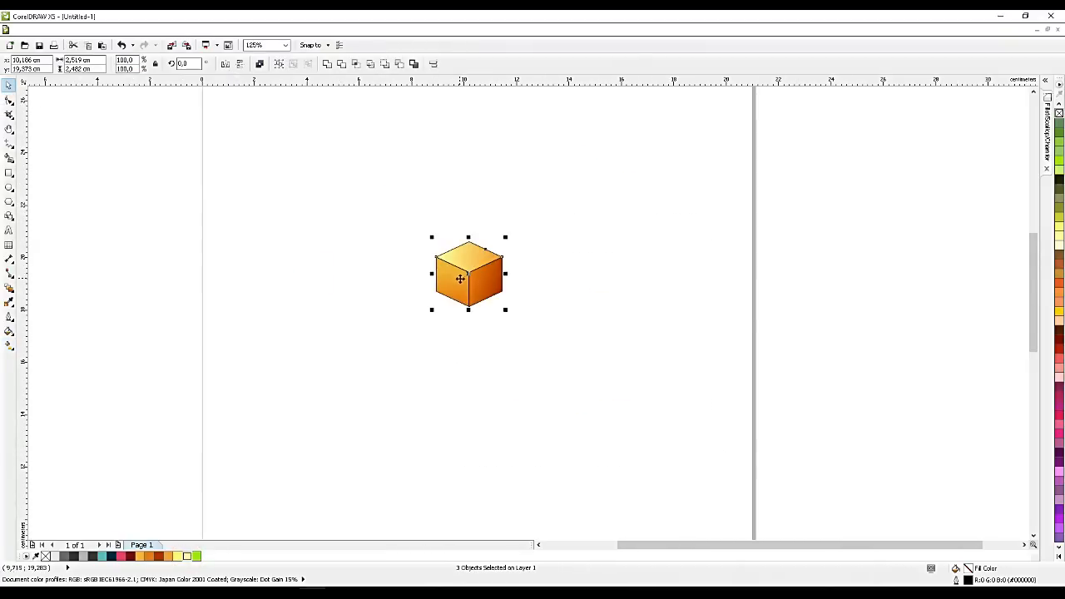
scroll(461, 279, "up", 2)
key("ctrl+g")
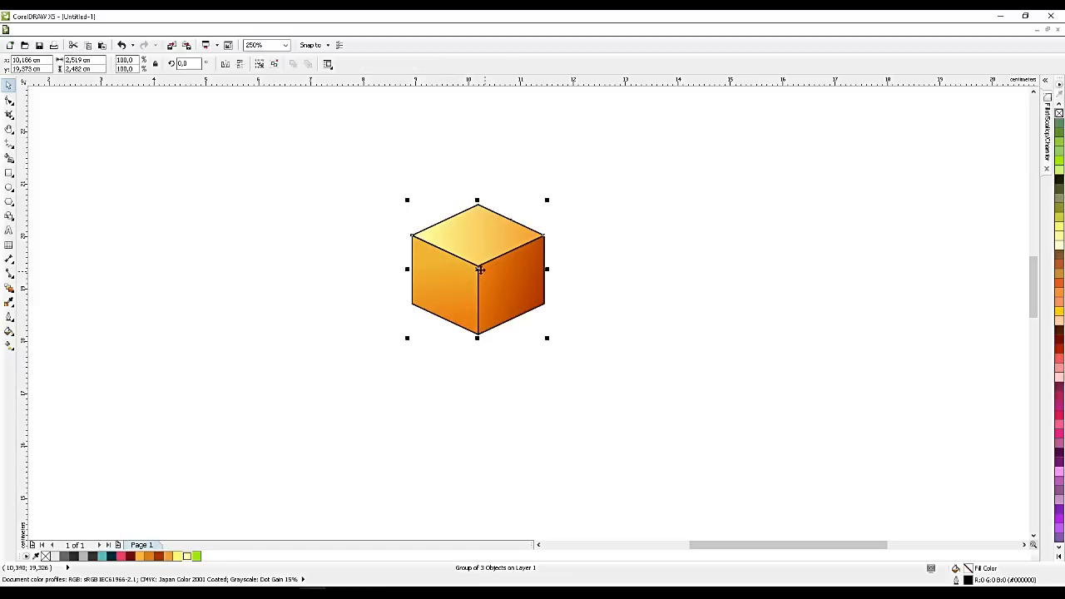
Copy the cube straight down, enlarge the copy about its centre to about 123.7% and send it behind the original.
left_click_drag(479, 269, 482, 343)
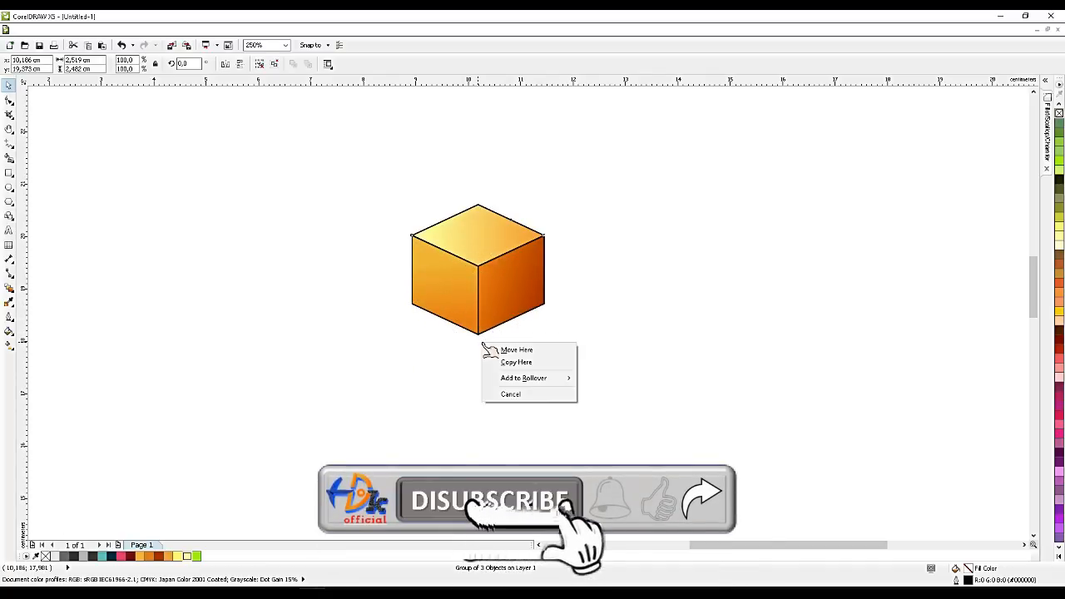
left_click(508, 360)
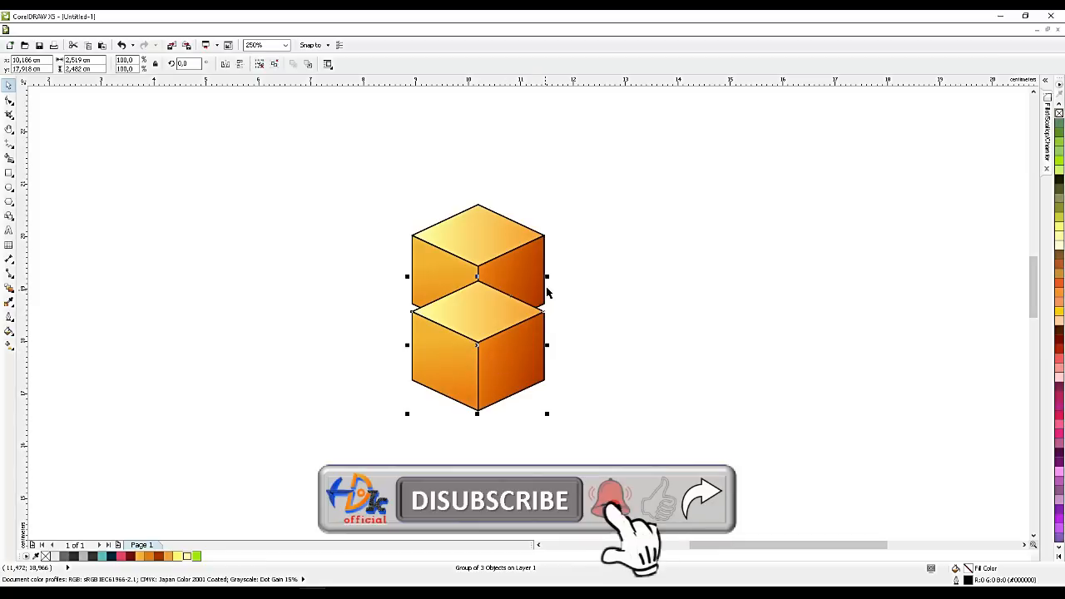
left_click_drag(547, 276, 567, 262)
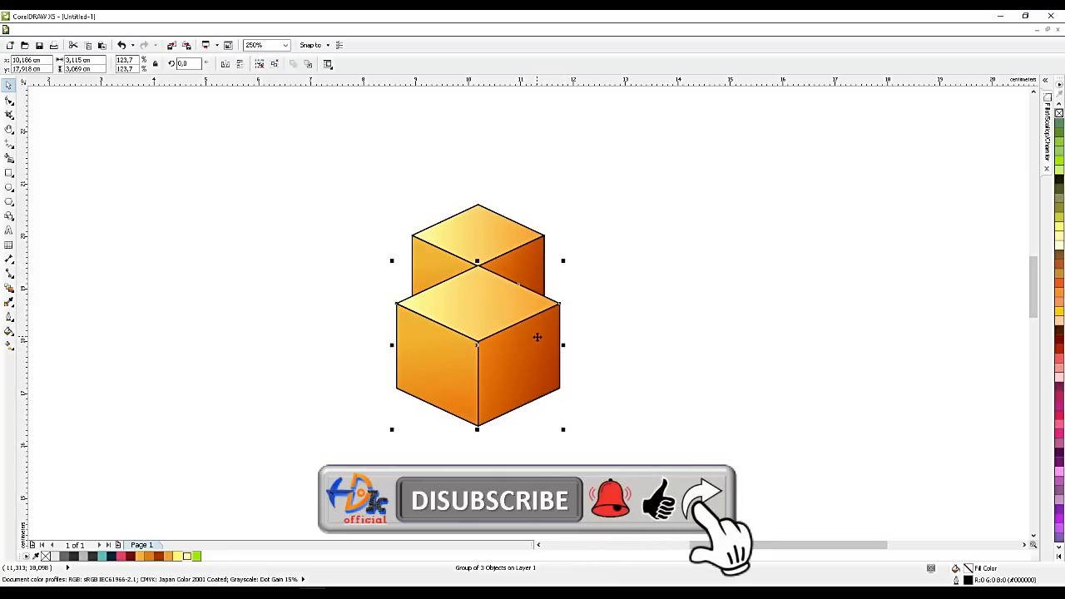
key("ctrl+End")
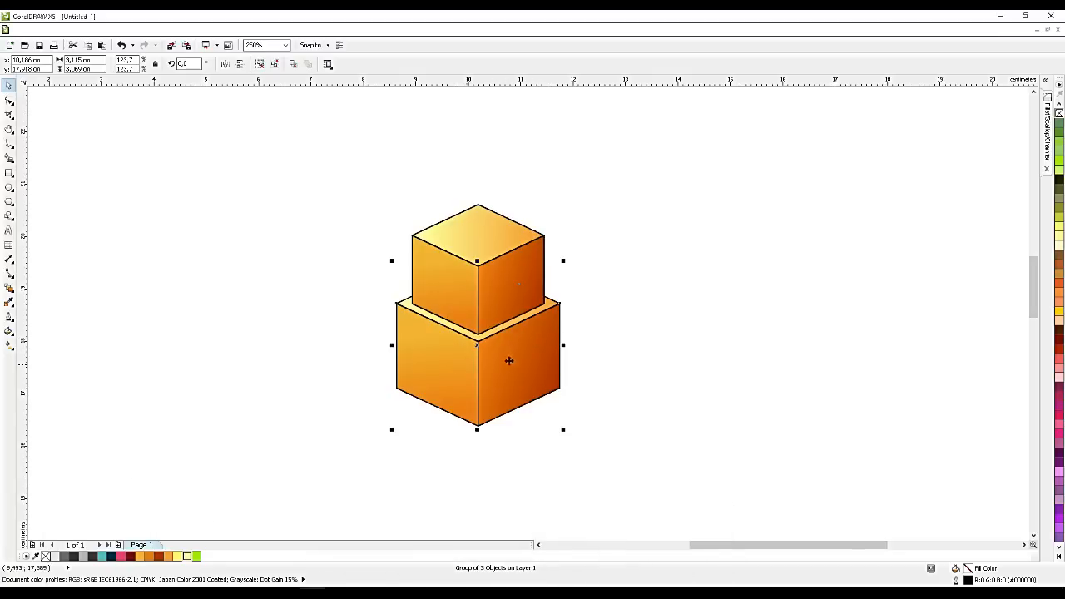
Move the larger lower cube slightly straight down to expose more of its top face.
scroll(471, 368, "up", 1)
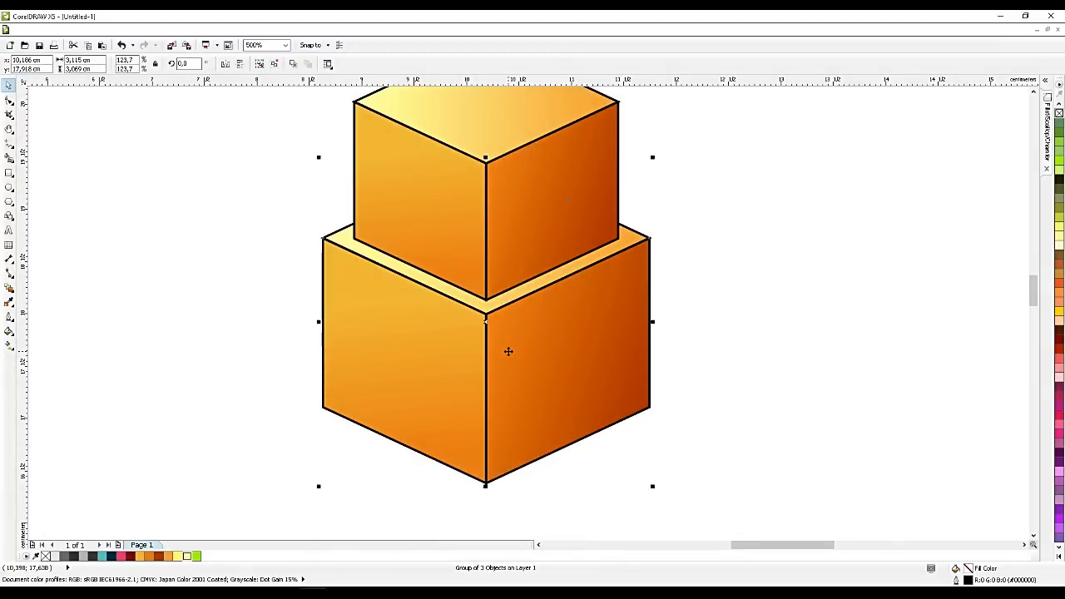
left_click_drag(508, 351, 509, 357)
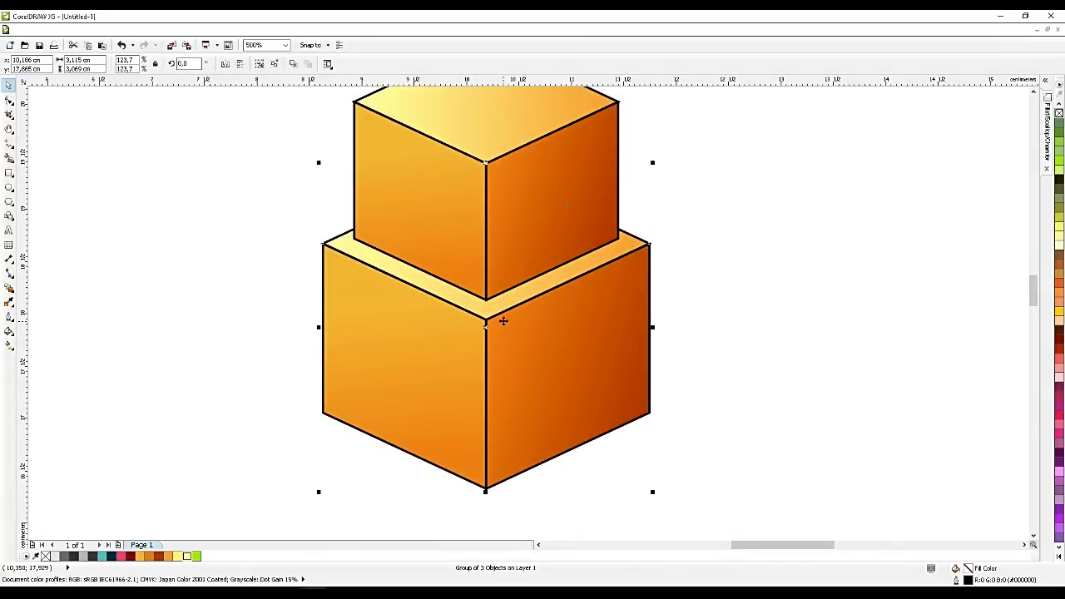
scroll(503, 321, "down", 1)
scroll(506, 337, "up", 1)
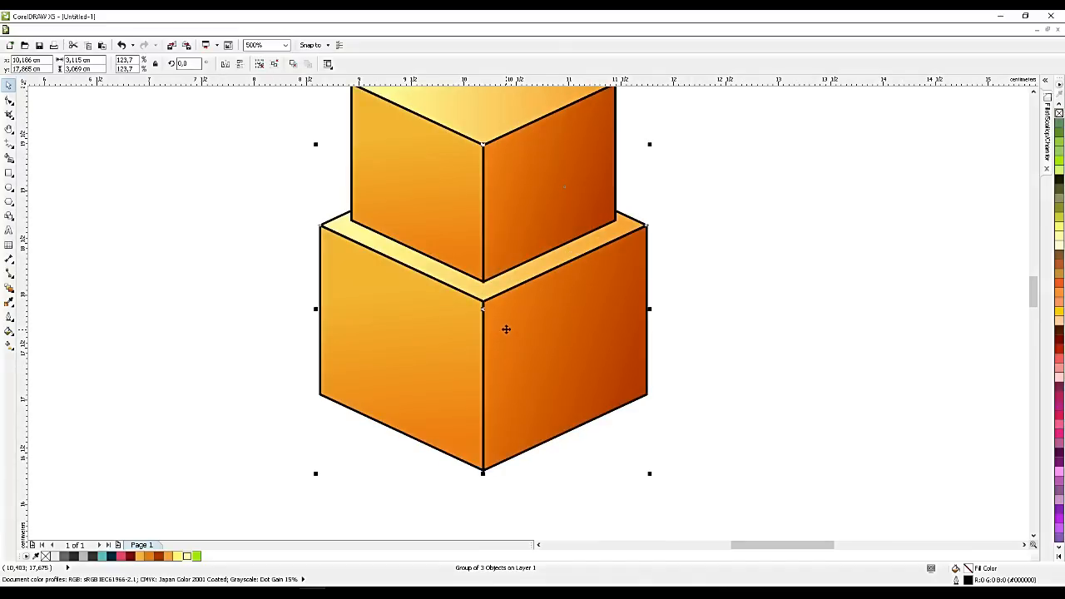
Copy the second cube straight down so its front top corner meets the original's bottom corner, and send the copy to the back.
left_click_drag(483, 303, 485, 471)
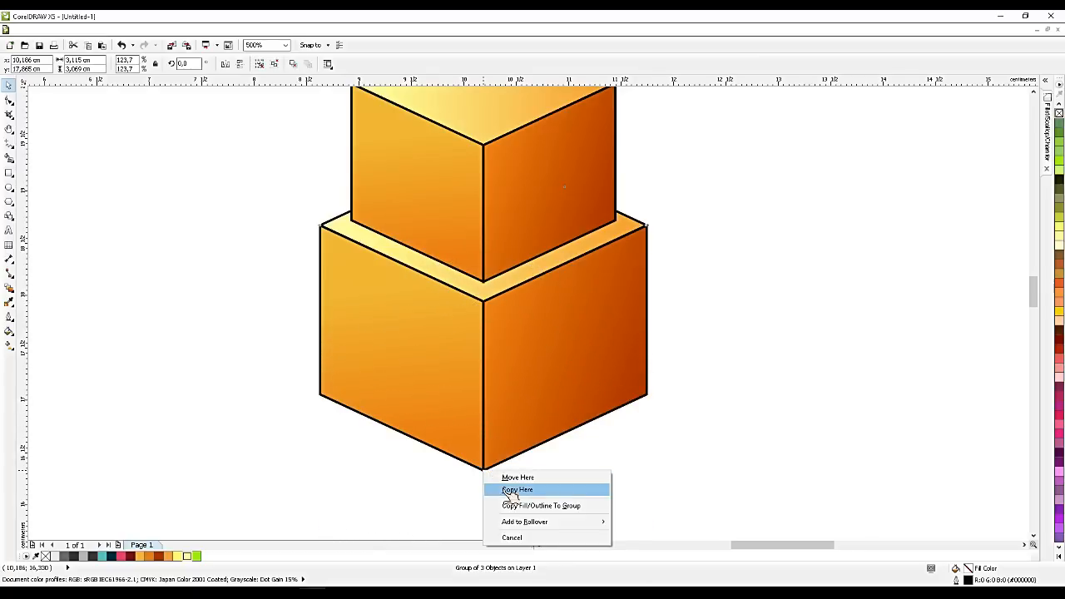
left_click(517, 489)
scroll(542, 305, "down", 1)
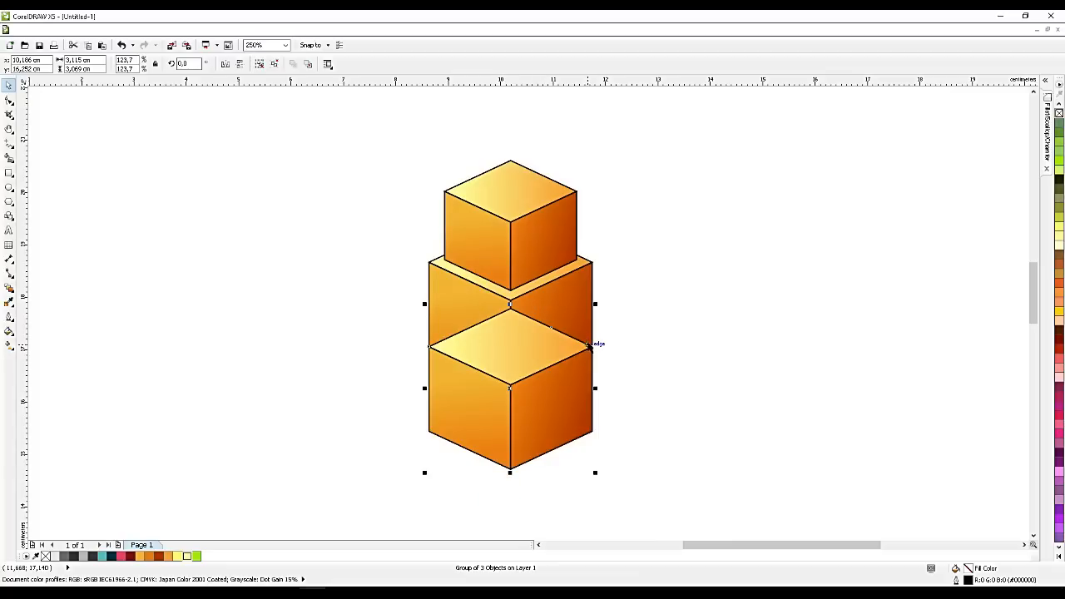
key("ctrl+End")
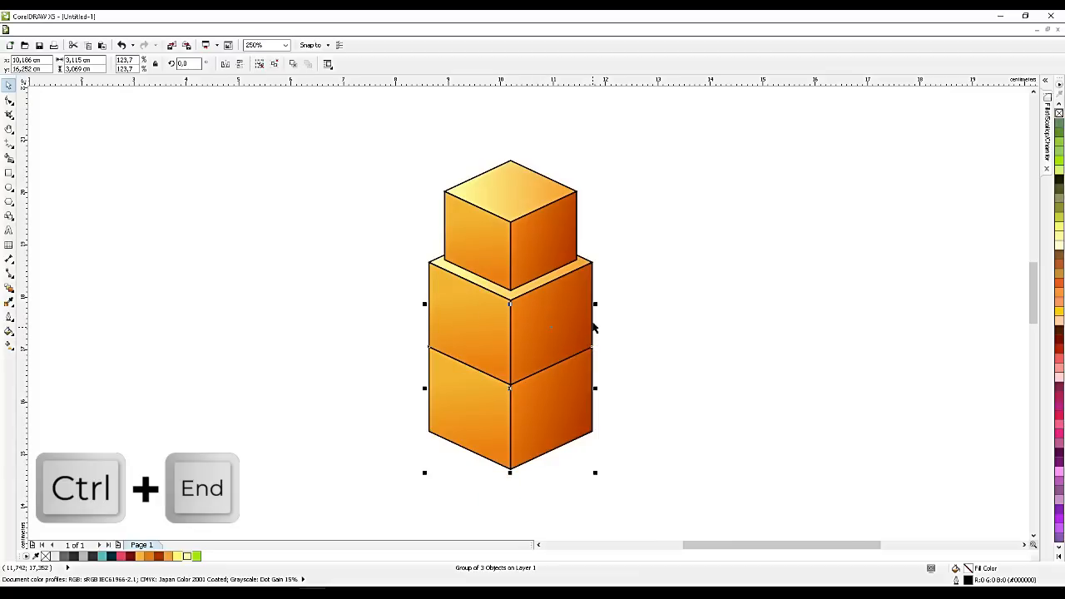
Enlarge the third cube to about 146.6% and shift it slightly down so a rim of its top face shows.
left_click_drag(596, 304, 610, 289)
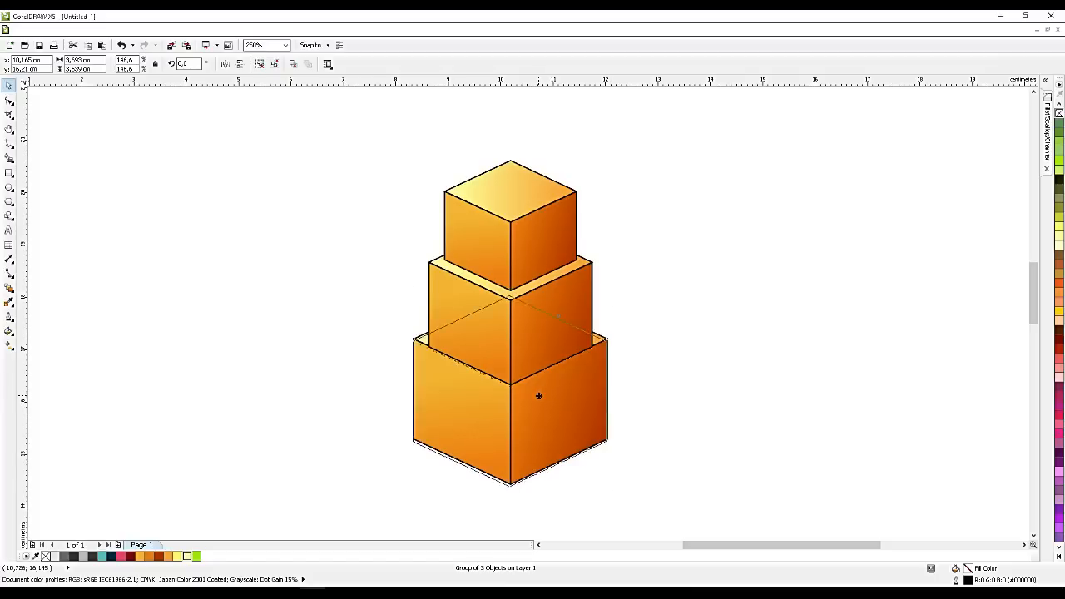
key("Escape")
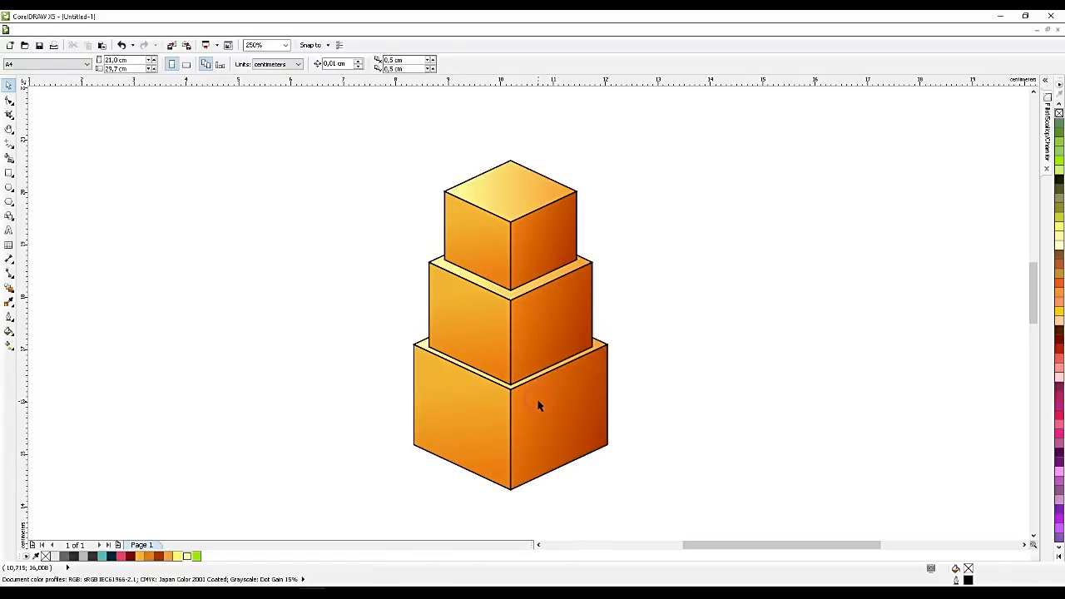
left_click_drag(538, 396, 537, 400)
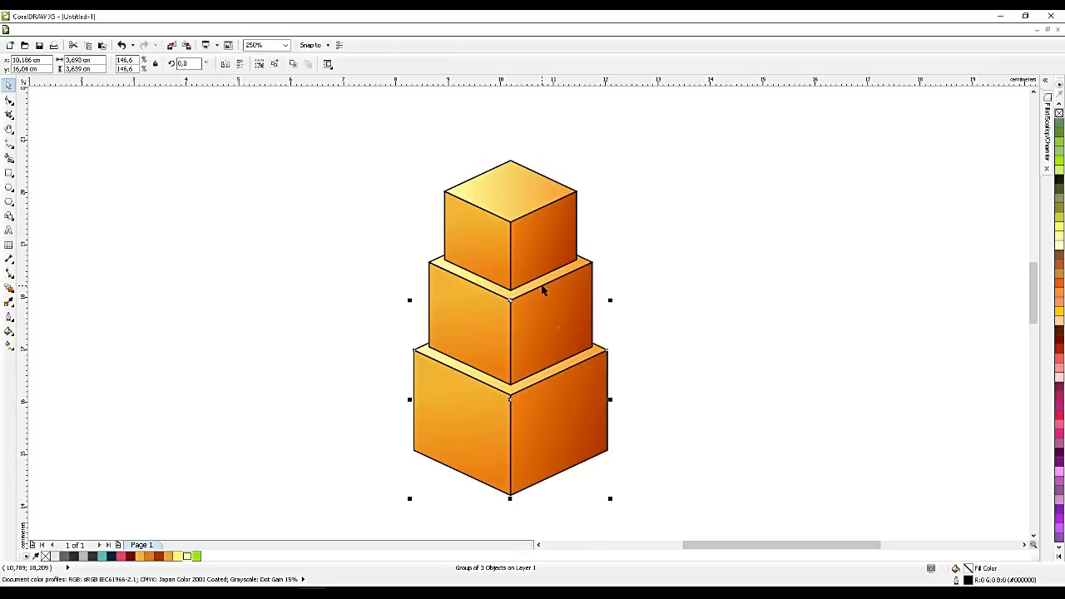
scroll(543, 289, "down", 3)
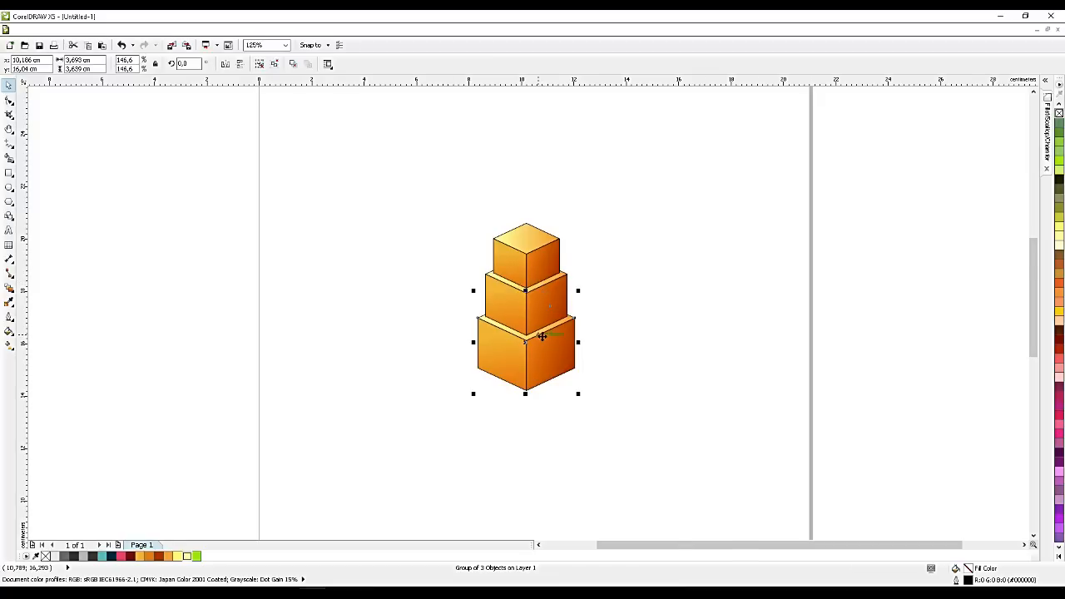
scroll(542, 336, "up", 3)
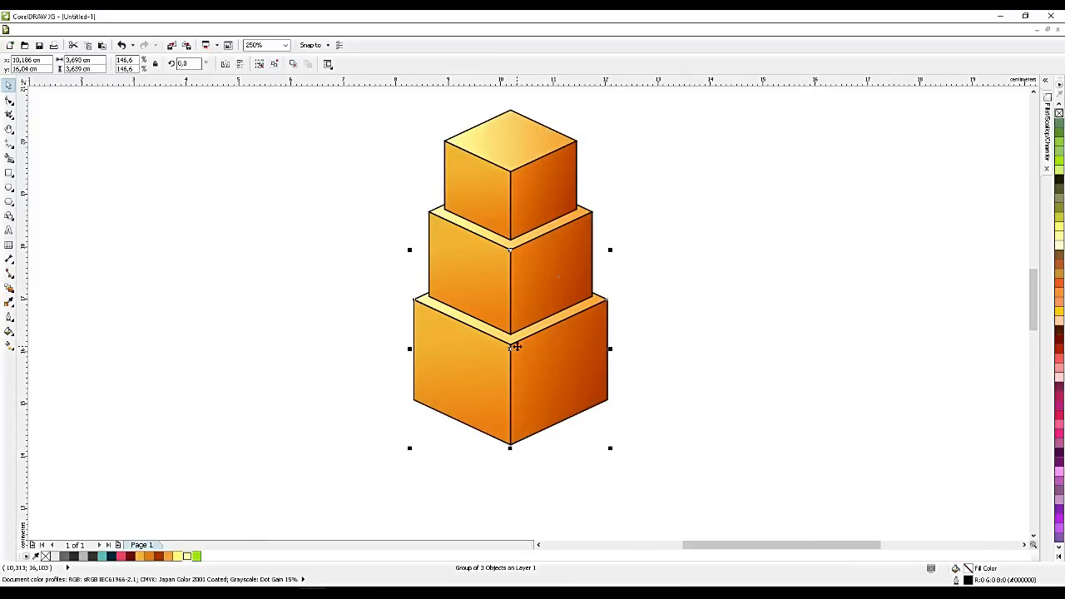
Copy the third cube straight down as a fourth tier, enlarge it about its centre to about 178.2% and send it to the back.
left_click_drag(516, 346, 513, 457)
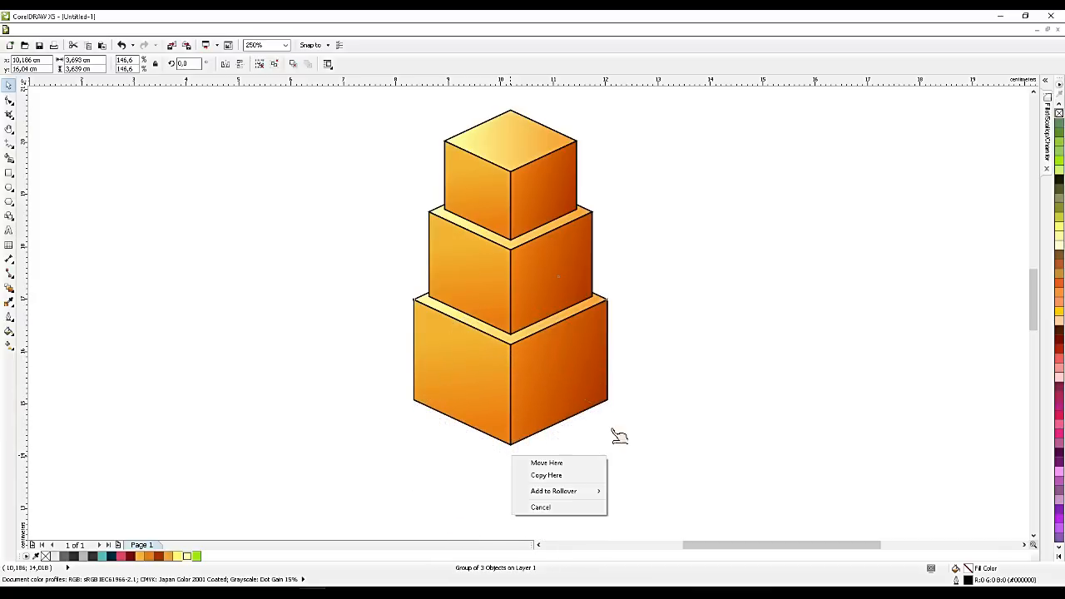
left_click(559, 476)
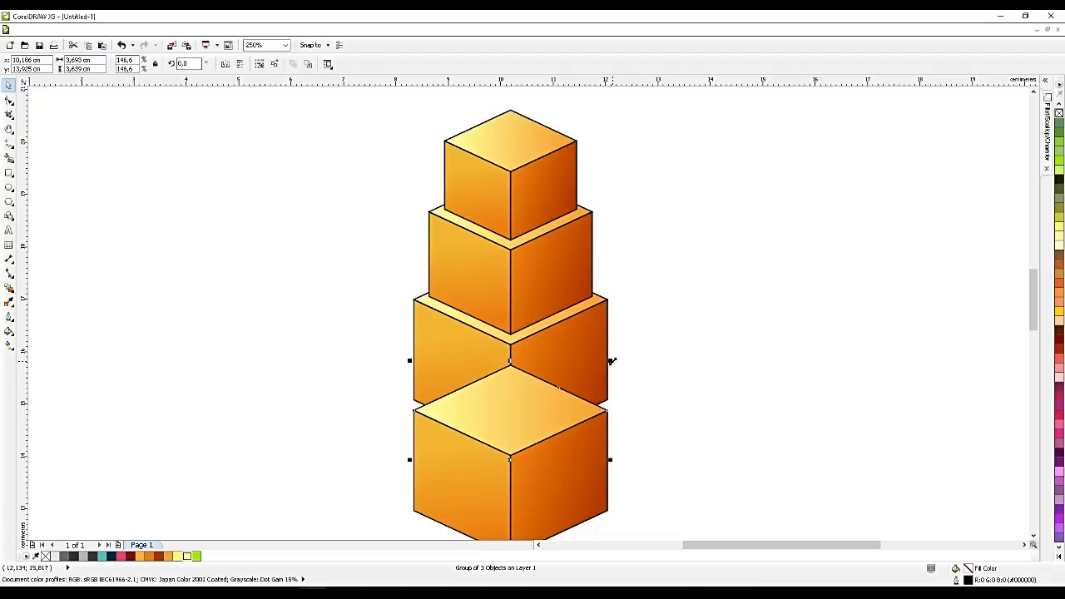
left_click_drag(611, 360, 633, 340)
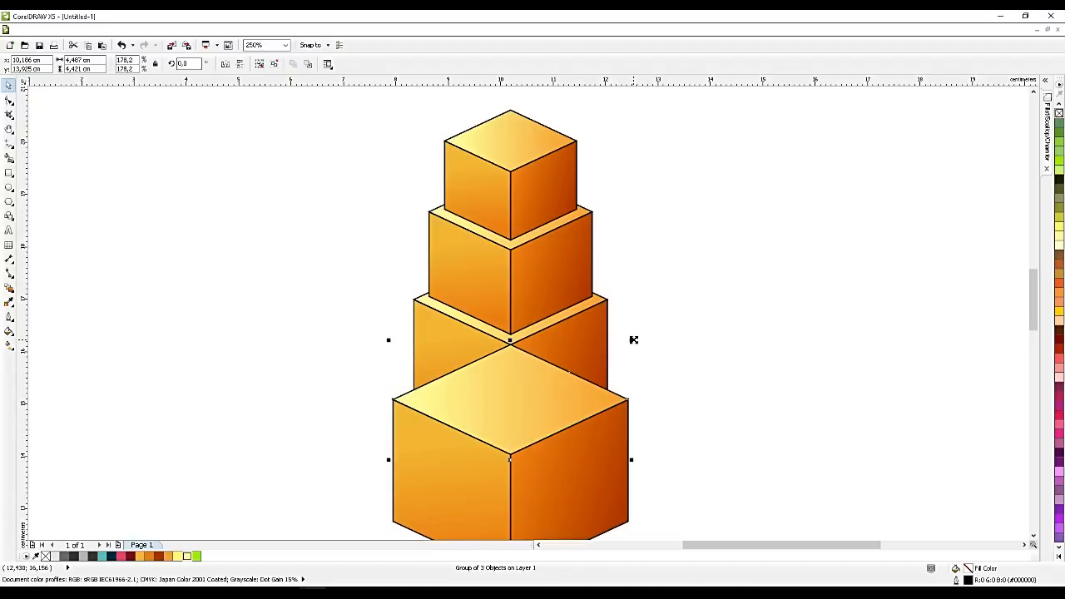
key("ctrl+End")
scroll(616, 306, "down", 3)
scroll(593, 388, "up", 3)
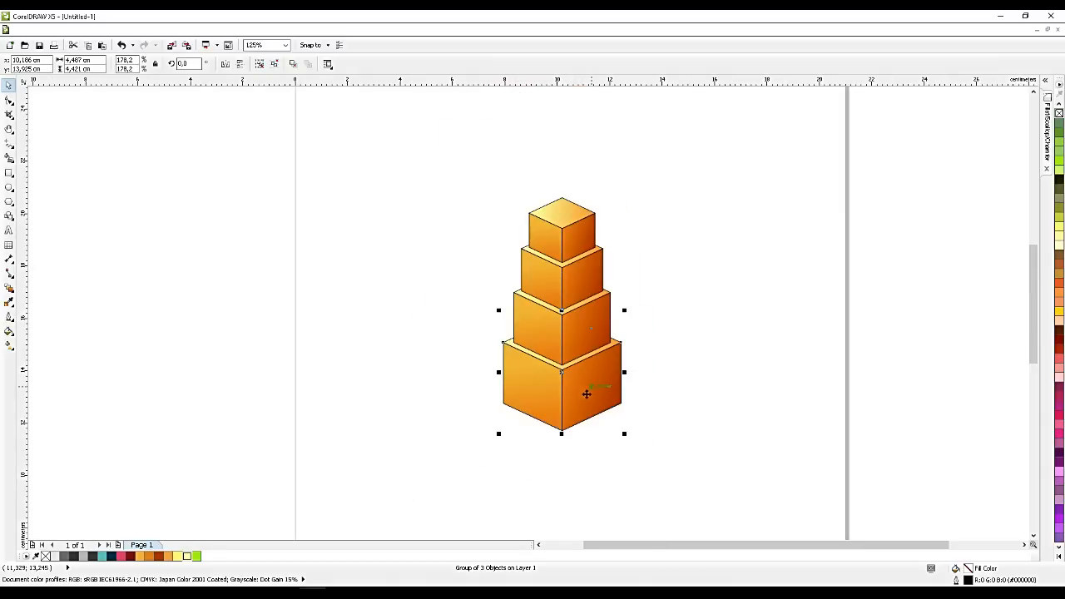
Copy the fourth cube straight down as the base tier, enlarge it about its centre to about 247.9% and send it to the back.
left_click_drag(562, 372, 563, 440)
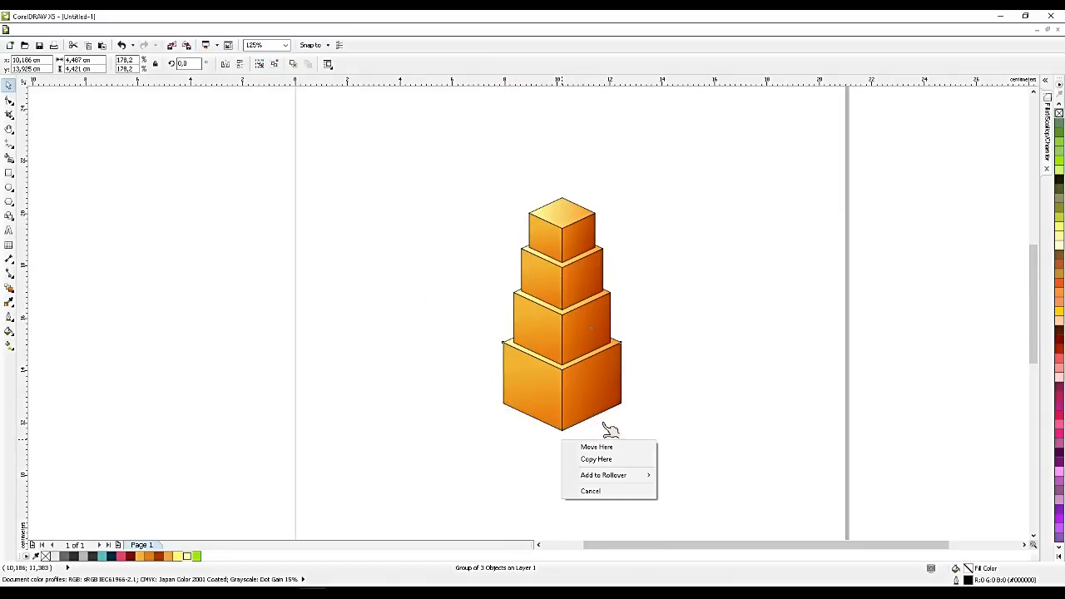
left_click(589, 461)
left_click_drag(624, 380, 649, 359)
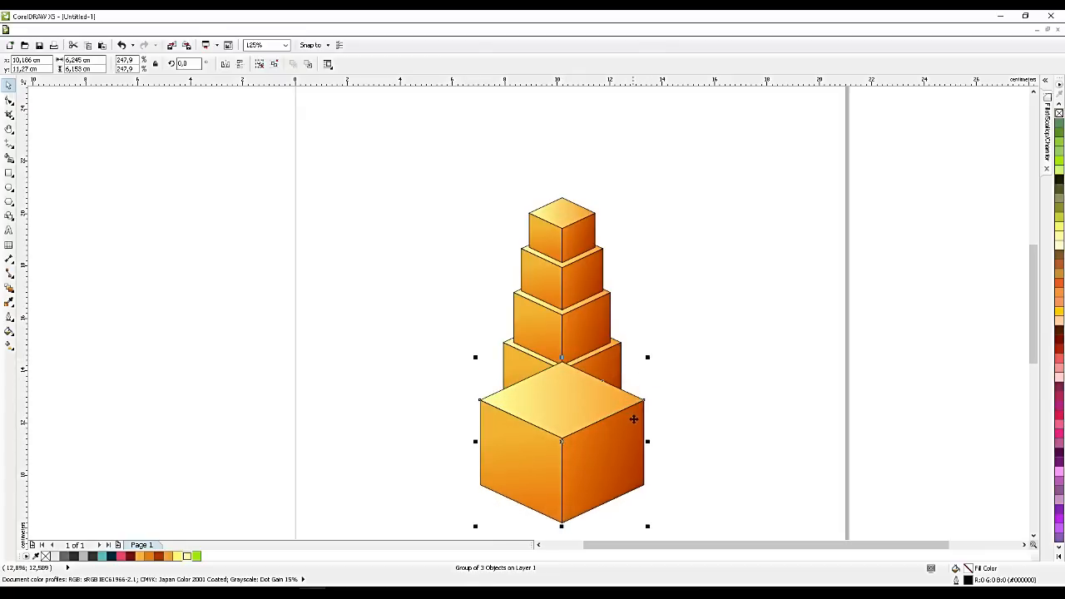
key("ctrl+End")
scroll(606, 414, "down", 2)
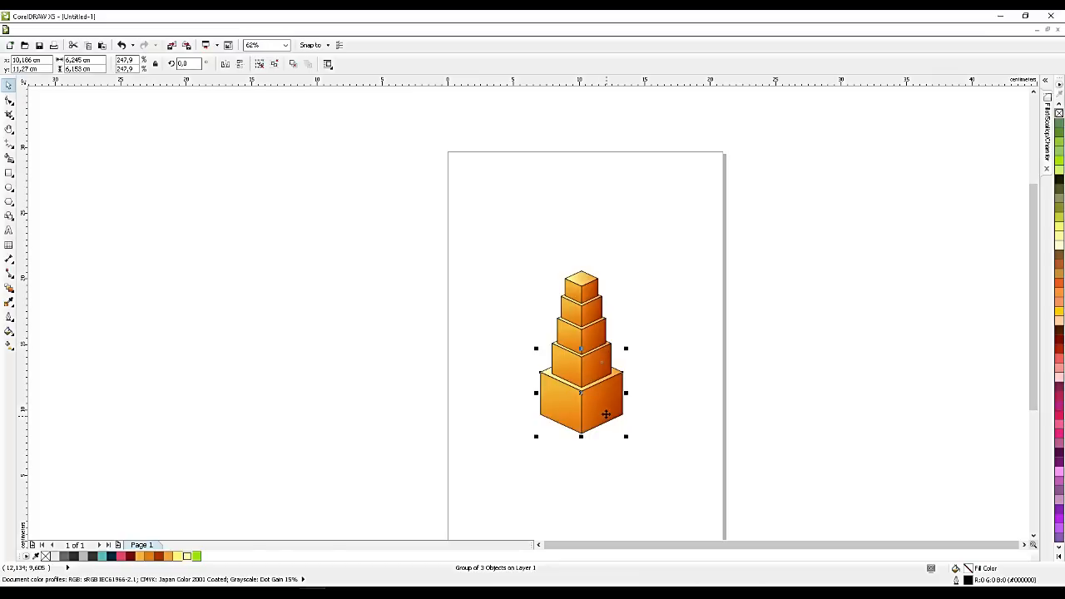
scroll(606, 414, "up", 2)
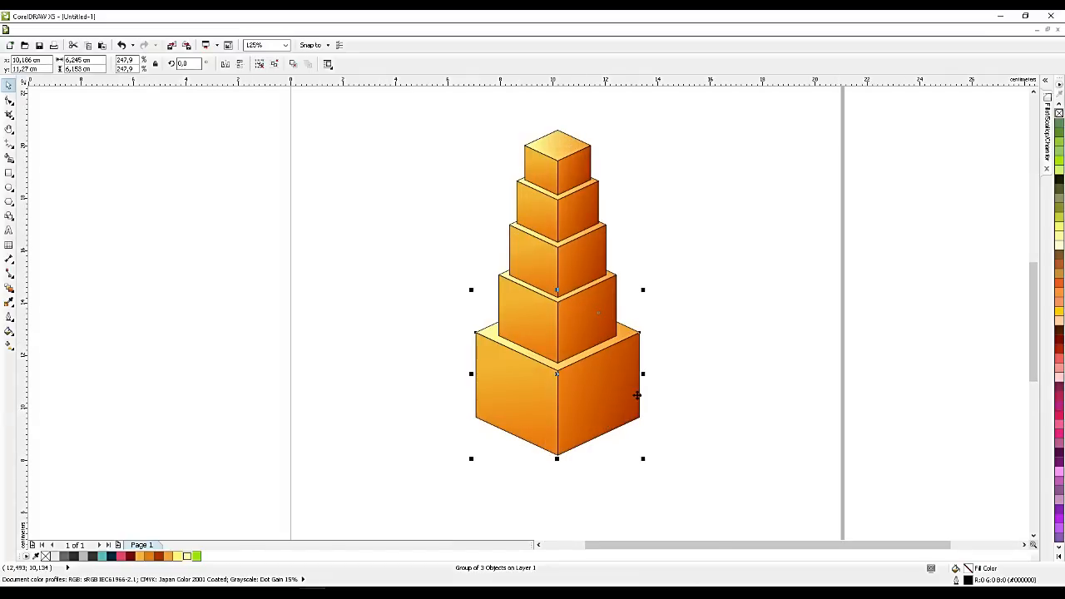
Stretch the base tier horizontally about its centre to about 8.3 cm wide, and widen the fourth tier the same way.
left_click_drag(645, 375, 673, 377)
left_click(621, 322)
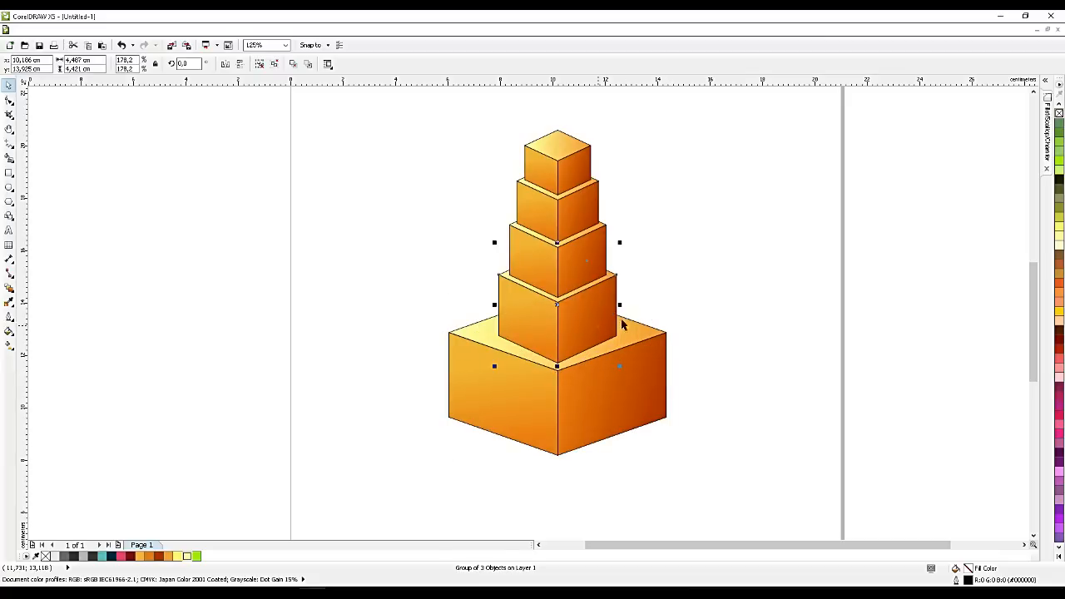
left_click_drag(622, 306, 645, 306)
left_click(631, 364)
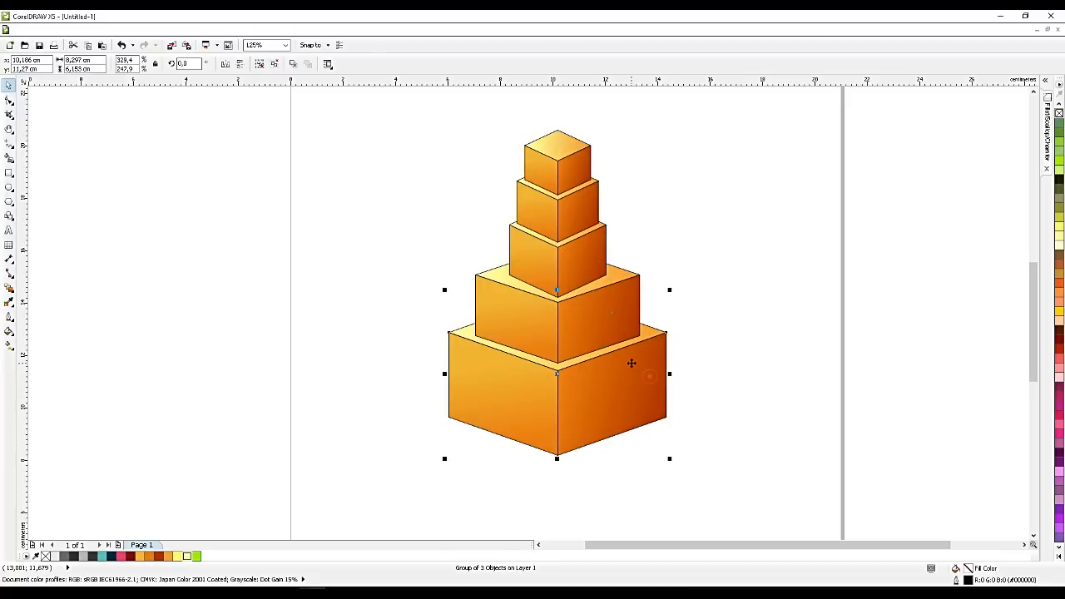
scroll(631, 364, "up", 1)
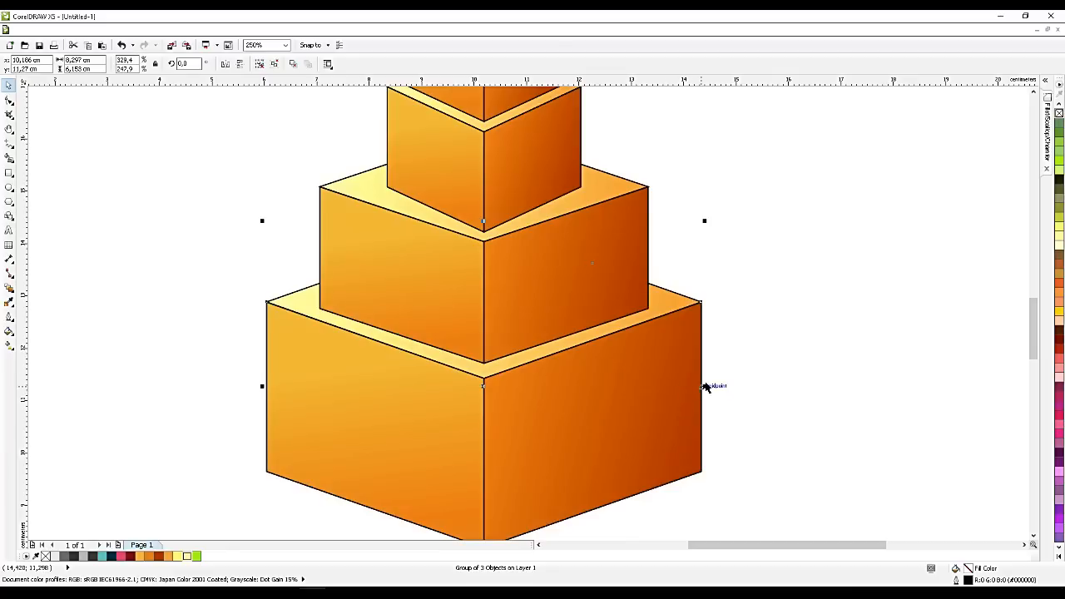
left_click_drag(707, 386, 703, 383)
Widen the three upper tiers horizontally about their centres, making the topmost cube about 3.05 cm wide.
scroll(644, 385, "down", 1)
scroll(601, 264, "up", 1)
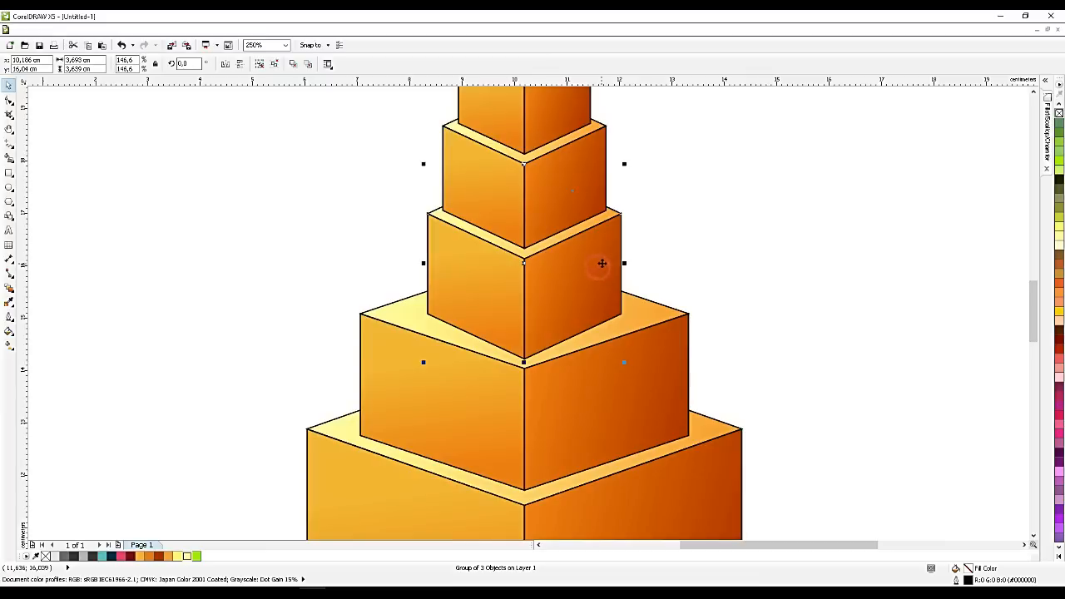
left_click_drag(626, 261, 658, 263)
scroll(617, 300, "down", 1)
left_click(603, 240)
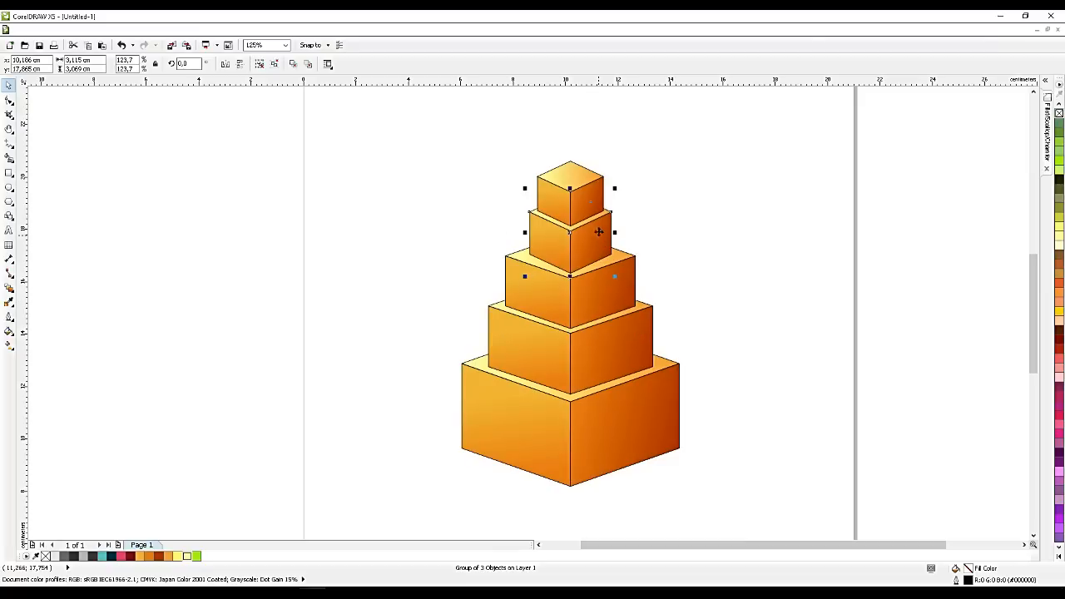
scroll(602, 214, "up", 1)
left_click_drag(625, 253, 650, 254)
left_click(591, 204)
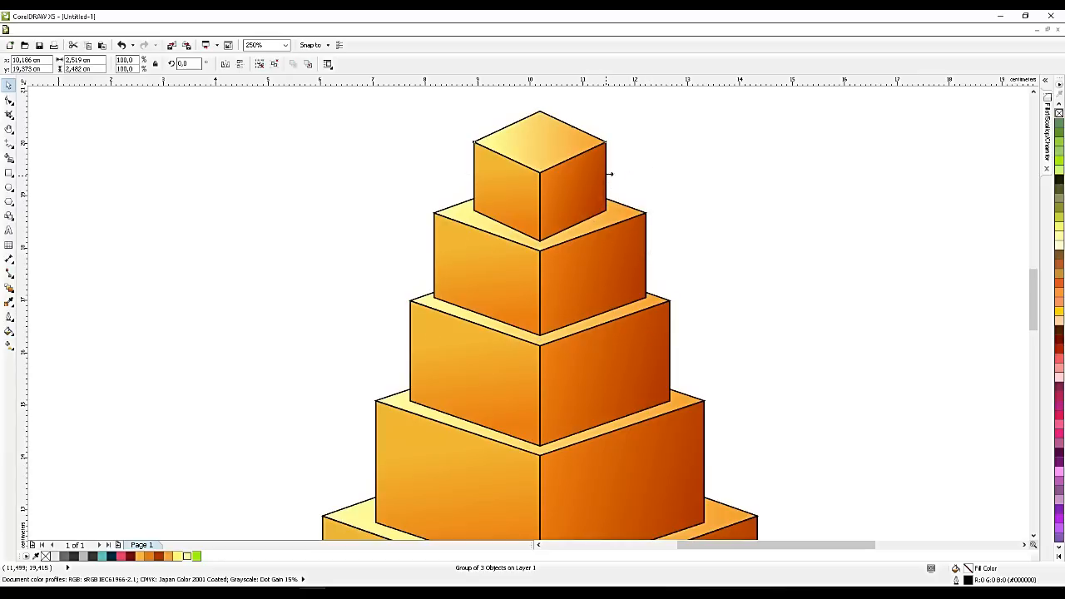
left_click_drag(611, 175, 623, 175)
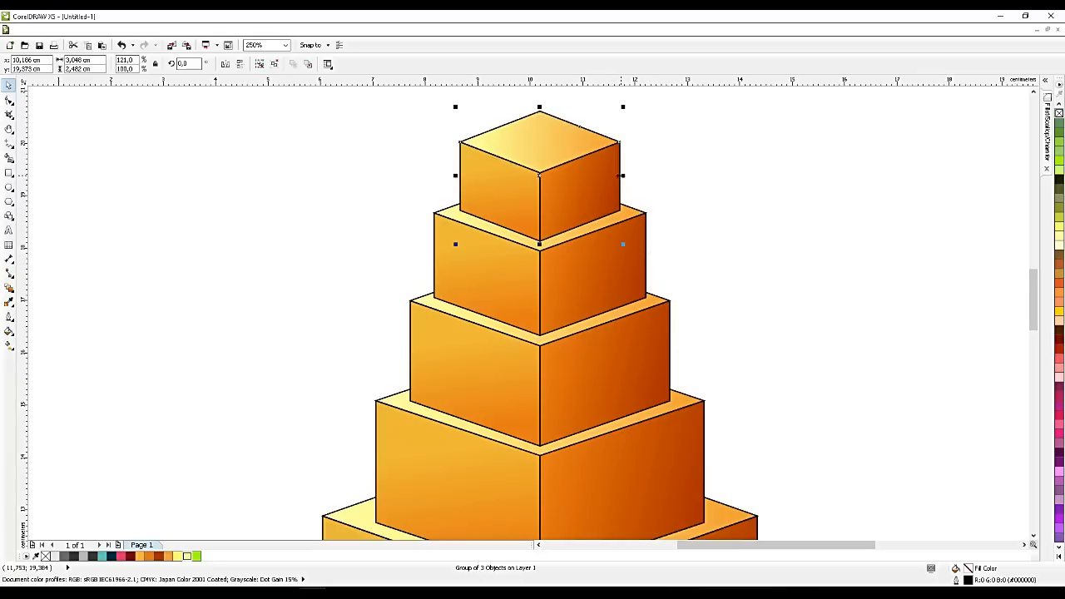
Place a copy of the base tier to the right of the tower, ungroup the copy and delete its top face.
scroll(613, 219, "down", 2)
scroll(638, 333, "up", 1)
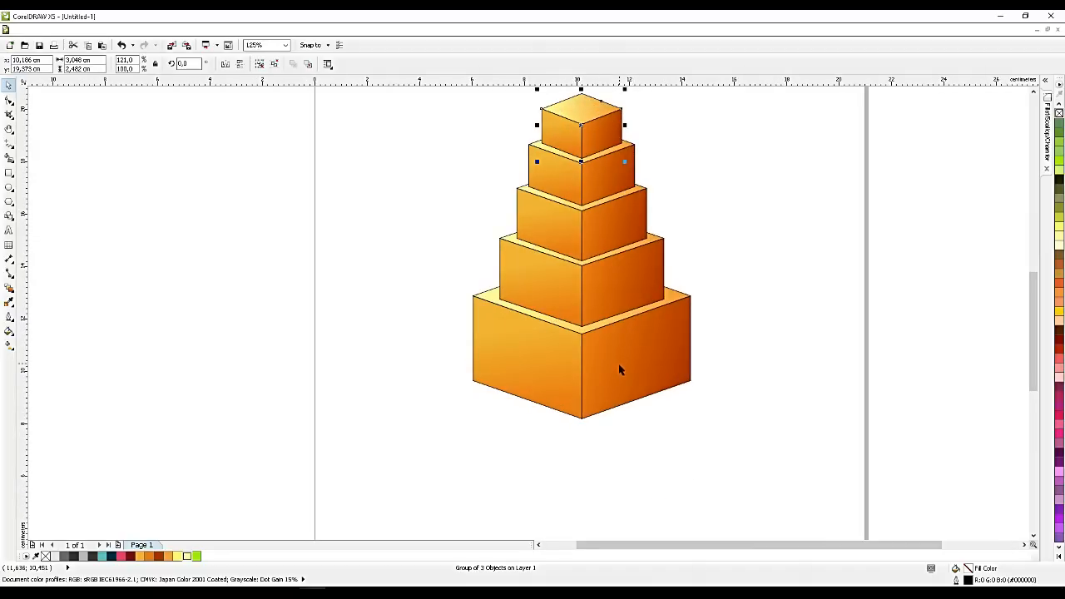
left_click(620, 369)
key("ctrl+d")
left_click_drag(620, 370, 853, 406)
right_click(853, 406)
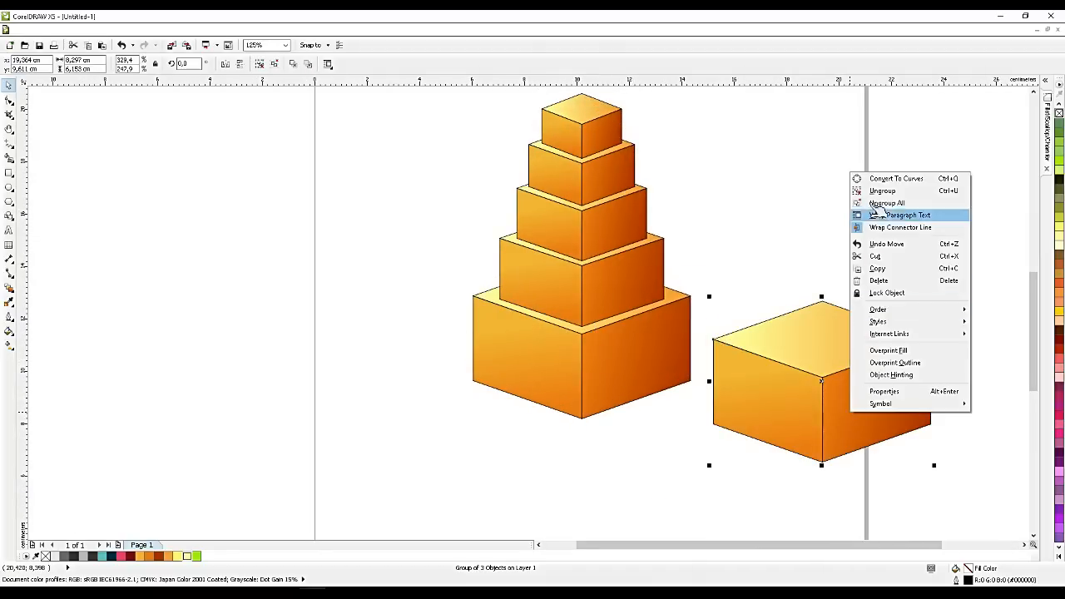
left_click(883, 188)
left_click(855, 328)
key("Delete")
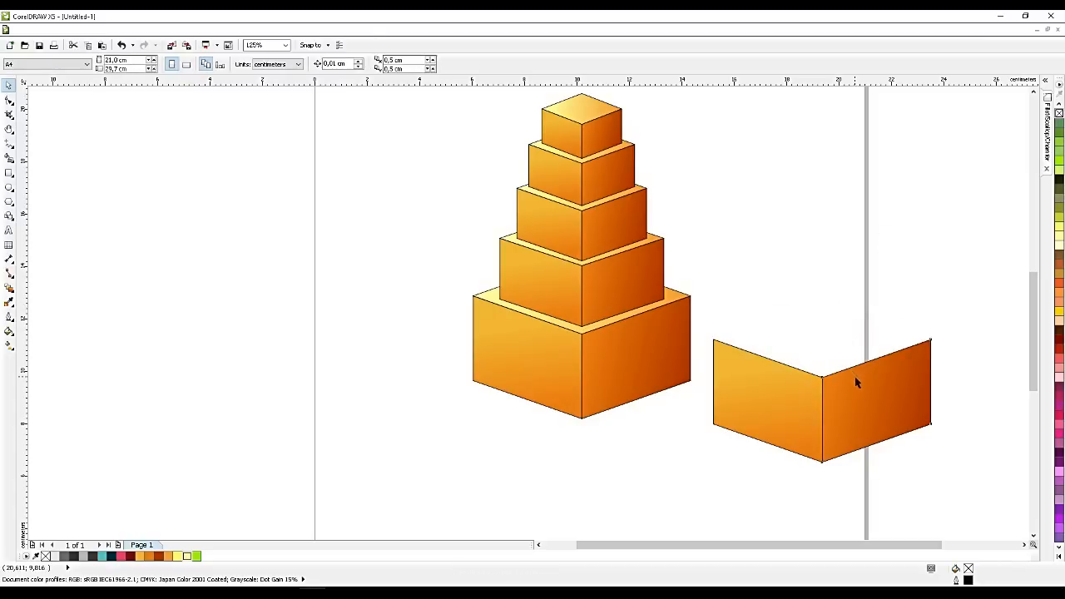
Weld the copy's two side faces into a single V-shaped piece and remove its fill.
left_click(856, 350)
left_click(804, 397, "shift")
left_click(329, 65)
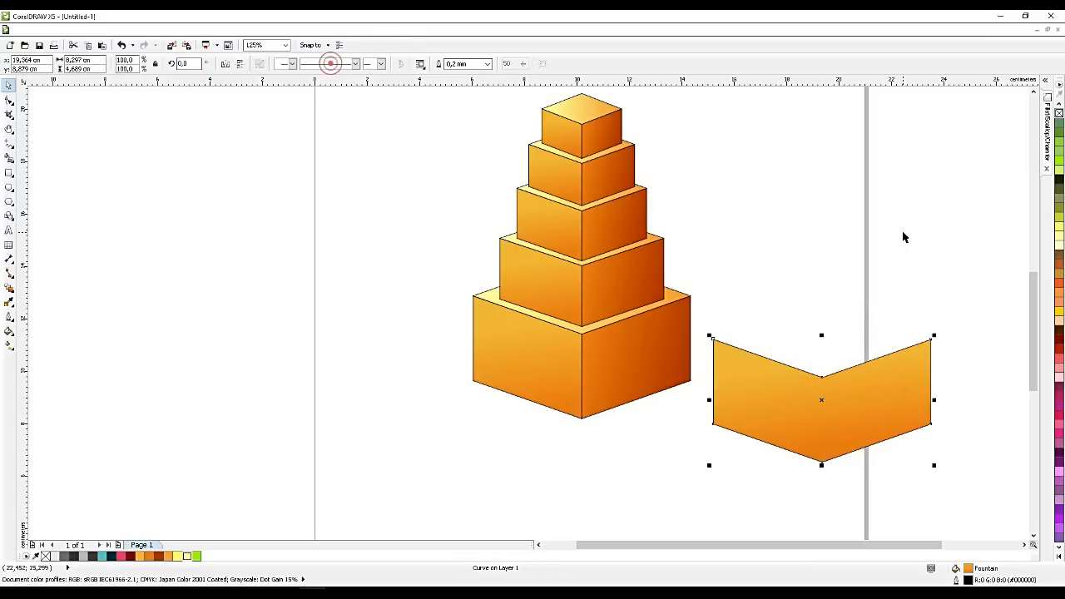
left_click(1060, 114)
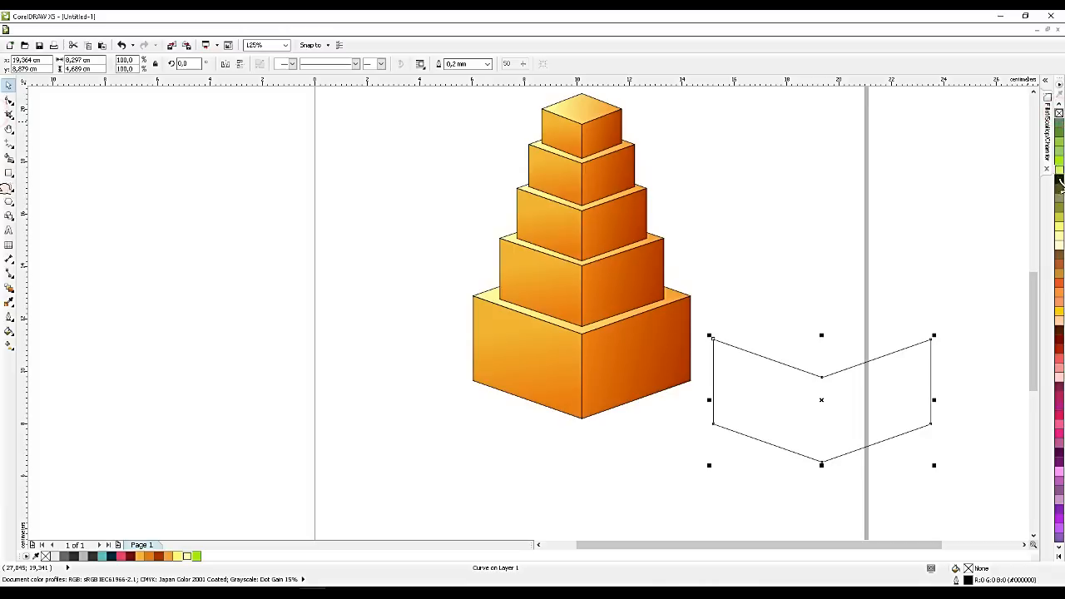
Move the unfilled V shape over the base tier's lower edge, enlarge it to about 124% and align it with the tower's central edge.
left_click_drag(826, 400, 578, 423)
left_click_drag(693, 359, 718, 347)
scroll(595, 404, "up", 2)
left_click_drag(601, 425, 608, 435)
scroll(604, 369, "down", 2)
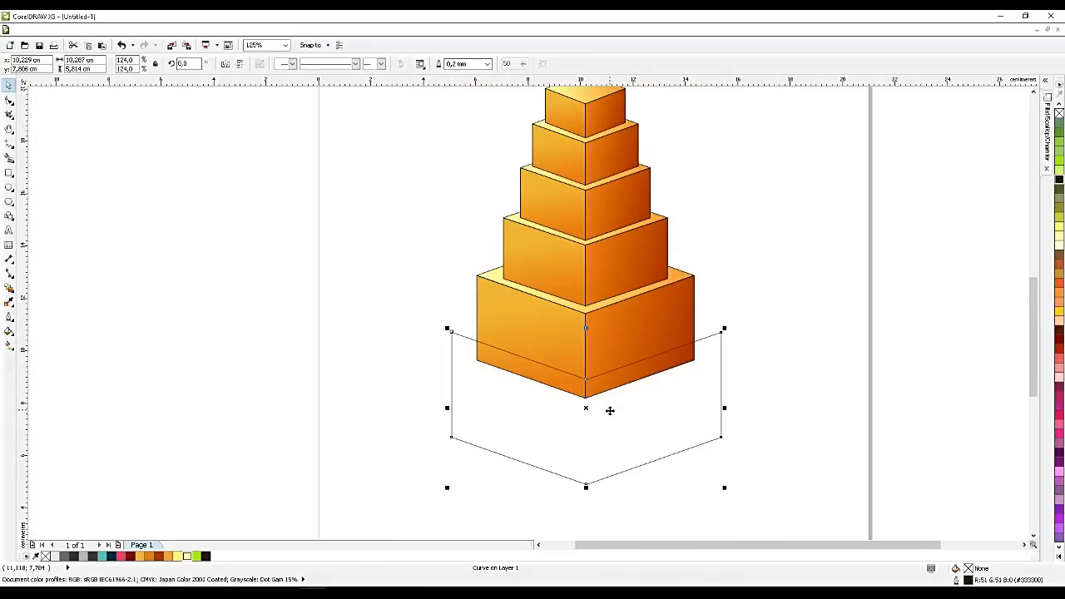
scroll(610, 410, "up", 2)
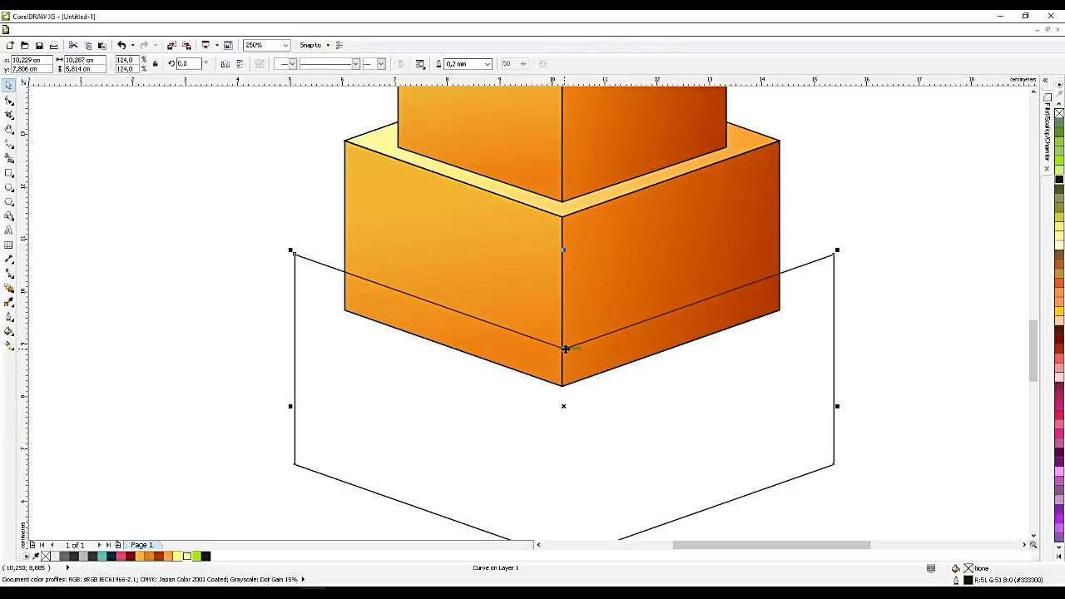
left_click_drag(565, 349, 565, 356)
scroll(577, 354, "down", 2)
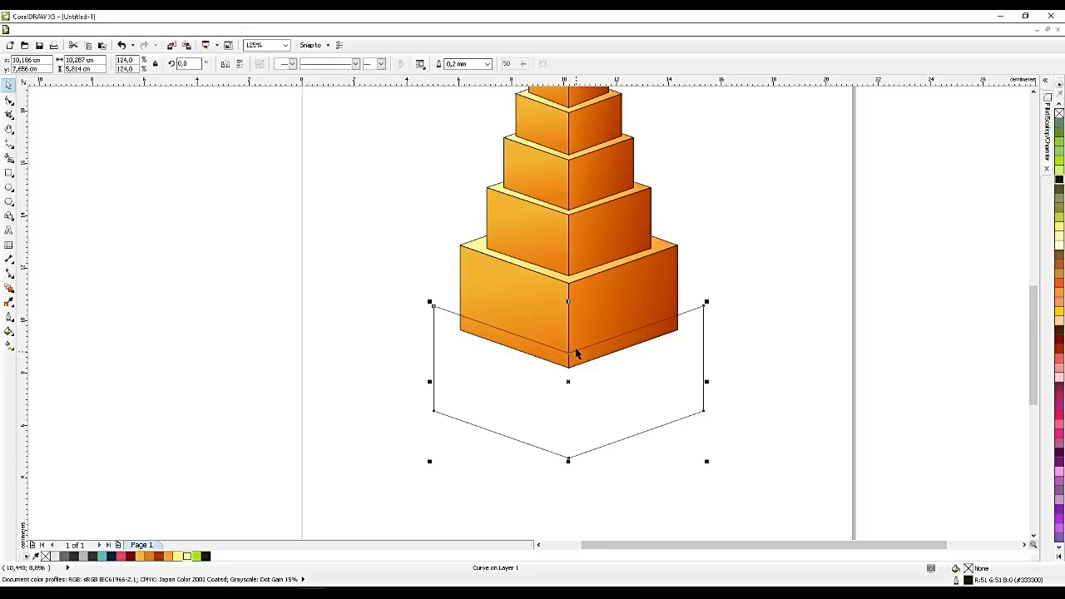
Shorten the base tier from below by trimming it with the V shape, nudging the shape up for a deeper cut, and remove the shape.
left_click(537, 306)
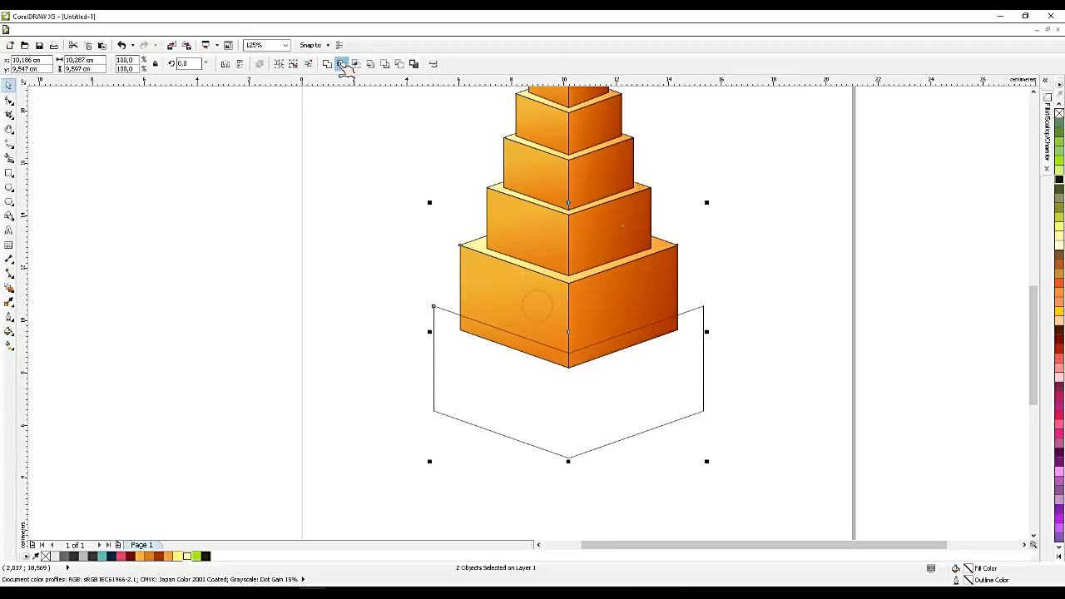
left_click(336, 64)
left_click(571, 377)
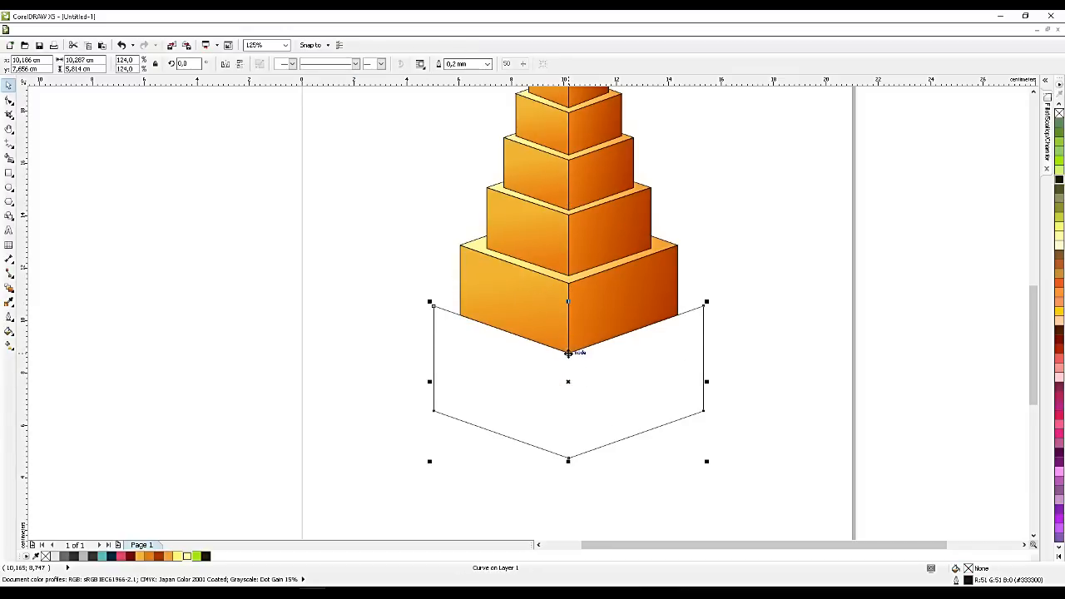
key("Up")
key("Up")
key("Up")
key("Up")
key("Up")
key("Up")
key("Up")
key("Up")
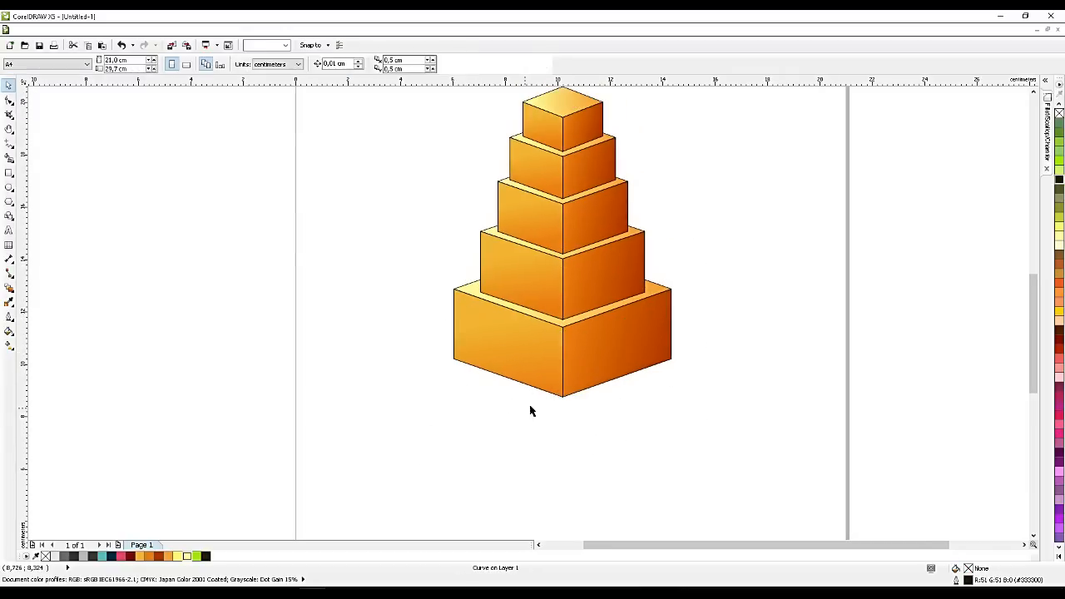
Ungroup all five tiers of the tower into separate faces.
scroll(597, 346, "down", 2)
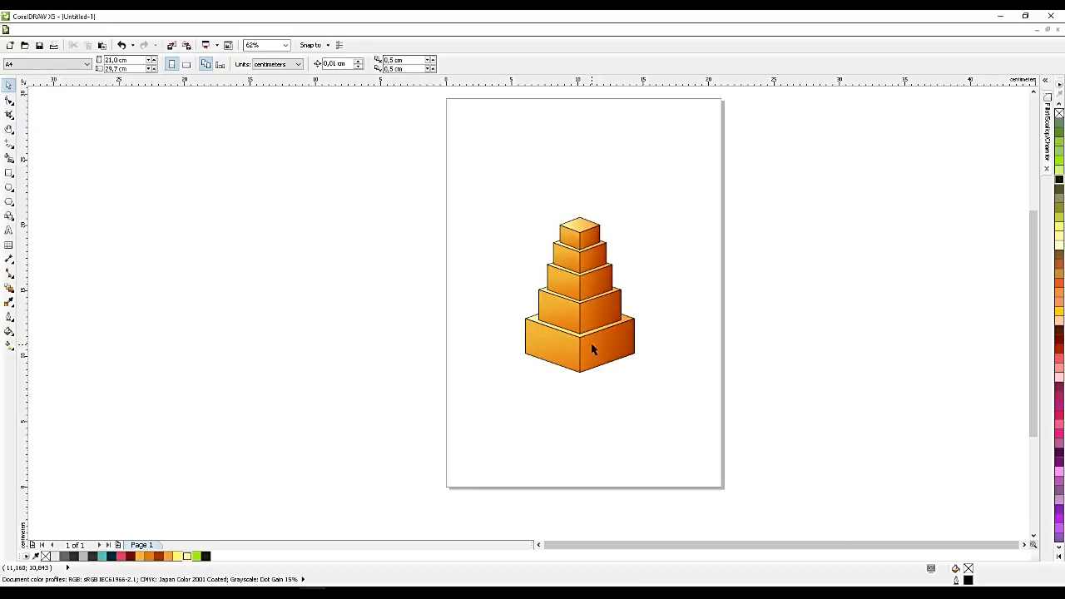
scroll(590, 350, "up", 2)
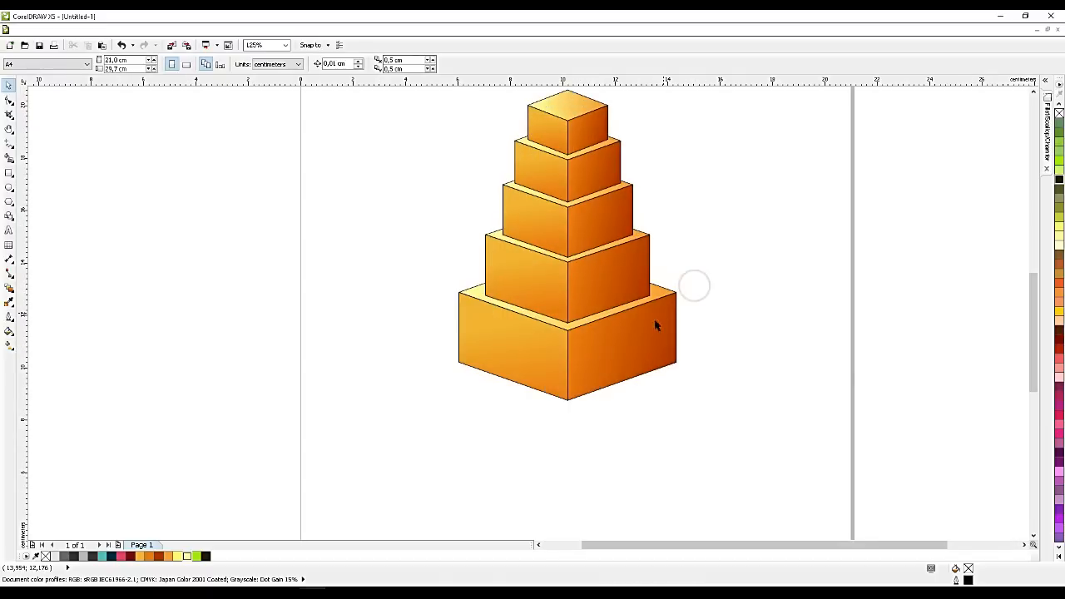
left_click(630, 337)
key("ctrl+u")
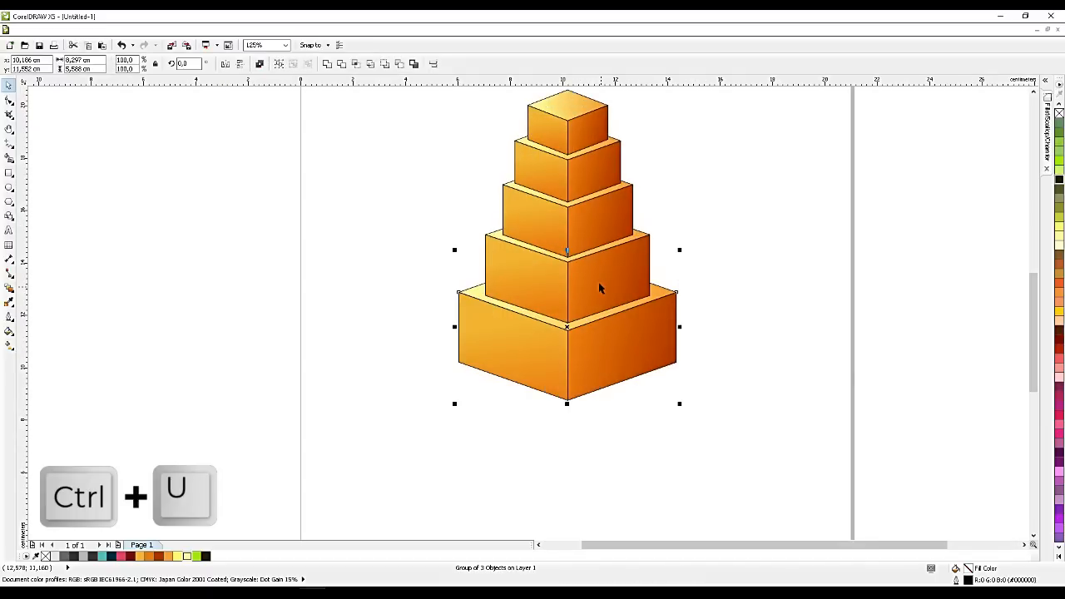
left_click(600, 287)
key("ctrl+u")
left_click(599, 230)
key("ctrl+u")
left_click(594, 175)
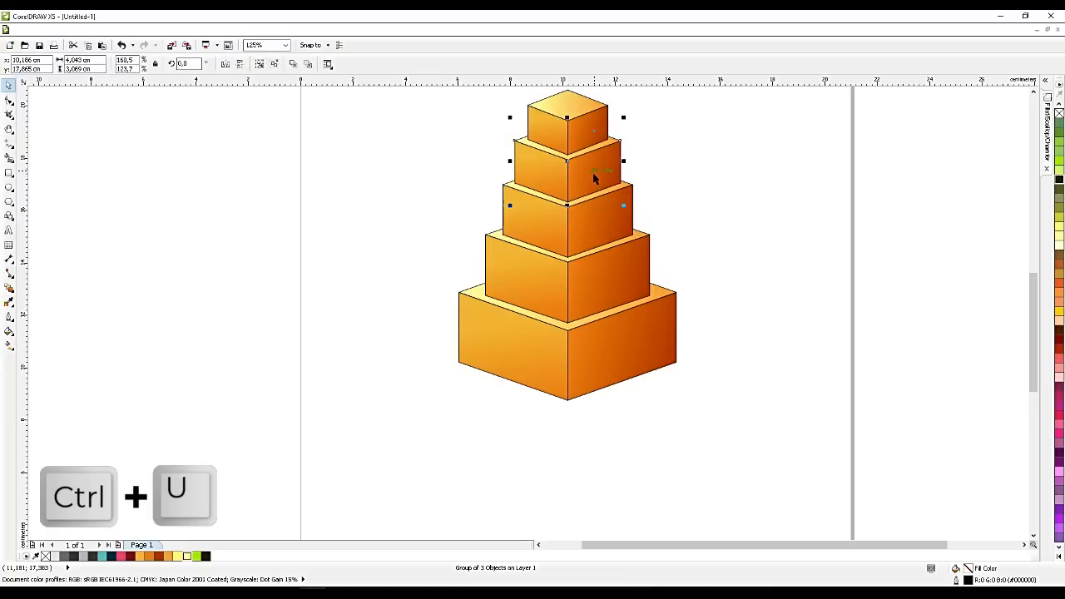
key("ctrl+u")
left_click(574, 119)
left_click(710, 203)
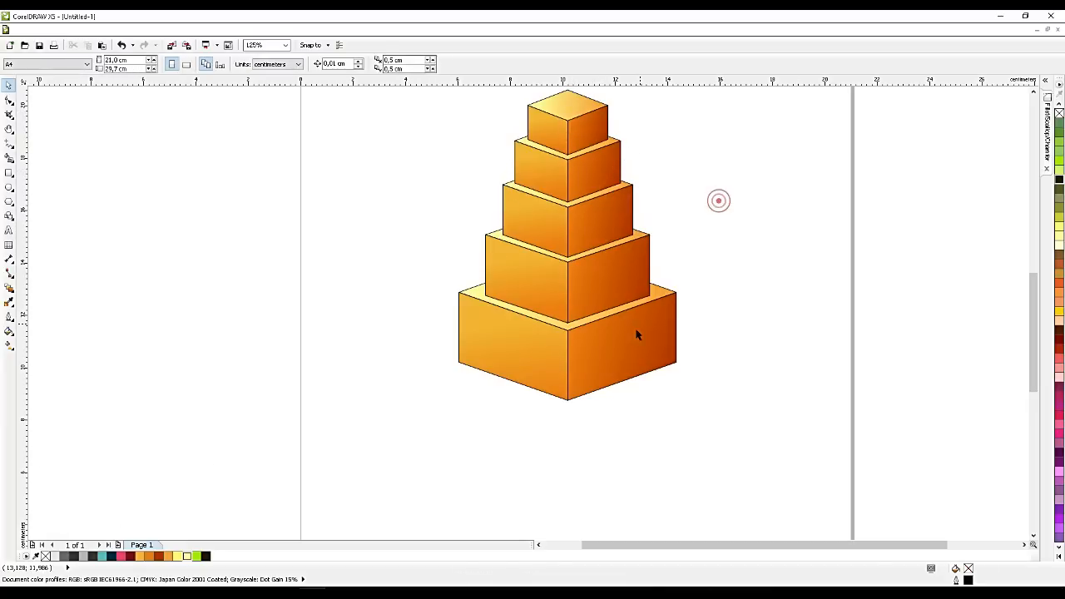
Recolour the gradient on the base tier's right face, with dark grey at the outer edge and medium grey at the central edge.
left_click(637, 333)
scroll(587, 370, "up", 2)
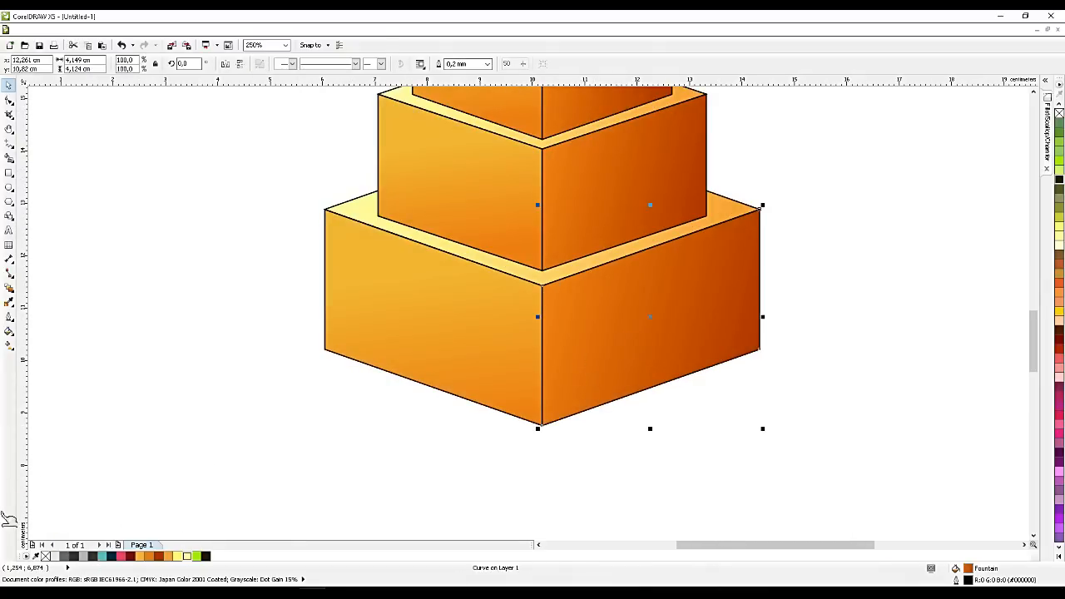
left_click(10, 344)
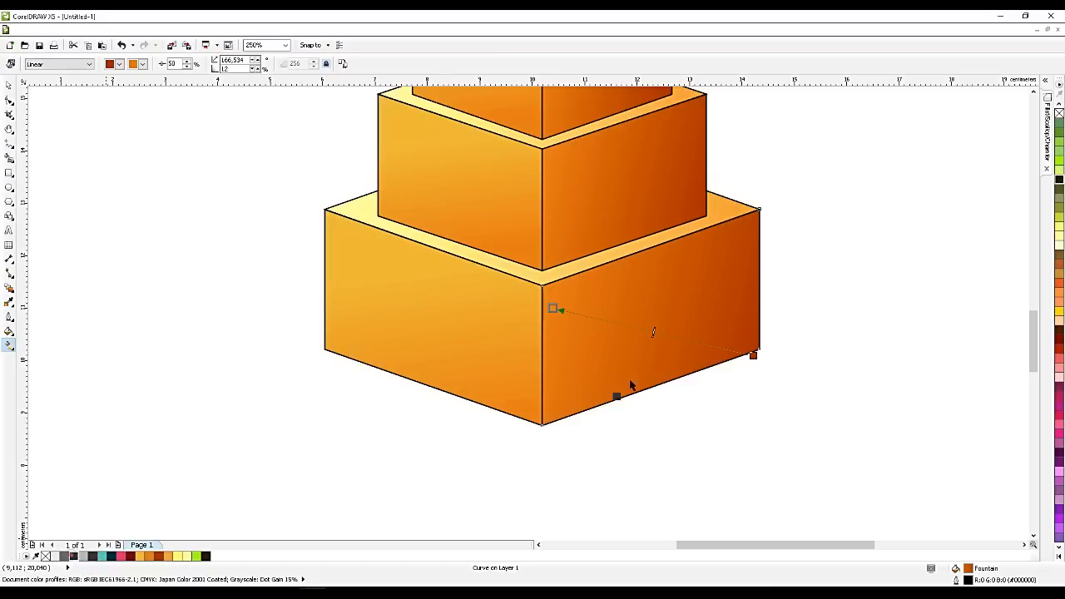
left_click_drag(754, 360, 753, 356)
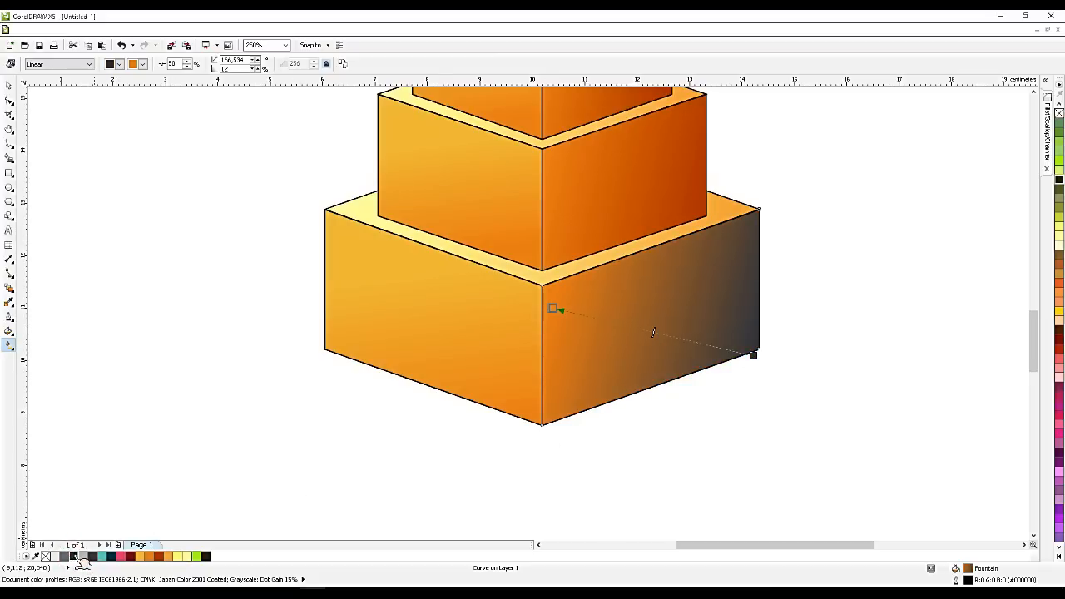
left_click_drag(69, 561, 554, 309)
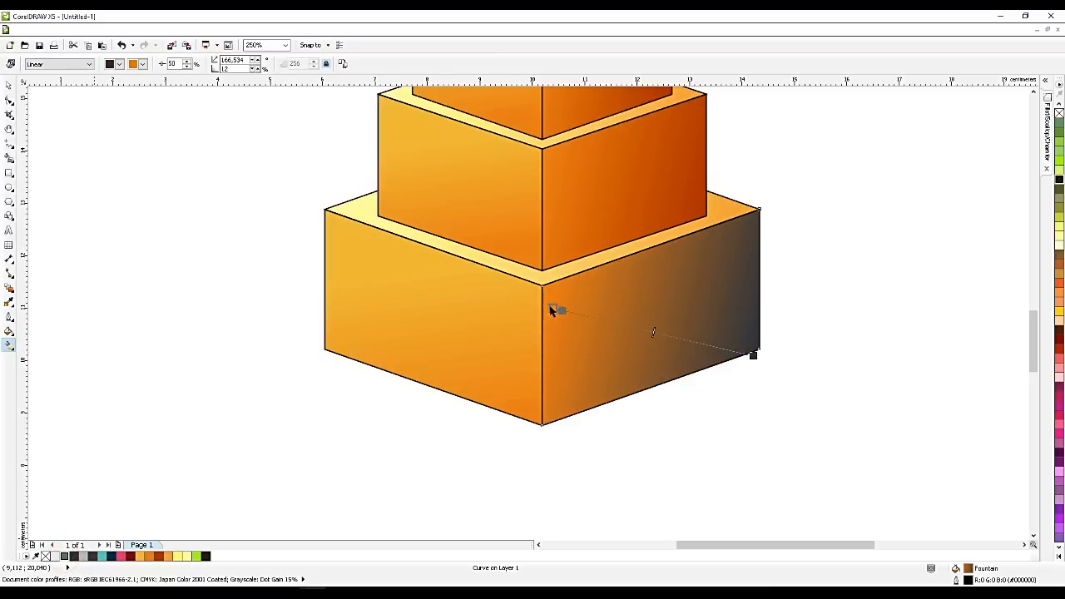
Recolour the gradient on the base tier's left face from dark grey at the bottom to light grey at the top.
left_click(507, 376)
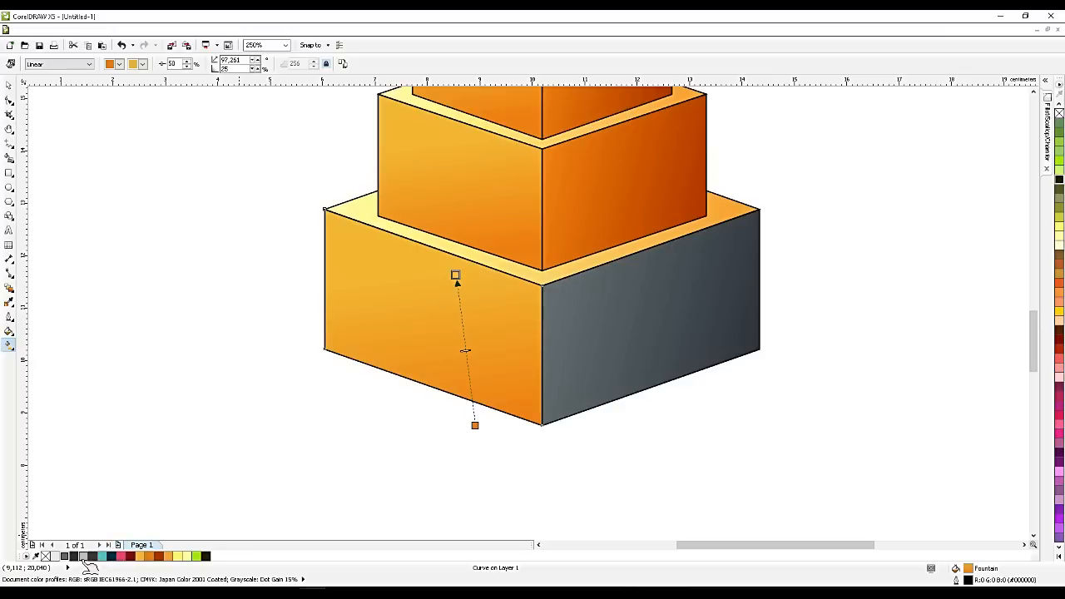
left_click_drag(87, 561, 476, 426)
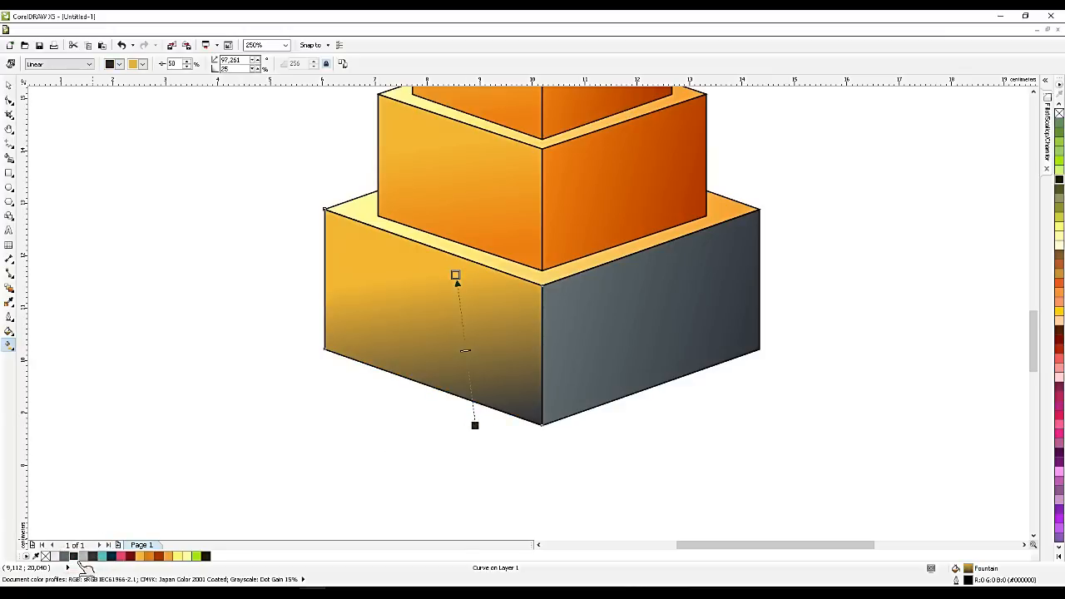
left_click_drag(84, 564, 537, 275)
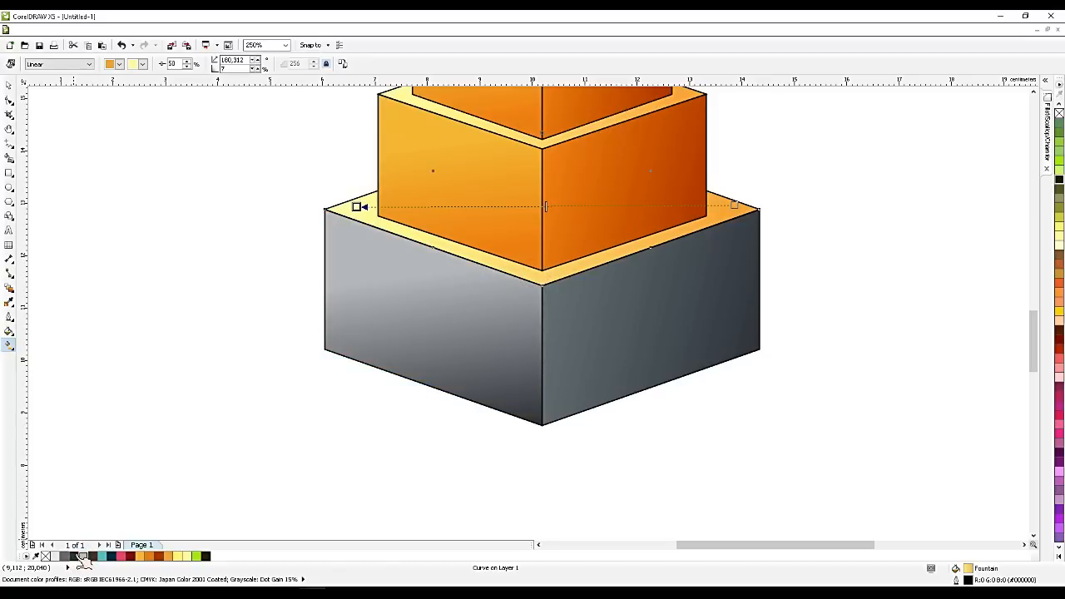
Recolour the gradient on the base tier's top face from medium grey on the left to light grey on the right.
left_click_drag(75, 563, 358, 207)
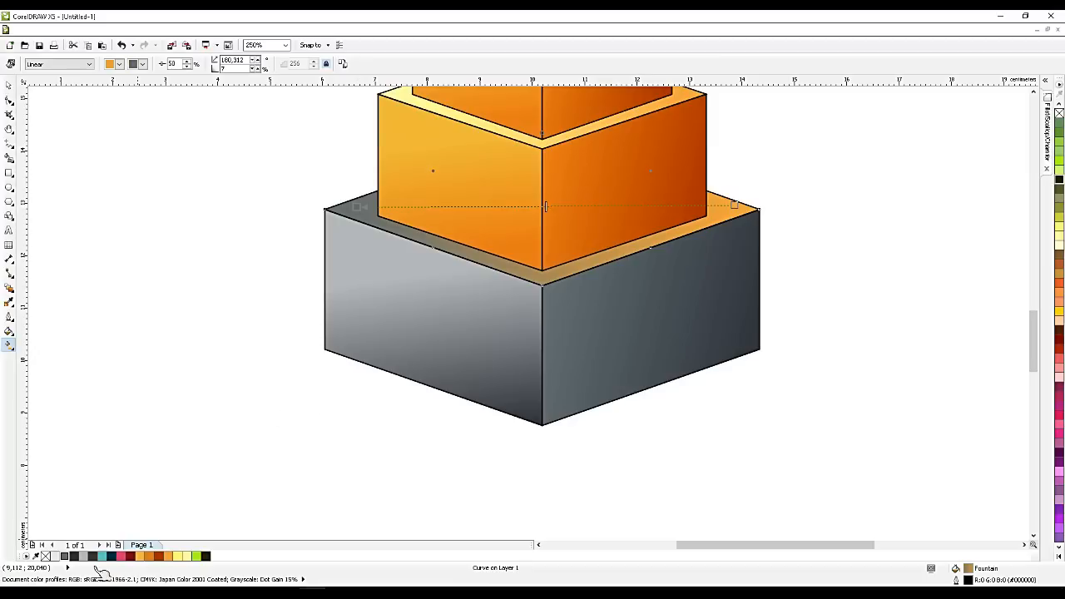
left_click_drag(84, 556, 736, 207)
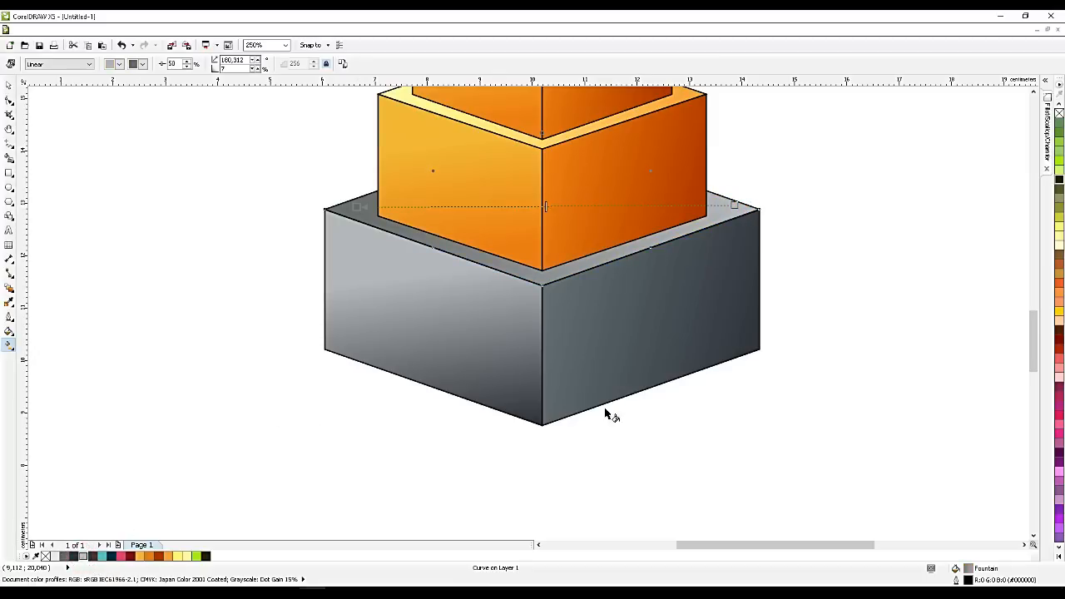
Recolour the gradient on the fourth tier's right face, with medium grey at the outer edge and light grey at the central edge.
scroll(606, 414, "down", 2)
scroll(595, 289, "up", 2)
left_click(627, 317)
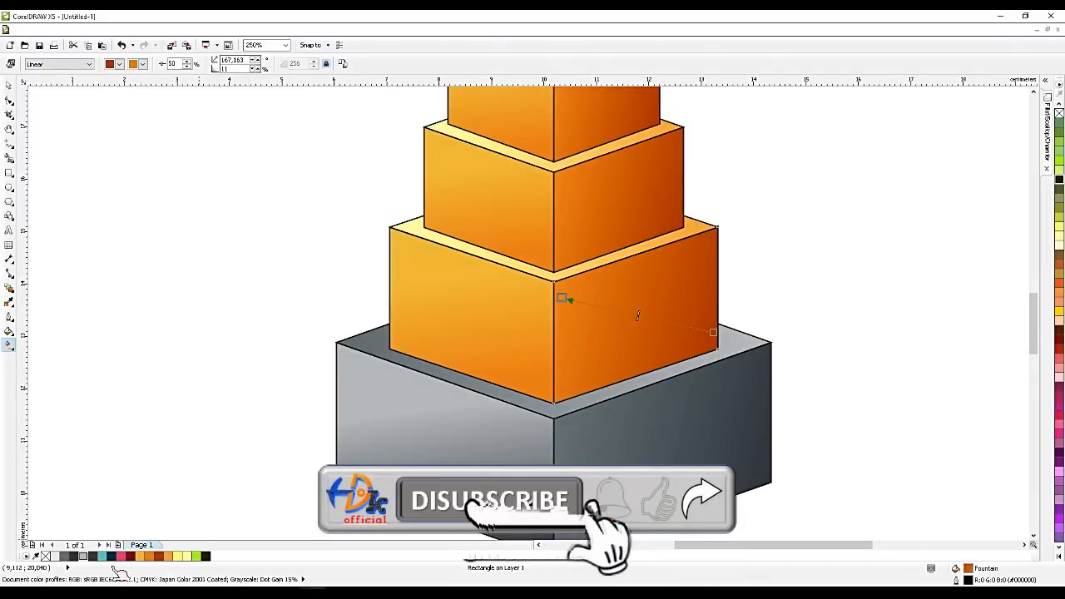
left_click_drag(65, 555, 713, 333)
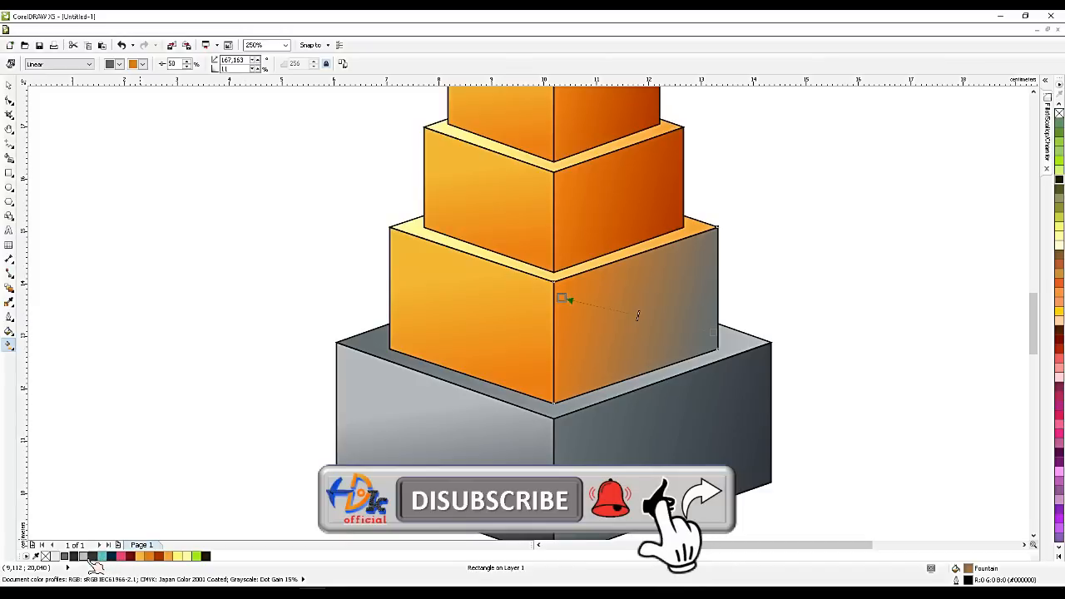
left_click_drag(83, 556, 562, 298)
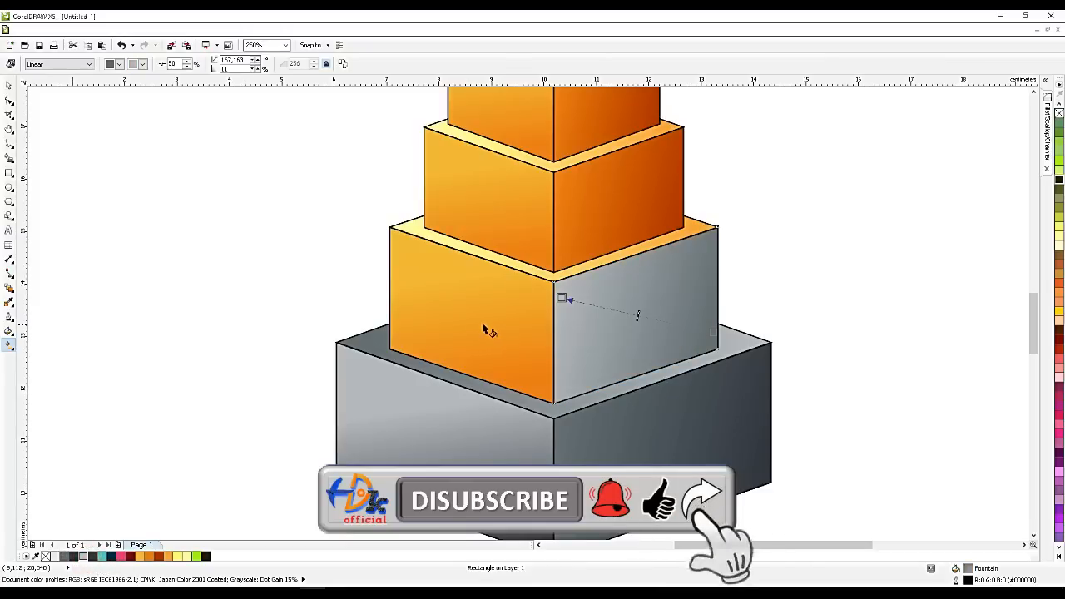
Recolour the gradient on the fourth tier's left face from dark grey at the bottom to light grey at the top.
left_click(488, 329)
left_click_drag(92, 557, 502, 383)
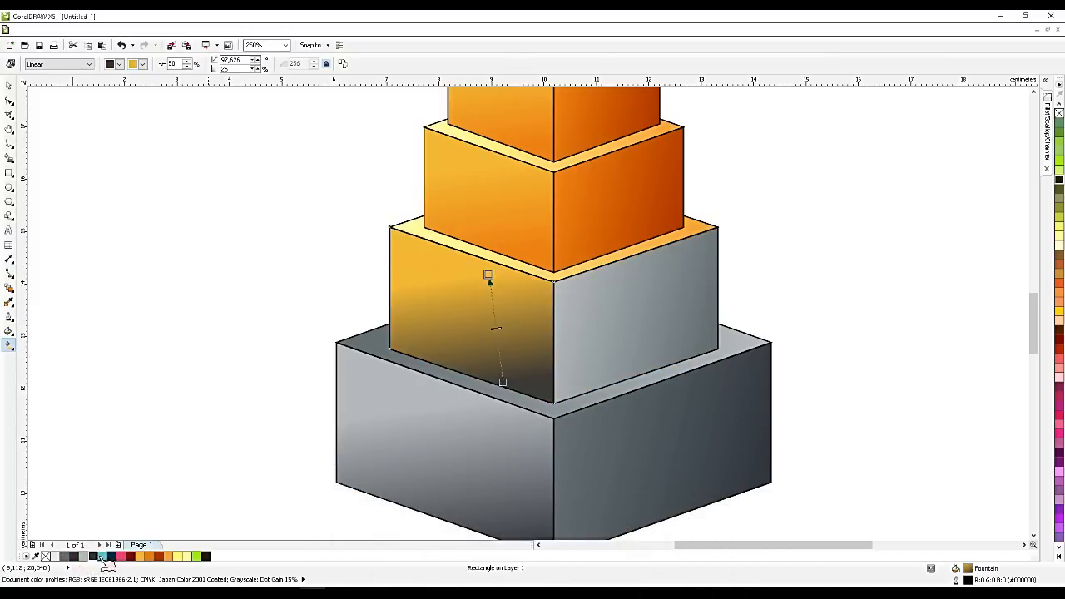
left_click_drag(84, 556, 491, 276)
Recolour the gradient on the fourth tier's top face from dark grey on the left to near-white on the right.
left_click(568, 270)
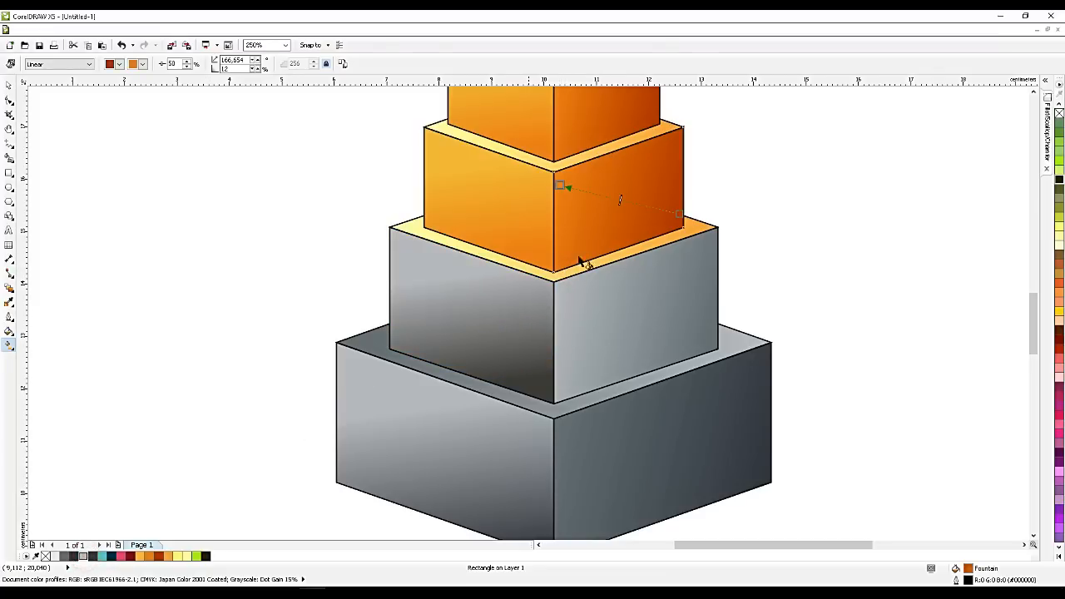
left_click(644, 251)
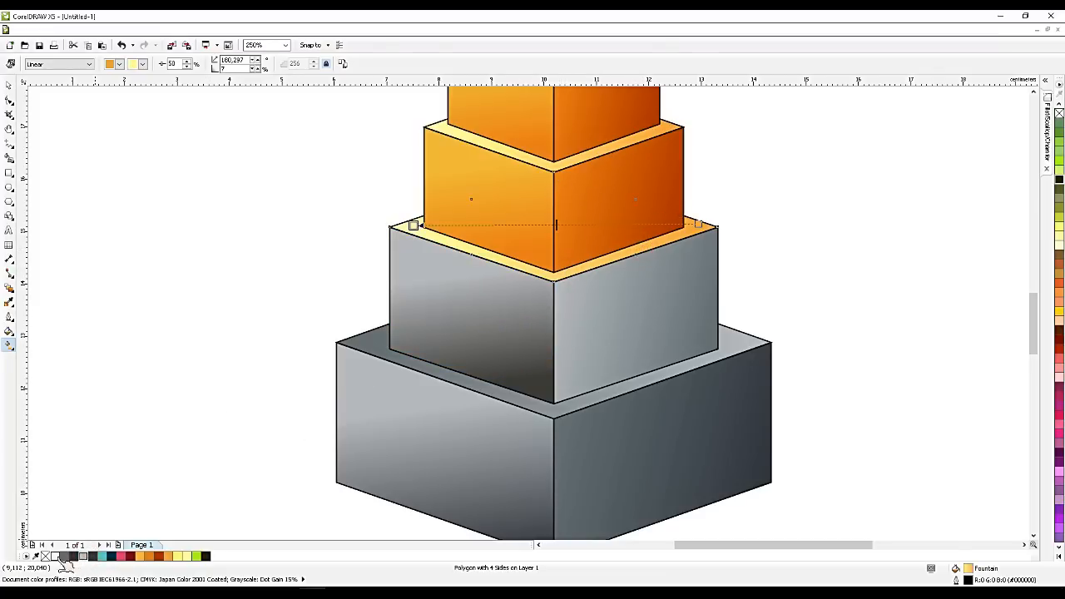
left_click_drag(695, 225, 697, 225)
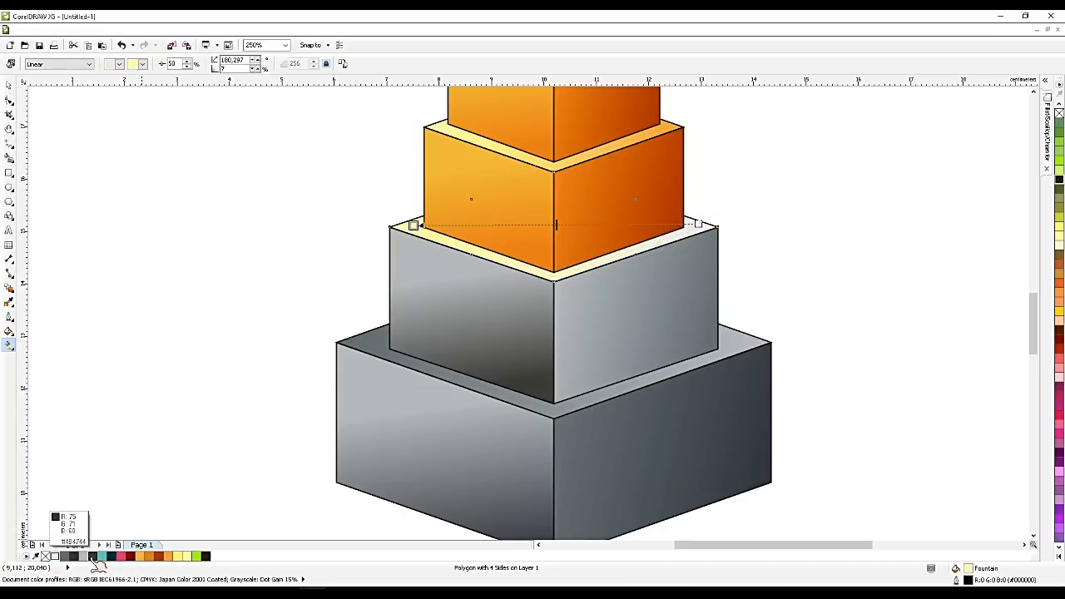
left_click_drag(94, 558, 413, 226)
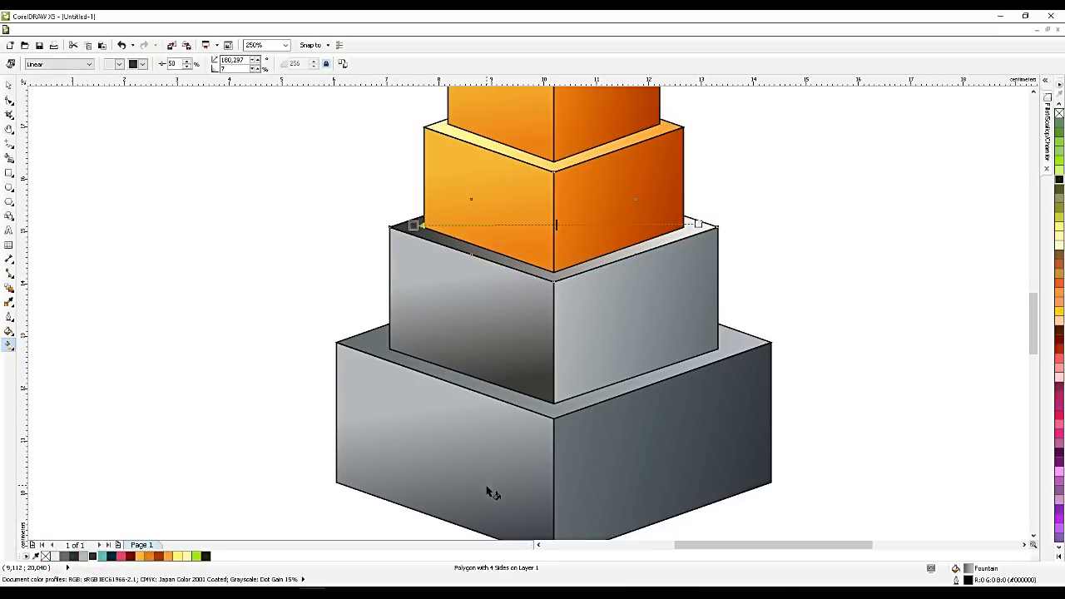
Angle the gradient on the fourth tier's left face diagonally from the bottom central corner to the upper outer area, shifting its midpoint towards the dark end.
scroll(492, 492, "down", 2)
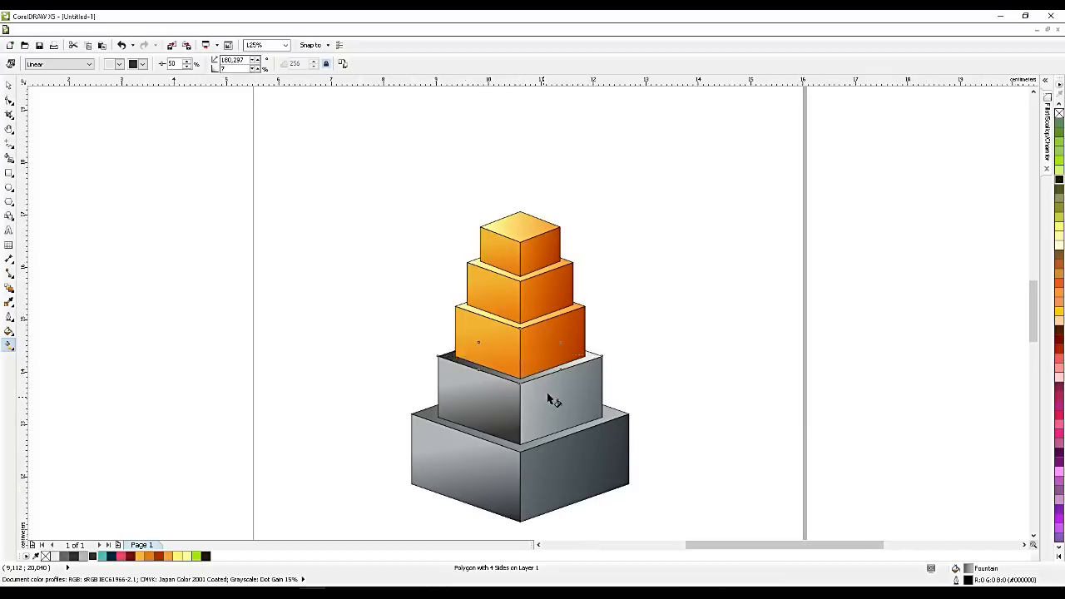
scroll(545, 400, "up", 2)
left_click(447, 429)
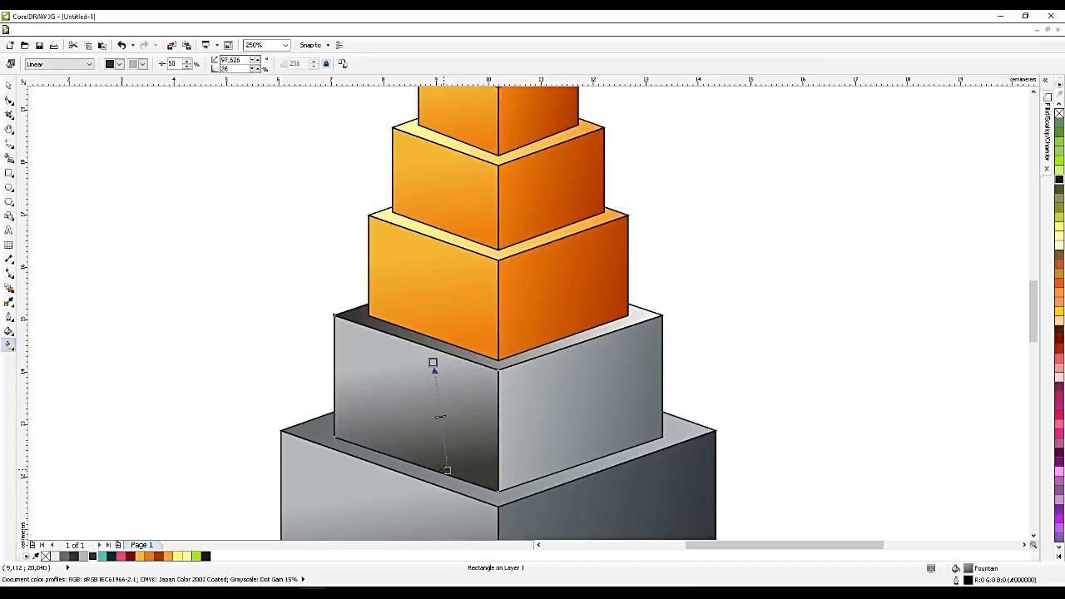
left_click_drag(447, 447, 494, 489)
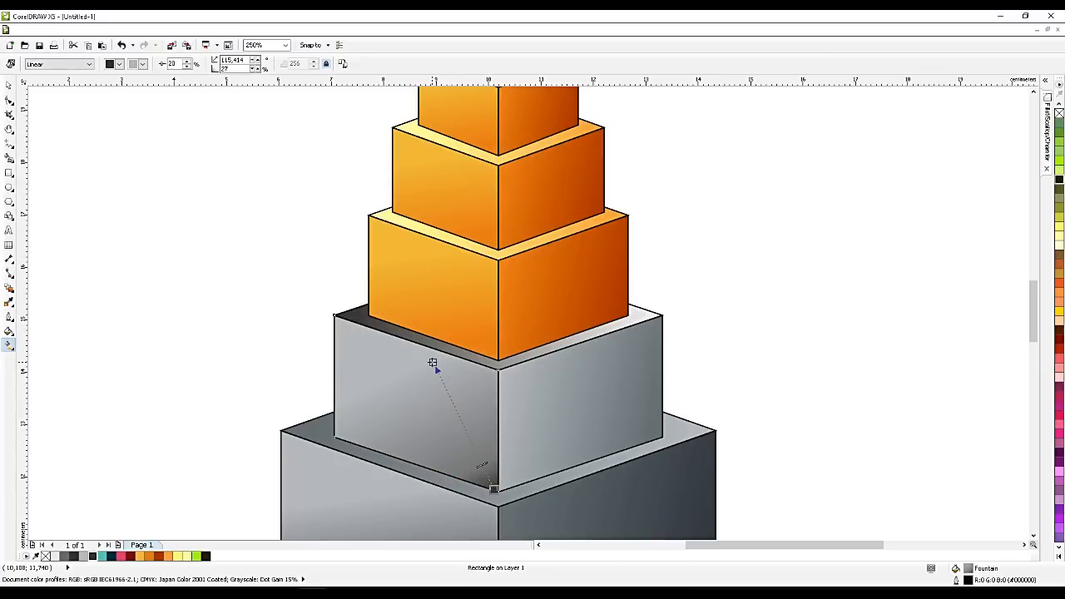
left_click_drag(433, 364, 400, 358)
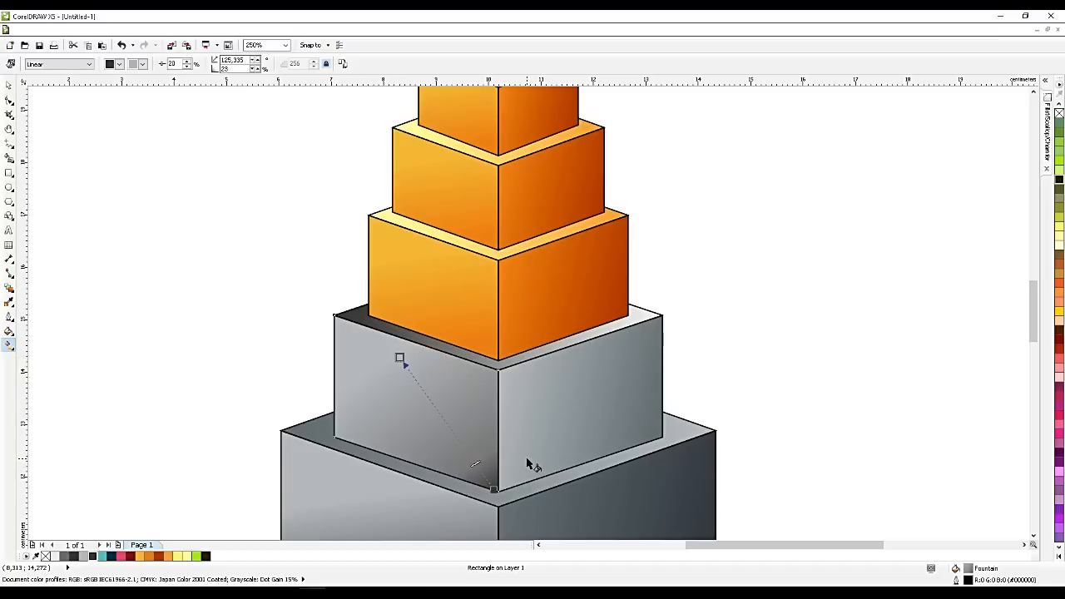
Recolour the gradient on the third tier's right face, with navy at the outer edge and teal at the central edge.
left_click(529, 309)
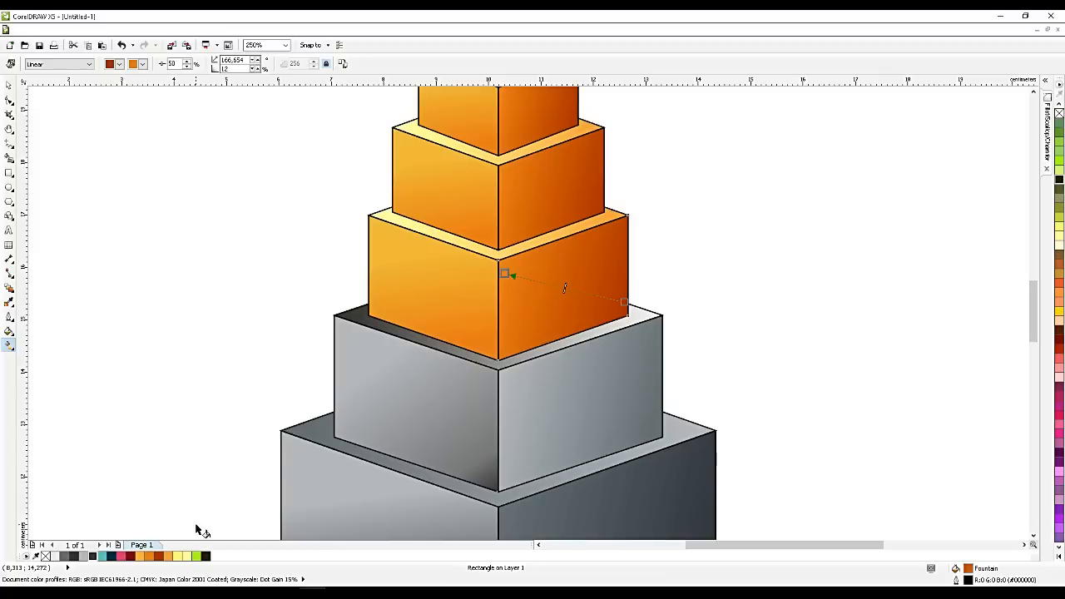
left_click_drag(111, 557, 625, 302)
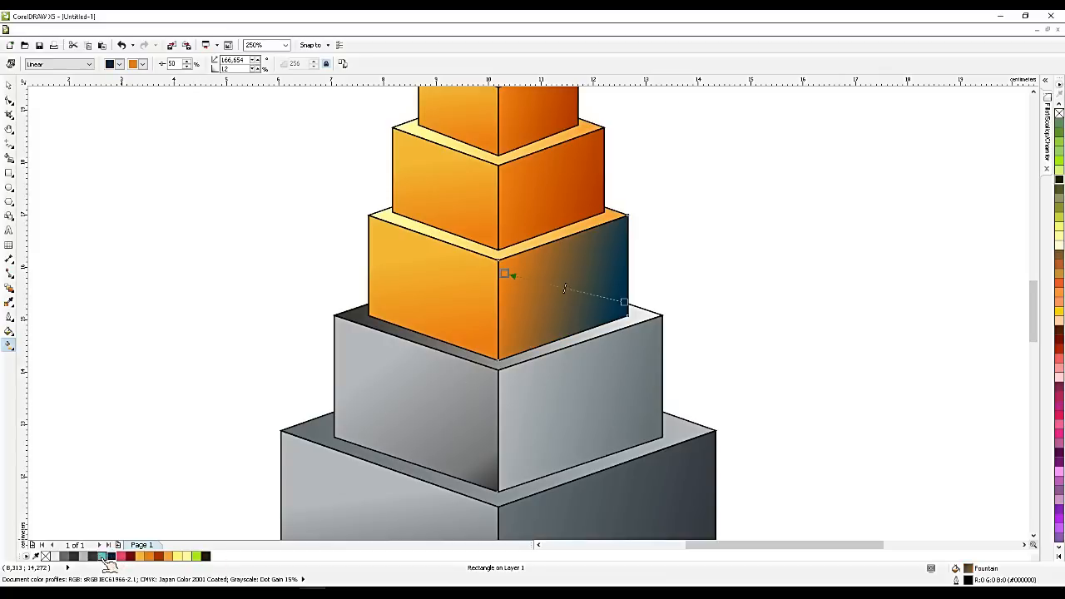
left_click_drag(108, 562, 506, 274)
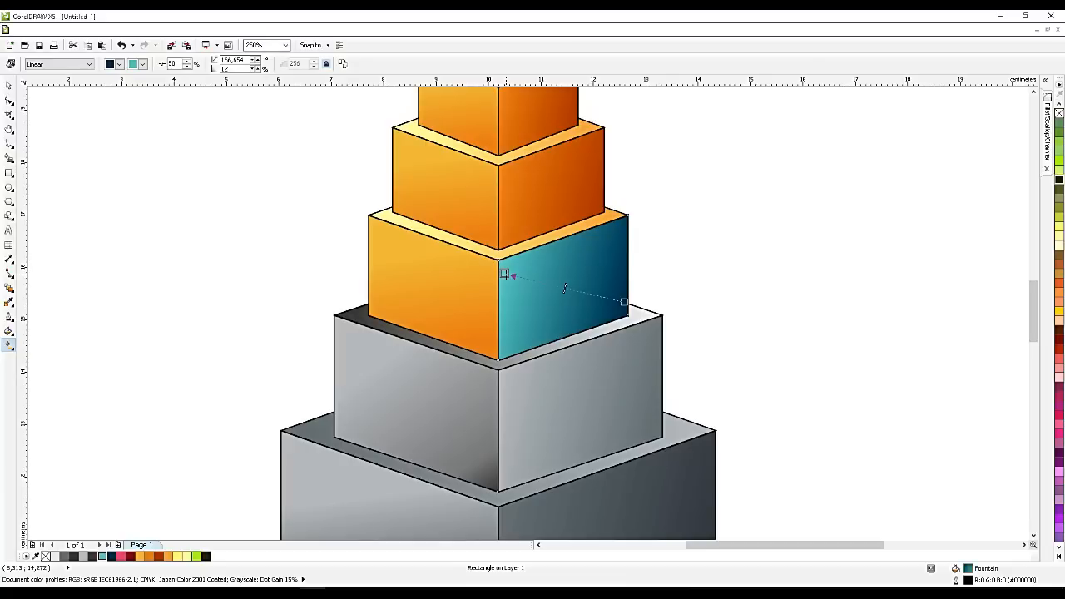
Recolour the third tier's left face with teal at both gradient ends and tilt the gradient towards the upper outer corner.
left_click(462, 301)
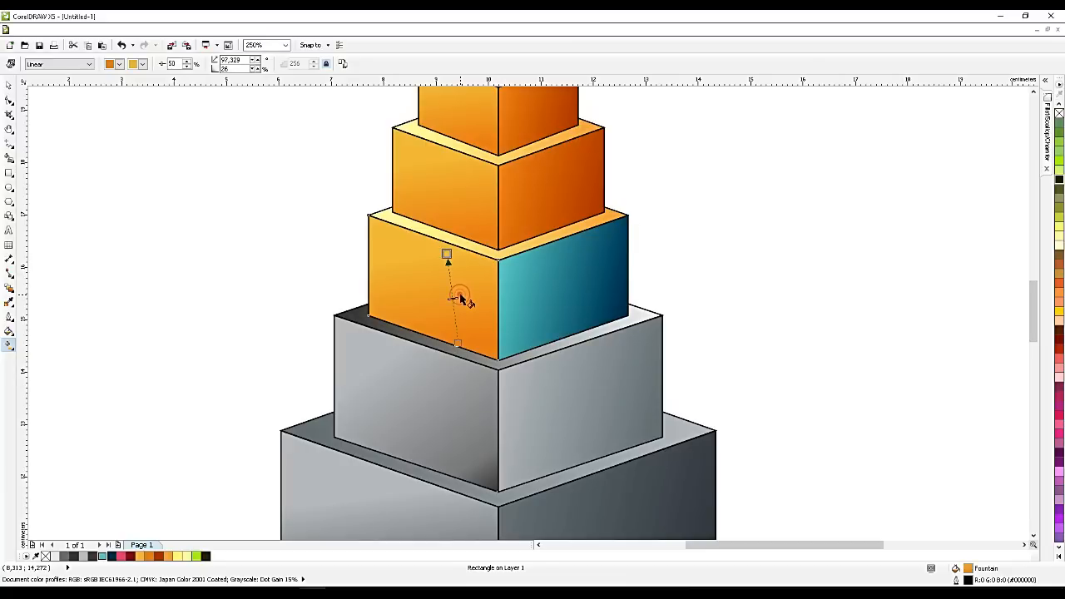
left_click_drag(103, 557, 418, 260)
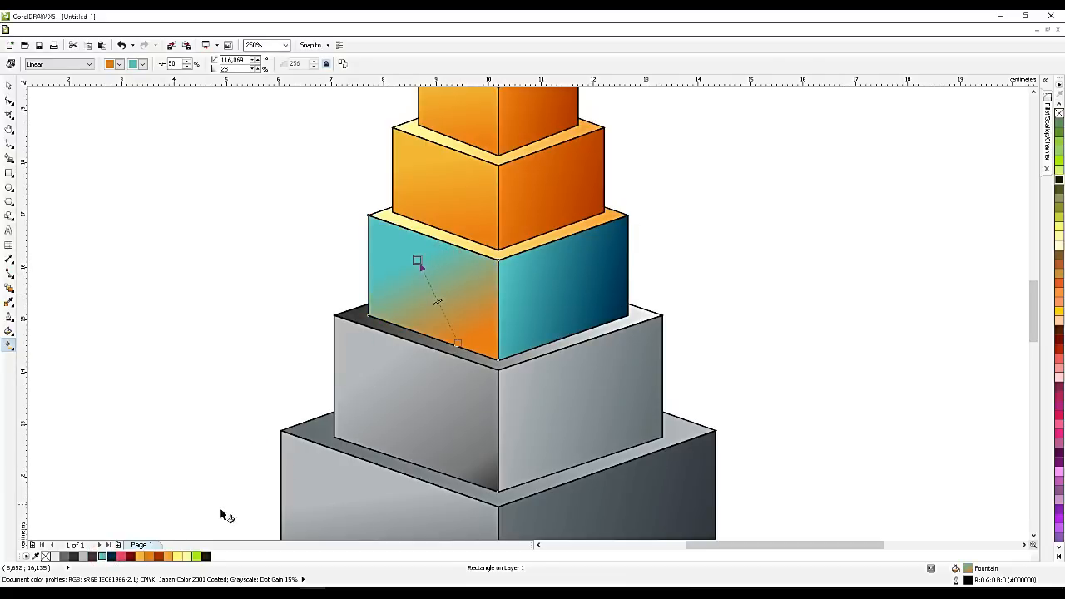
left_click_drag(106, 560, 458, 342)
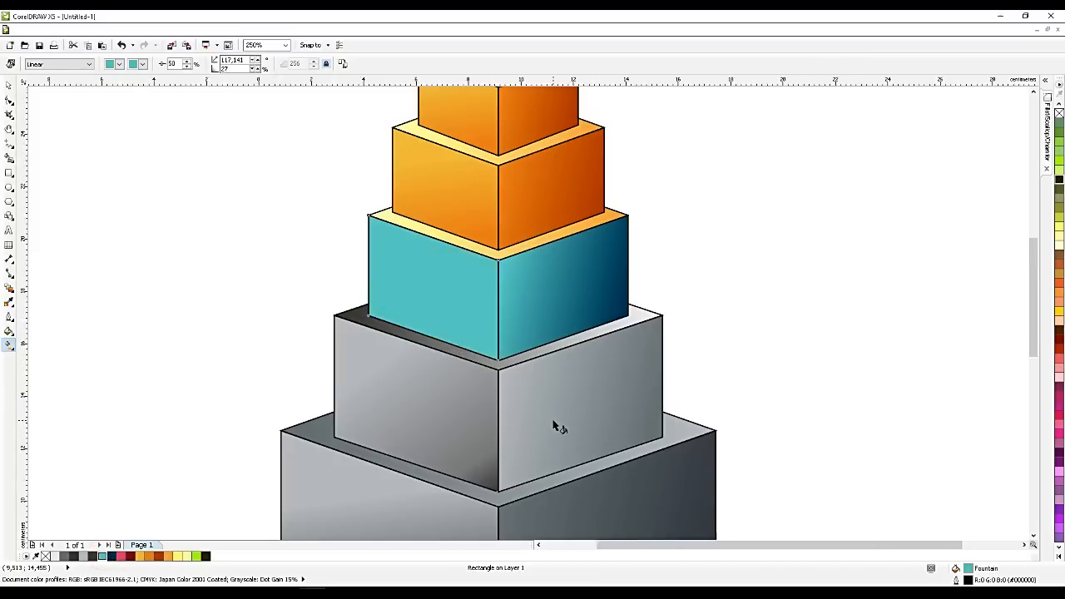
Redirect the gradient on the third tier's right face to run diagonally from navy at the bottom to teal at the top.
scroll(555, 428, "down", 2)
left_click(566, 373)
scroll(566, 372, "up", 4)
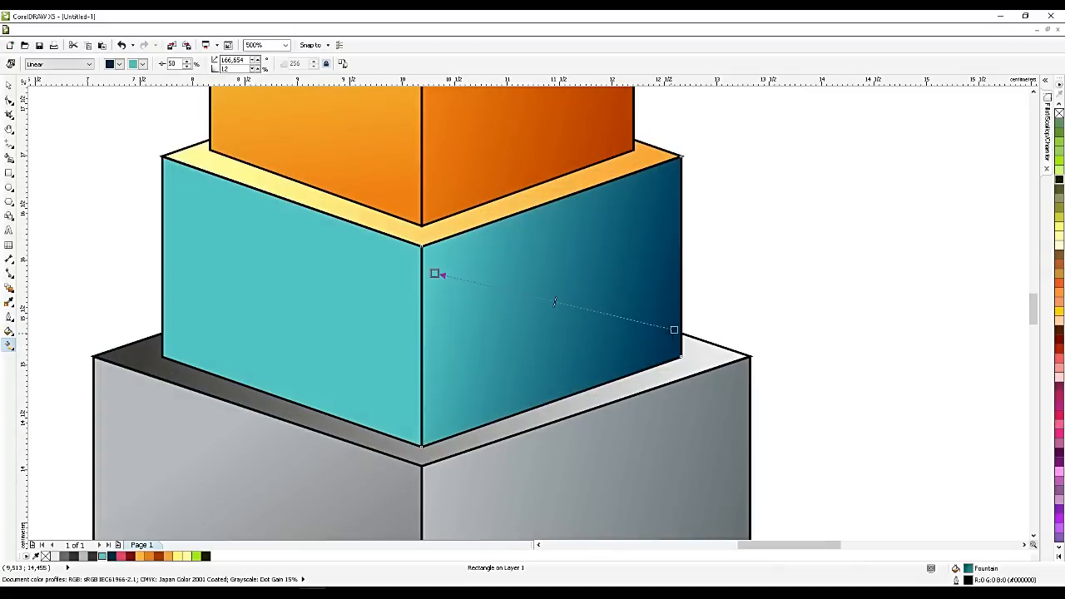
left_click_drag(673, 333, 495, 261)
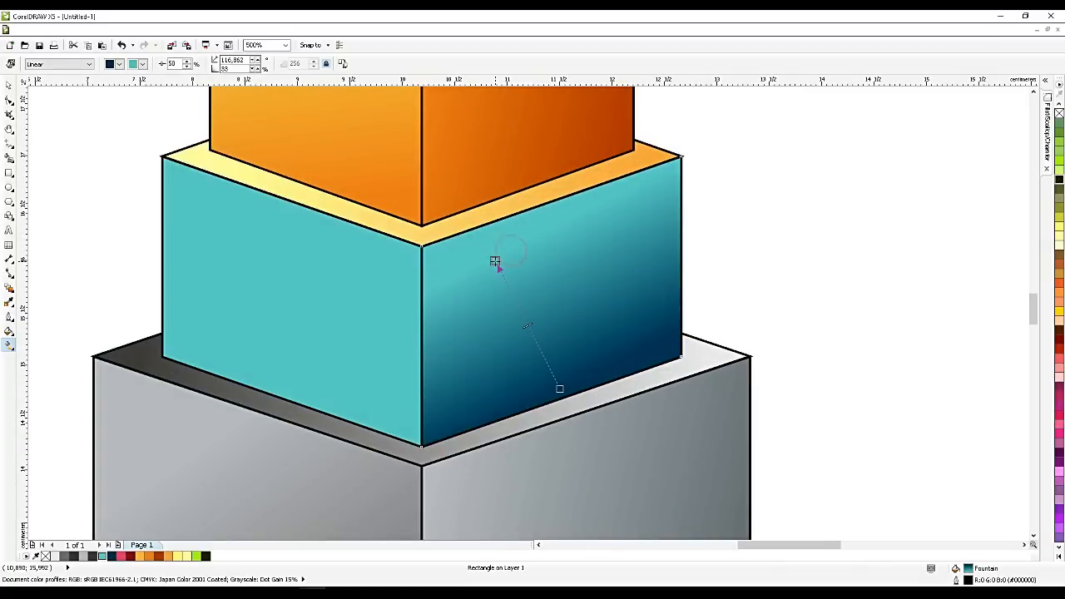
Recolour the gradient on the third tier's top face from teal on the left to navy on the right.
scroll(574, 373, "down", 2)
left_click(513, 246)
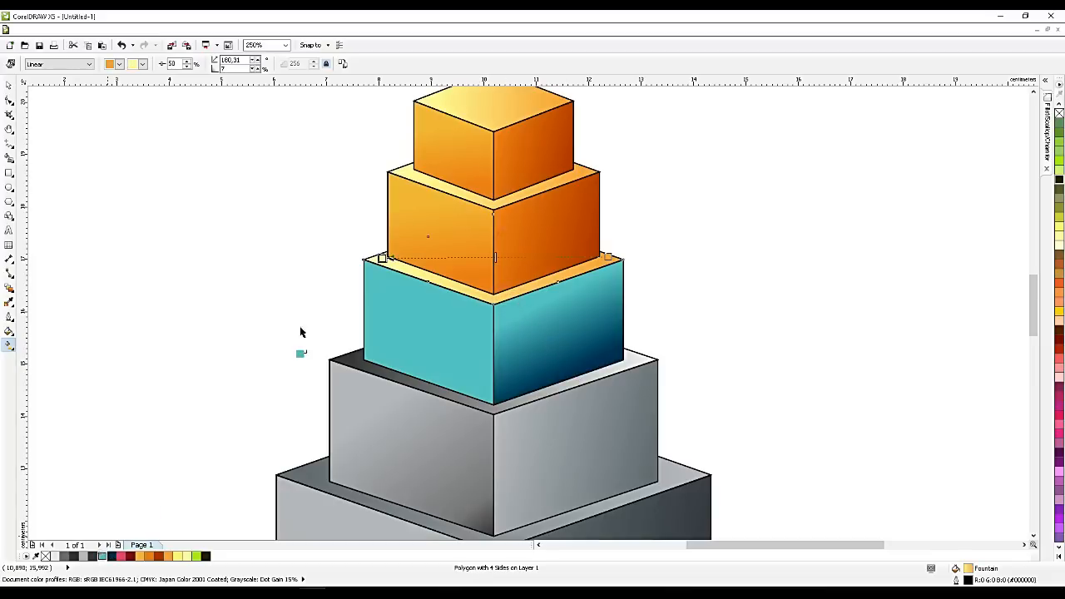
left_click(377, 261)
left_click_drag(100, 555, 381, 260)
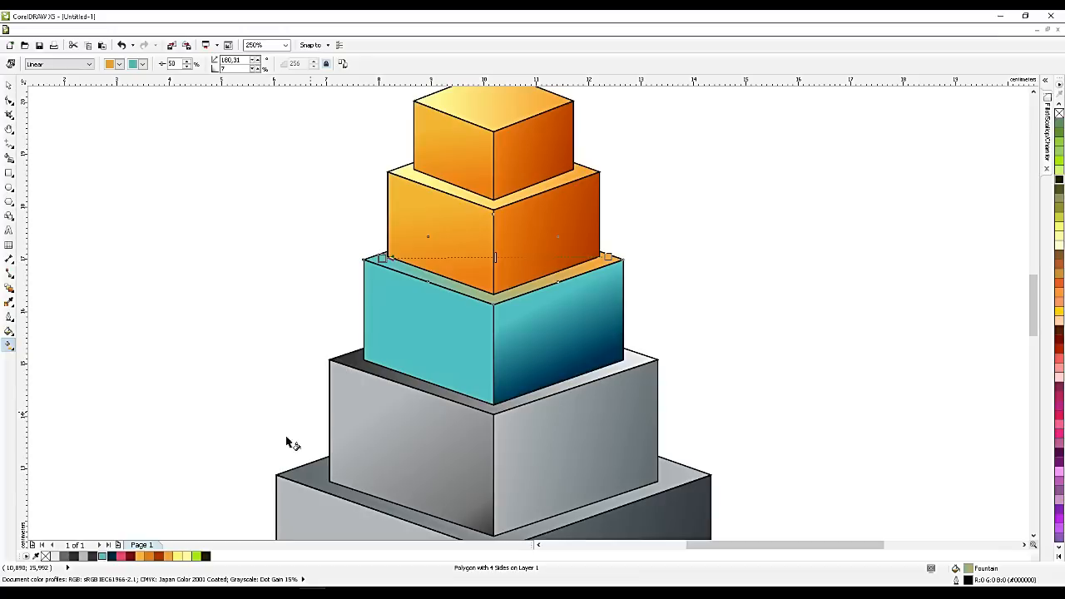
left_click_drag(112, 556, 611, 259)
Recolour the gradient on the second tier's right face, with dark red at the outer edge and pinkish red at the central edge.
scroll(654, 443, "down", 2)
left_click(590, 328)
scroll(589, 328, "up", 4)
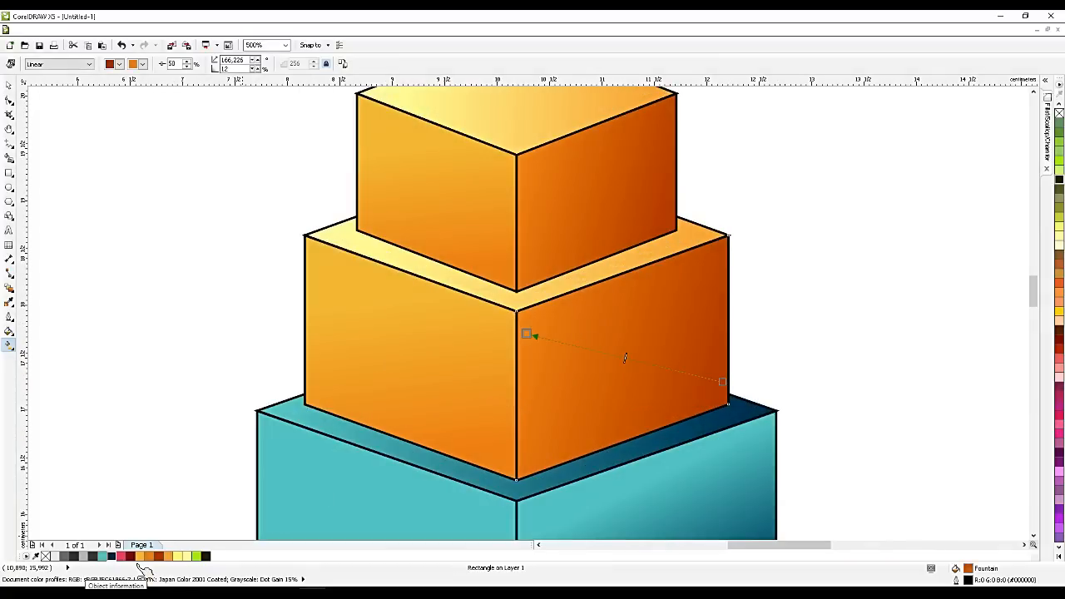
left_click_drag(132, 557, 724, 383)
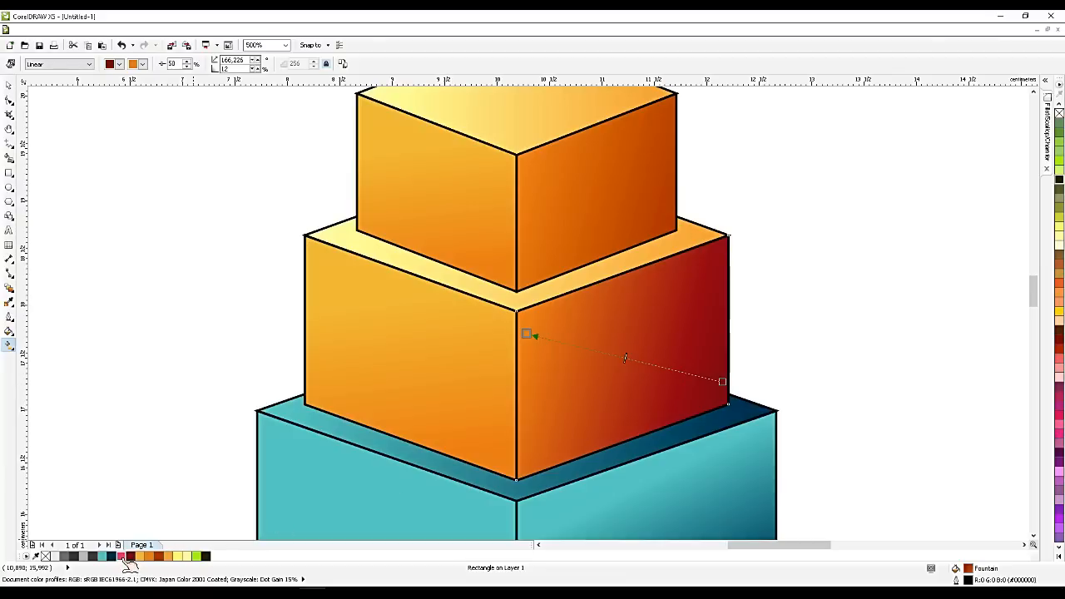
left_click_drag(120, 556, 533, 336)
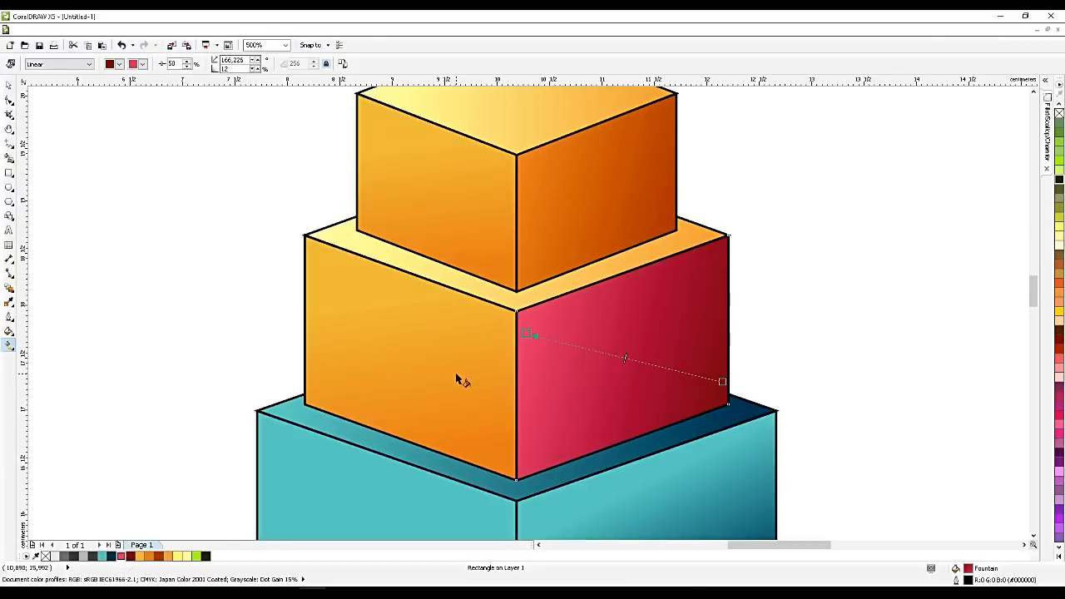
Recolour the second tier's left face from dark red at the bottom to pinkish red above, and its top face from dark red left to pinkish red right.
left_click(456, 379)
left_click_drag(131, 556, 433, 301)
left_click(437, 278)
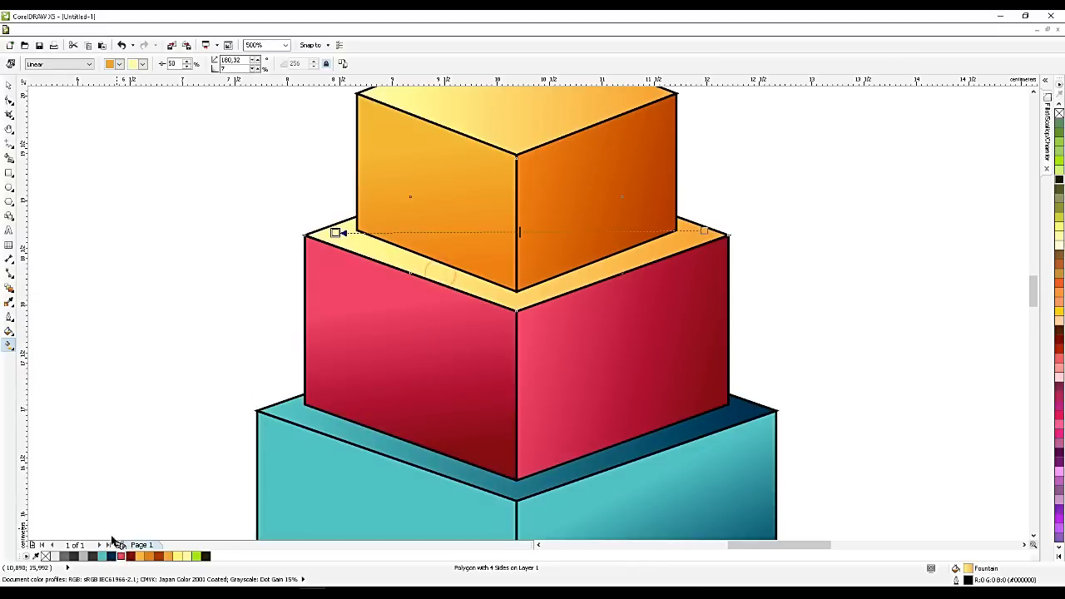
left_click_drag(123, 556, 708, 235)
left_click_drag(347, 265, 337, 232)
Remove the outlines from all faces of the tower.
scroll(541, 399, "down", 4)
scroll(551, 409, "up", 1)
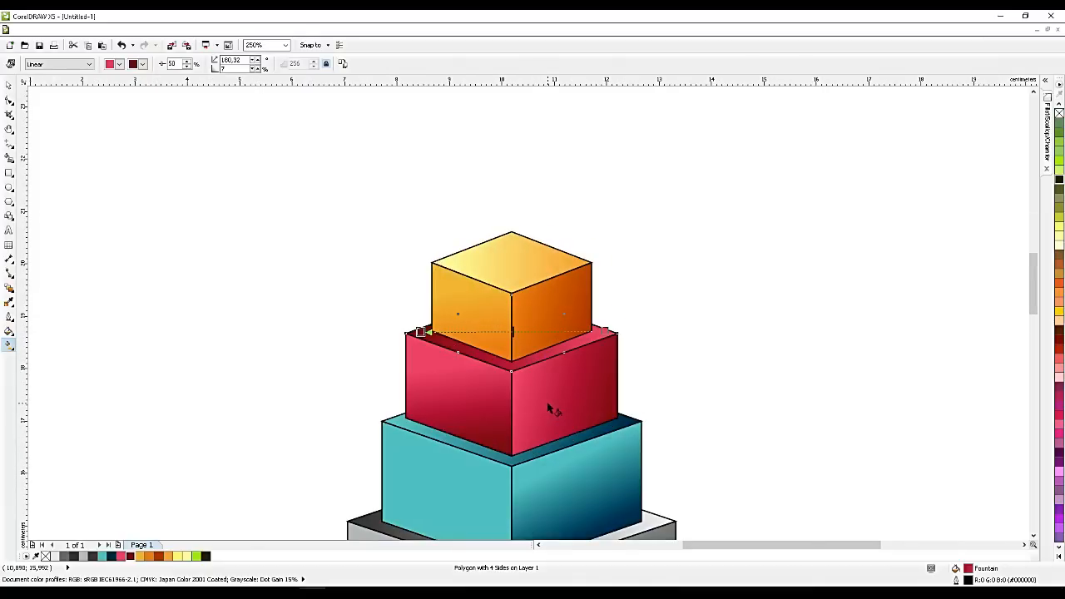
scroll(540, 300, "down", 3)
left_click(8, 84)
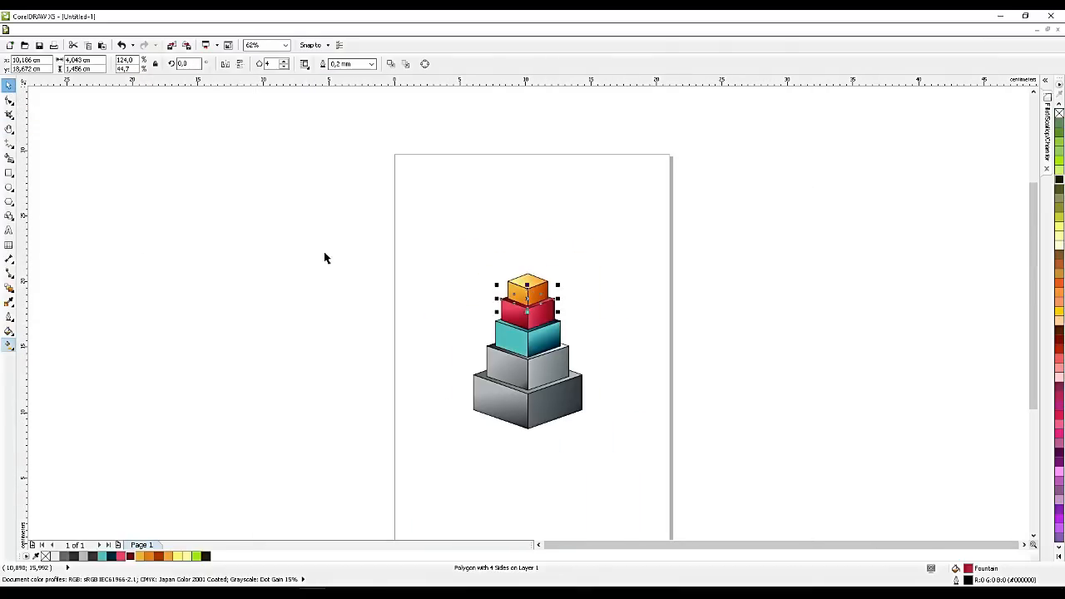
left_click(338, 264)
left_click_drag(447, 255, 616, 478)
scroll(546, 395, "up", 2)
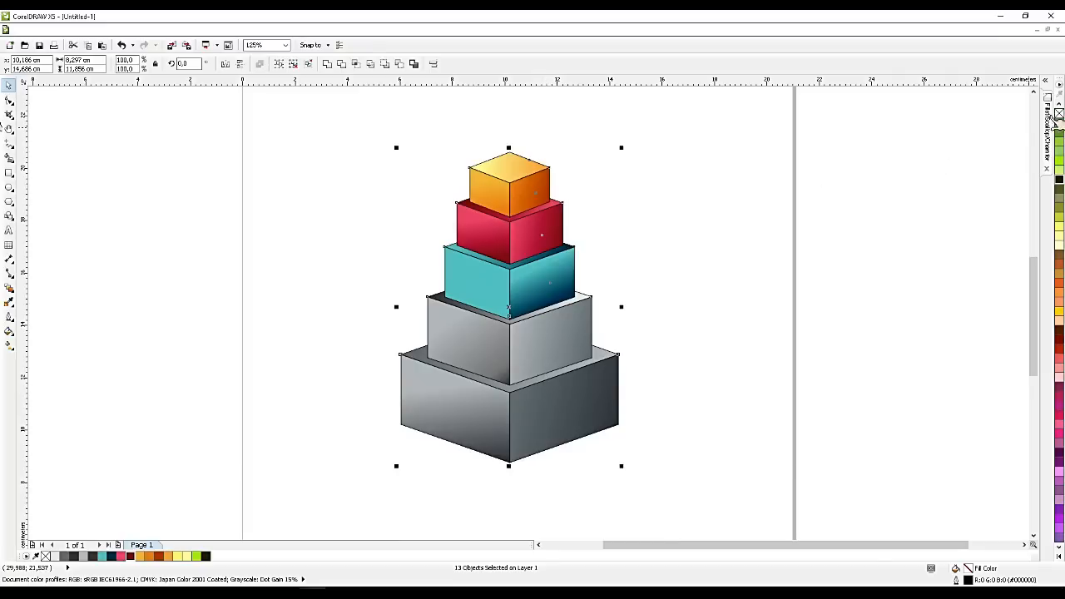
left_click(705, 291)
Recolour the gradient on the fourth tier's right face, with purple at the outer edge and light pink at the central edge.
left_click(528, 343)
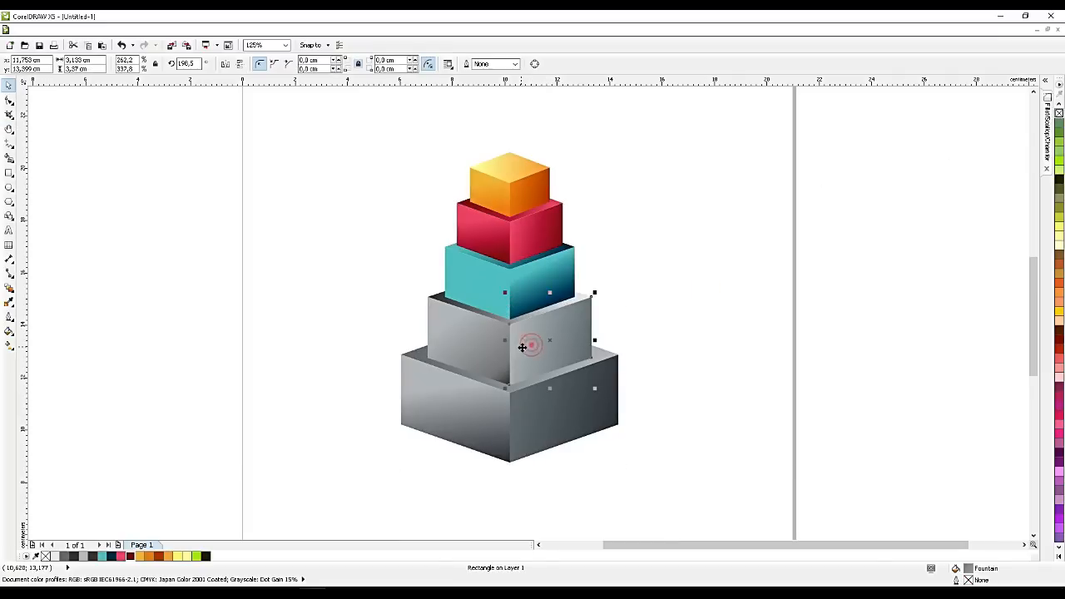
scroll(529, 343, "up", 2)
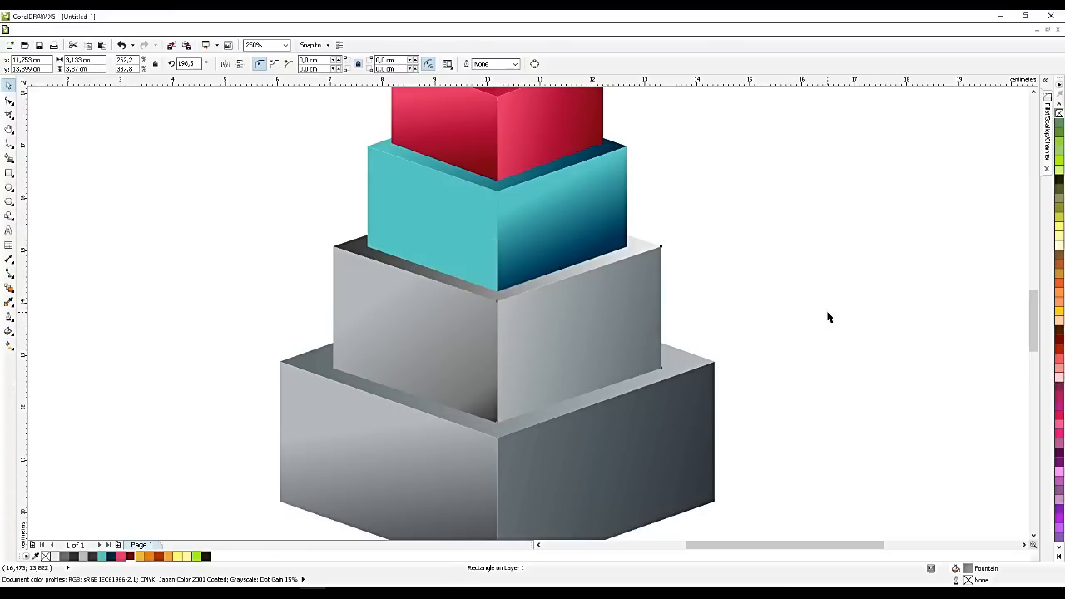
left_click(9, 344)
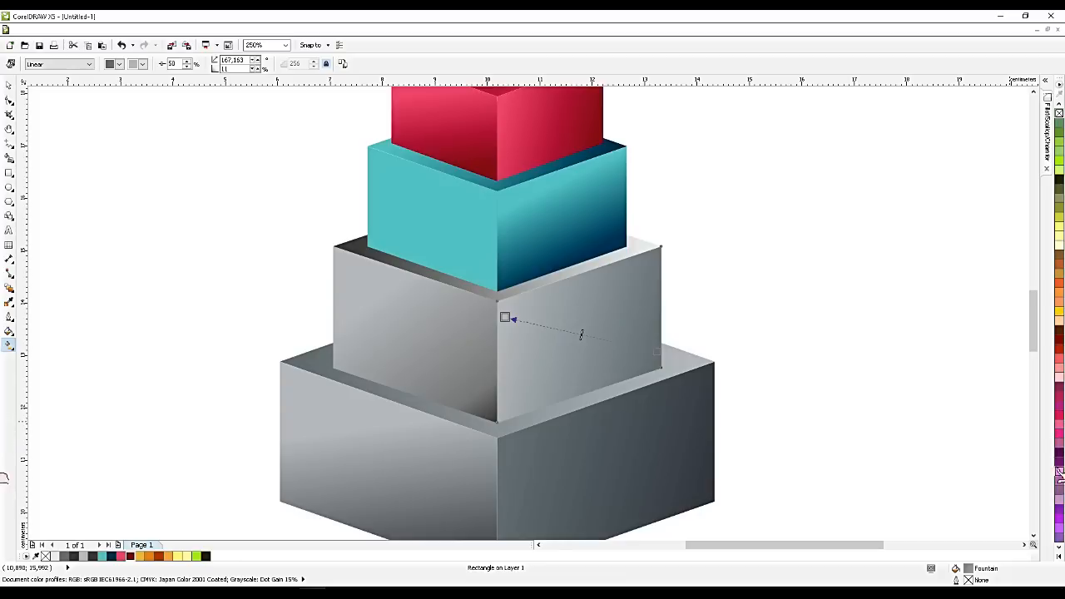
left_click_drag(1059, 462, 657, 352)
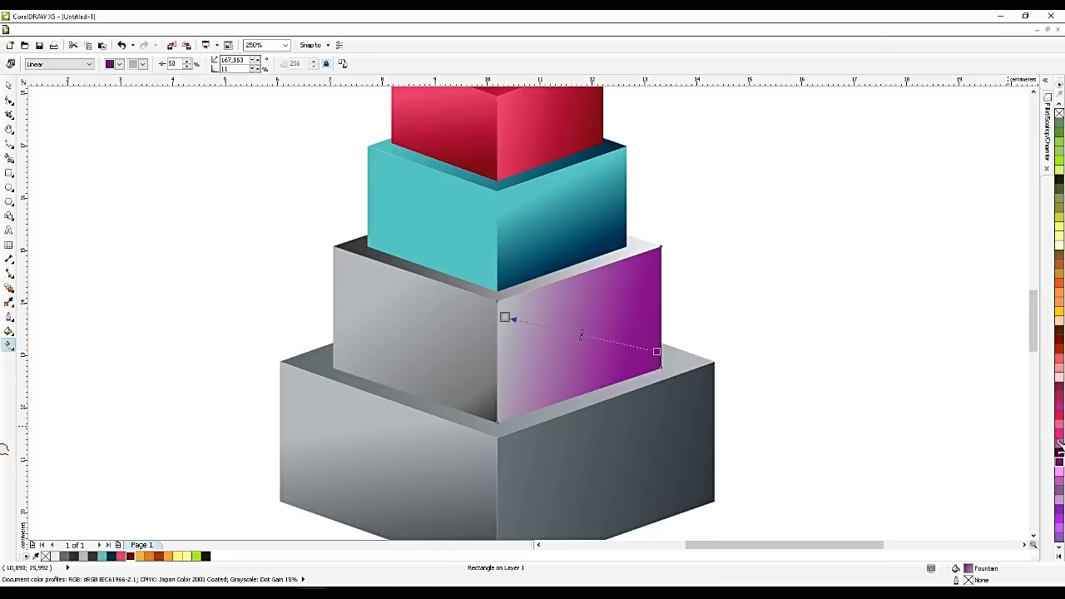
left_click_drag(1060, 477, 505, 318)
Recolour the gradient on the fourth tier's left face, with purple at the bottom central corner and light pink at the upper outer end.
left_click(466, 334)
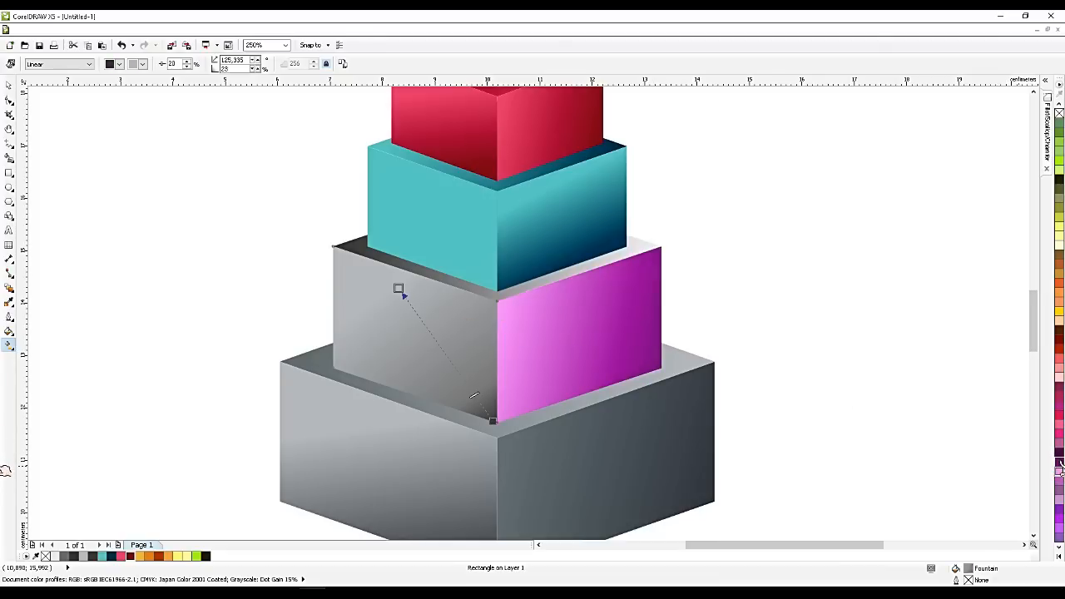
left_click_drag(1061, 465, 492, 422)
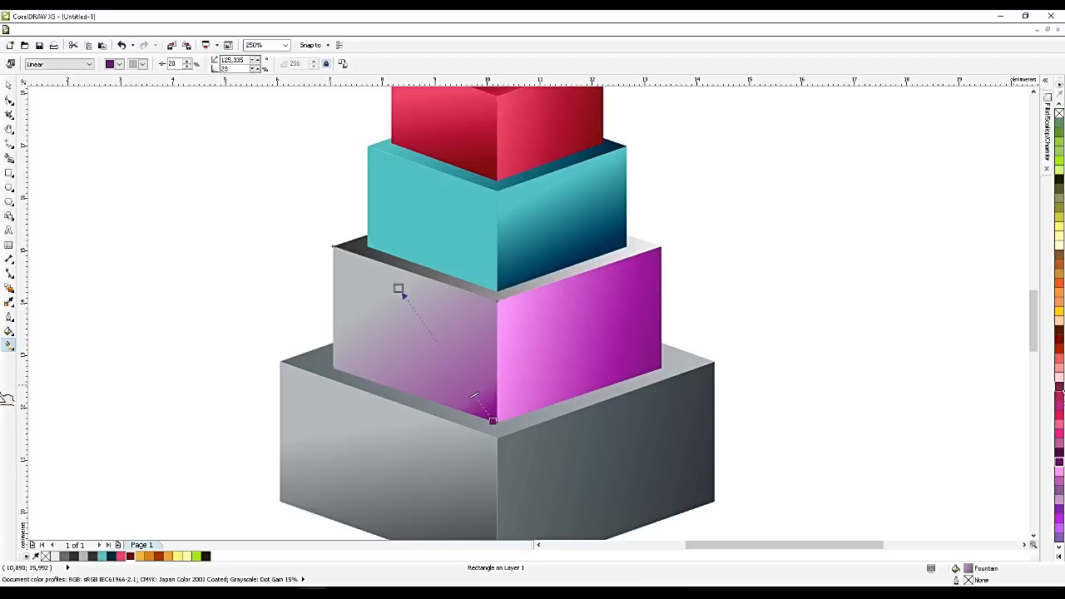
left_click_drag(1060, 471, 399, 289)
Recolour the gradient on the fourth tier's top face from purple on the left to light pink on the right.
left_click(480, 287)
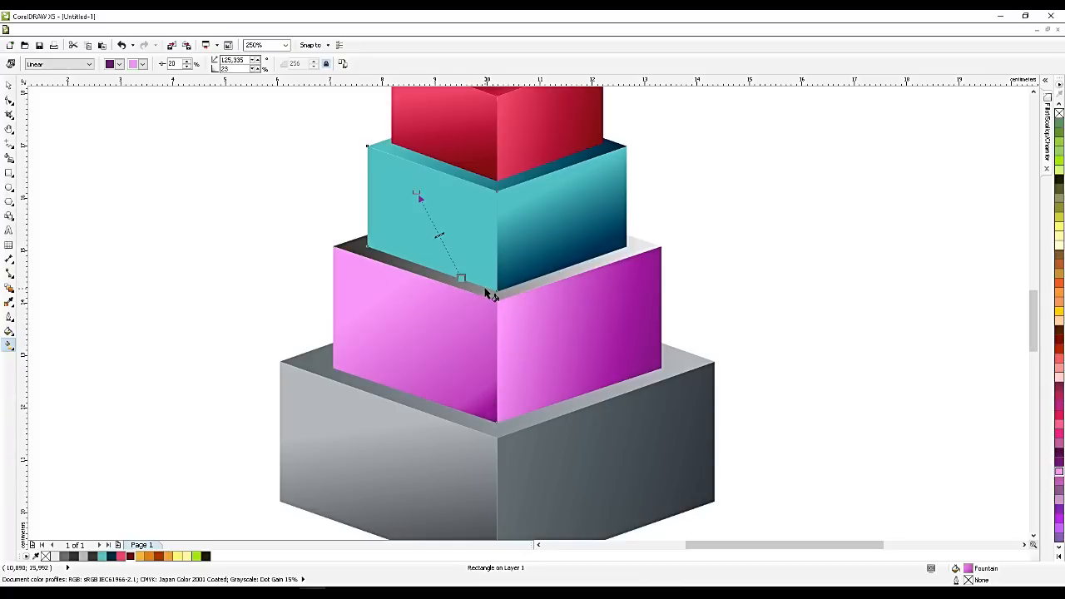
left_click(620, 260)
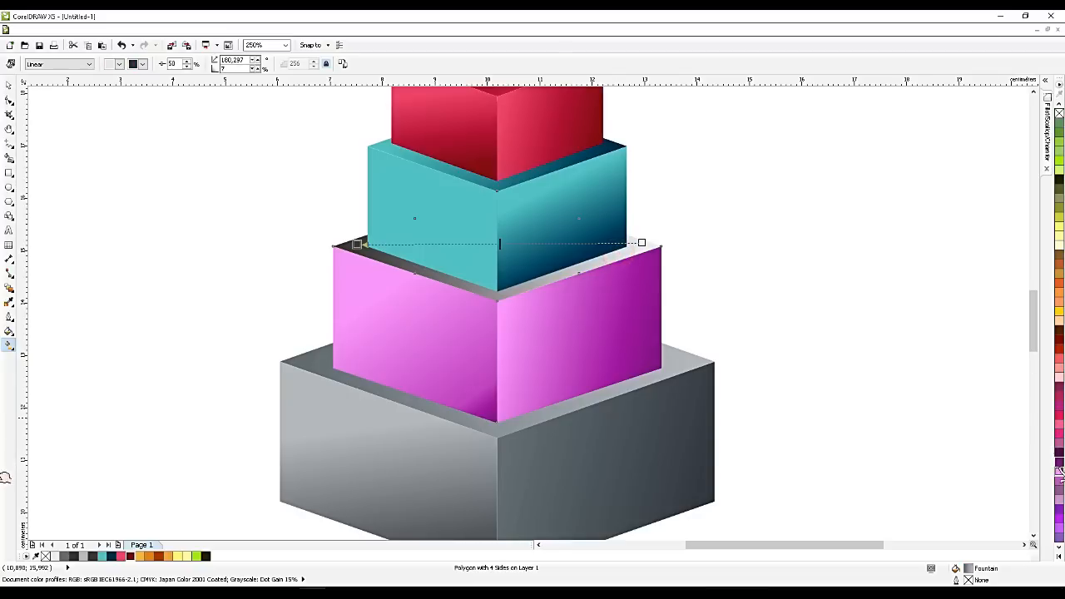
left_click_drag(1060, 471, 642, 243)
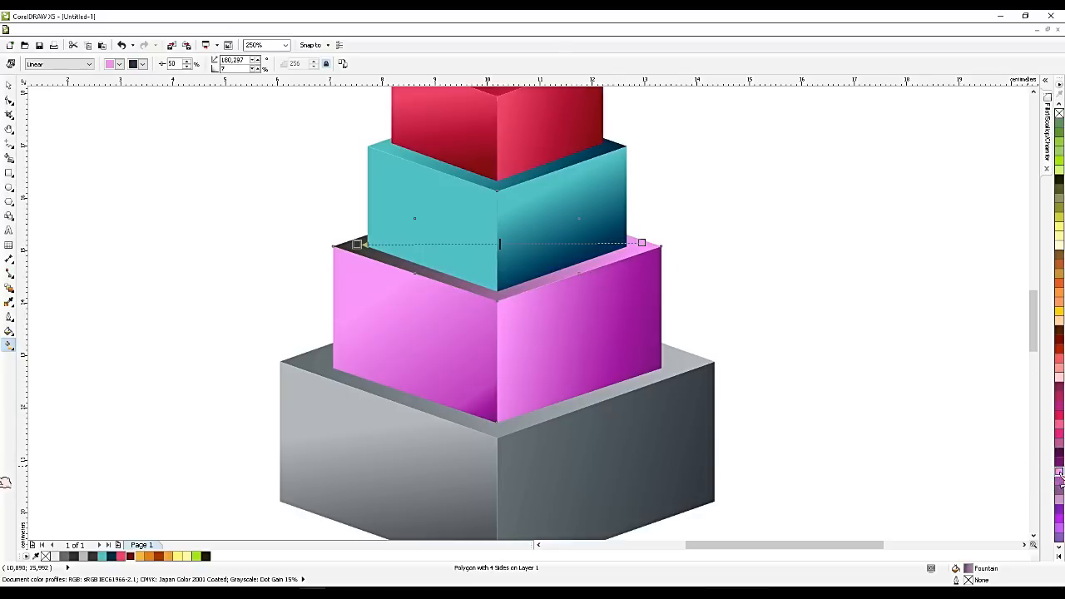
left_click_drag(1060, 456, 356, 244)
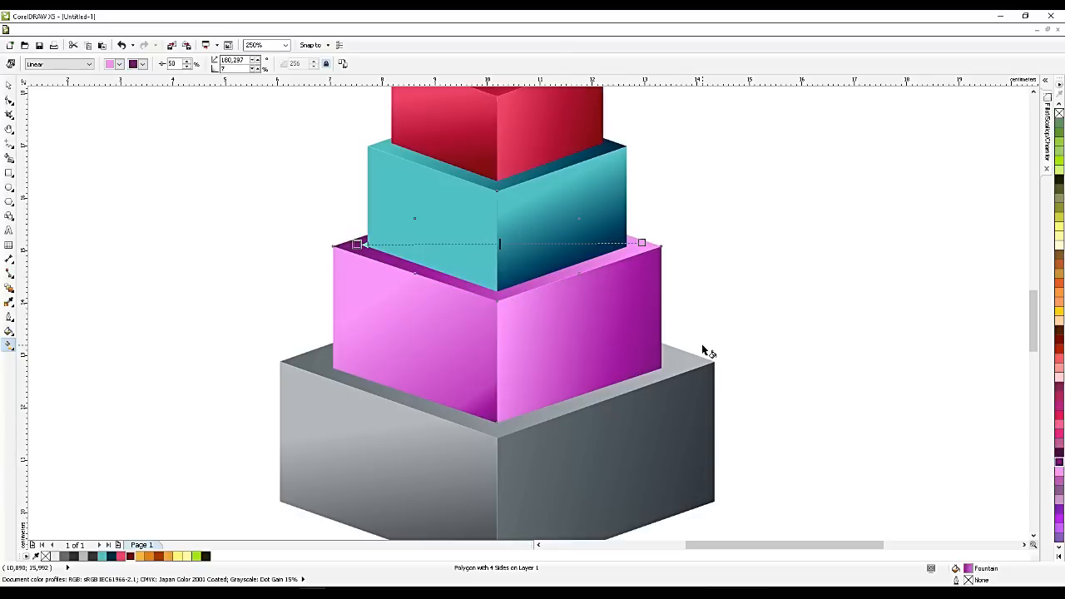
Deselect everything and change the A4 page to landscape orientation.
scroll(704, 351, "down", 2)
left_click(9, 87)
left_click(392, 181)
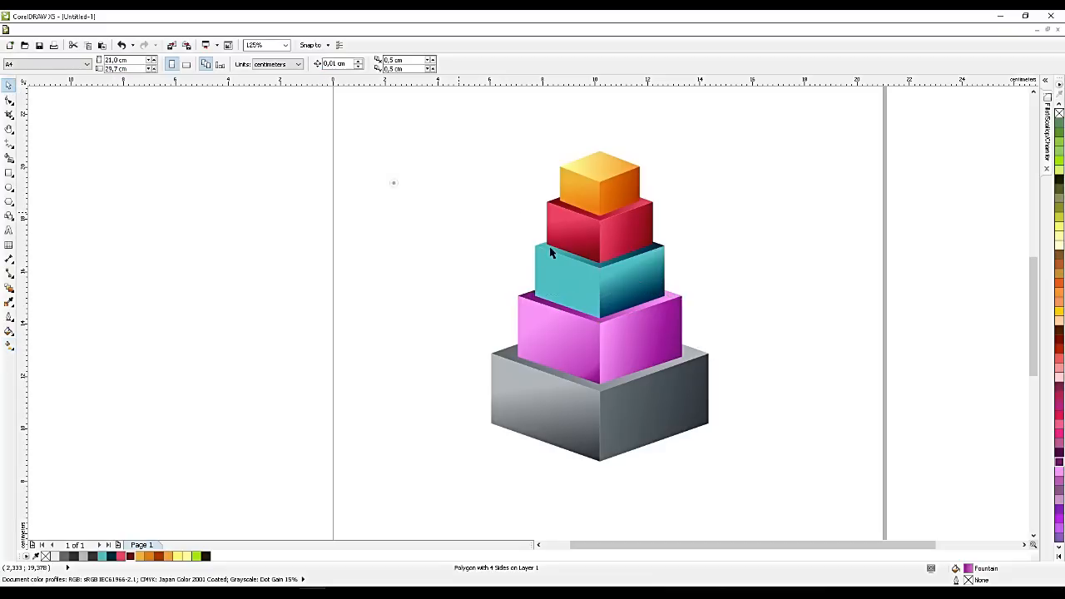
scroll(513, 241, "down", 2)
left_click(408, 190)
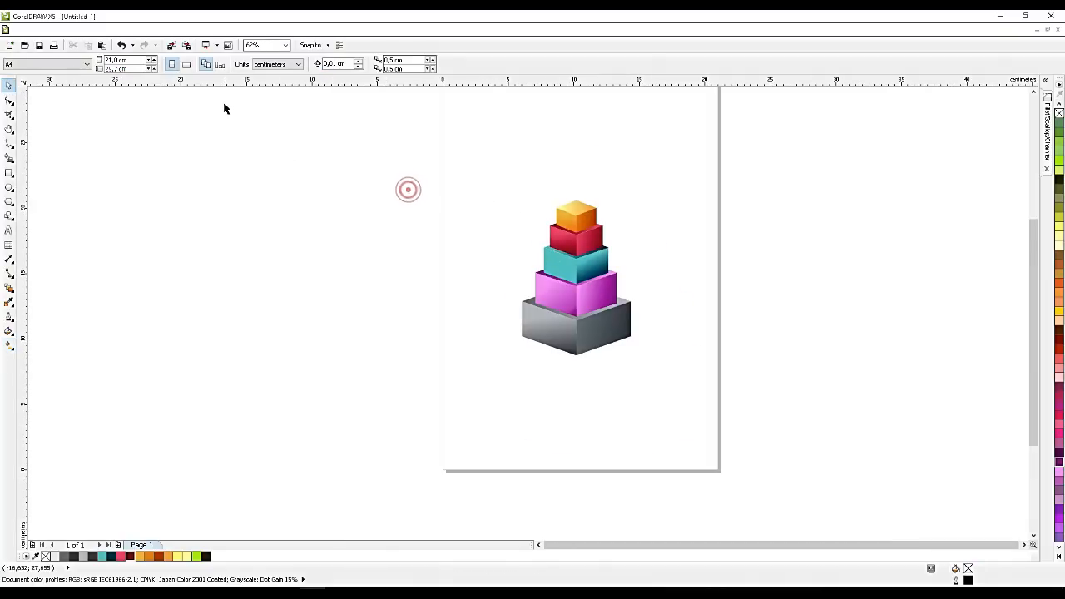
left_click(186, 64)
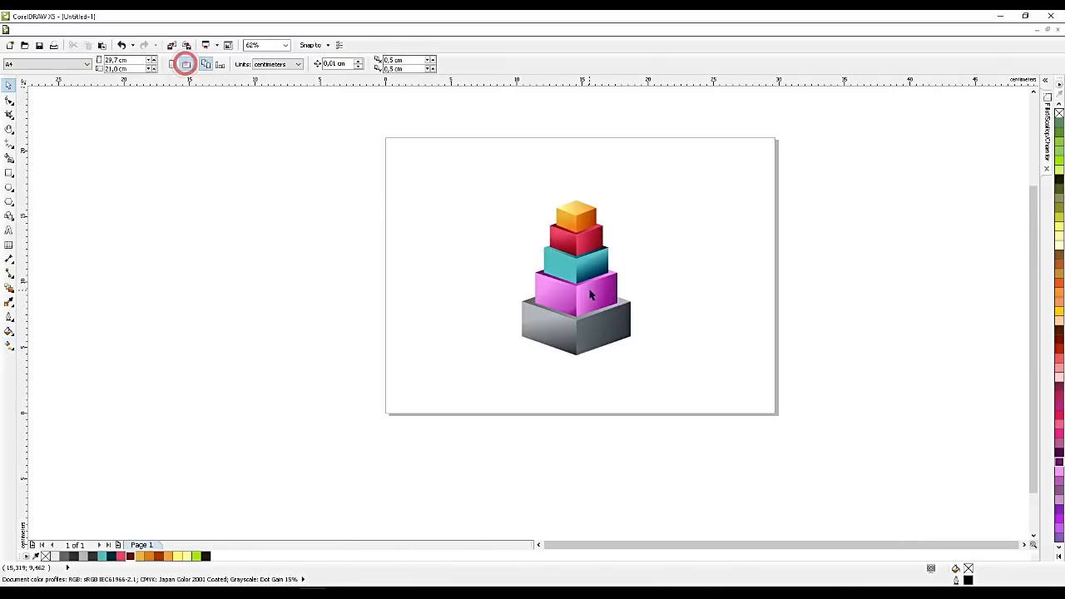
Select the whole tower and move it into the right half of the page, centred at about X 18.18 cm, Y 10.34 cm.
left_click_drag(425, 157, 725, 447)
left_click_drag(597, 303, 644, 306)
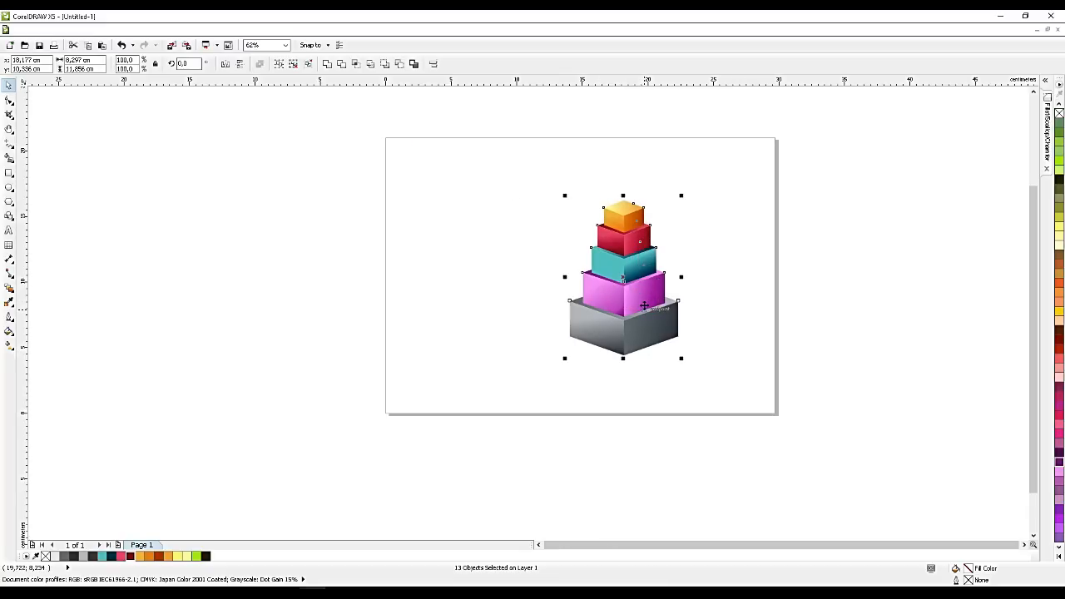
Group the tower's objects and draw a rectangle about 7.09 by 2.69 cm extending outward from the grey base tier's left edge.
key("ctrl+g")
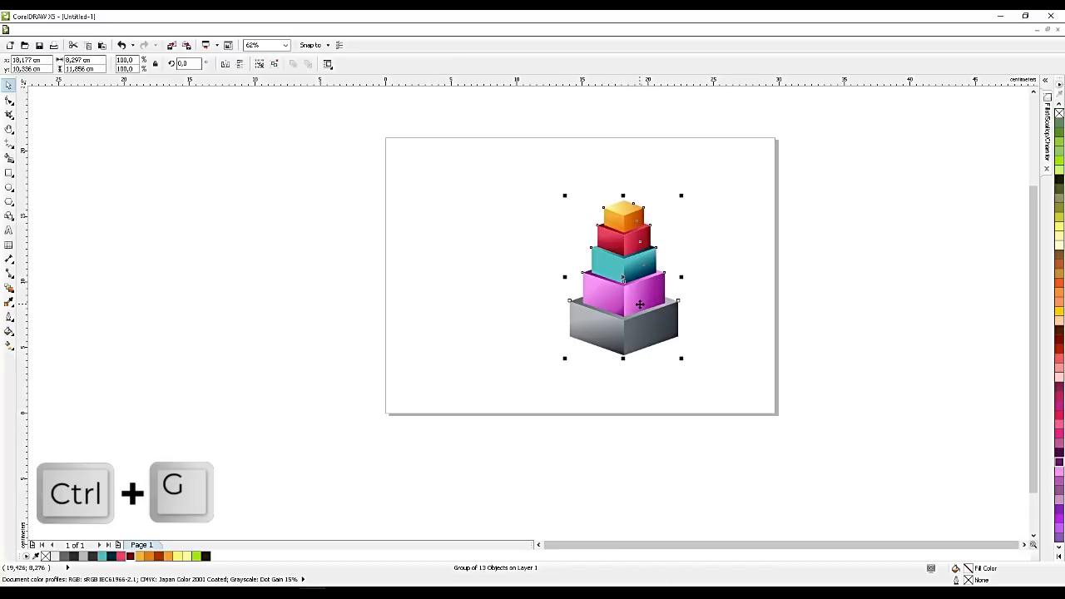
scroll(570, 296, "up", 3)
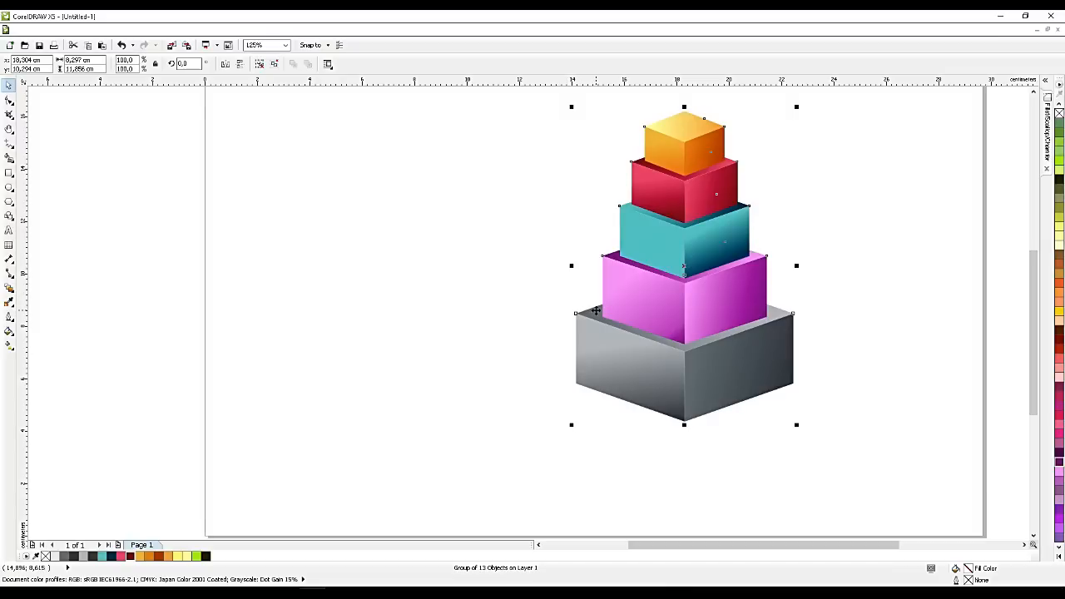
left_click(10, 173)
left_click_drag(576, 314, 391, 348)
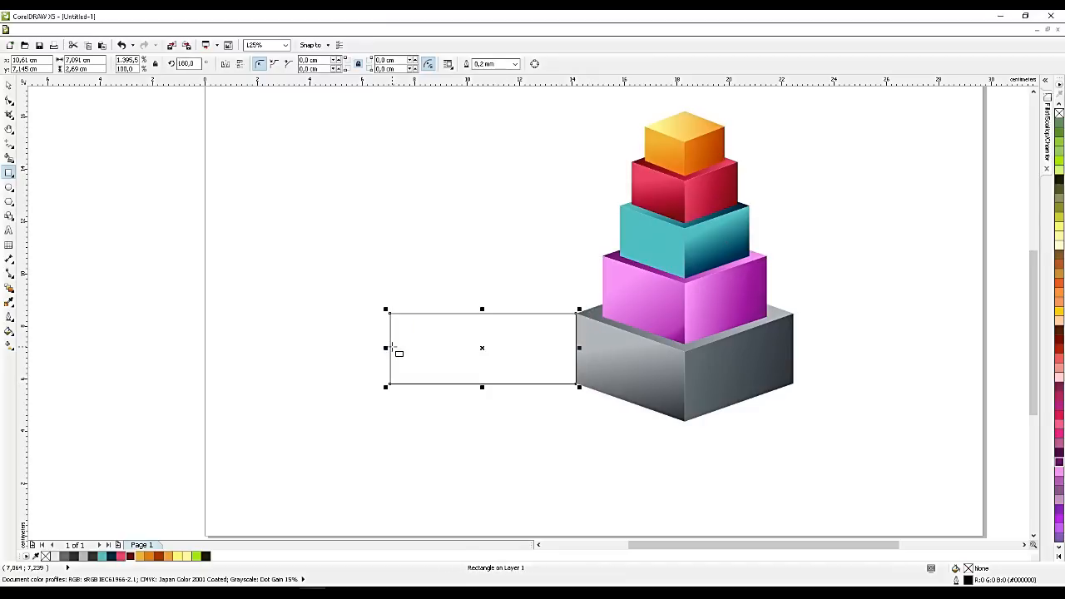
Fill the new rectangle beside the grey tier with solid light grey R183 G186 B191.
scroll(555, 351, "up", 2)
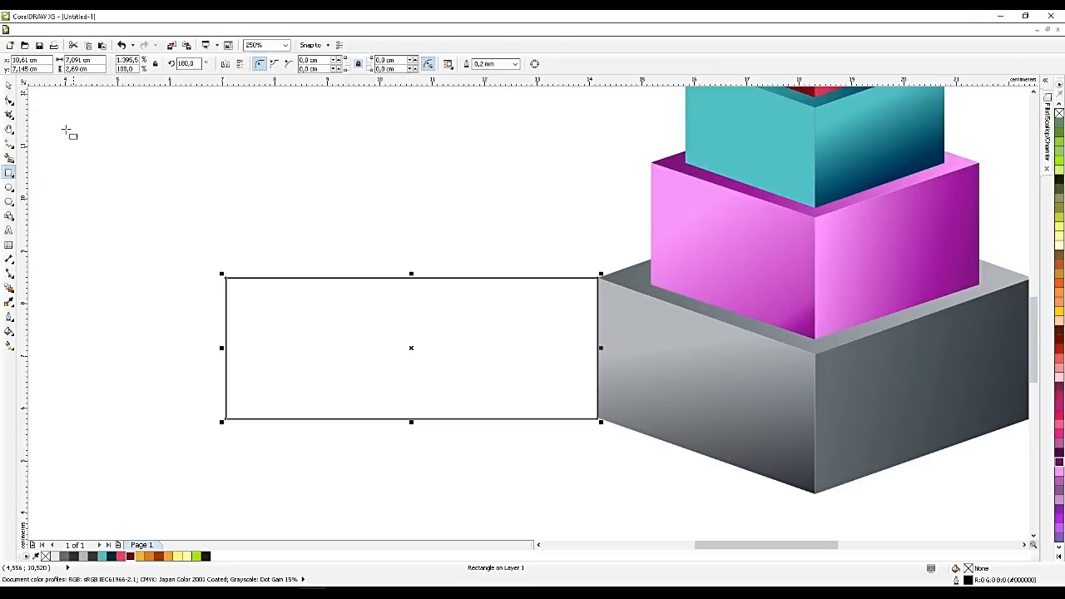
left_click(9, 87)
left_click(370, 210)
left_click(485, 328)
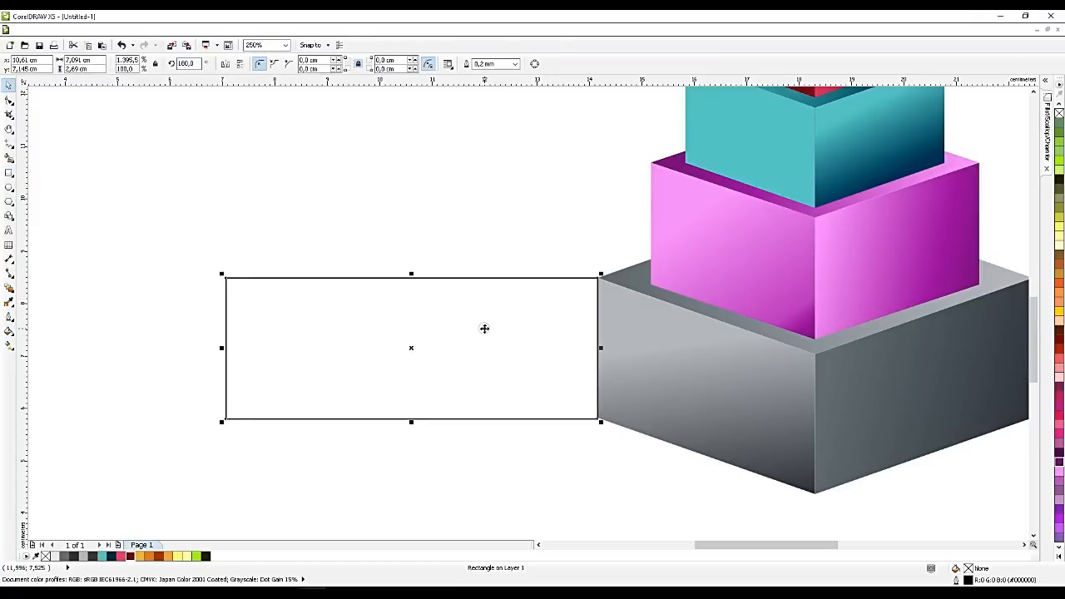
left_click(71, 556)
left_click(66, 557)
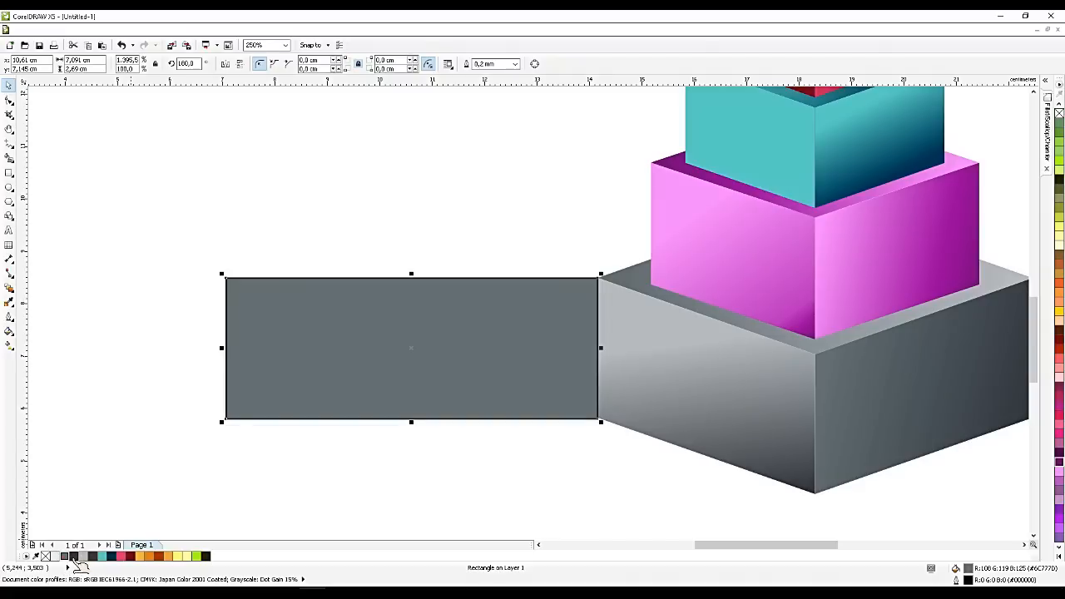
left_click(83, 556)
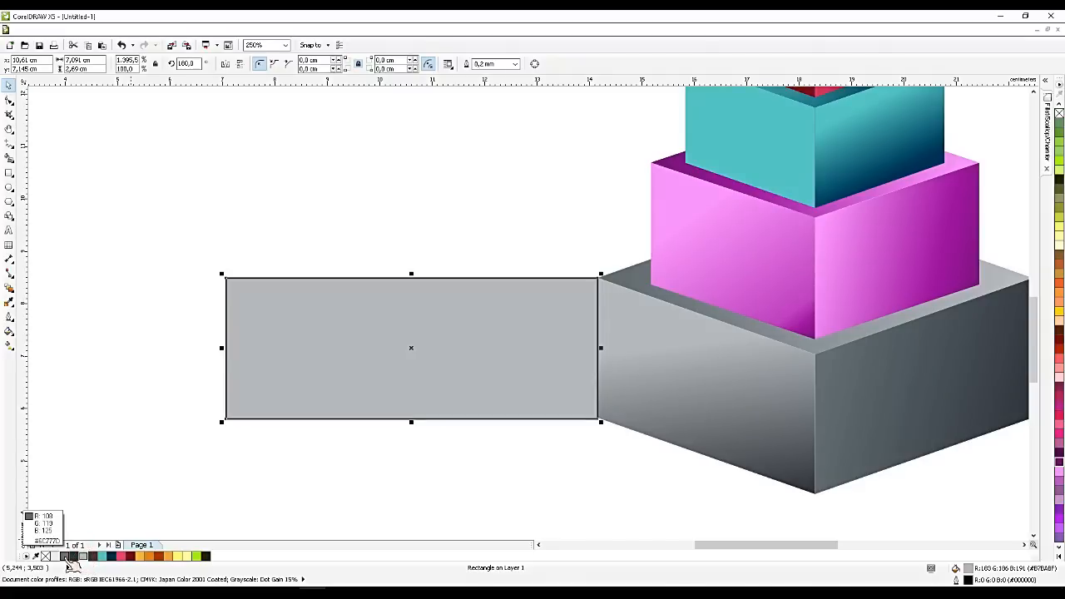
Apply a horizontal linear gradient to the rectangle, from medium grey R108 G119 B125 beside the tower to very light grey at the outer end.
left_click(659, 389)
scroll(658, 376, "down", 2)
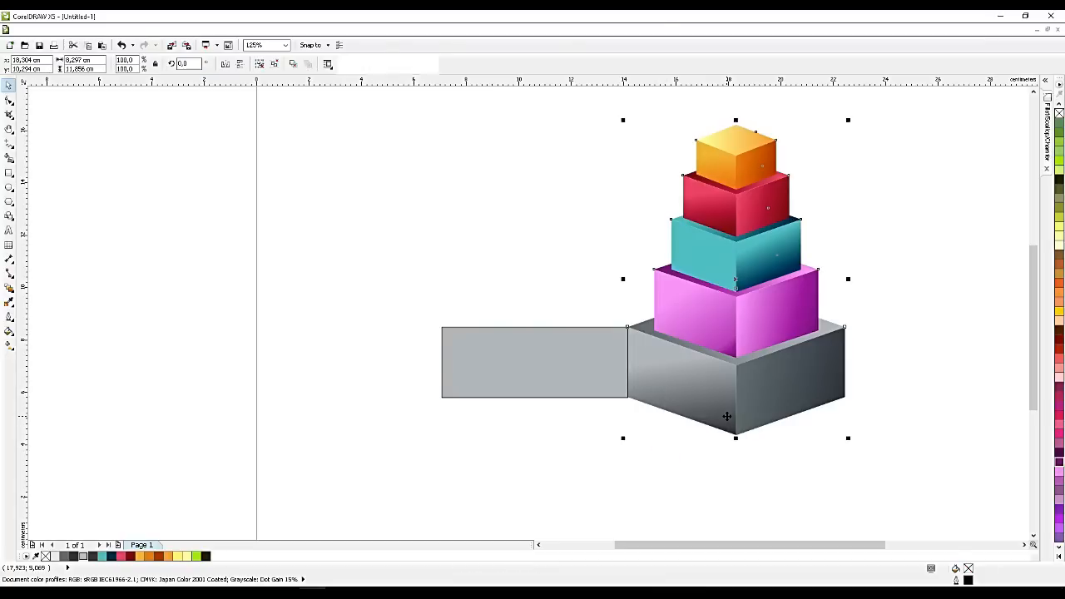
left_click(570, 380)
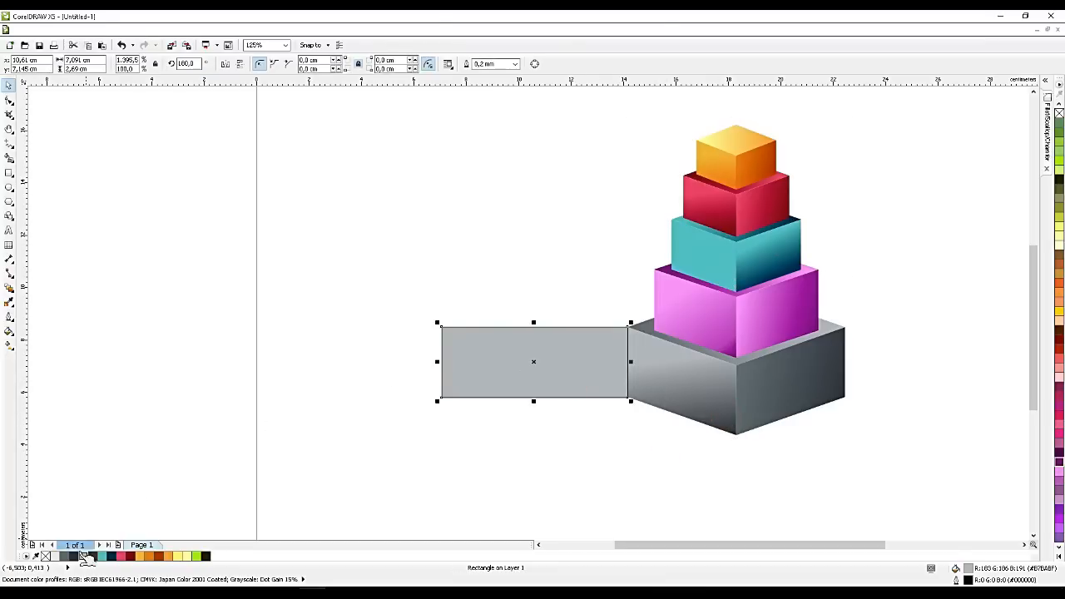
left_click(10, 342)
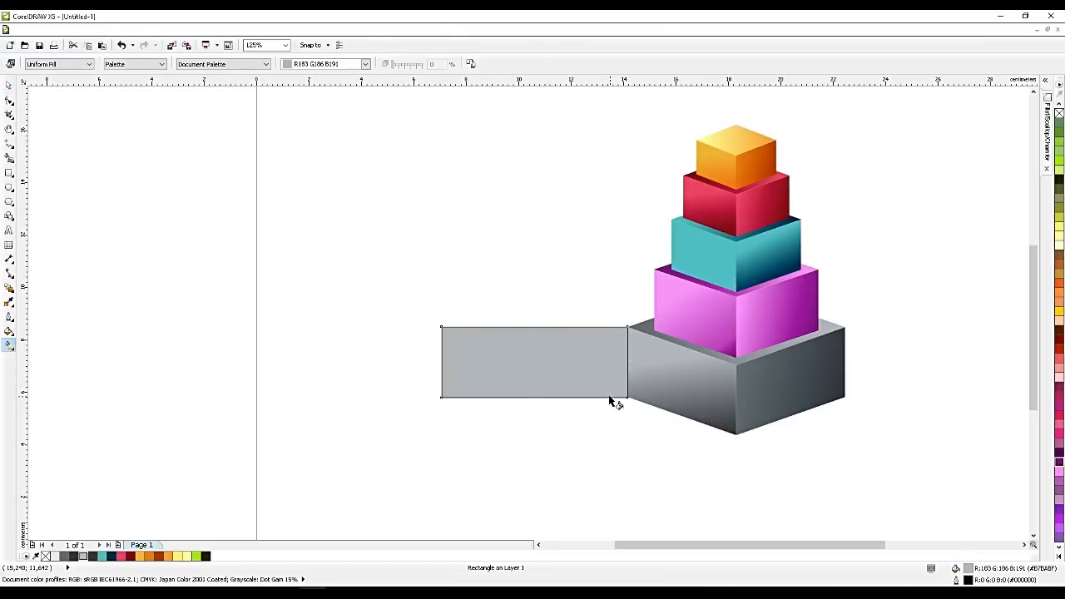
left_click_drag(621, 360, 452, 359)
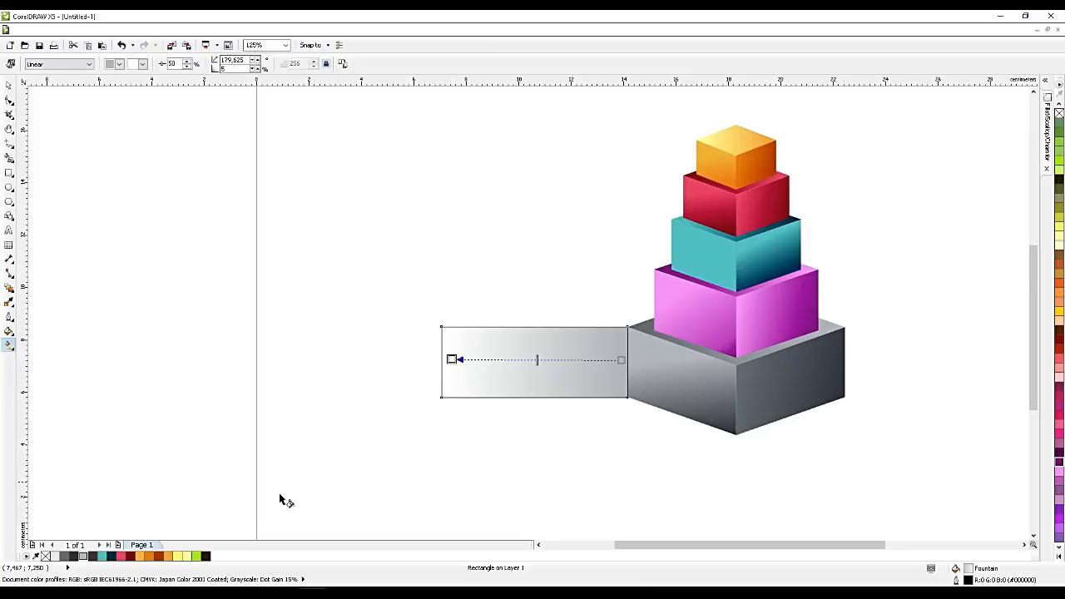
left_click_drag(66, 557, 630, 363)
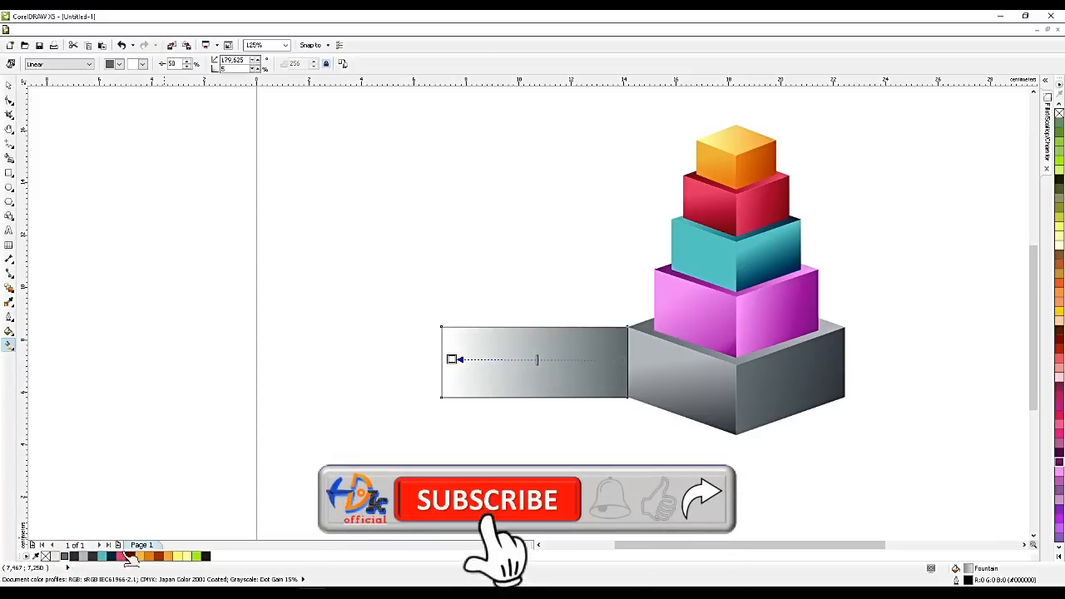
left_click_drag(55, 556, 452, 359)
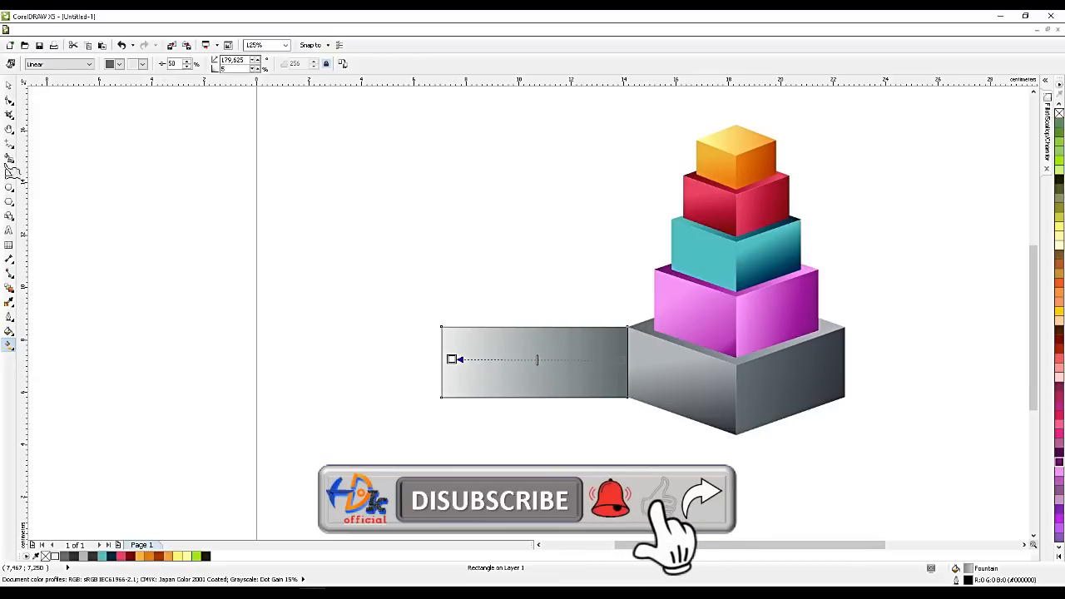
Duplicate the grey rectangle and fit the copy directly above it against the purple tier's left edge, about 8.11 by 2.2 cm.
left_click(8, 85)
scroll(574, 358, "up", 2)
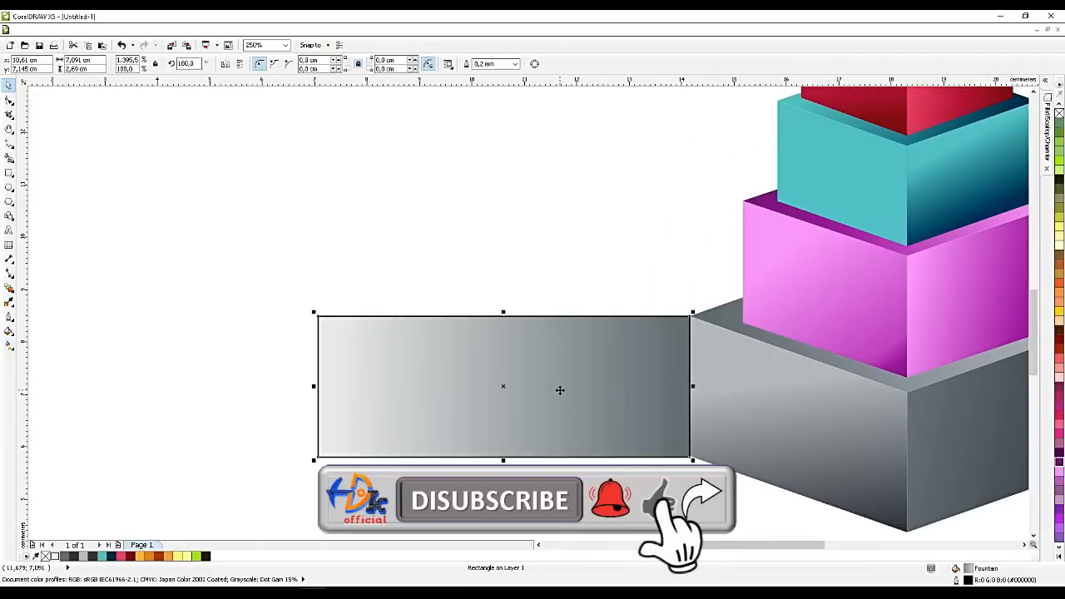
key("ctrl+c")
key("ctrl+v")
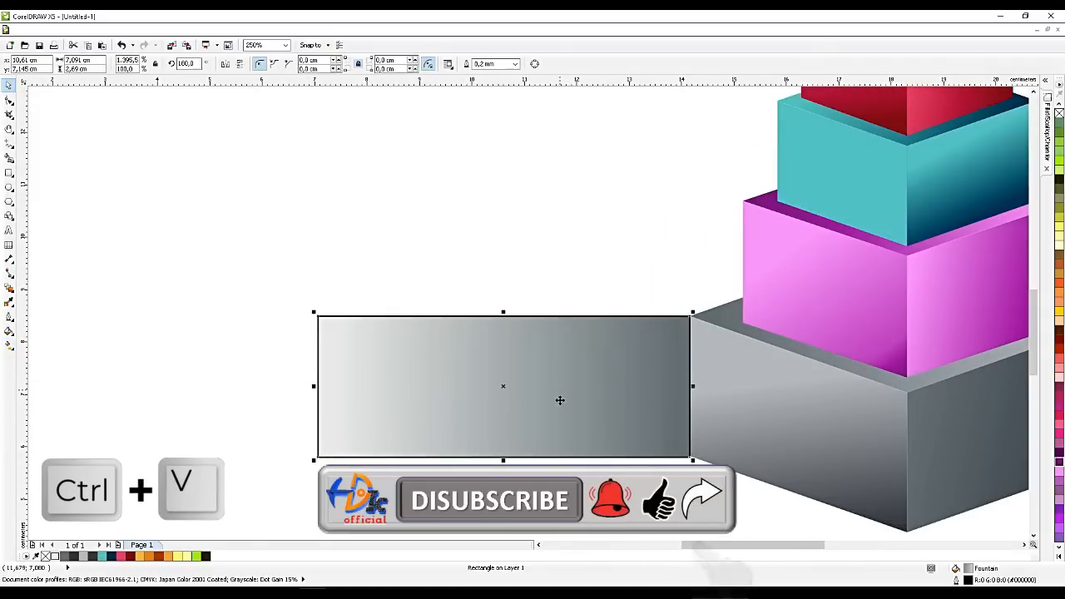
left_click_drag(503, 460, 744, 201)
left_click_drag(693, 259, 743, 259)
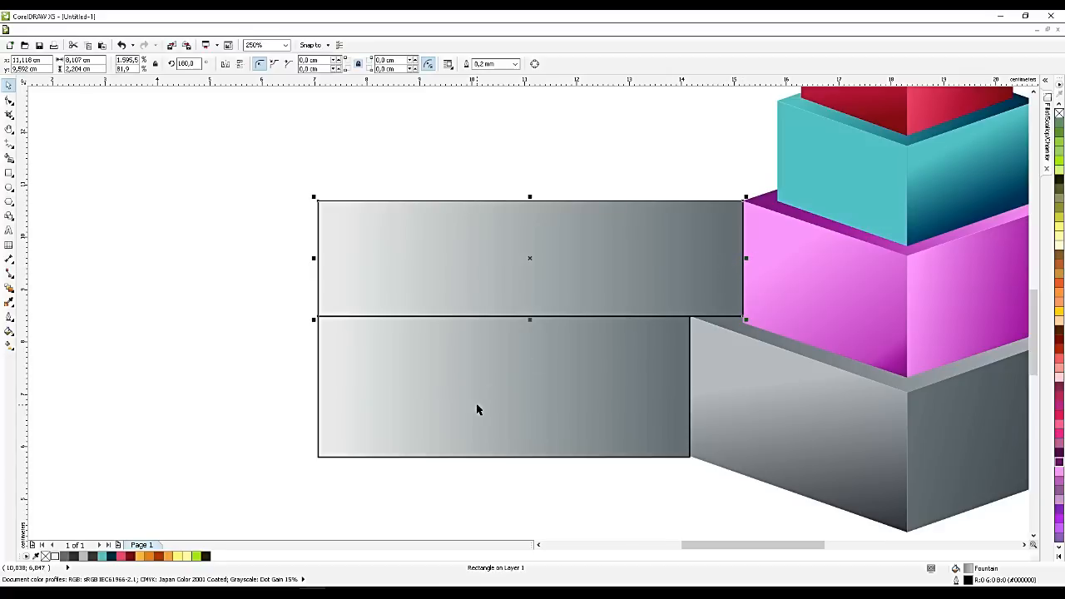
Recolour the gradient on the purple tier's rectangle from dark red beside the tower to bright red at the outer end.
left_click(10, 345)
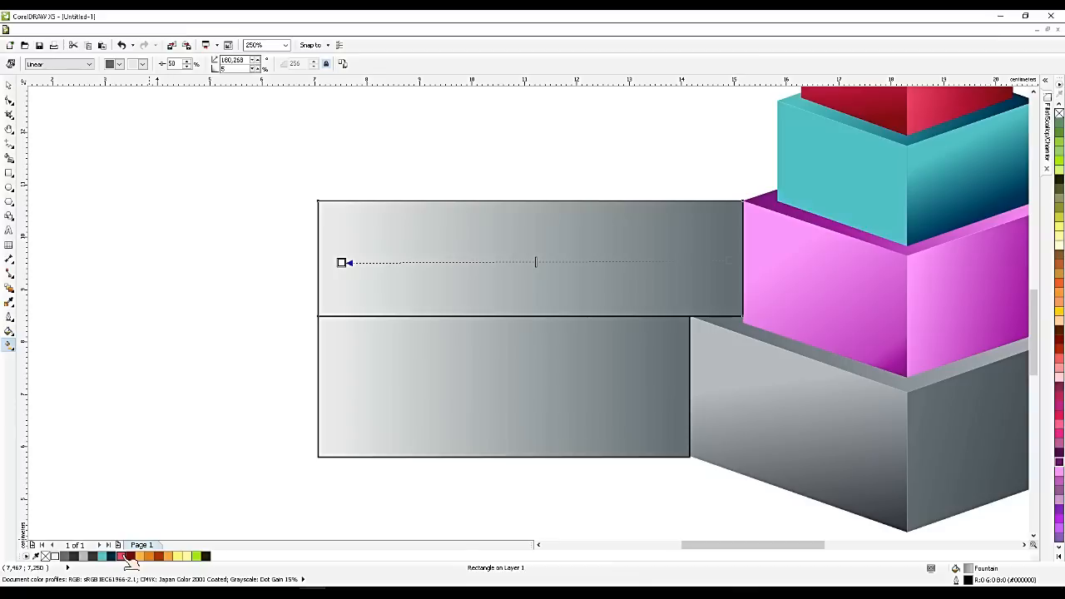
left_click_drag(130, 557, 730, 261)
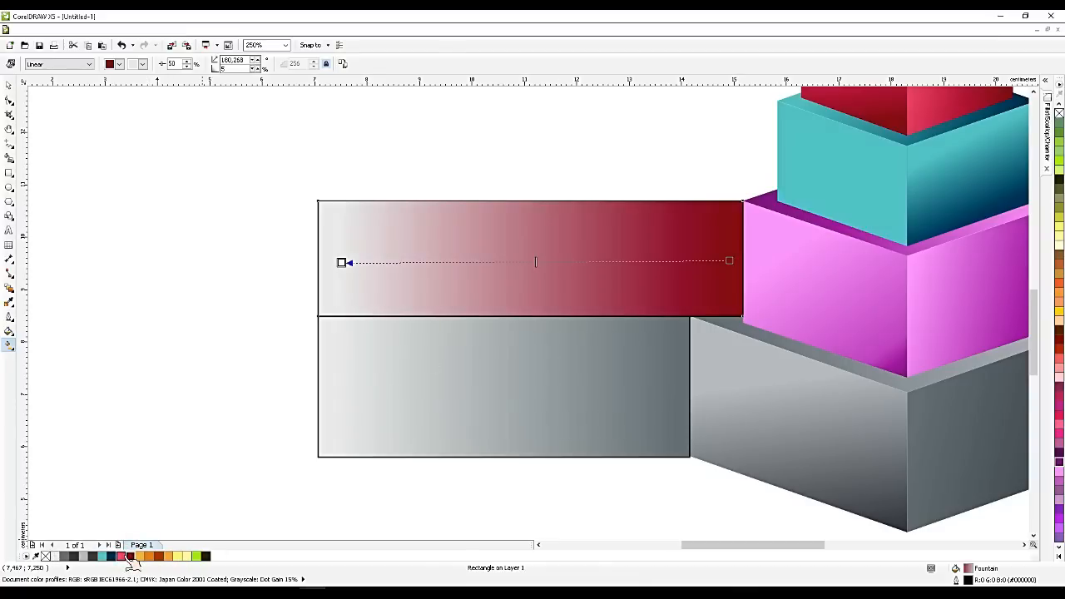
left_click_drag(121, 557, 342, 262)
scroll(542, 392, "down", 2)
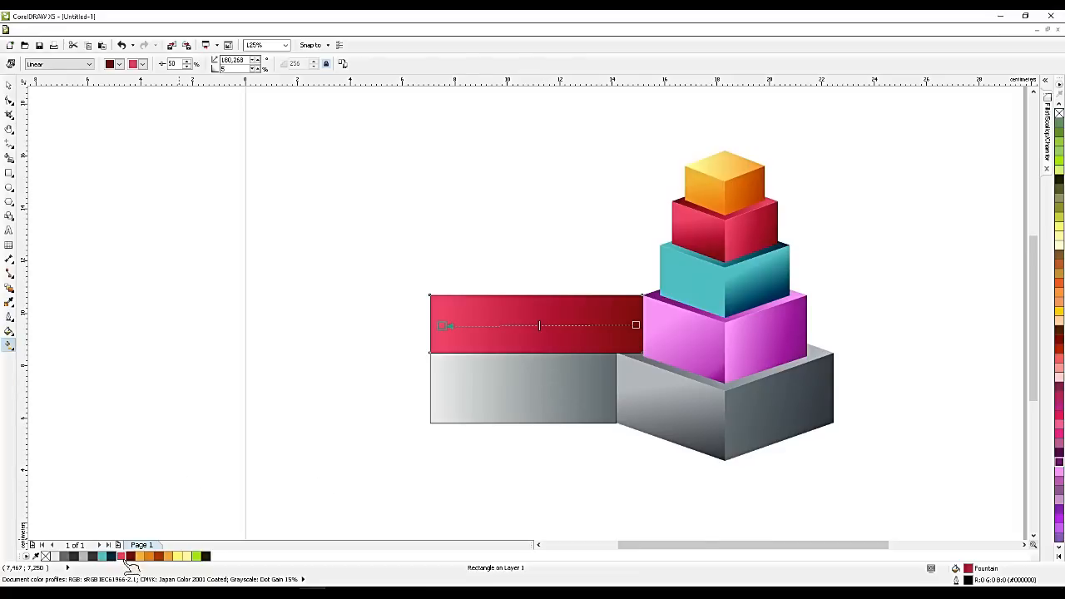
left_click_drag(121, 557, 443, 330)
Recolour the gradient on the purple tier's rectangle with dark purple beside the tower and light pink at the outer end.
scroll(674, 337, "up", 2)
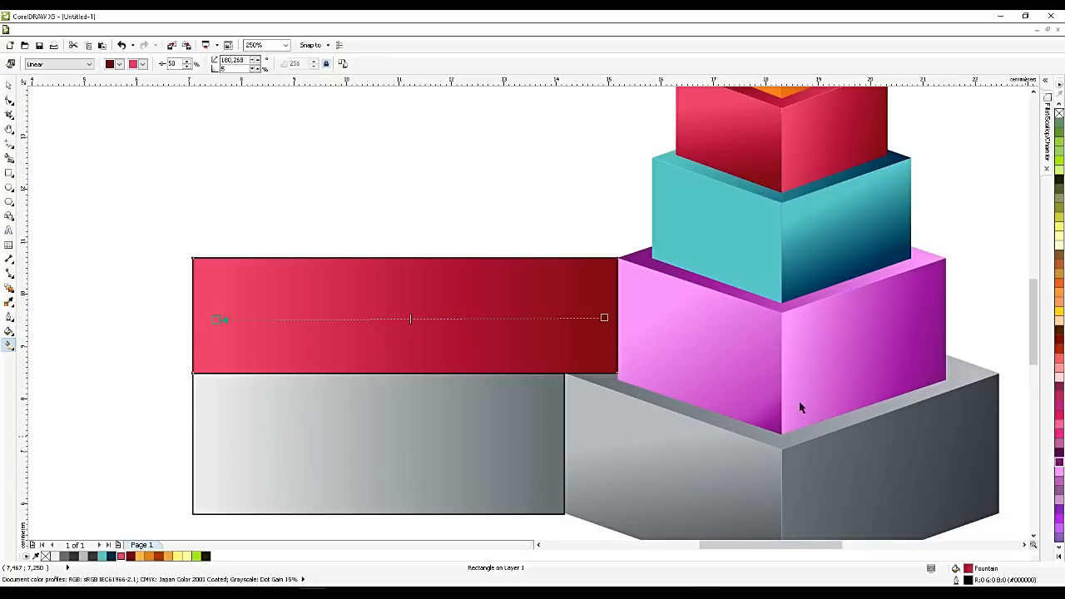
left_click_drag(1059, 460, 605, 318)
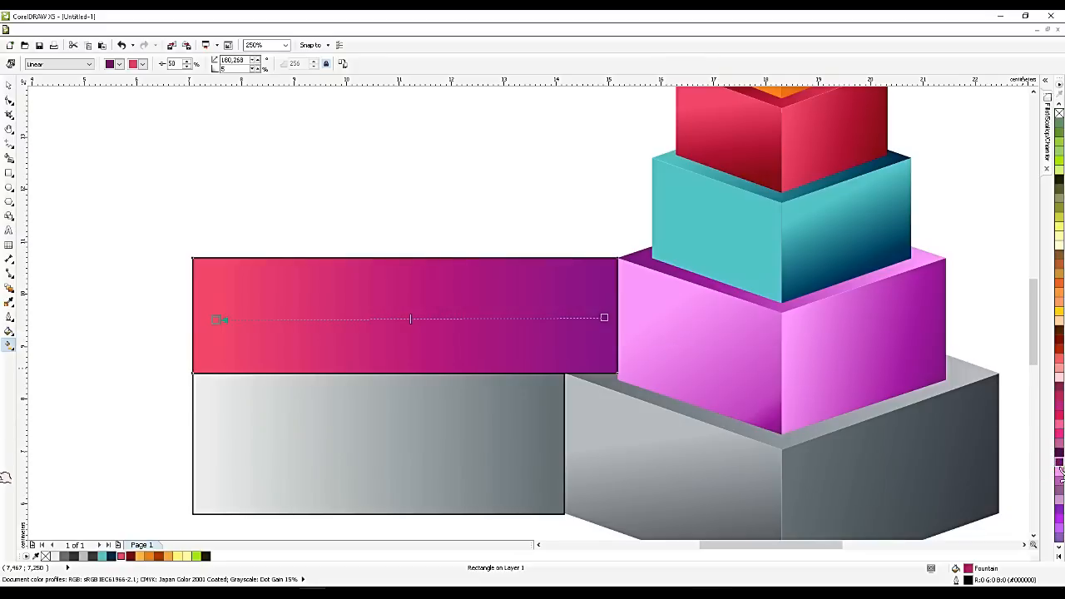
left_click_drag(1061, 479, 218, 319)
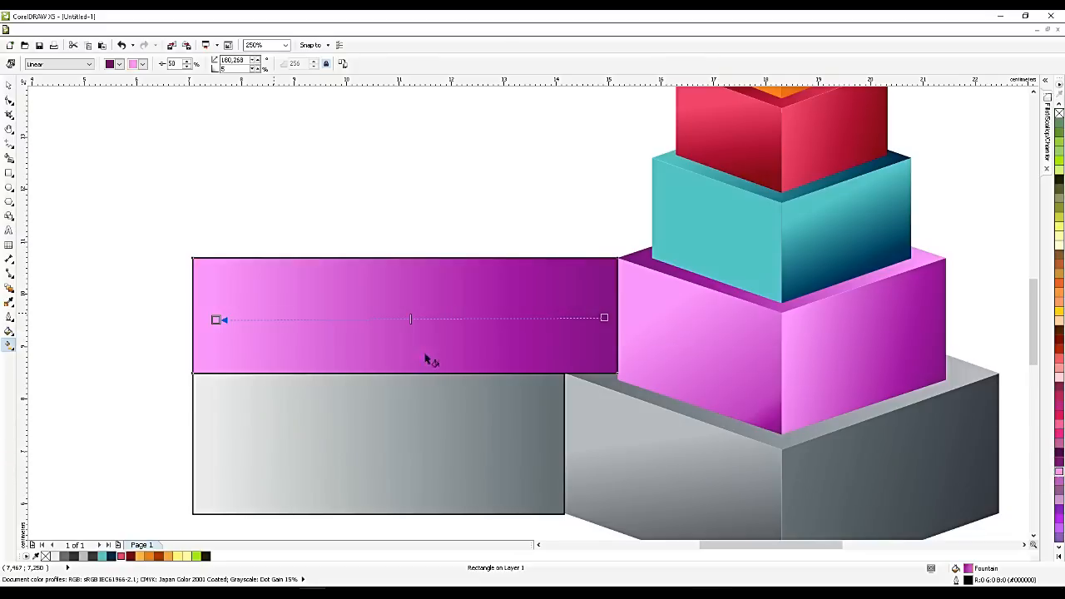
Duplicate the purple rectangle and fit the copy directly above it against the turquoise tier's left edge, about 8.76 by 1.91 cm.
left_click(10, 85)
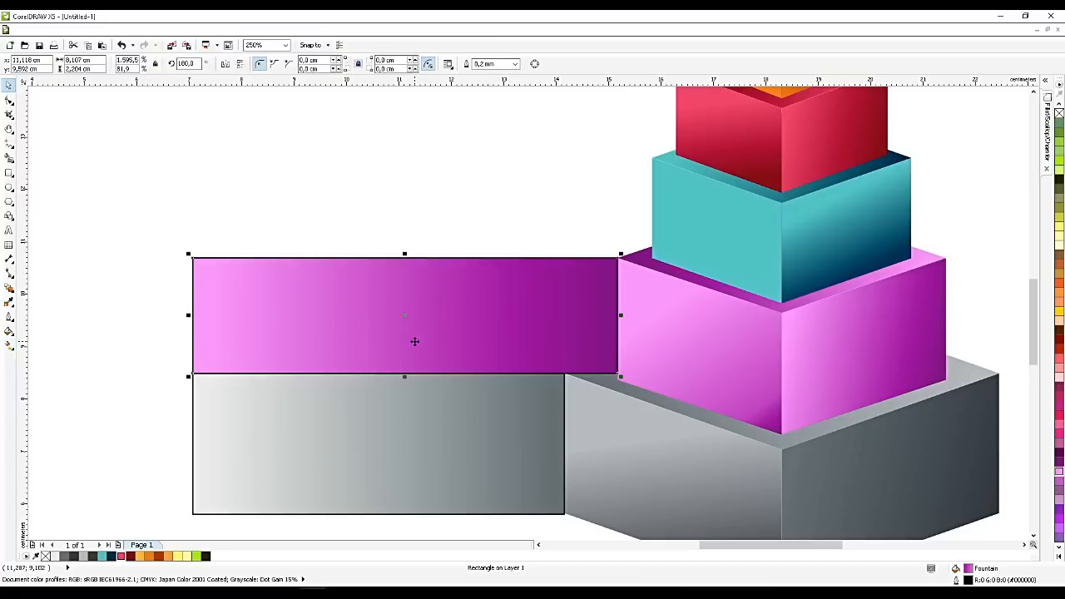
key("ctrl+c")
key("ctrl+v")
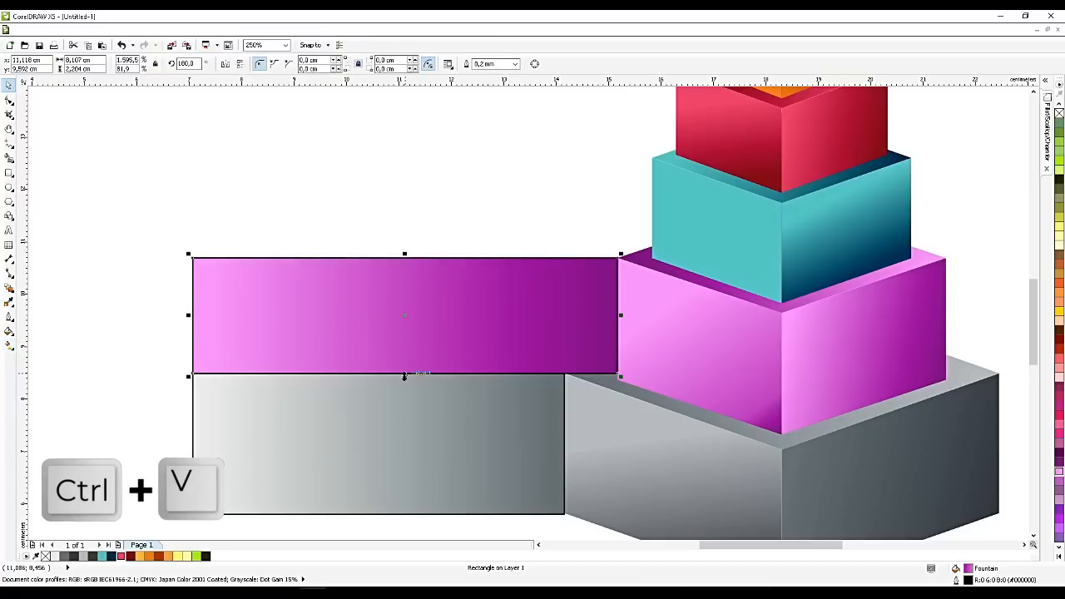
left_click_drag(405, 371, 652, 158)
left_click_drag(629, 211, 654, 208)
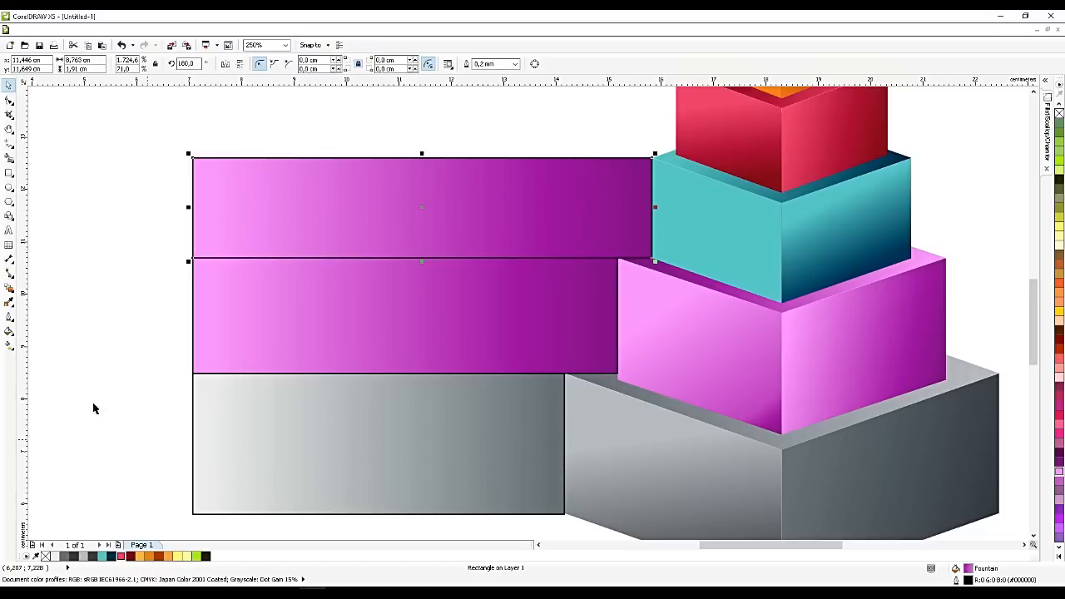
Recolour the gradient on the turquoise tier's rectangle with dark navy beside the tower and turquoise at the outer end.
left_click(9, 344)
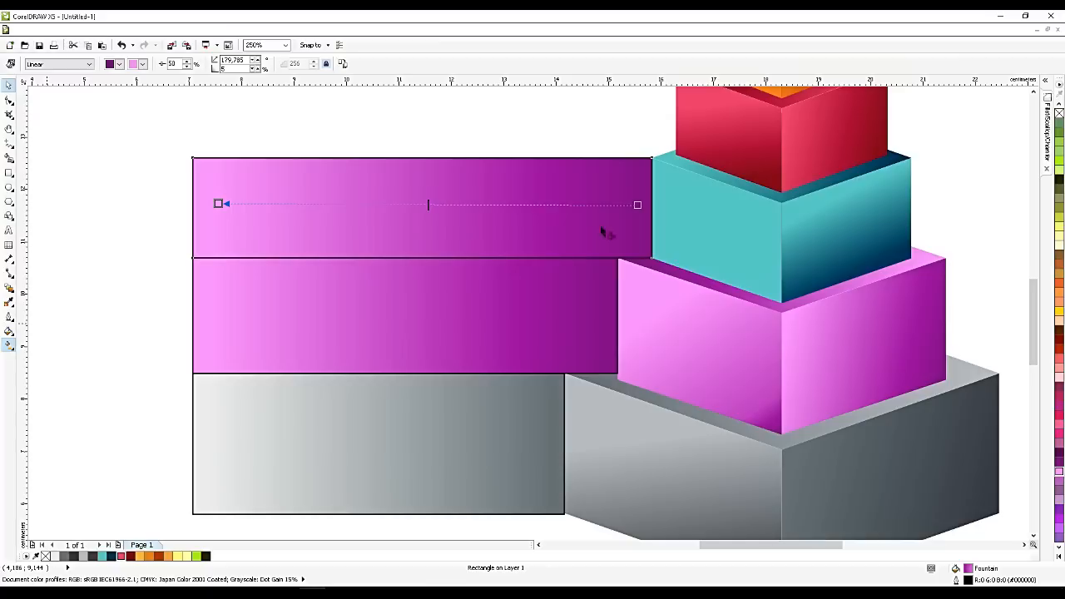
left_click_drag(112, 557, 638, 205)
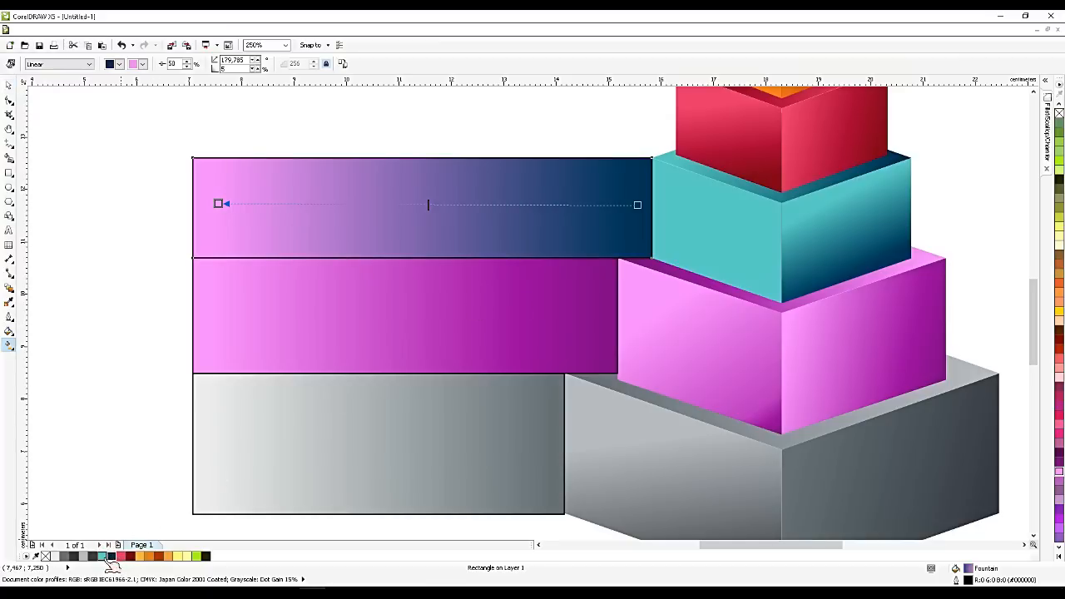
left_click_drag(103, 557, 221, 205)
scroll(558, 420, "down", 3)
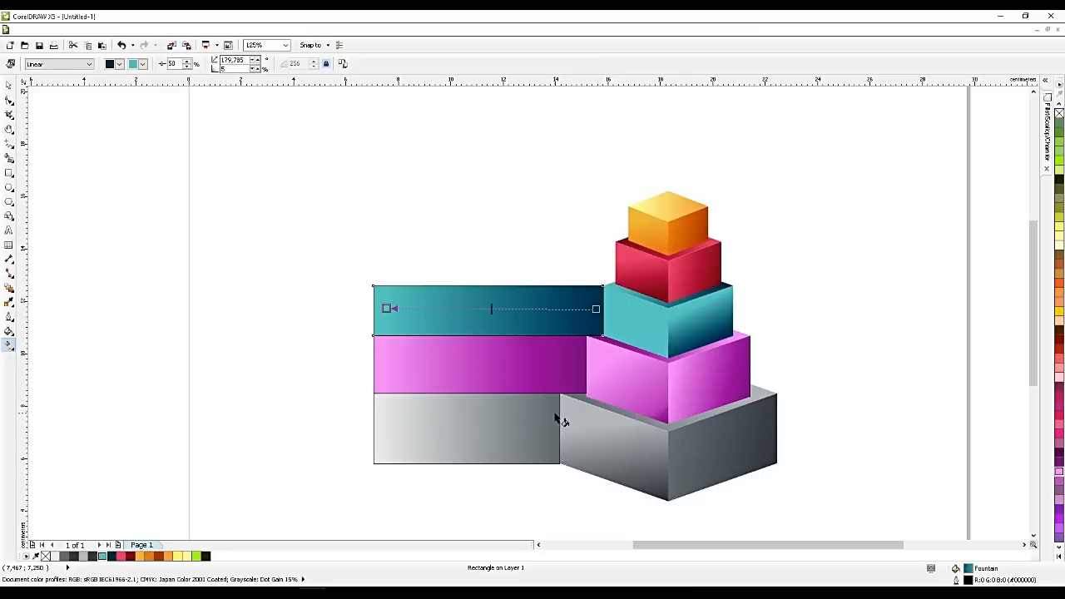
Duplicate the turquoise rectangle and fit the copy directly above it against the red tier's left edge, about 9.22 by 1.68 cm.
scroll(576, 330, "up", 3)
left_click(9, 85)
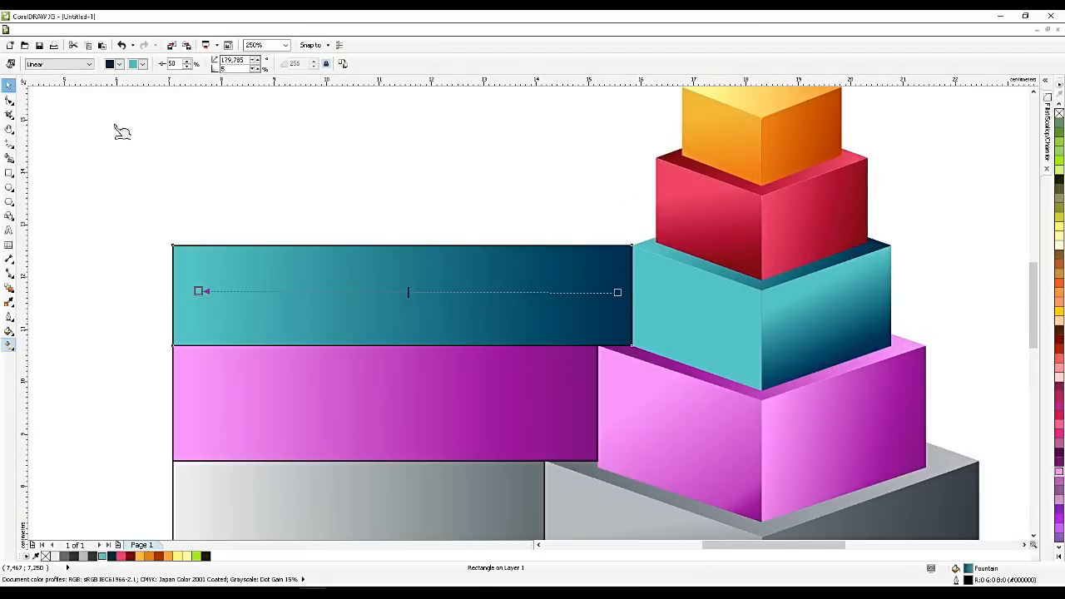
key("ctrl+c")
key("ctrl+v")
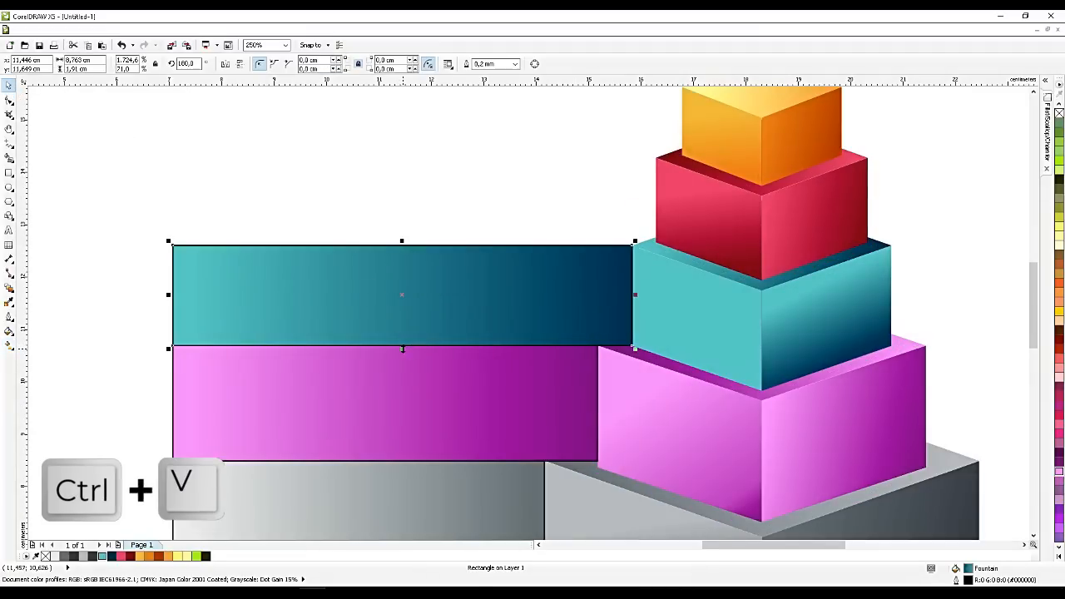
left_click_drag(408, 348, 655, 158)
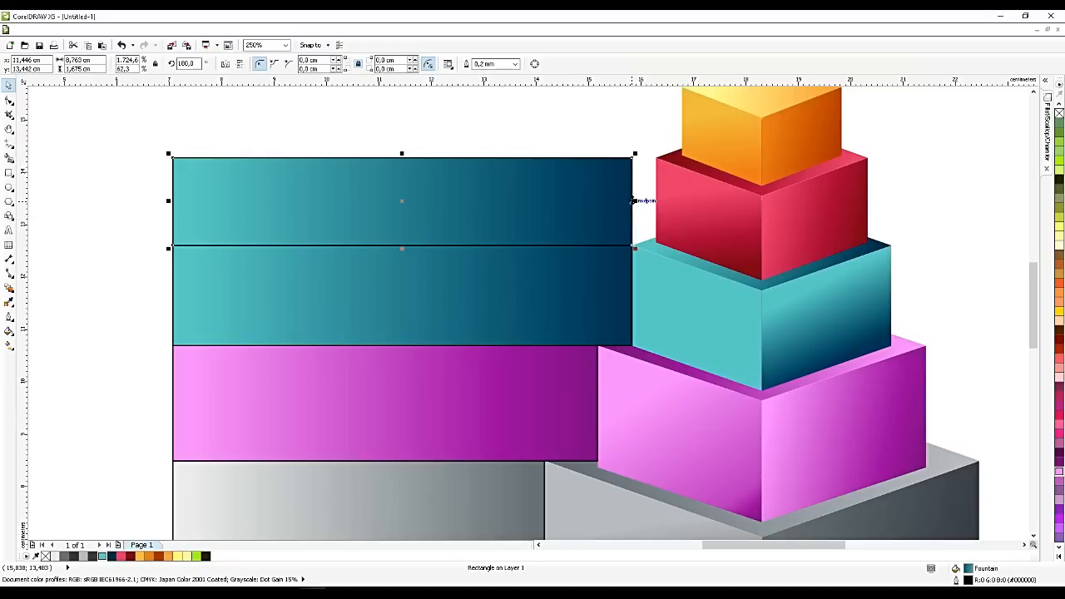
left_click_drag(634, 201, 659, 201)
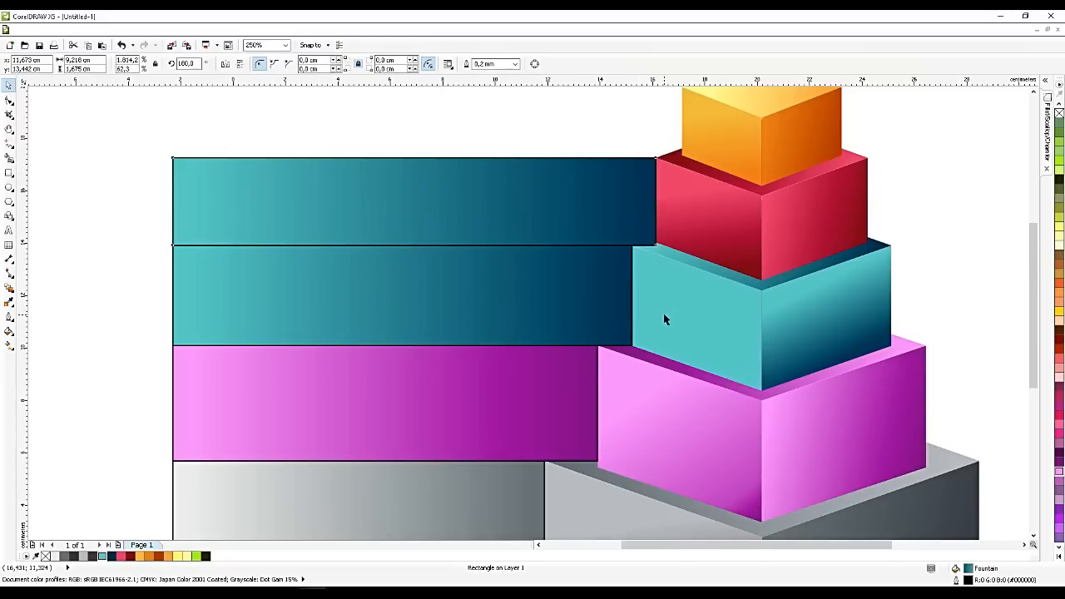
Recolour the gradient on the red tier's rectangle with dark red beside the tower and bright red at the outer end.
scroll(664, 316, "down", 3)
scroll(597, 244, "up", 1)
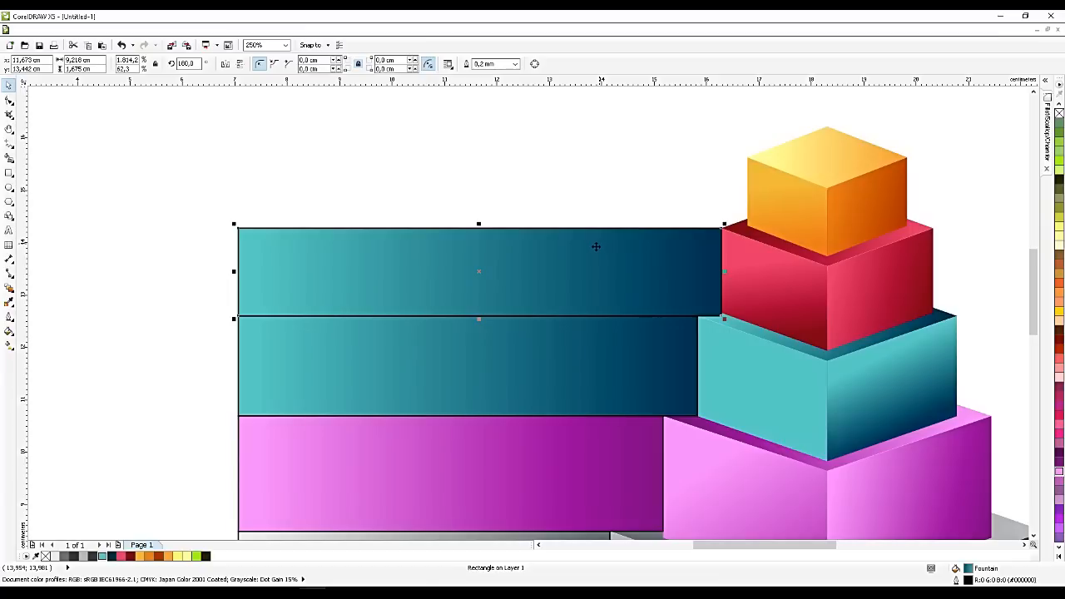
left_click(9, 344)
left_click_drag(164, 558, 705, 275)
left_click_drag(131, 556, 707, 275)
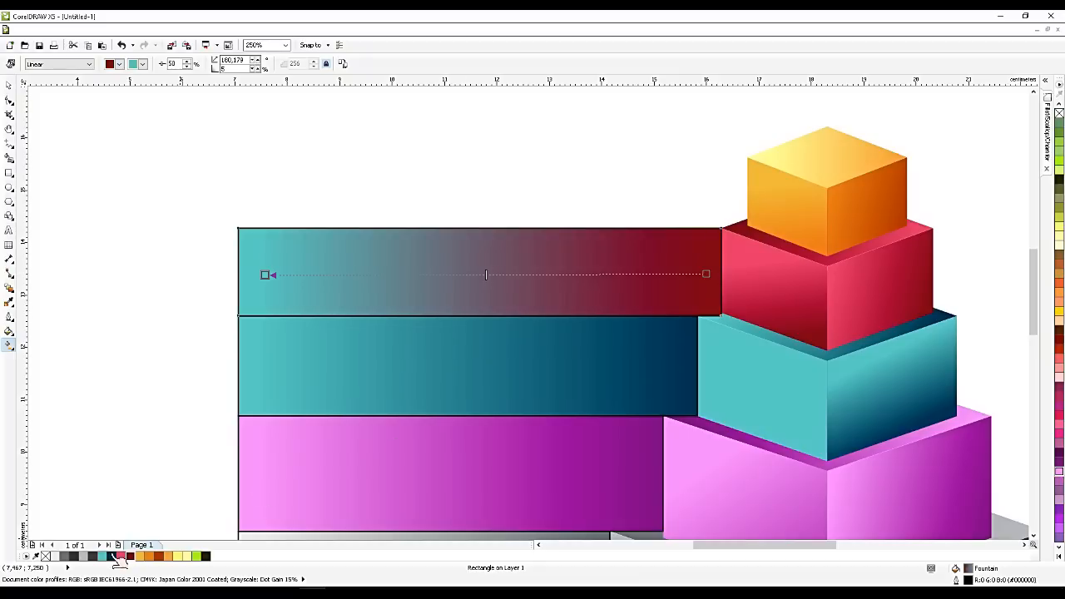
left_click_drag(121, 556, 264, 274)
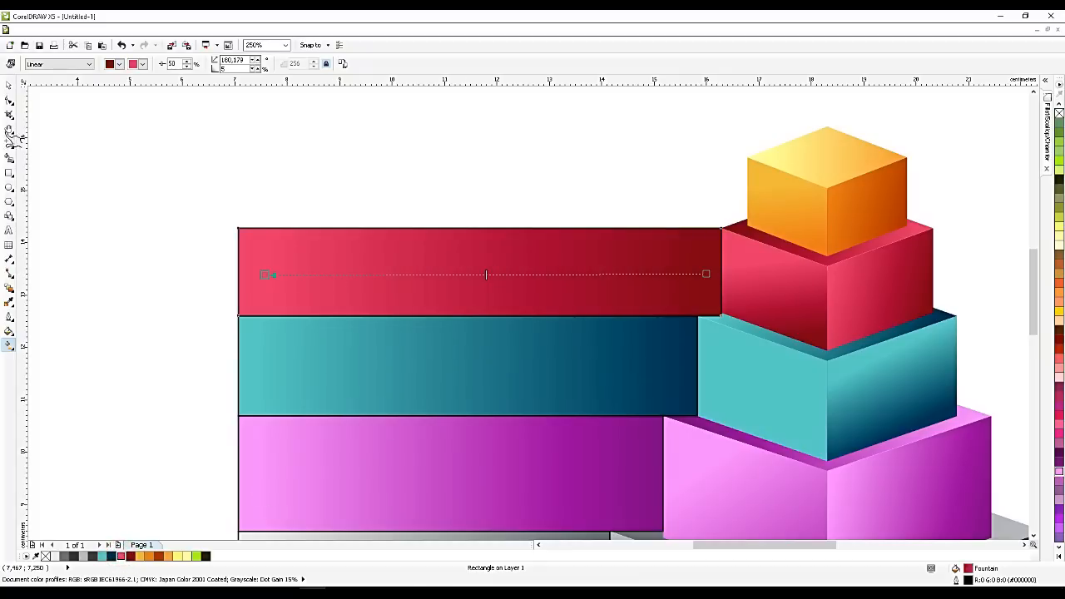
Duplicate the red rectangle and fit the copy directly above it against the orange tier's left edge, about 9.72 by 1.35 cm.
left_click(9, 85)
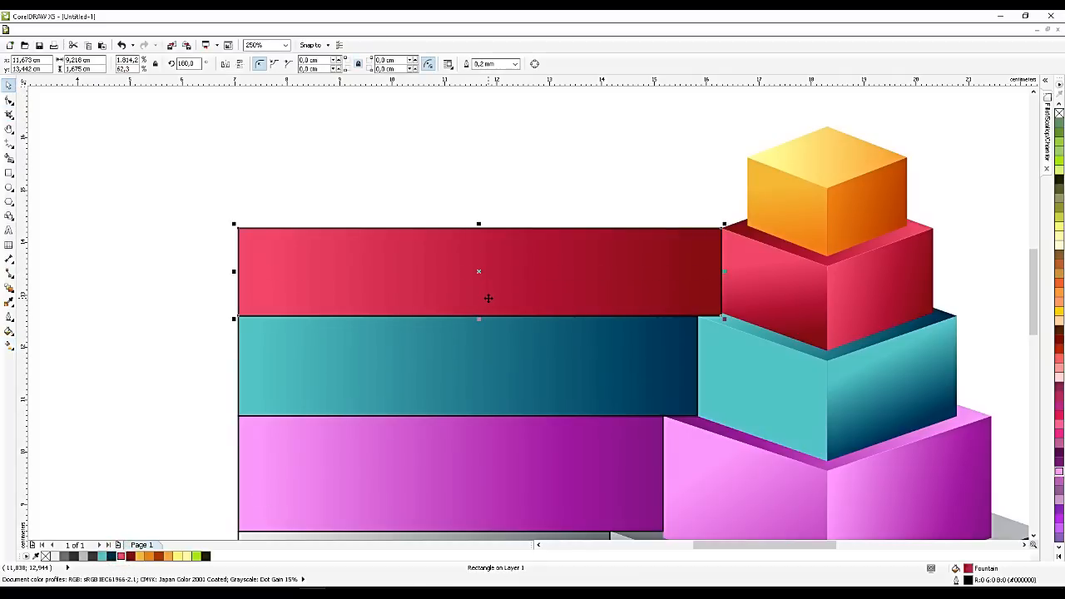
key("ctrl+c")
key("ctrl+v")
left_click_drag(480, 319, 749, 193)
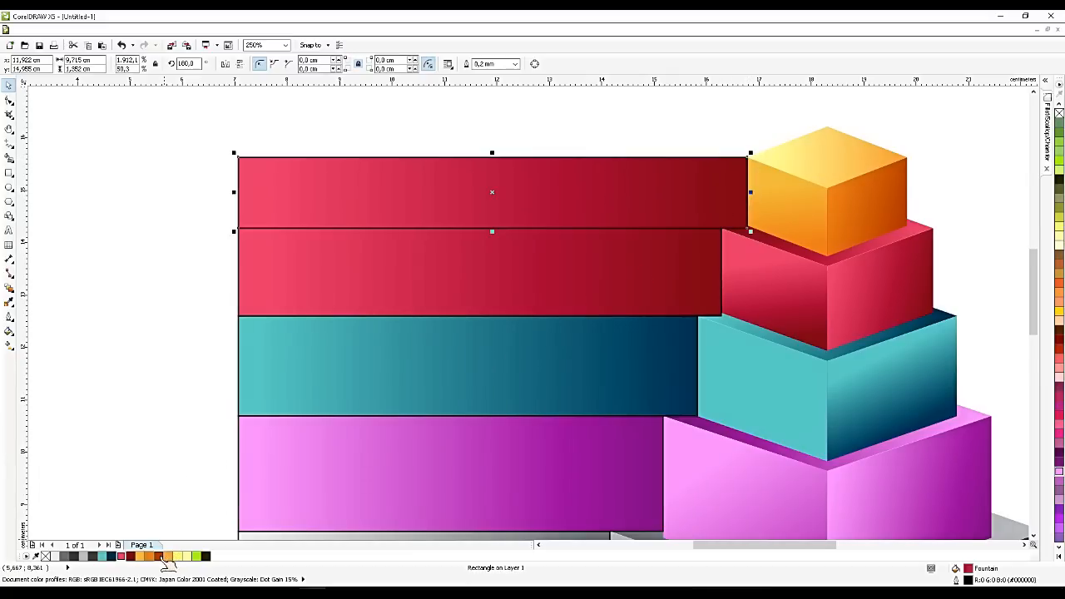
Recolour the gradient on the orange tier's rectangle with light orange beside the tower and darker orange at the outer end.
left_click(9, 343)
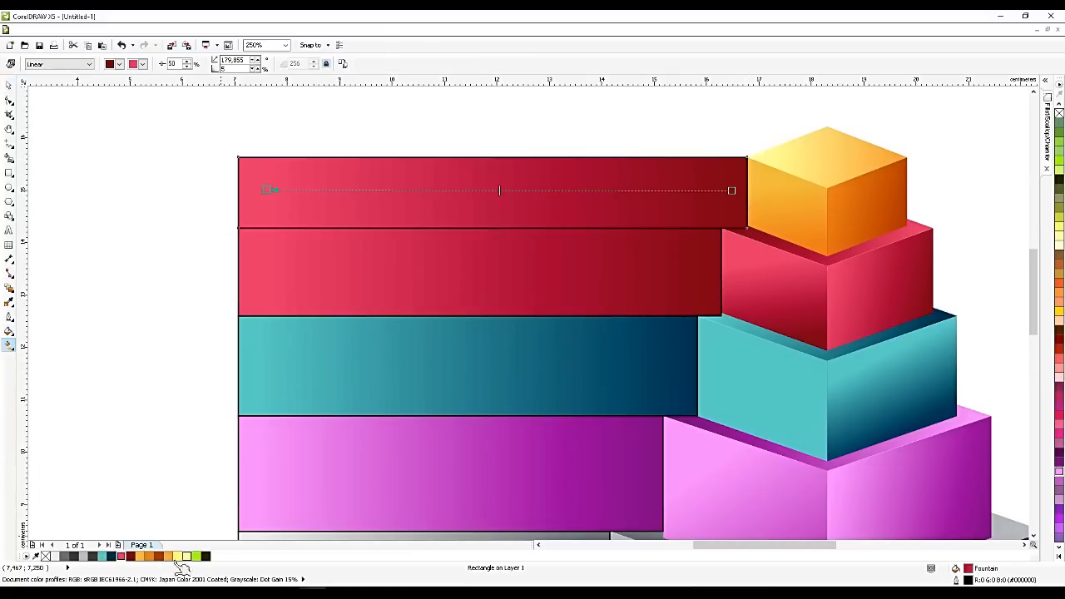
left_click_drag(169, 560, 731, 190)
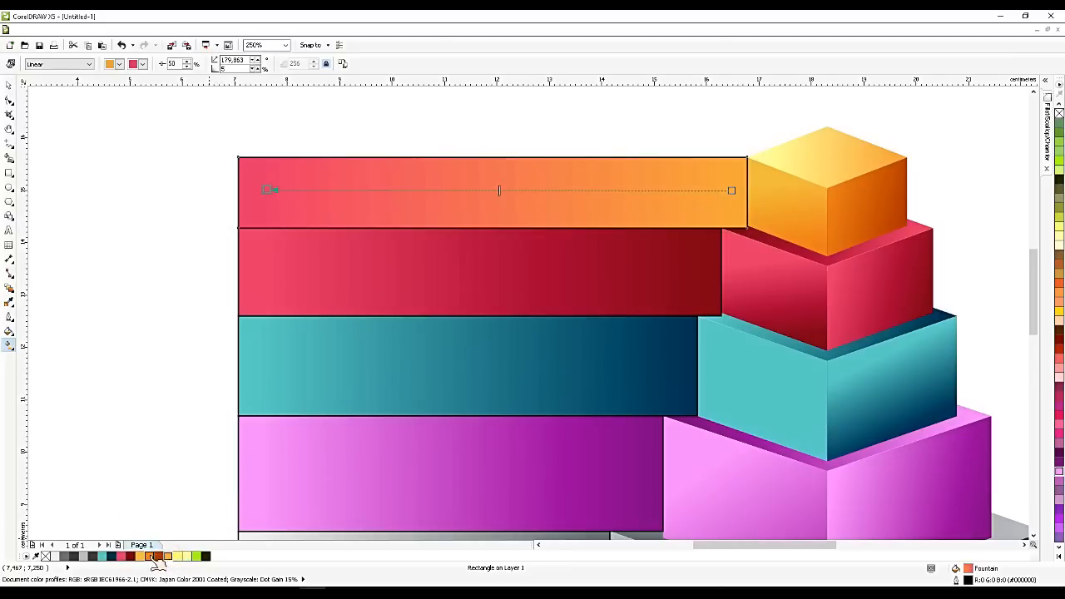
left_click_drag(153, 557, 266, 190)
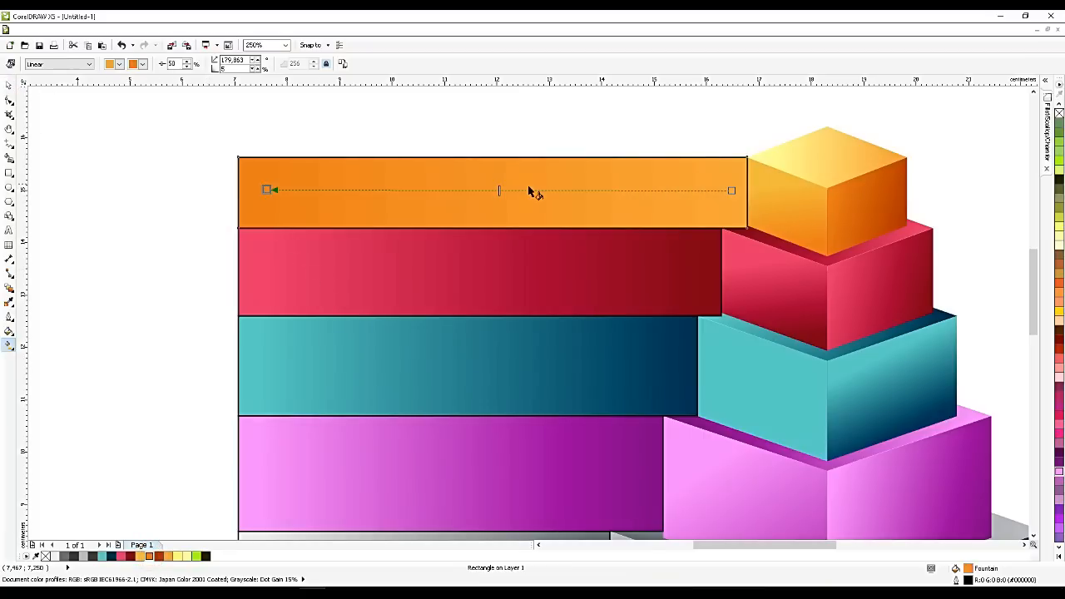
left_click(10, 86)
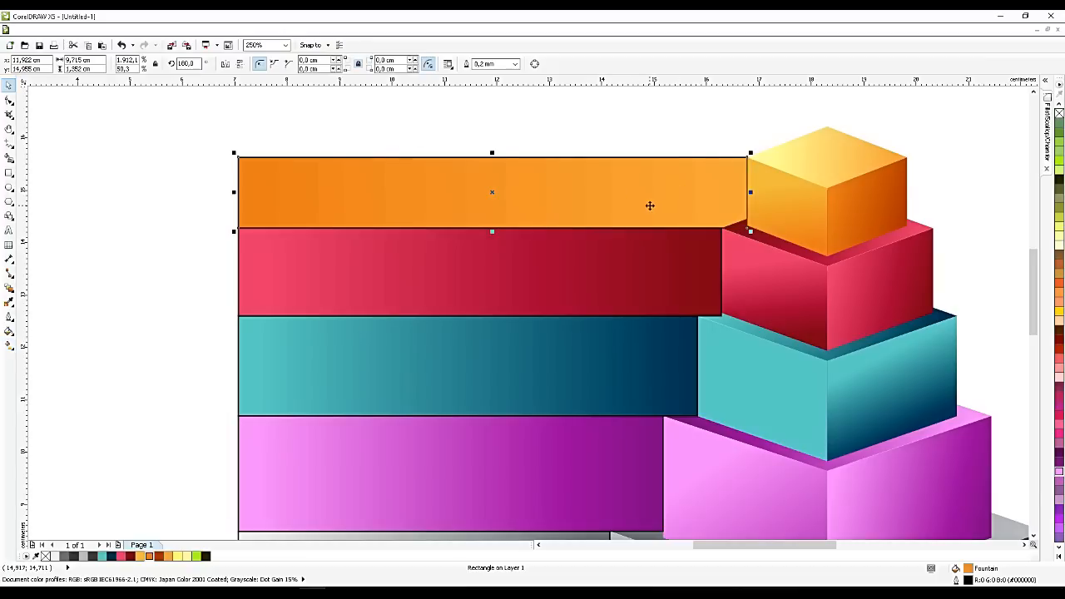
Send the orange, red, turquoise, purple and grey banner rectangles to the back, behind the tower.
key("ctrl+End")
left_click(626, 265)
left_click(621, 358)
key("ctrl+End")
left_click(610, 462)
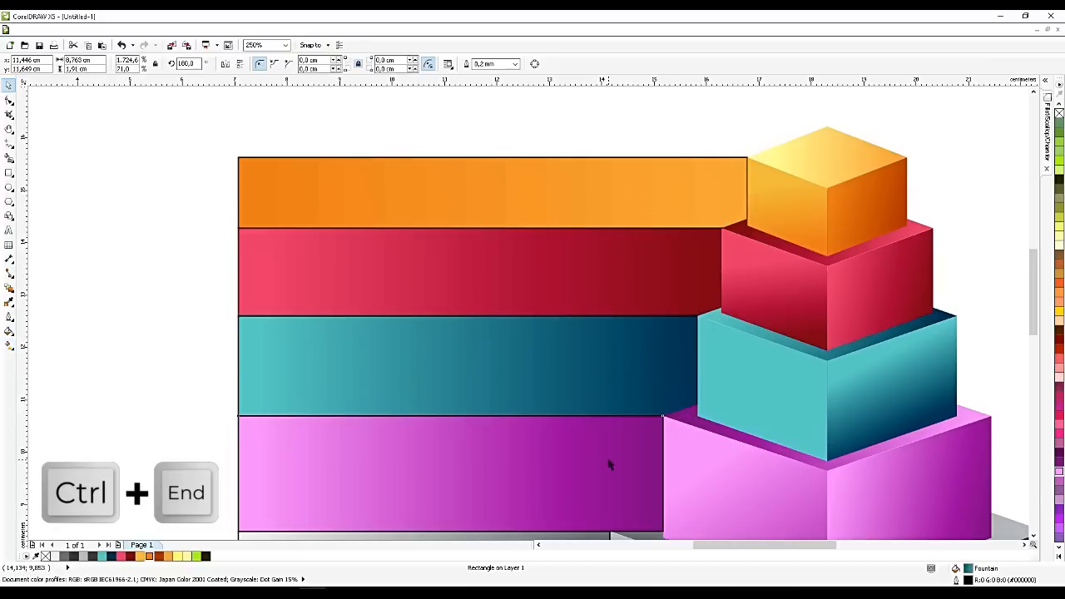
key("ctrl+End")
scroll(640, 345, "down", 1)
left_click(595, 455)
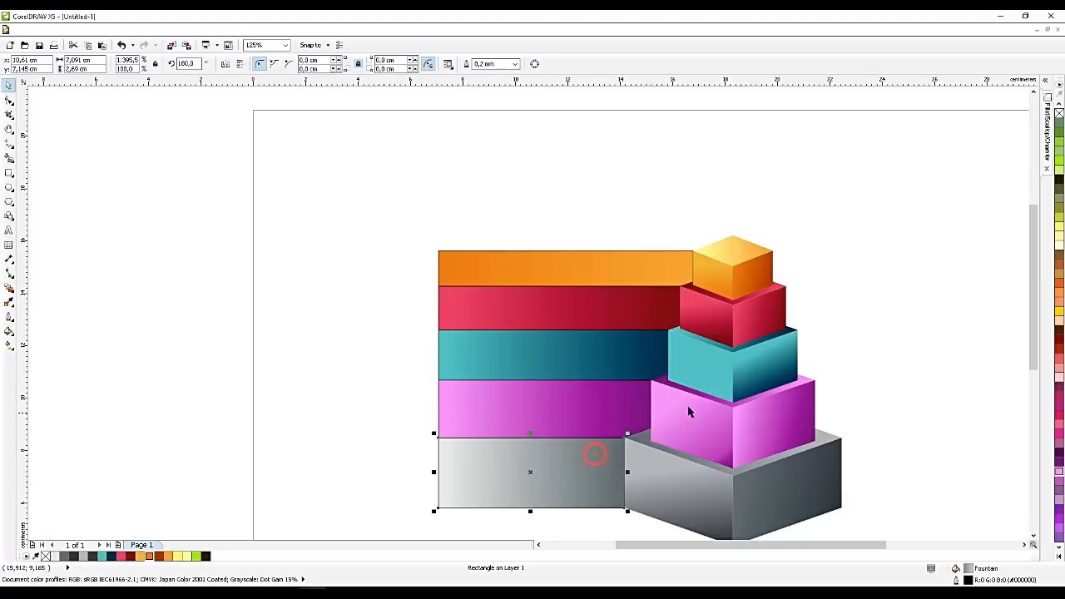
Add a drop shadow to the tower group, cast slightly to the left, with opacity 56 and feathering 9.
scroll(689, 411, "up", 1)
left_click(697, 350)
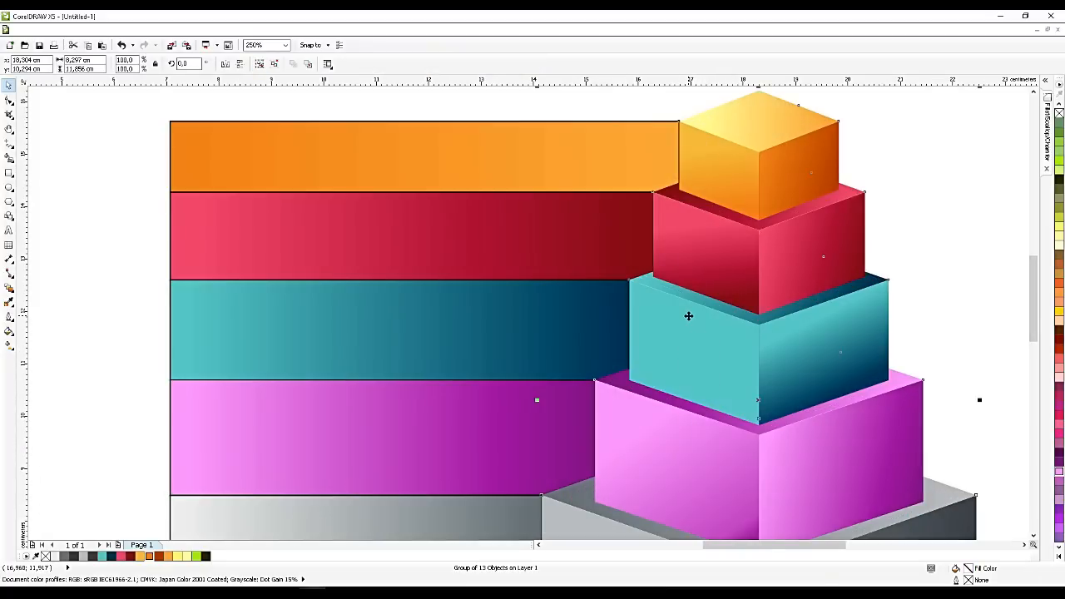
scroll(686, 315, "down", 1)
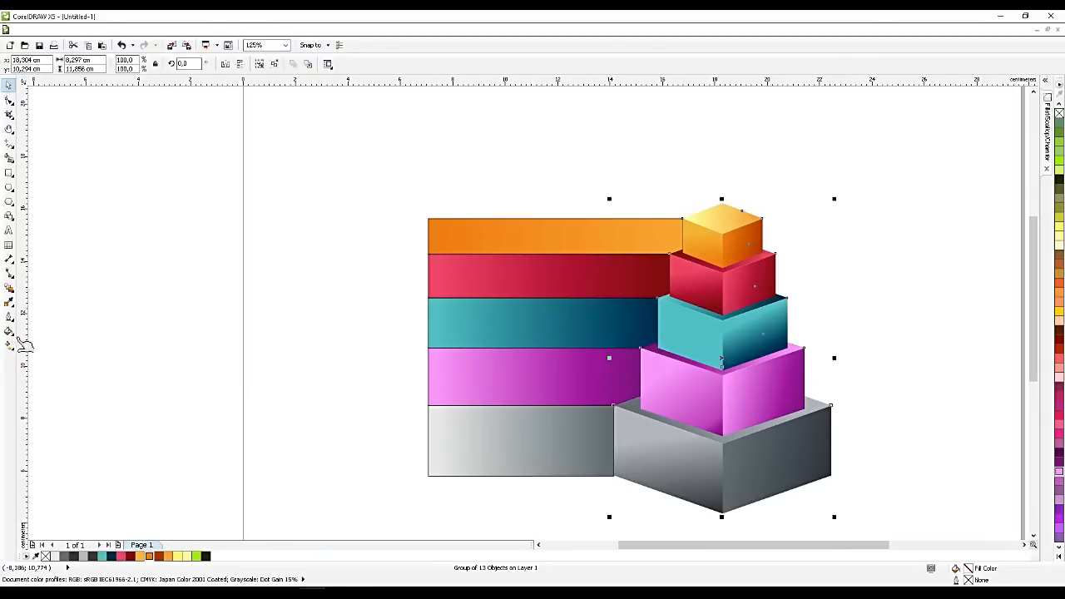
left_click(10, 288)
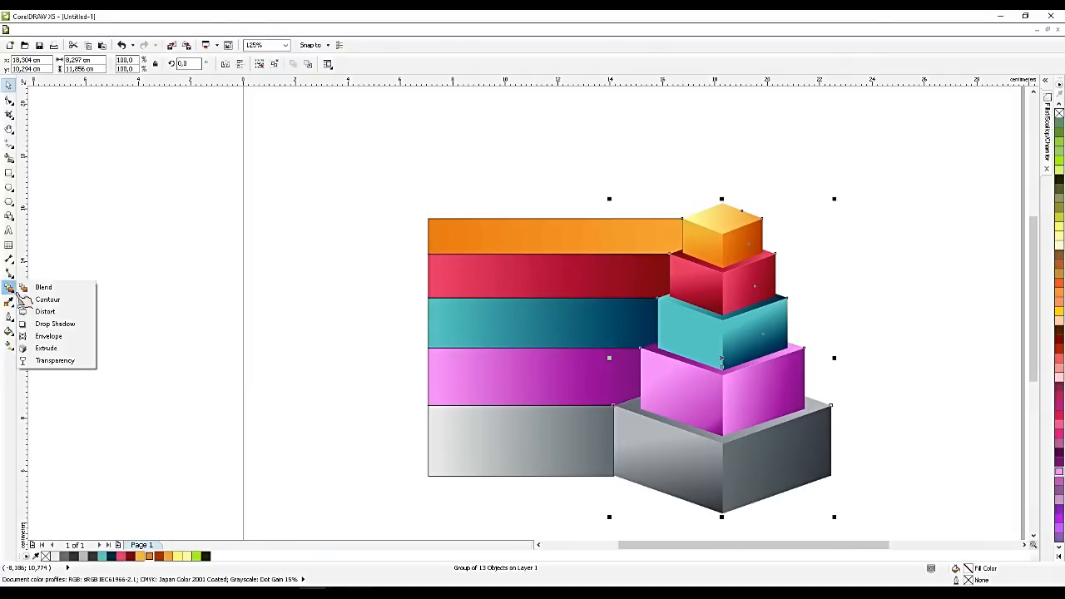
left_click(45, 326)
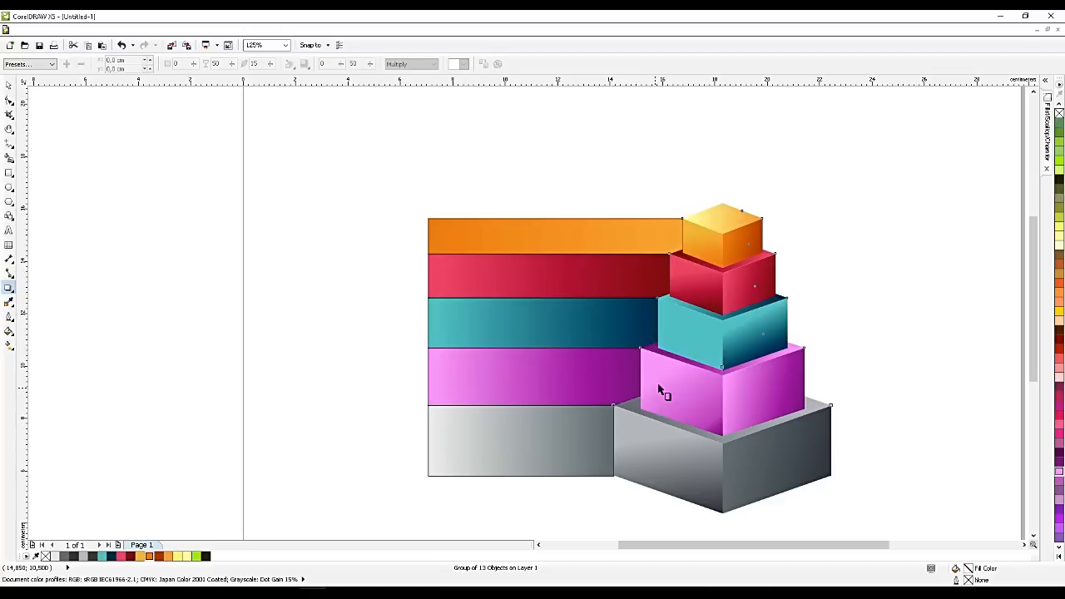
left_click(700, 388)
left_click_drag(613, 359, 620, 367)
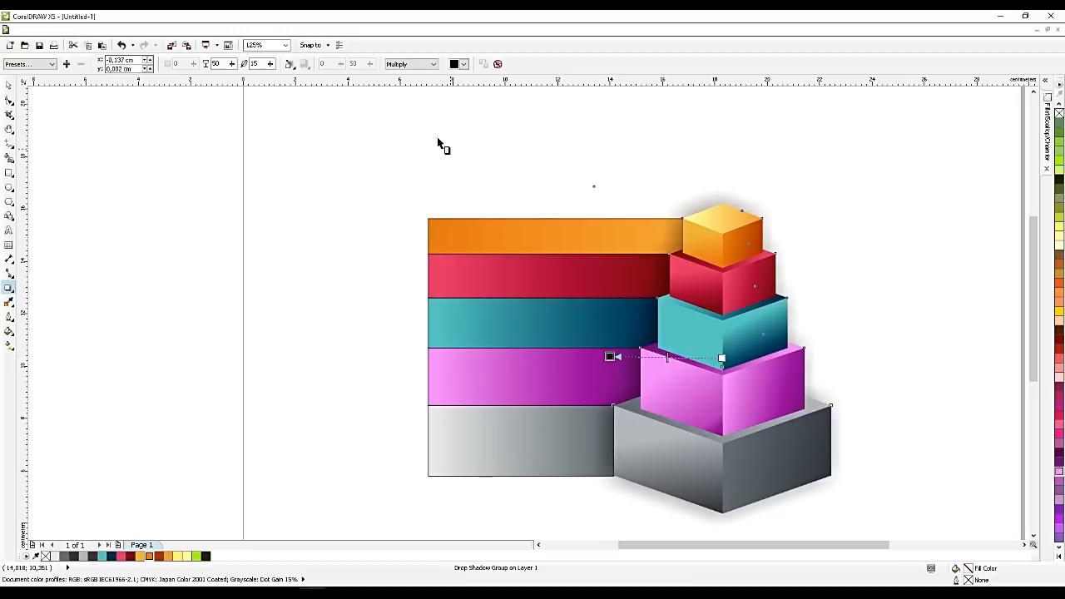
left_click_drag(232, 64, 268, 74)
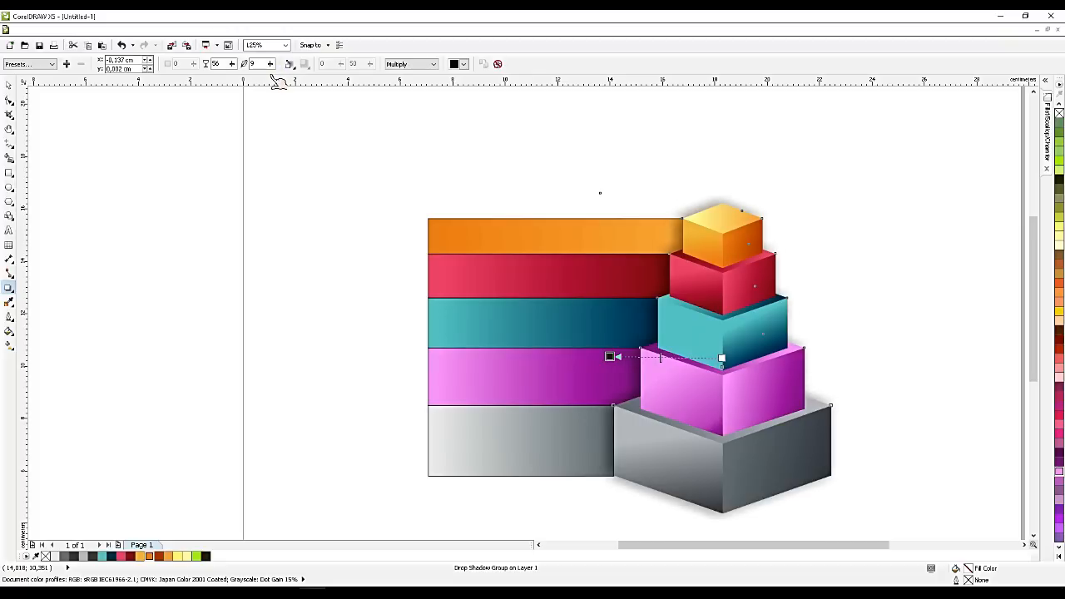
Apply the Flat Top Left shadow preset to the tower and pull the shadow in to an offset of about -0.26 by 0.15 cm.
left_click(42, 64)
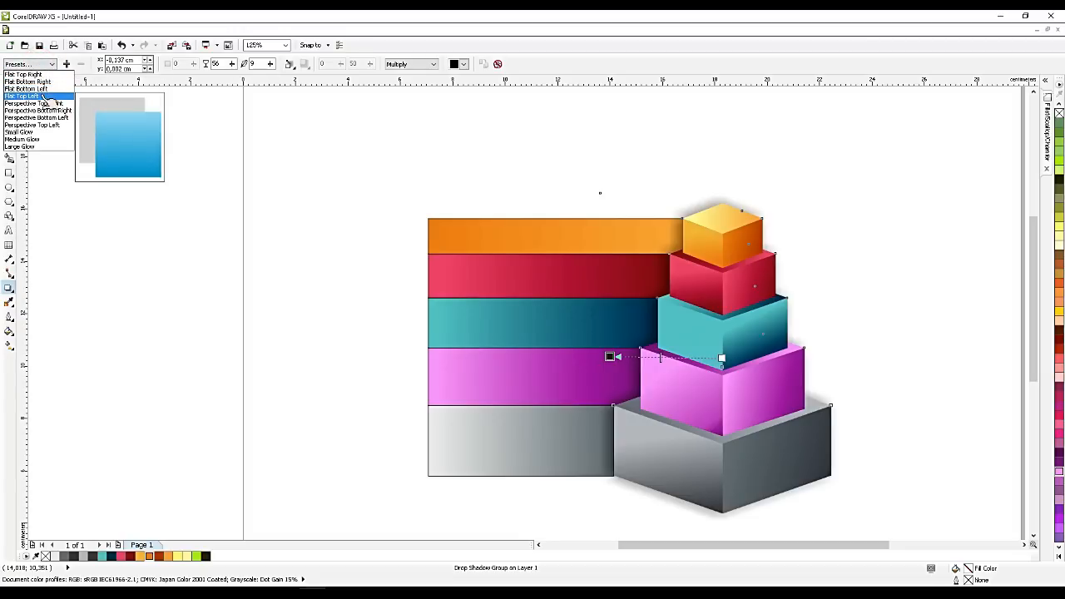
left_click(45, 98)
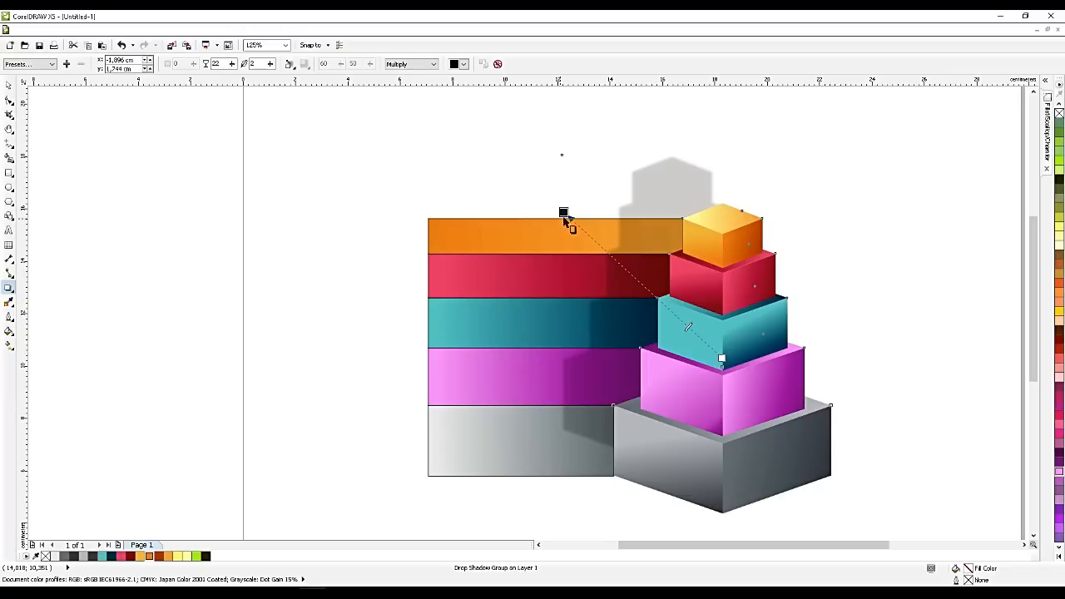
left_click_drag(563, 213, 607, 293)
key("space")
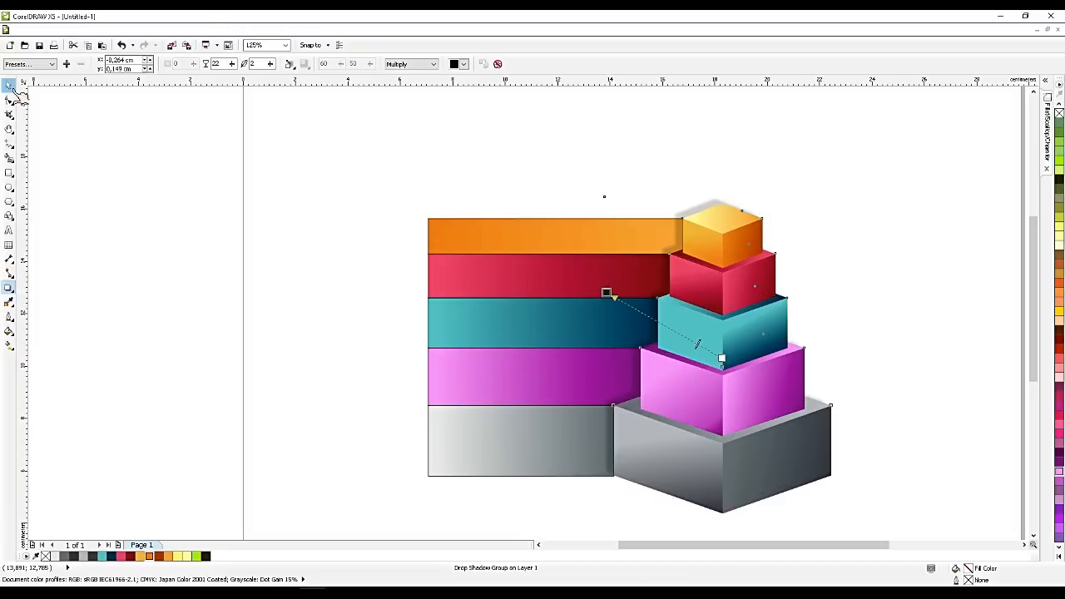
left_click(230, 198)
scroll(680, 291, "down", 2)
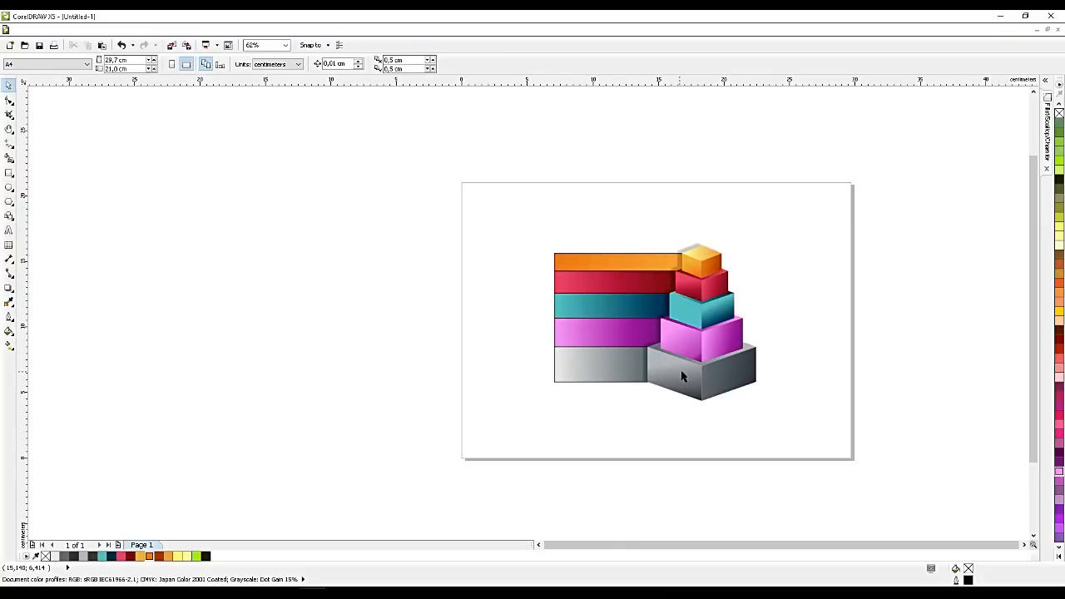
scroll(683, 367, "up", 2)
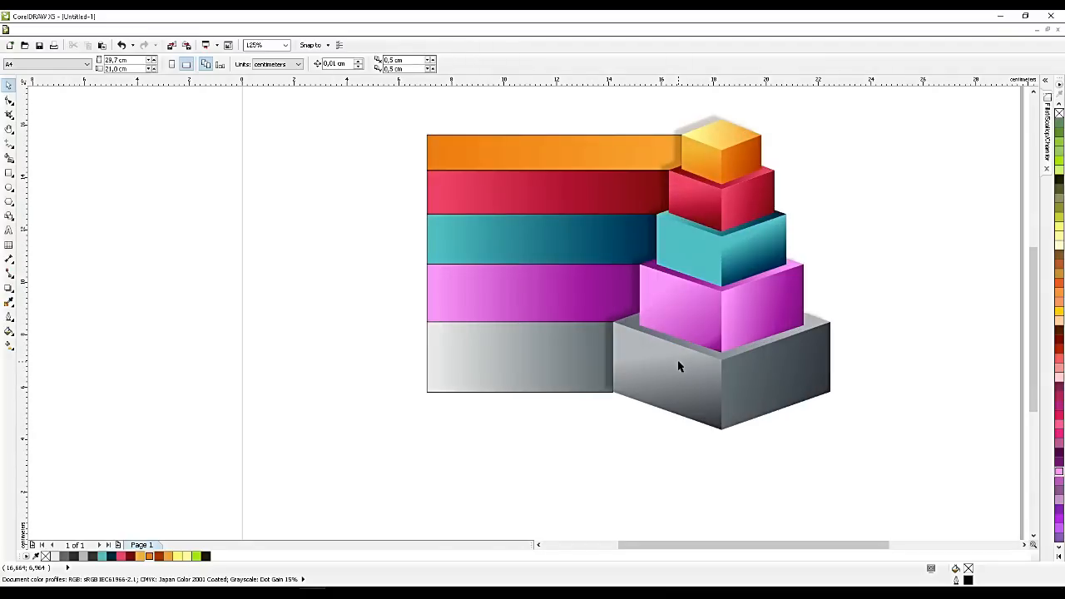
Remove the outlines from all five banner rectangles.
left_click(758, 376)
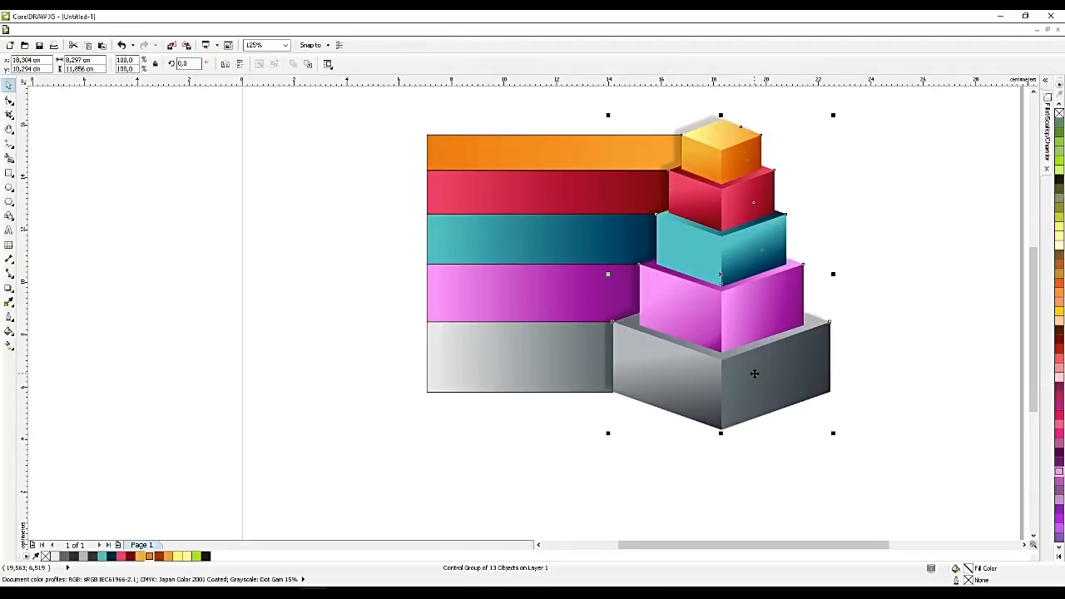
left_click_drag(357, 103, 813, 491)
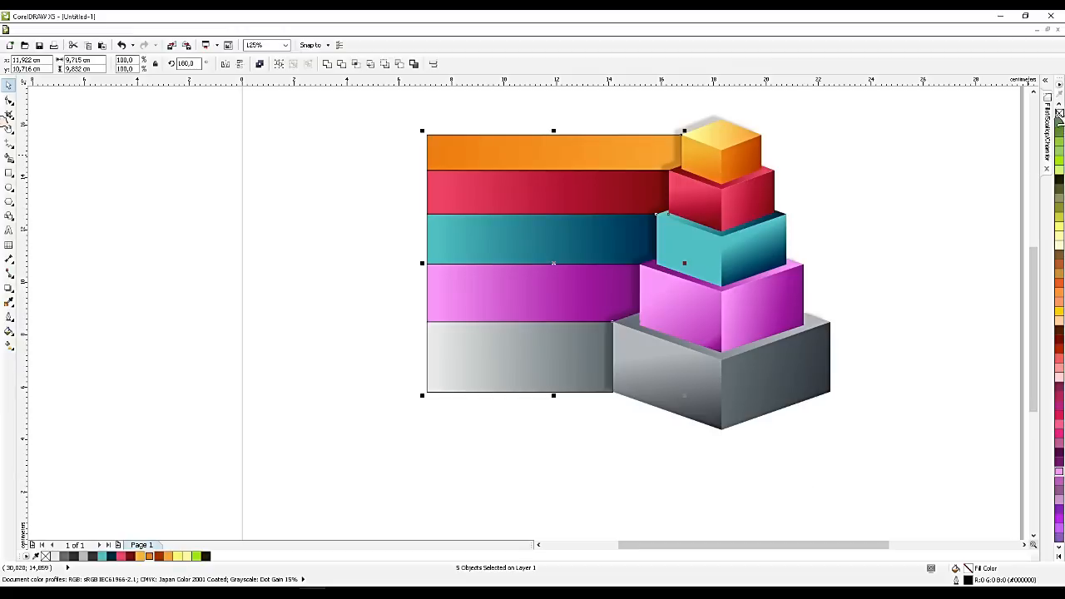
right_click(1059, 112)
Group the tower, its shadow and the five banner rectangles together.
scroll(669, 301, "down", 2)
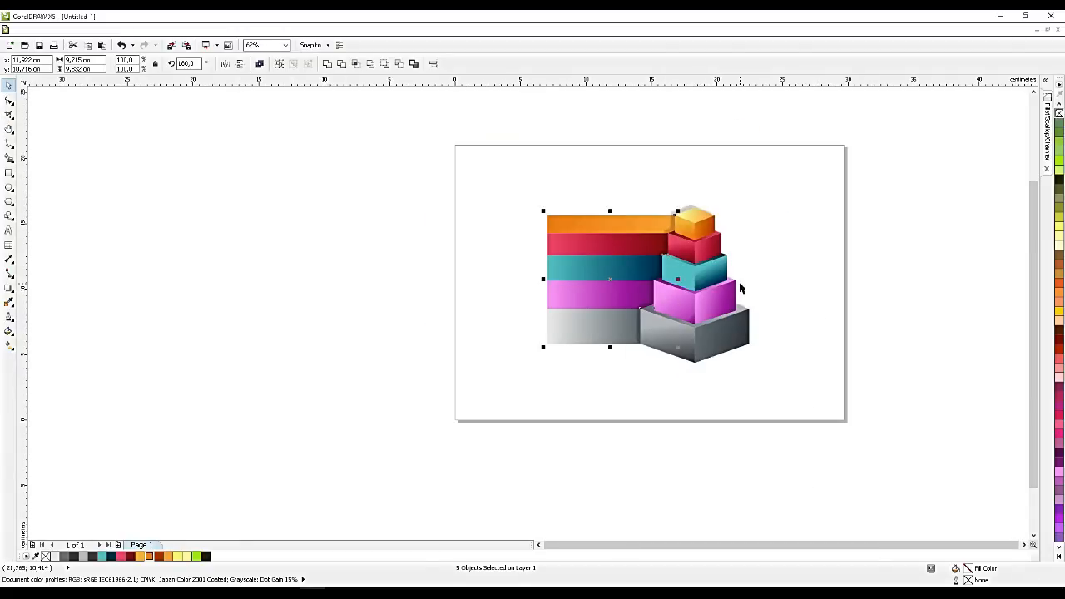
left_click_drag(458, 172, 775, 385)
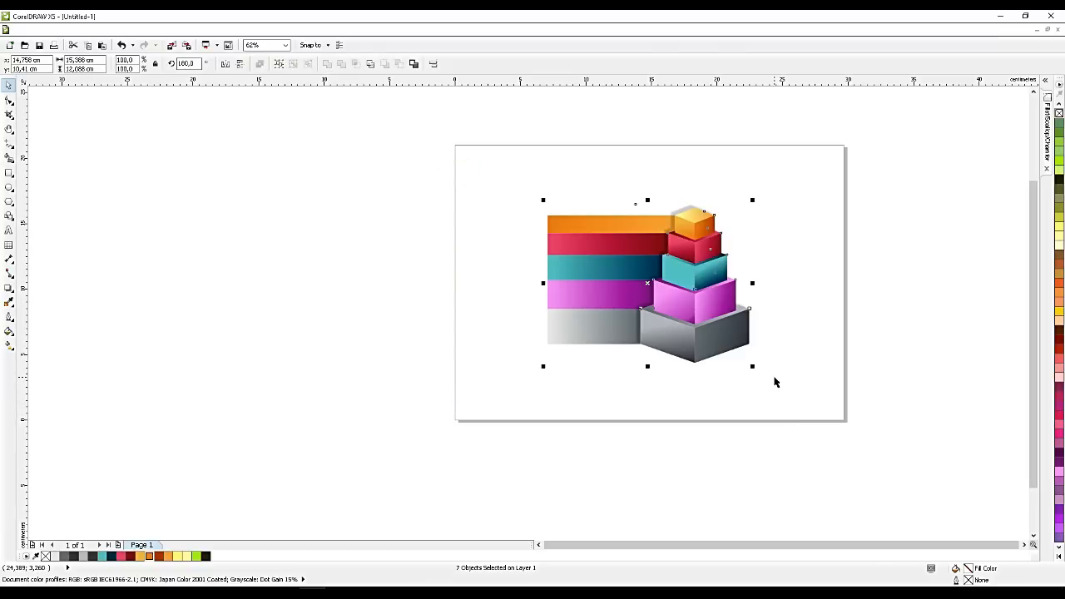
key("ctrl+g")
left_click(517, 279)
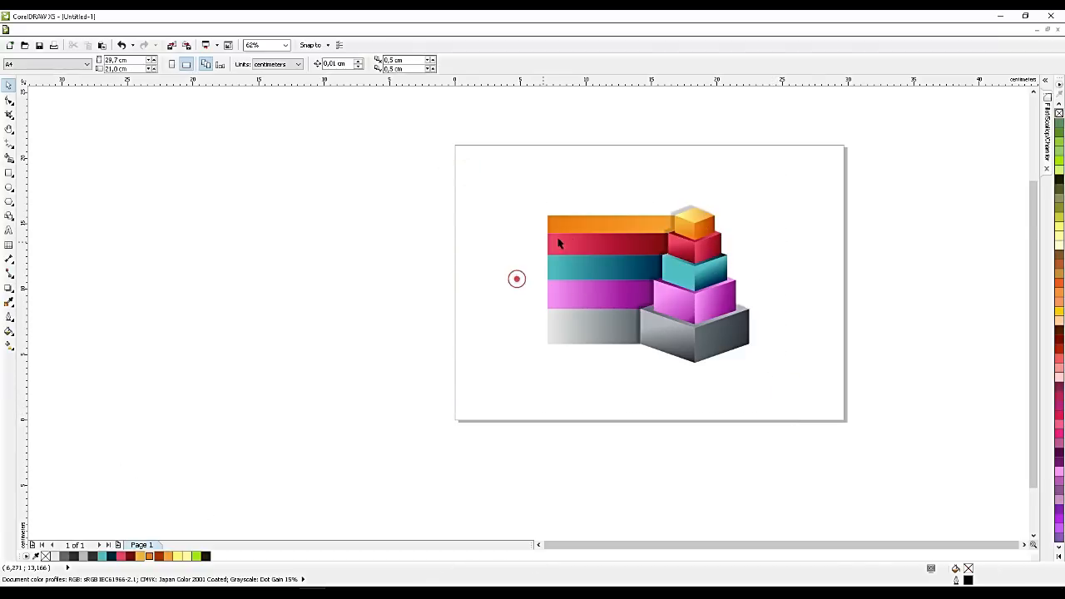
Add the artistic text "A" in the empty area beside the banners and set its font to Futura Hv BT.
scroll(558, 242, "up", 4)
left_click(8, 230)
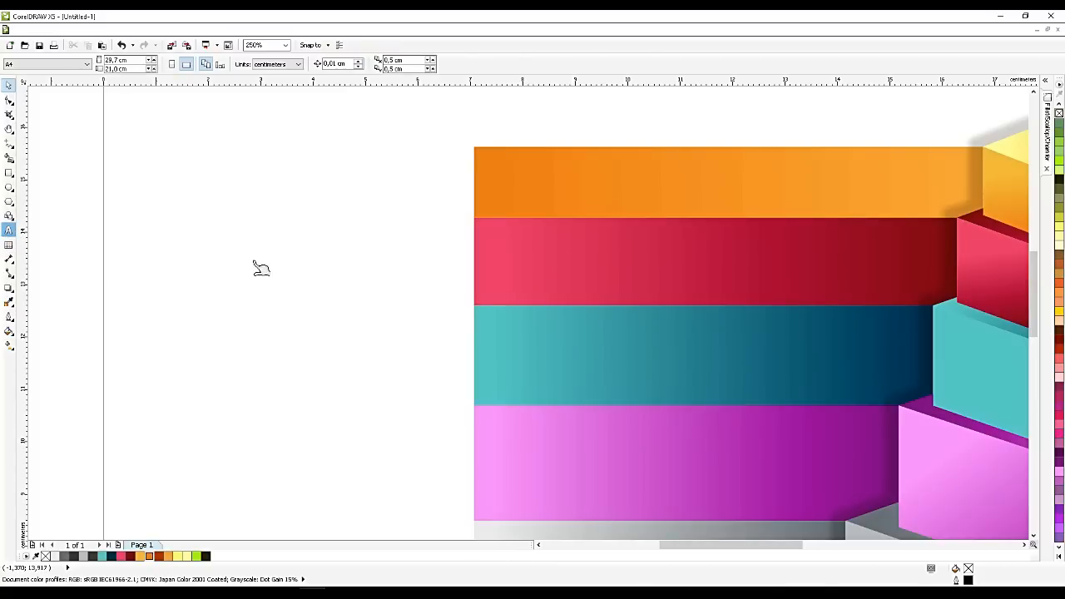
left_click(337, 274)
type("A")
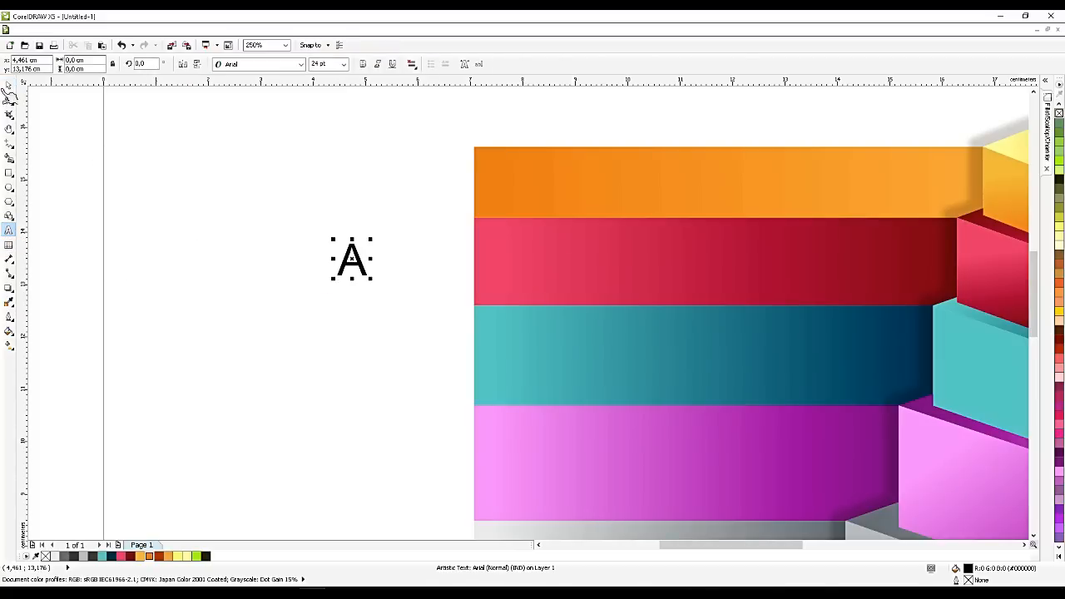
left_click(8, 86)
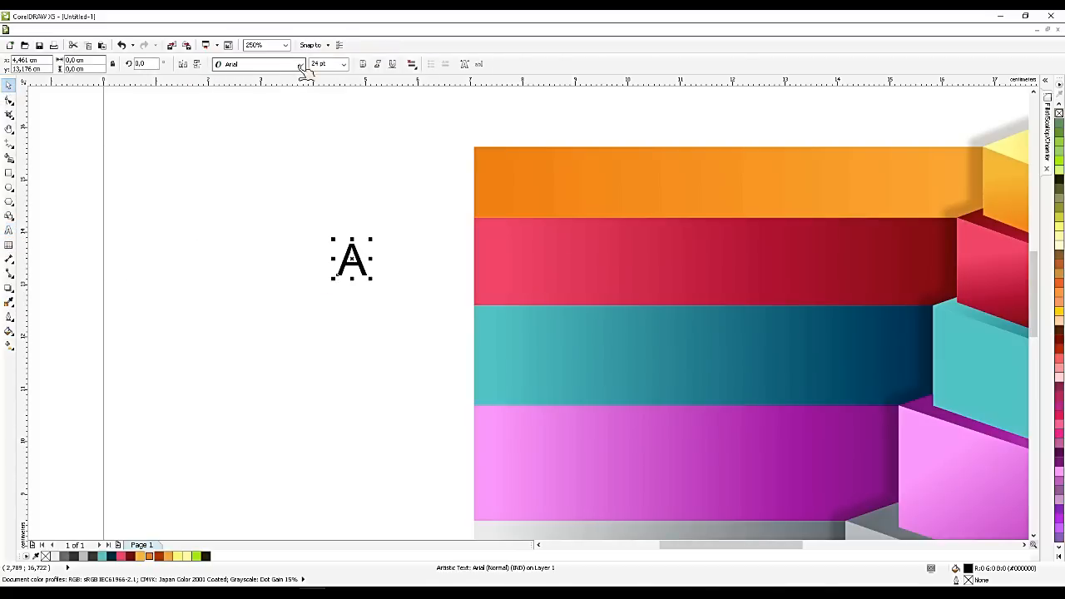
left_click(301, 65)
left_click(250, 100)
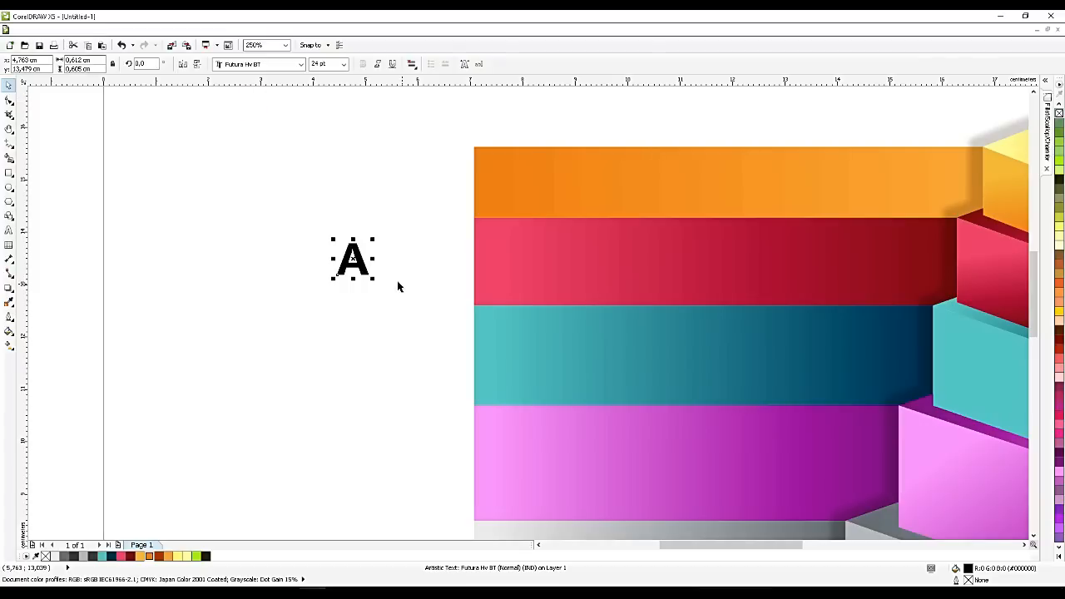
Place the letter A at the orange banner's outer end, enlarge it to about 30.72 pt and fill it white.
left_click_drag(353, 259, 535, 158)
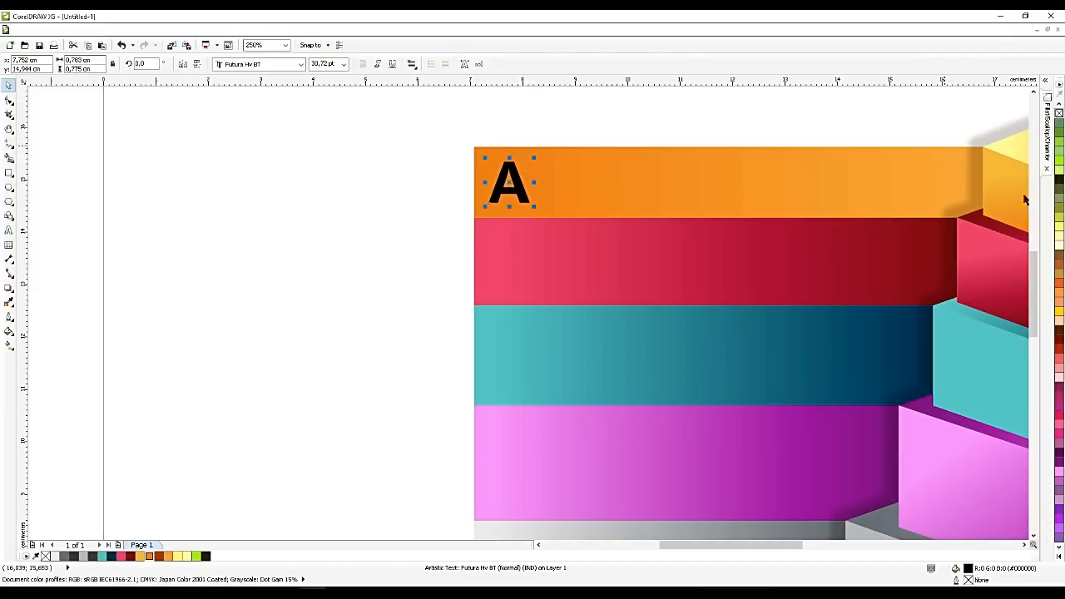
left_click(1059, 247)
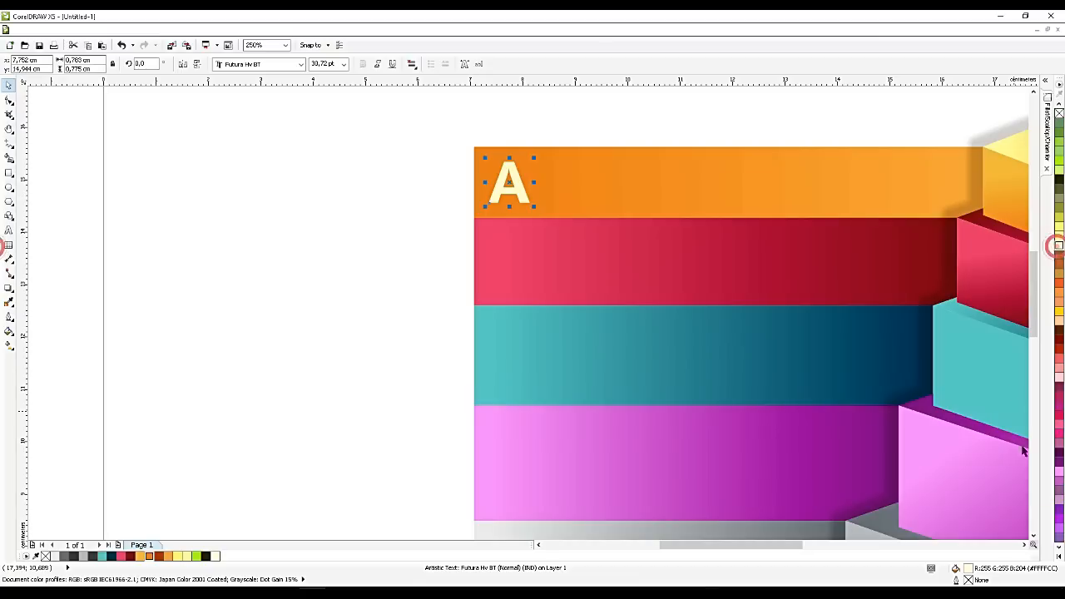
left_click(1056, 558)
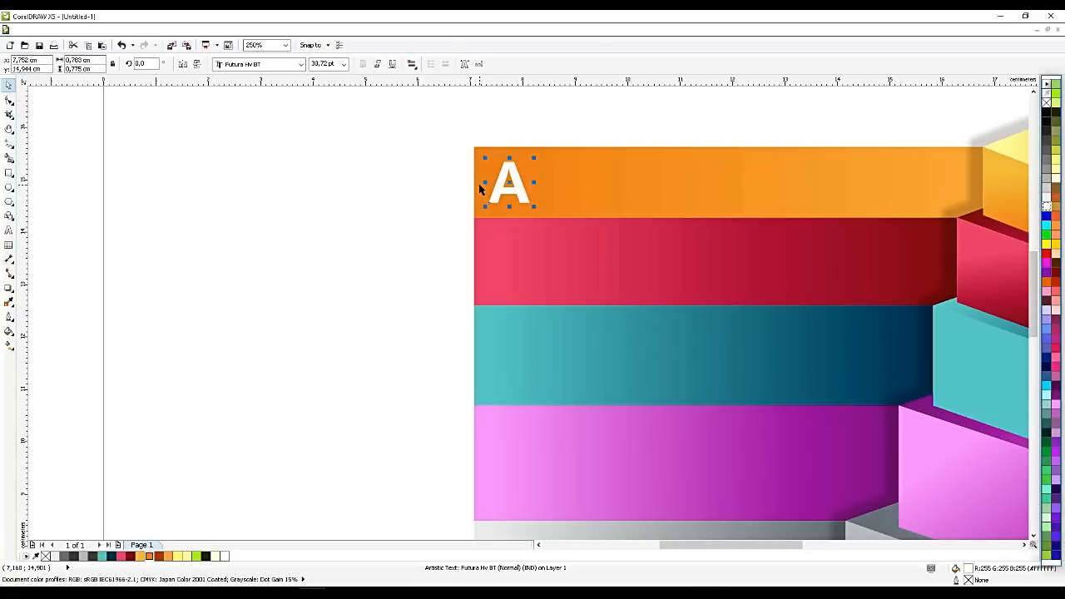
Duplicate the letter A beside the original on the orange banner and change the copy's text to "Infographic".
key("ctrl+d")
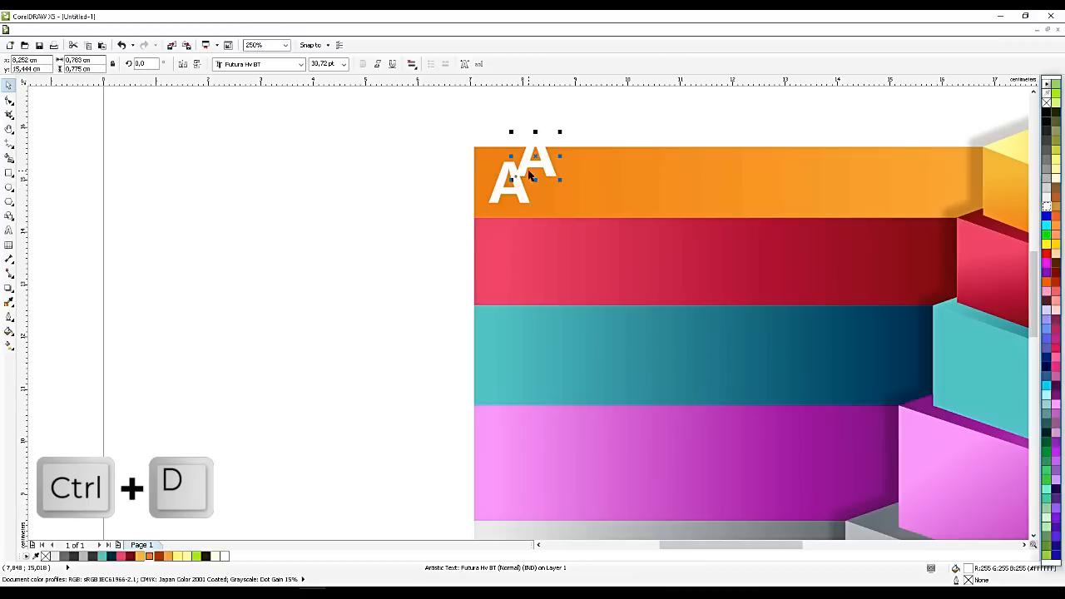
left_click_drag(534, 168, 554, 182)
double_click(571, 183)
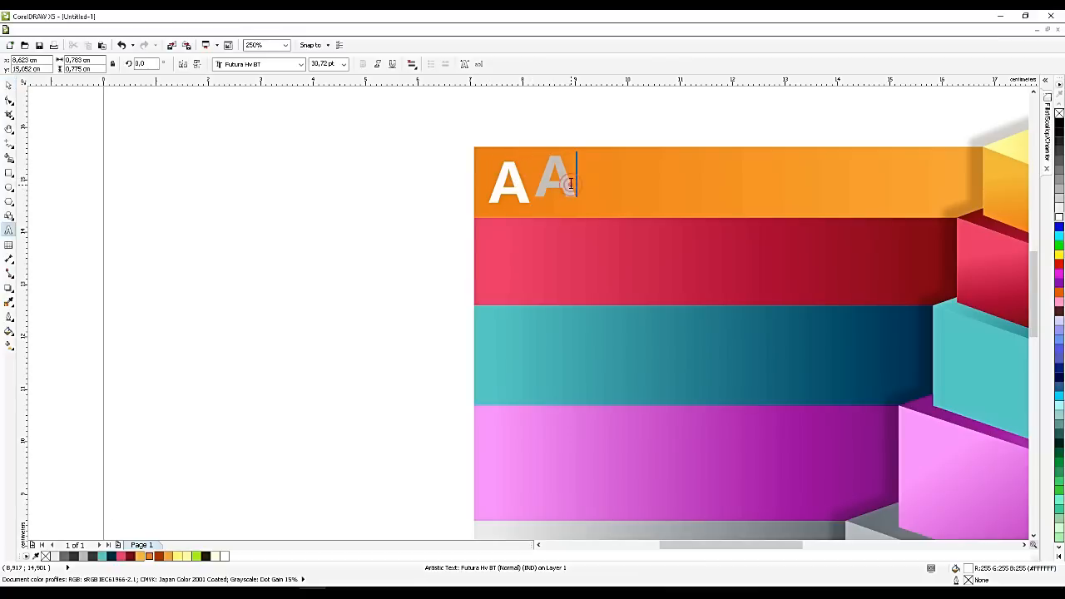
double_click(571, 183)
type("Inf")
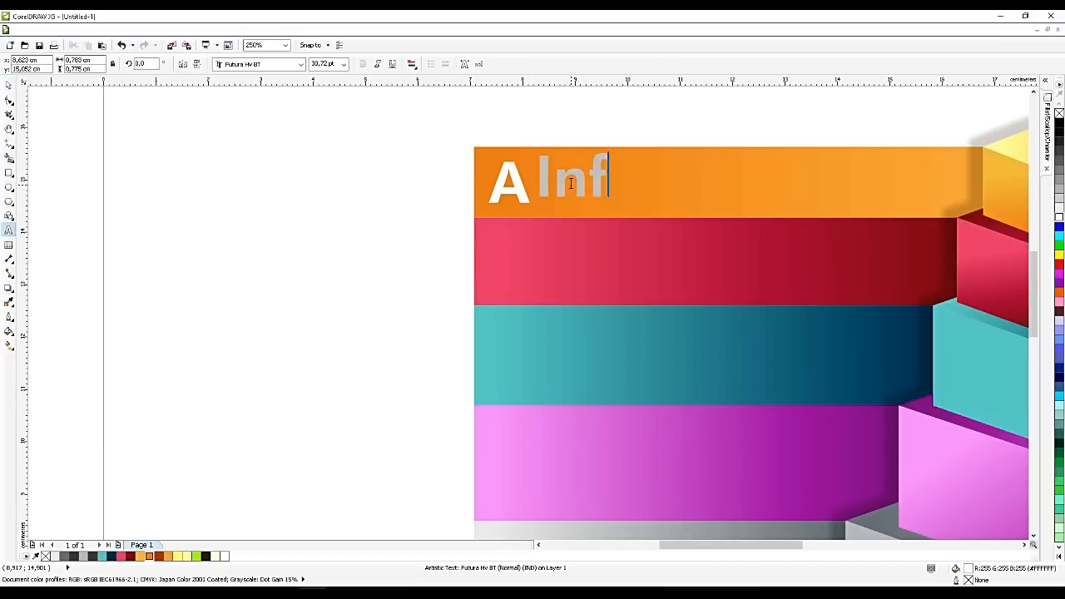
type("ograp")
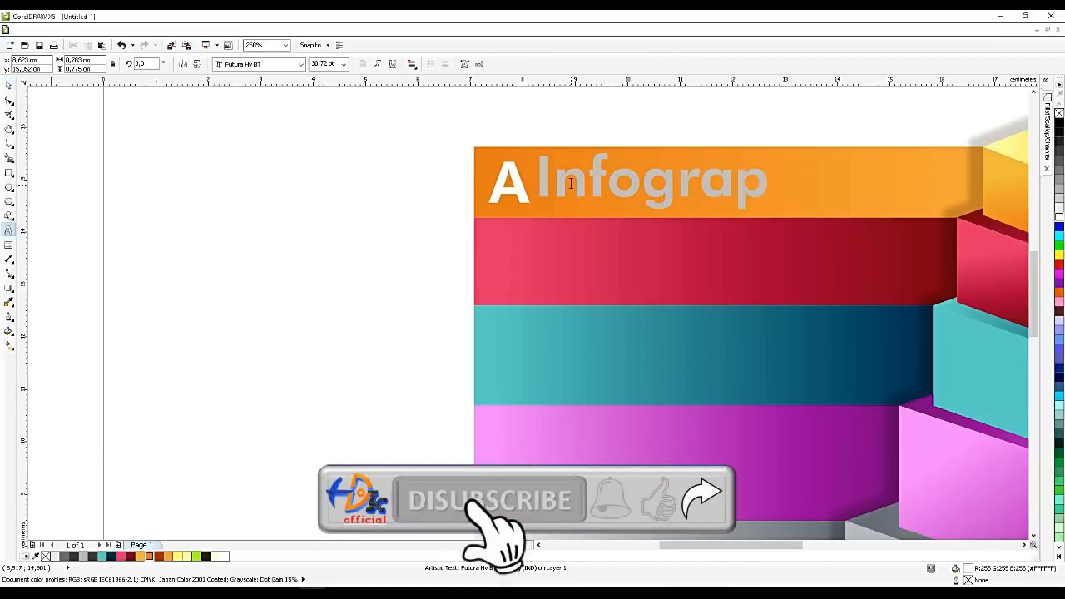
type("hic")
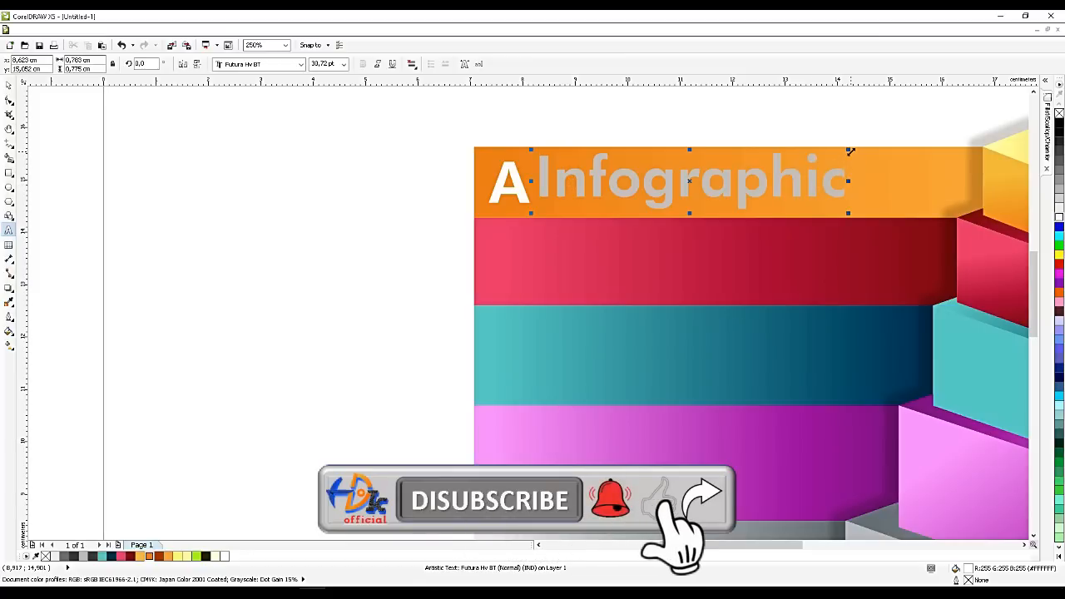
Shrink the "Infographic" text to about 12.99 pt and position it beside the letter A.
left_click_drag(850, 149, 688, 180)
left_click(9, 85)
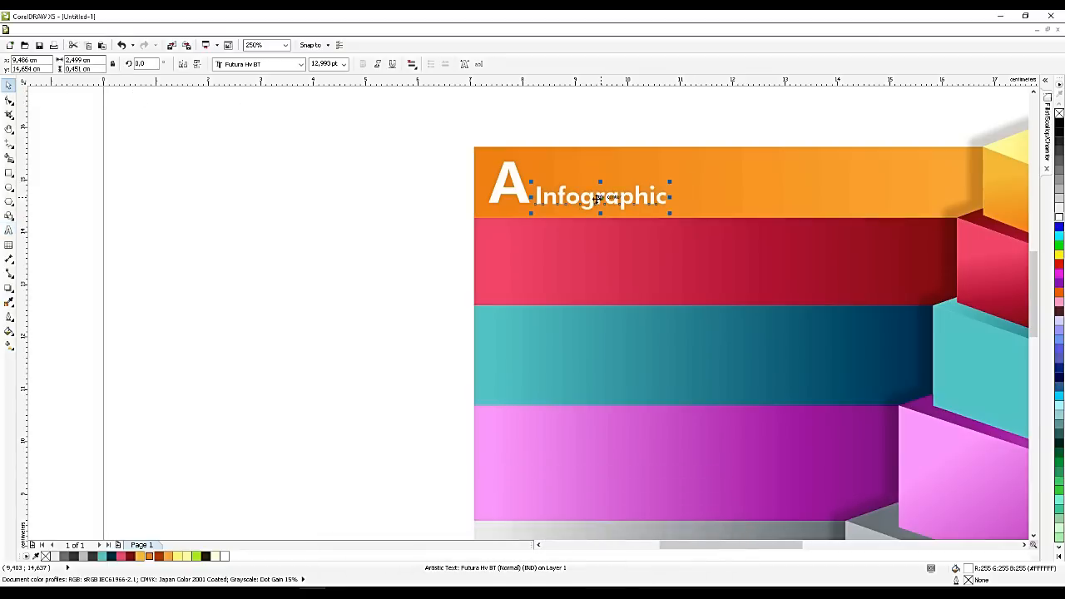
mouse_move(597, 187)
left_mouse_down()
mouse_move(594, 172)
mouse_move(599, 197)
left_mouse_up()
Copy the "Infographic" text as a second line directly below it and change the copy to "DATA 01".
key("ctrl+c")
key("ctrl+v")
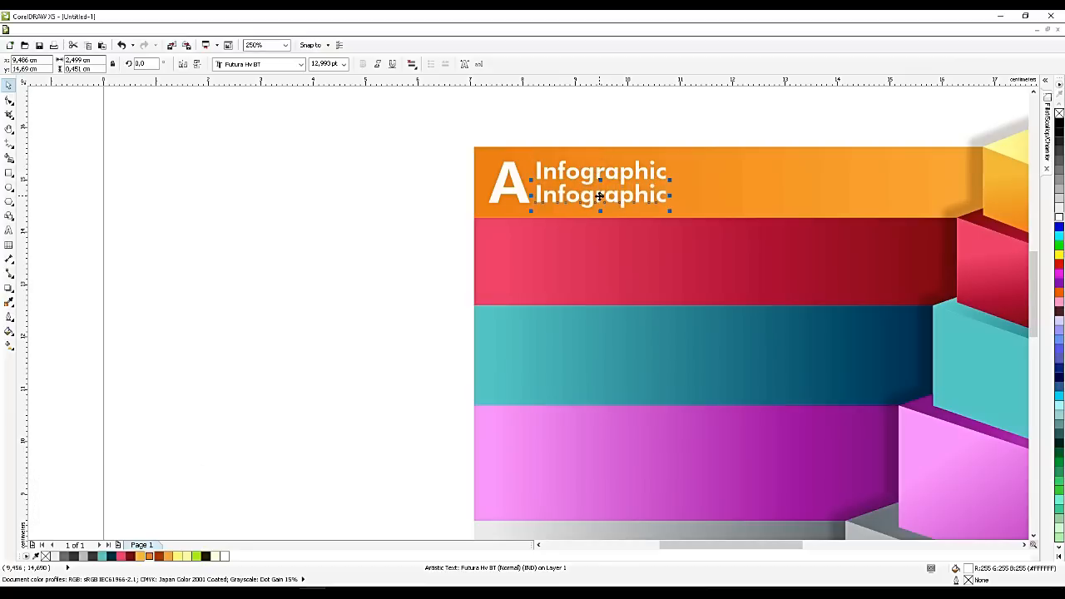
double_click(599, 196)
type("DATA 01")
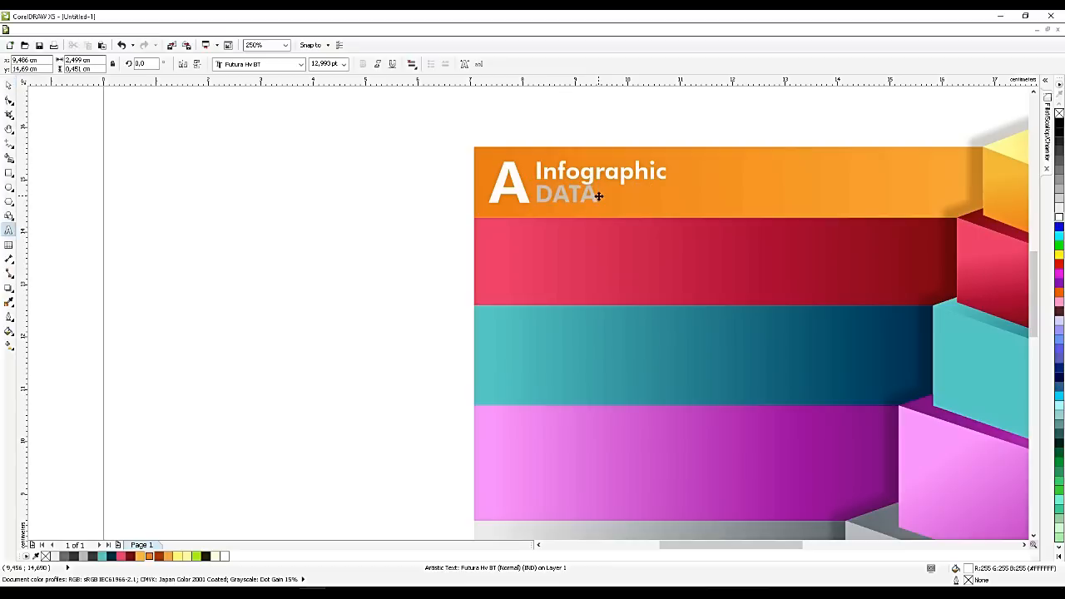
left_click(8, 85)
left_click(308, 187)
Move both text lines together slightly away from the letter A, leaving a gap for a divider.
scroll(572, 182, "up", 2)
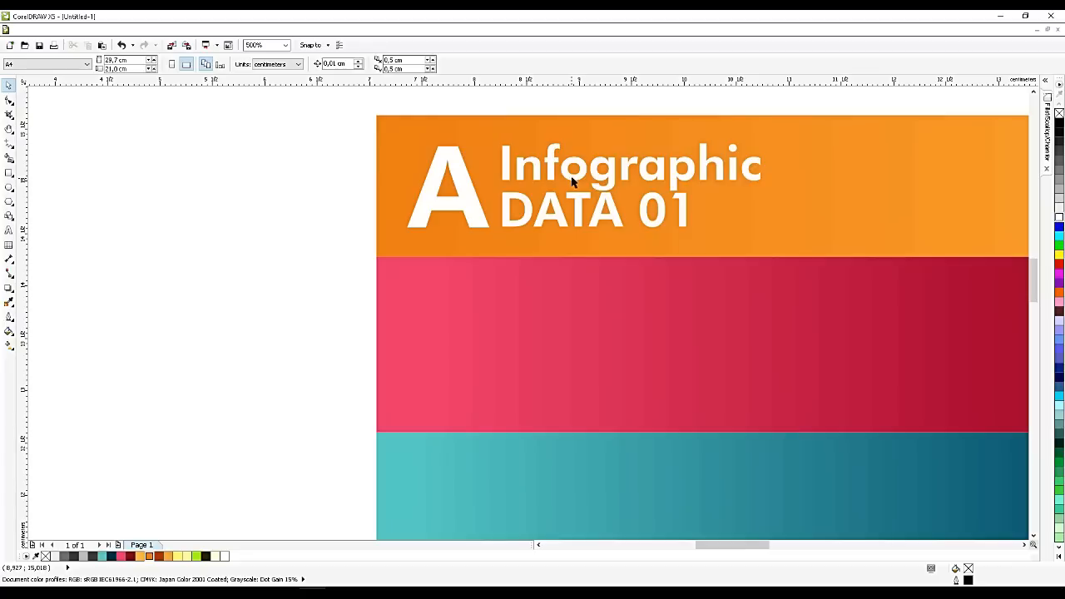
scroll(567, 168, "up", 2)
scroll(556, 184, "down", 2)
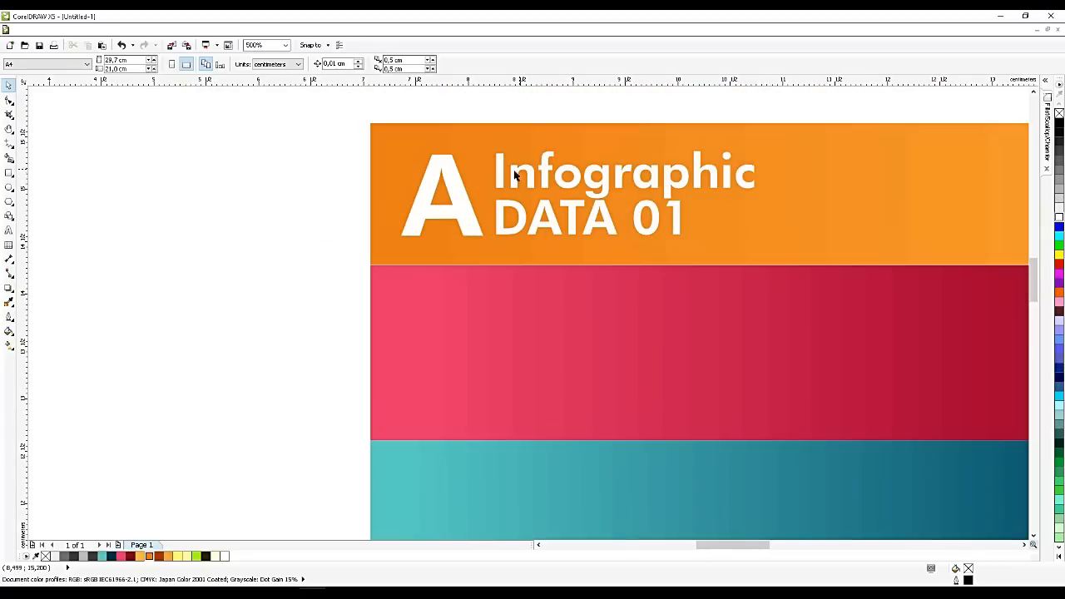
left_click(514, 178)
left_click_drag(520, 209, 541, 210)
left_click(287, 232)
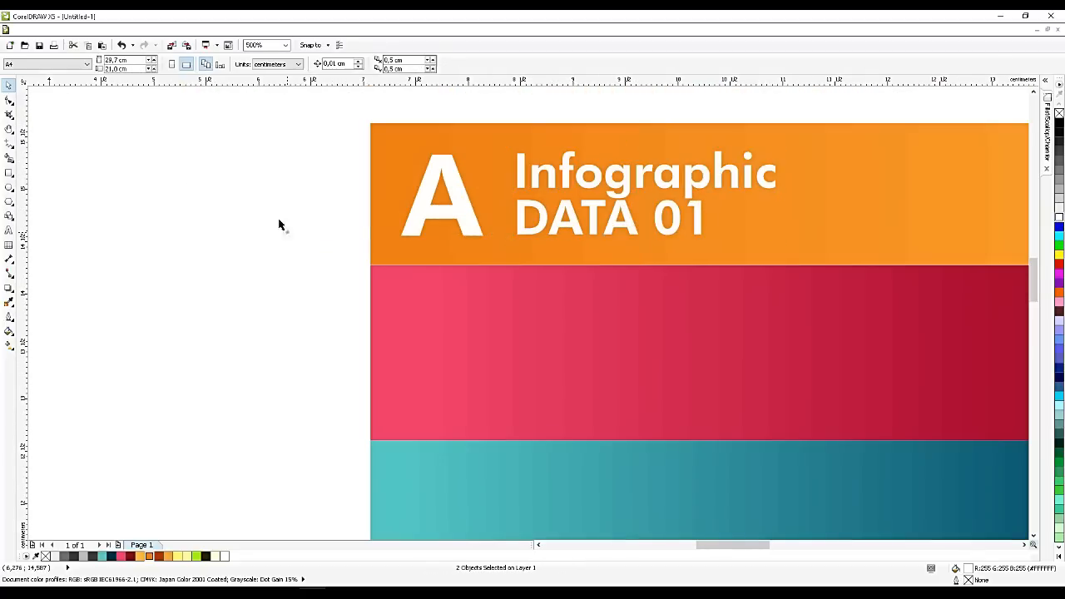
Draw a thin vertical rectangle about 0.07 cm wide and 0.78 cm tall between the letter A and the text lines.
left_click(9, 173)
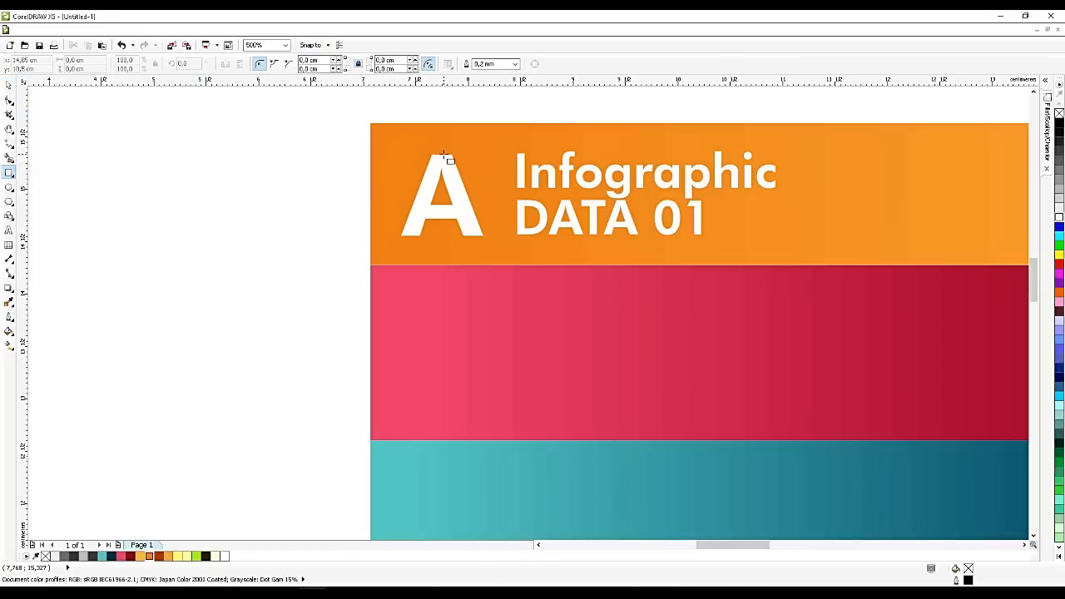
left_click_drag(444, 155, 465, 238)
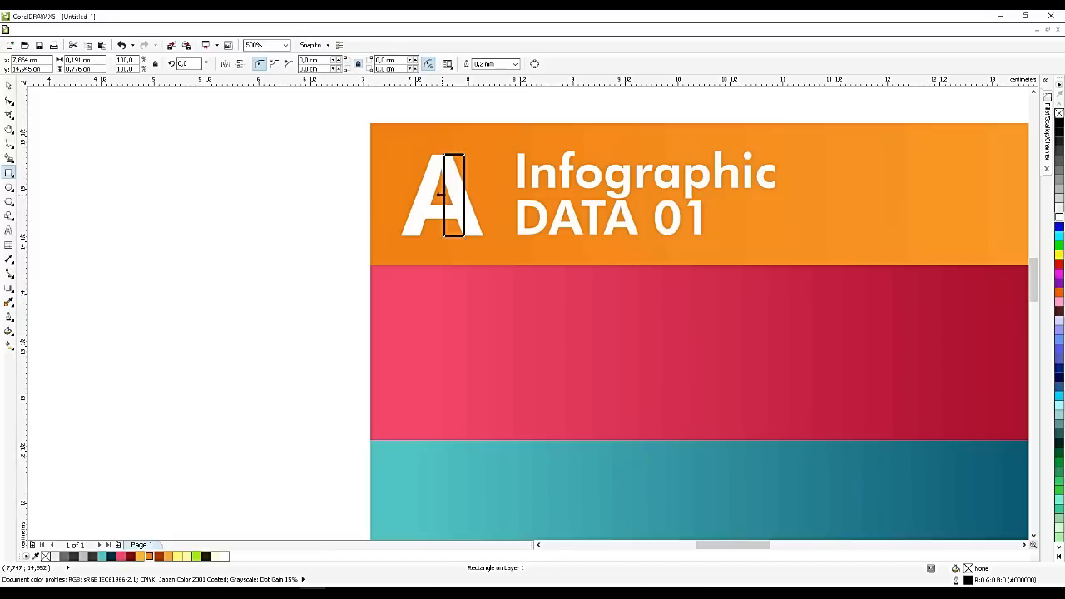
left_click_drag(439, 194, 504, 200)
key("space")
scroll(491, 194, "up", 2)
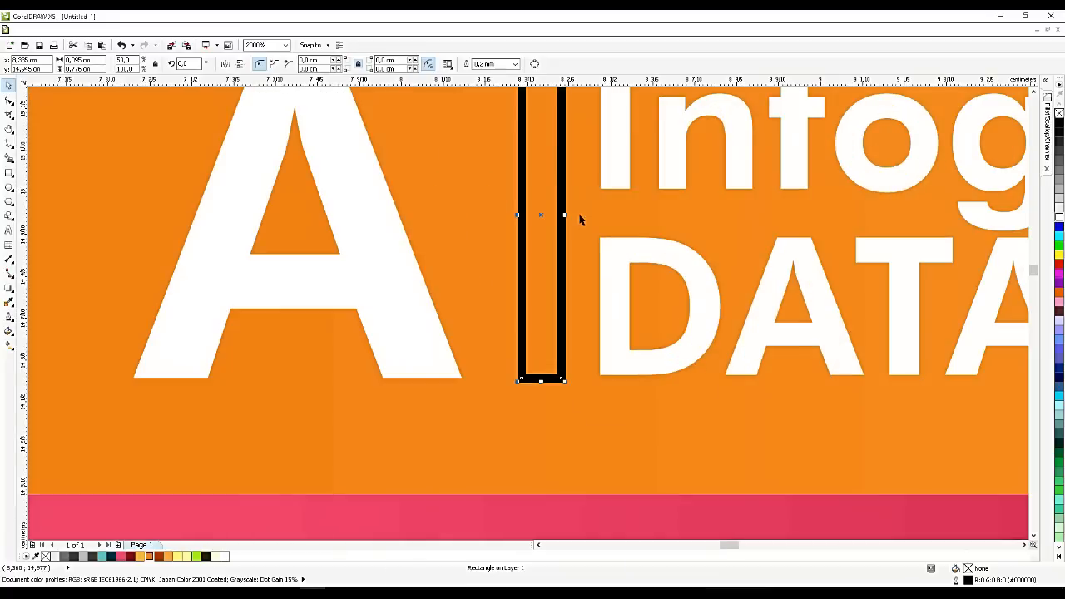
left_click_drag(562, 215, 551, 215)
Fill the thin divider rectangle white and remove its outline.
left_click(1060, 217)
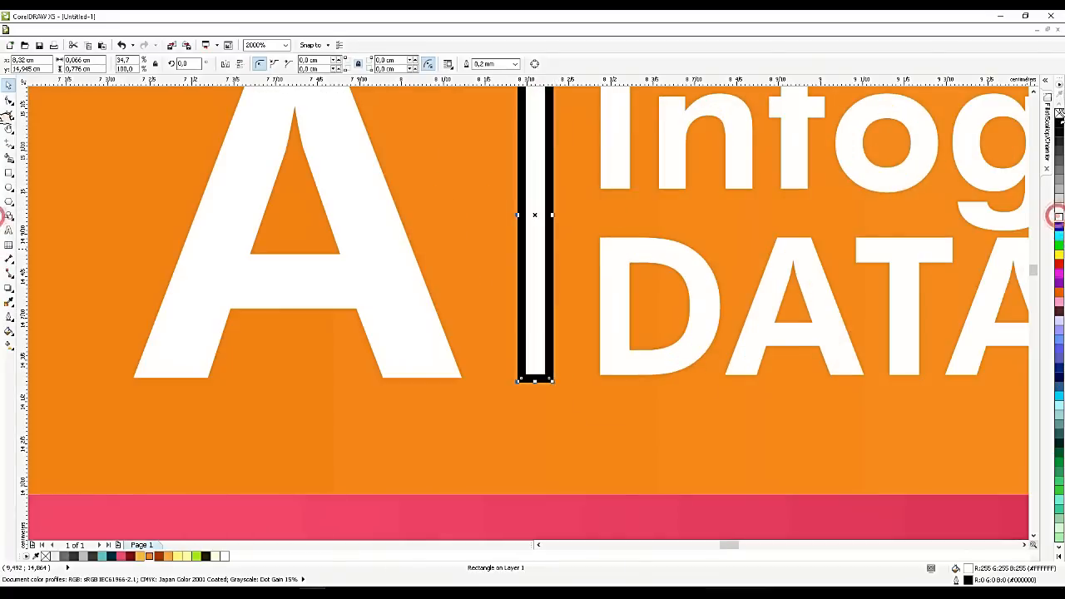
right_click(1060, 113)
scroll(666, 248, "down", 1)
scroll(666, 252, "down", 2)
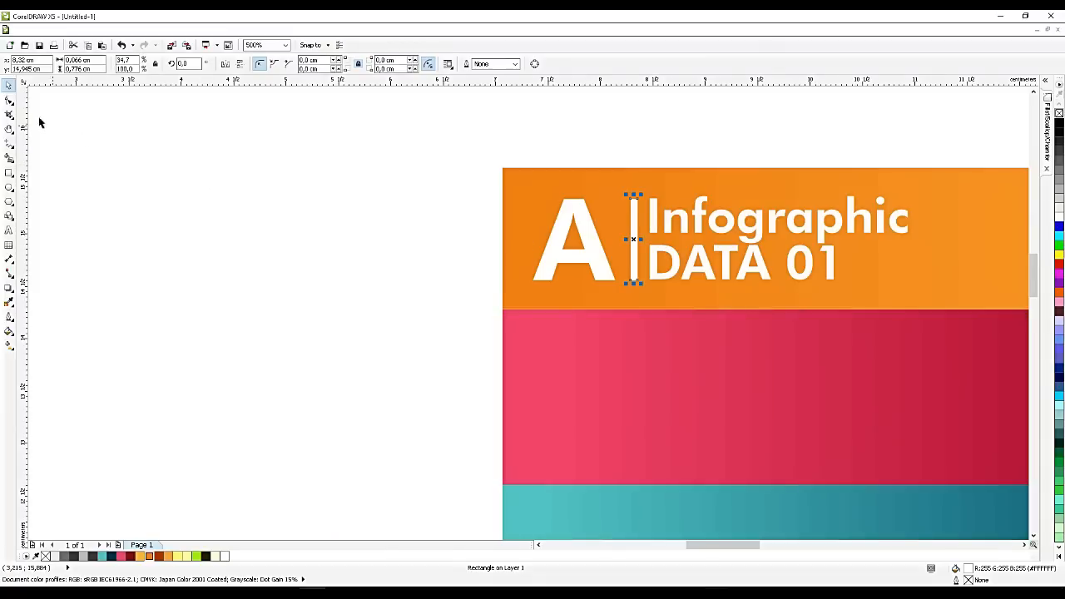
left_click(244, 188)
Move the two text lines slightly away from the divider and shift the complete label a little inward on the orange banner.
scroll(361, 195, "down", 1)
scroll(423, 209, "up", 1)
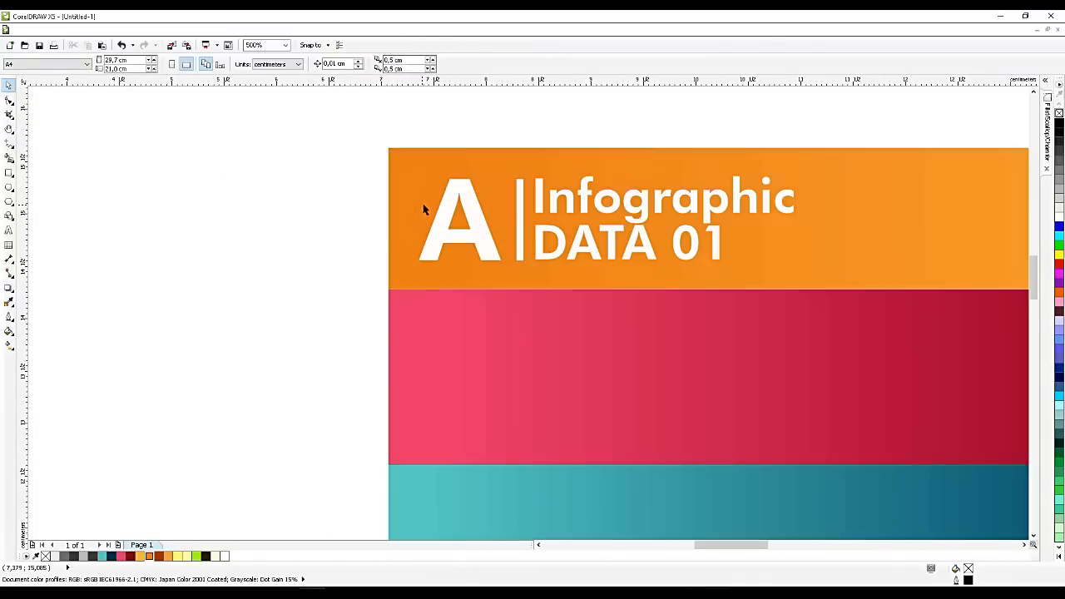
left_click(539, 214)
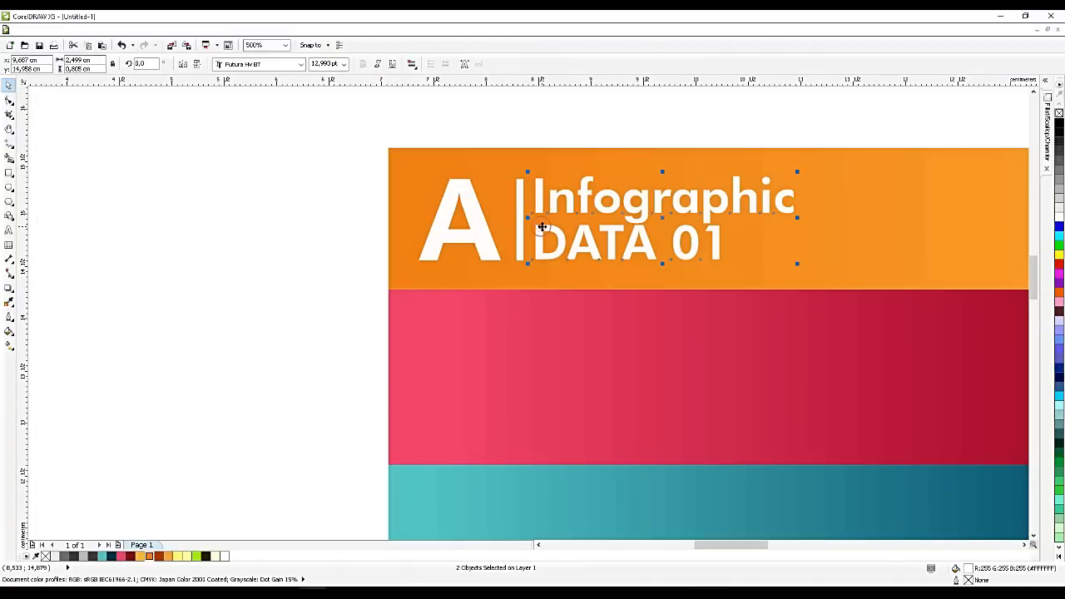
left_click(303, 268)
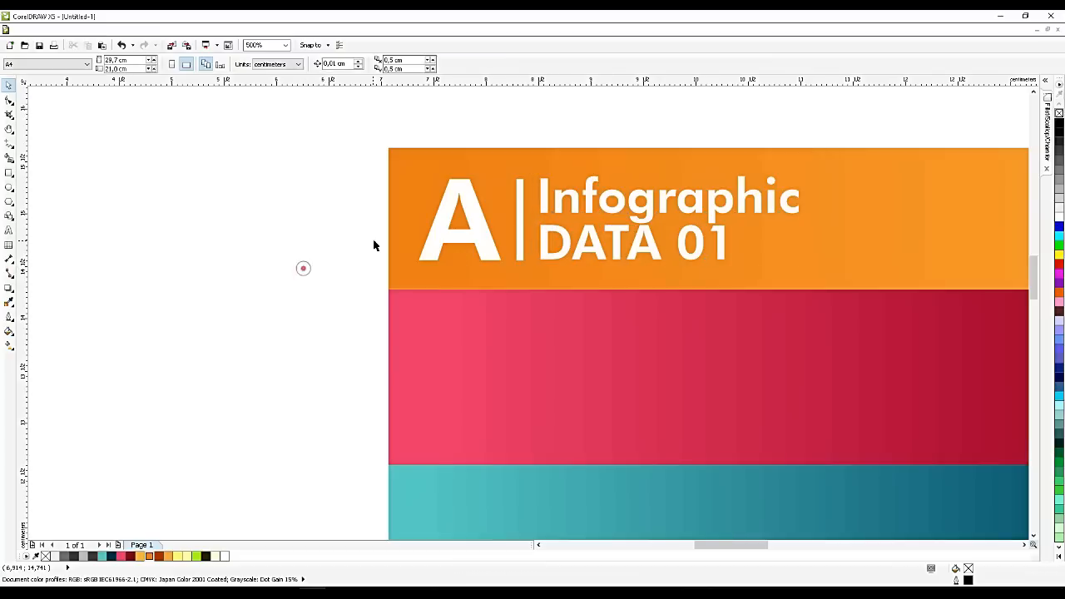
scroll(375, 244, "down", 1)
left_click_drag(320, 178, 642, 281)
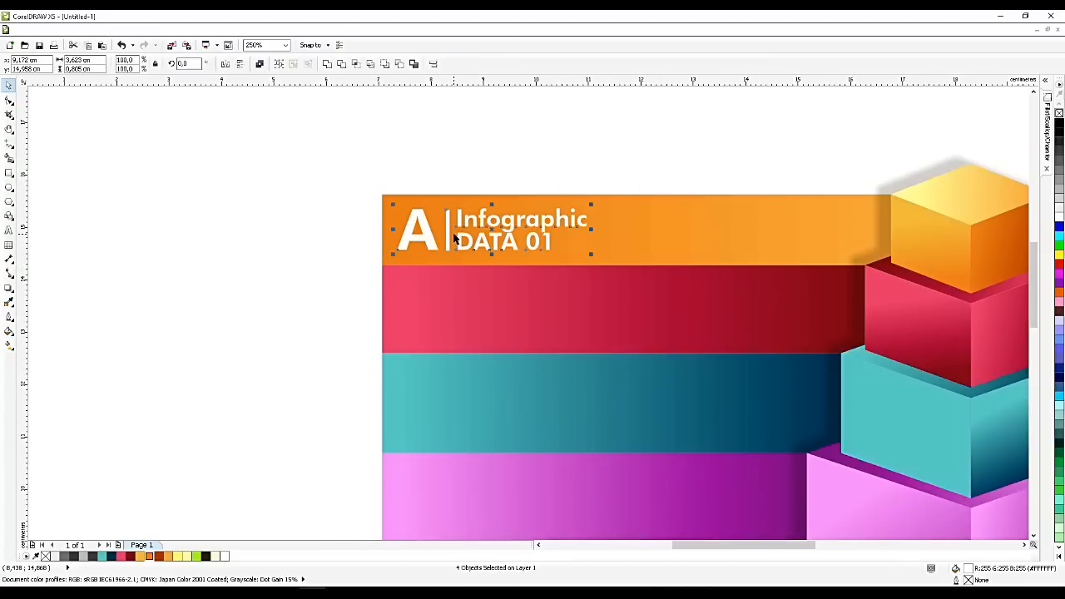
left_click_drag(449, 234, 455, 235)
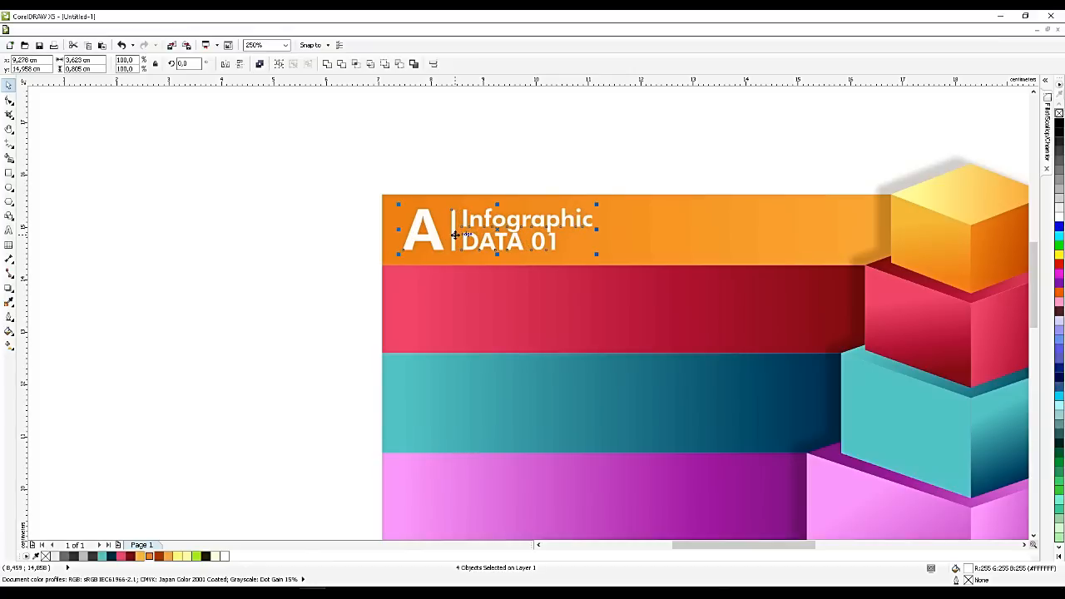
Duplicate the complete label onto the red and teal banners, aligned beneath the orange banner's label.
key("ctrl+d")
left_click_drag(466, 207, 437, 314)
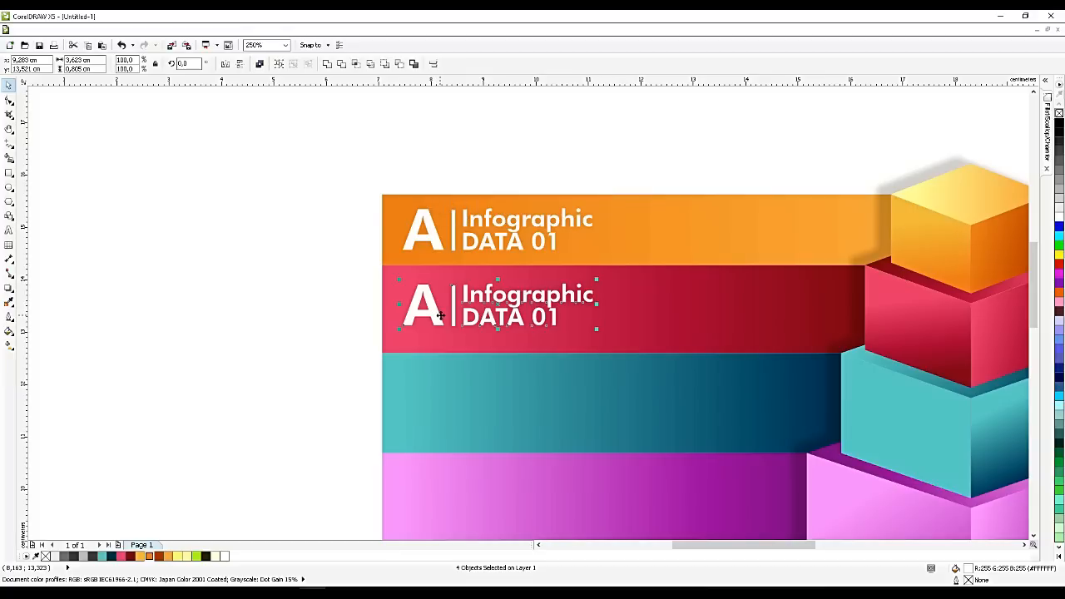
key("ctrl+c")
key("ctrl+v")
left_click_drag(436, 315, 440, 416)
scroll(450, 320, "down", 2)
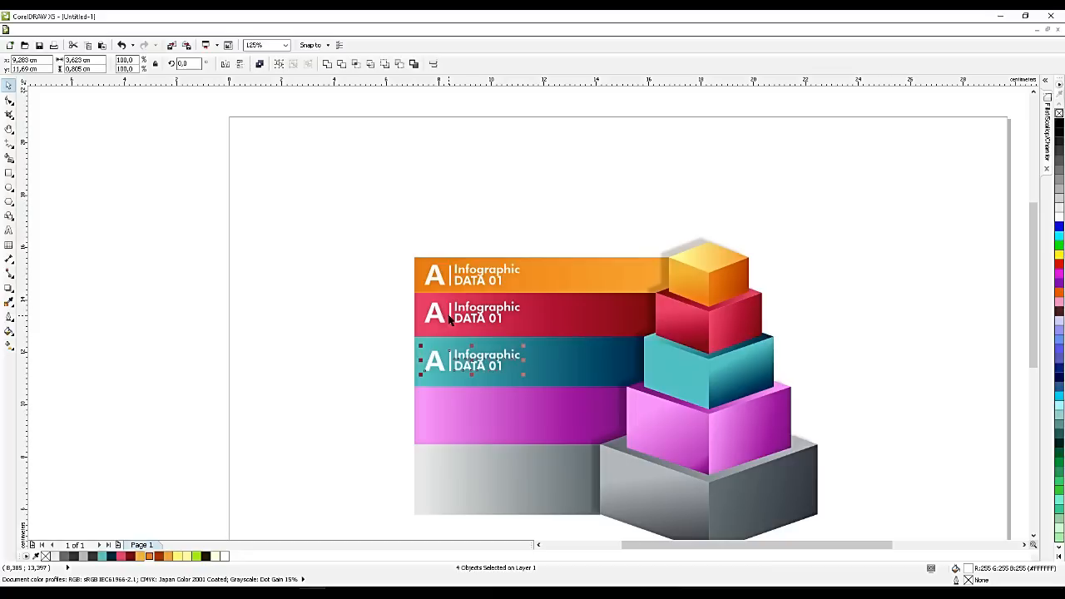
Copy the complete label onto the purple and grey banners, aligned with the labels above.
scroll(458, 420, "up", 2)
key("ctrl+c")
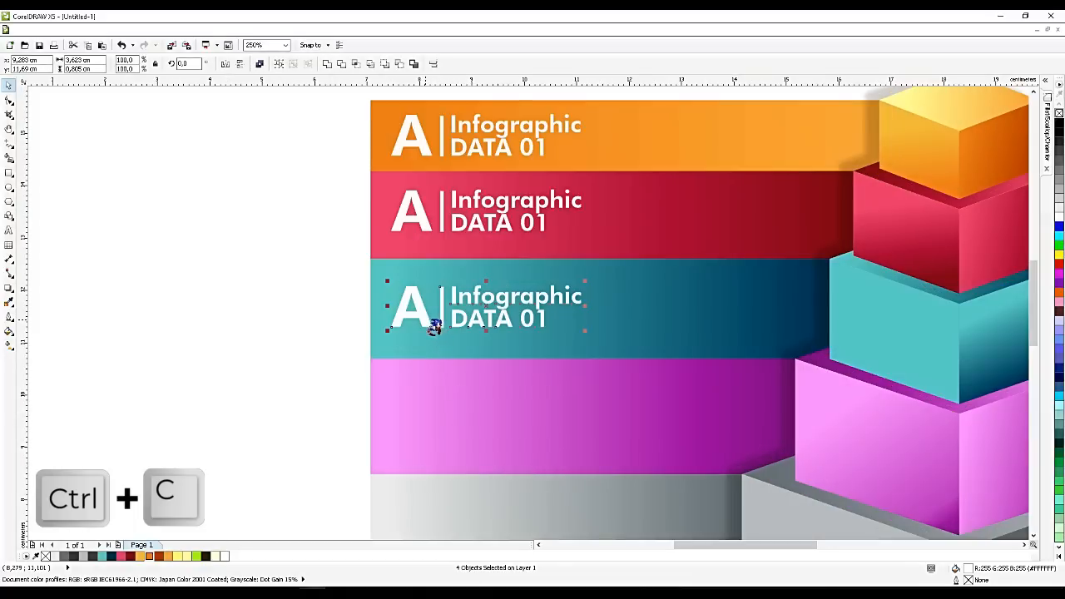
key("ctrl+v")
left_click_drag(419, 309, 425, 423)
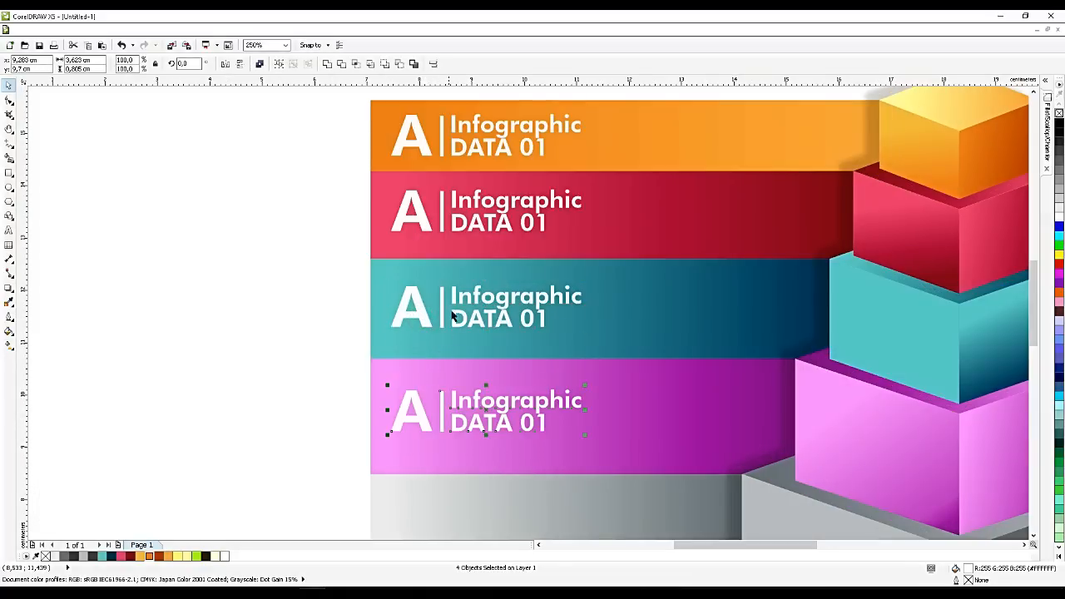
scroll(458, 389, "down", 2)
scroll(445, 381, "up", 2)
key("ctrl+c")
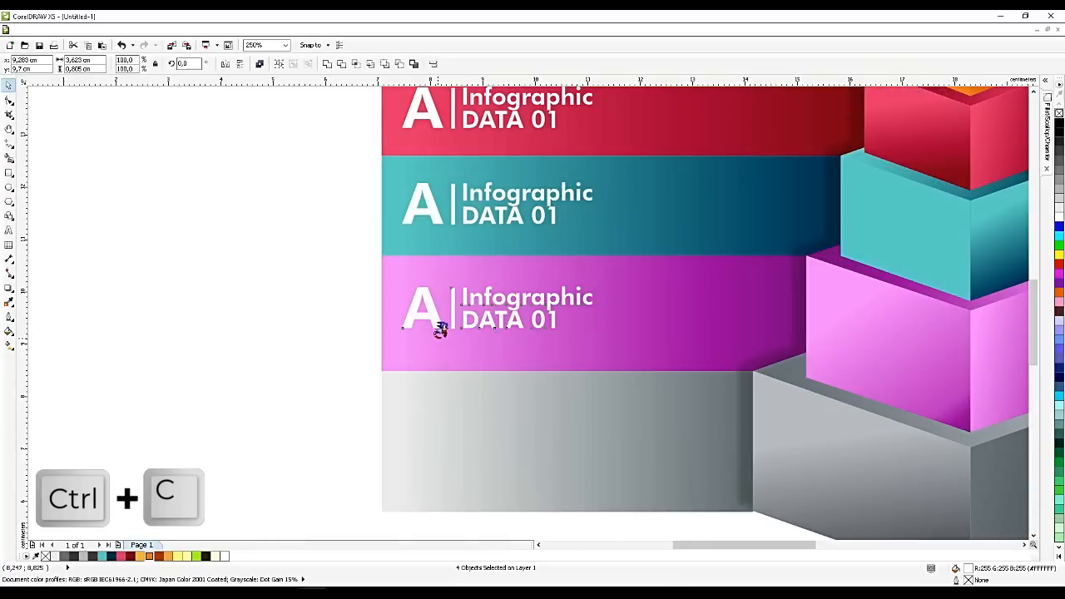
key("ctrl+v")
left_click_drag(434, 321, 435, 452)
left_click(308, 425)
scroll(537, 331, "down", 2)
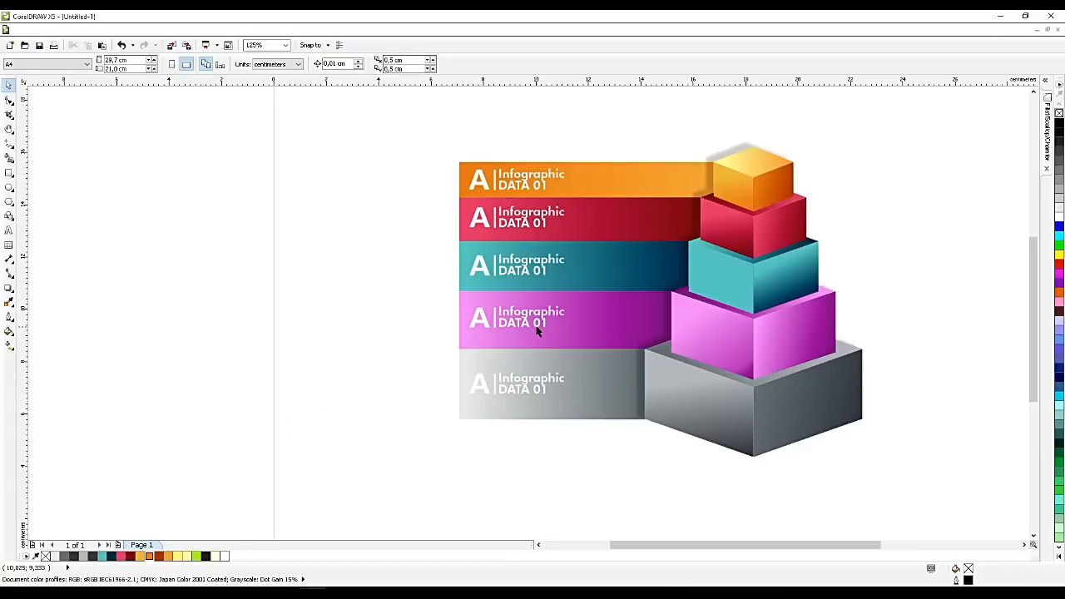
Change the letter on the red banner to B and the letter on the teal banner to C.
scroll(546, 390, "up", 2)
scroll(553, 391, "up", 2)
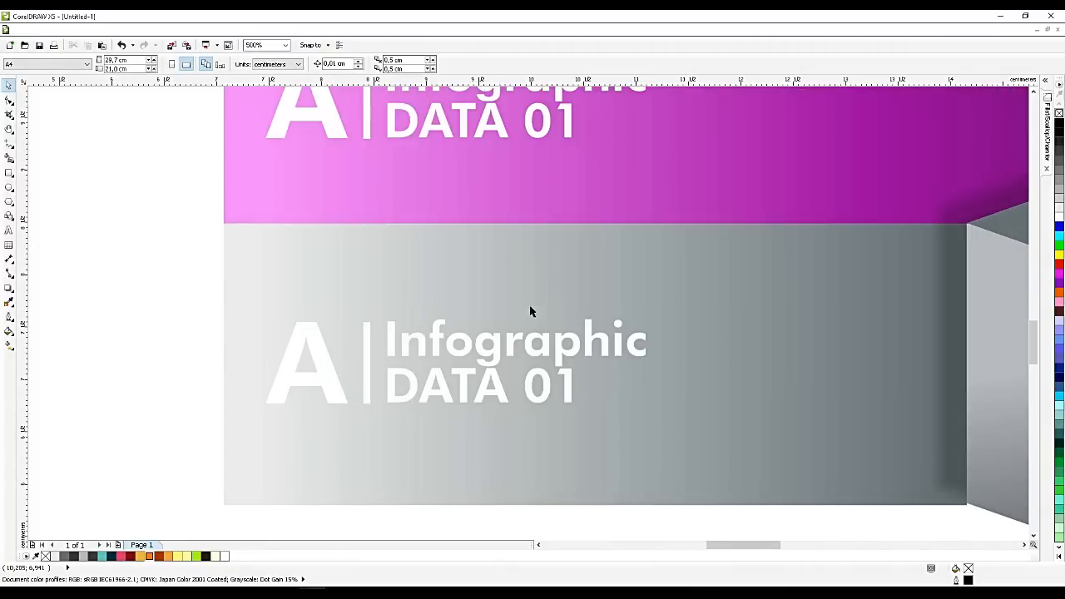
scroll(416, 316, "down", 2)
scroll(404, 218, "down", 2)
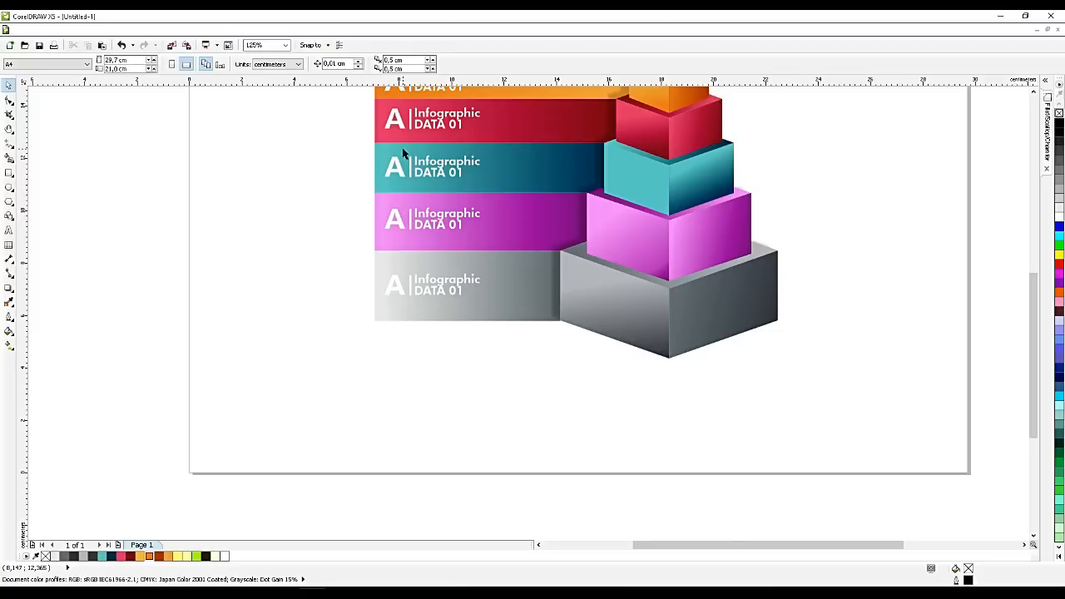
double_click(403, 123)
double_click(401, 119)
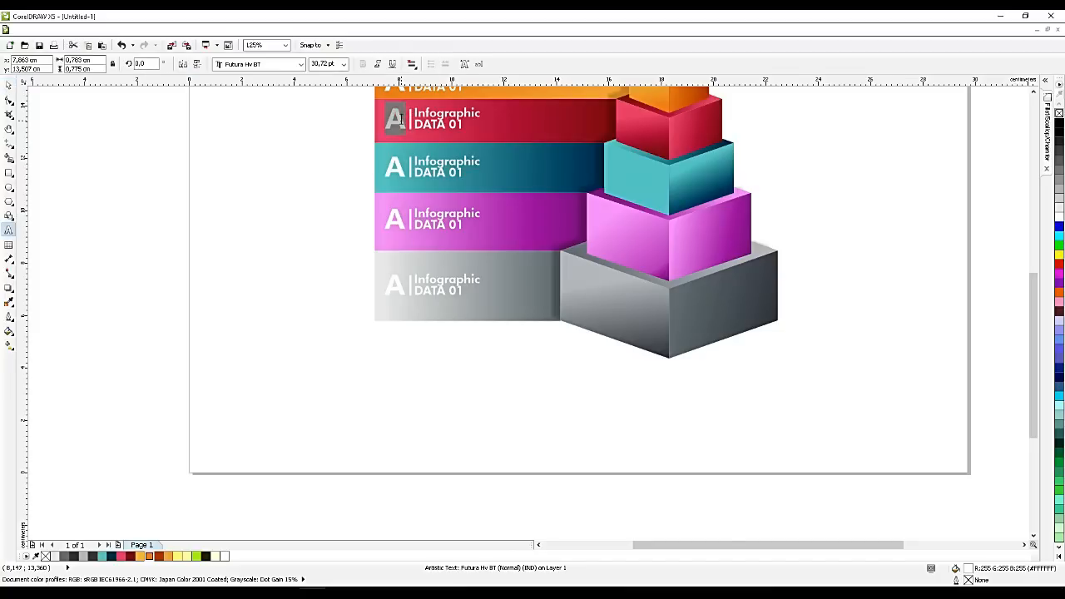
type("B")
double_click(400, 173)
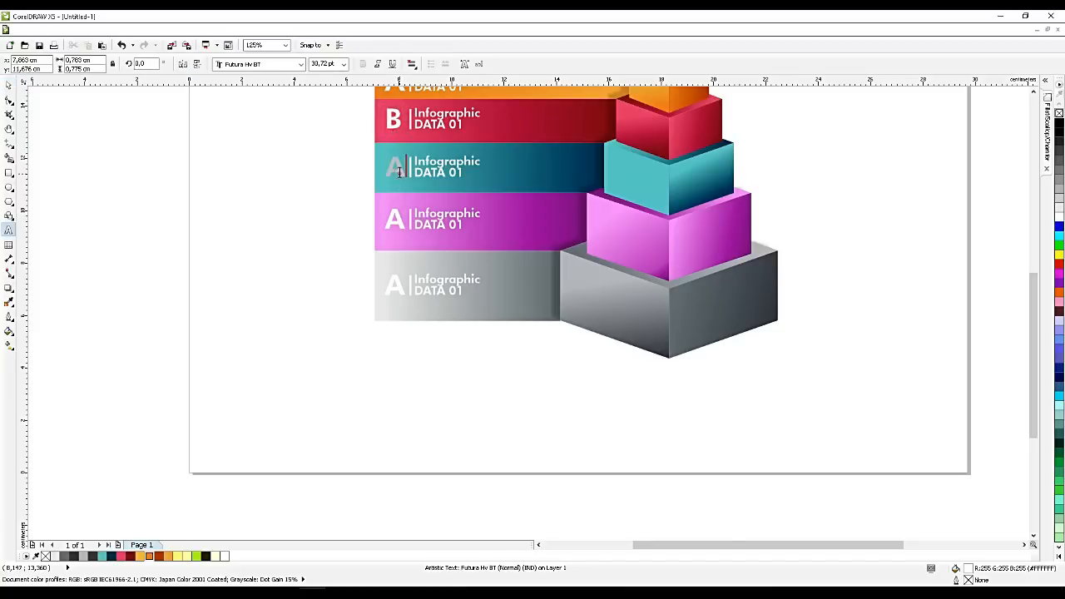
double_click(398, 169)
type("C")
Change the letter on the purple banner to D and the letter on the grey banner to E.
double_click(396, 219)
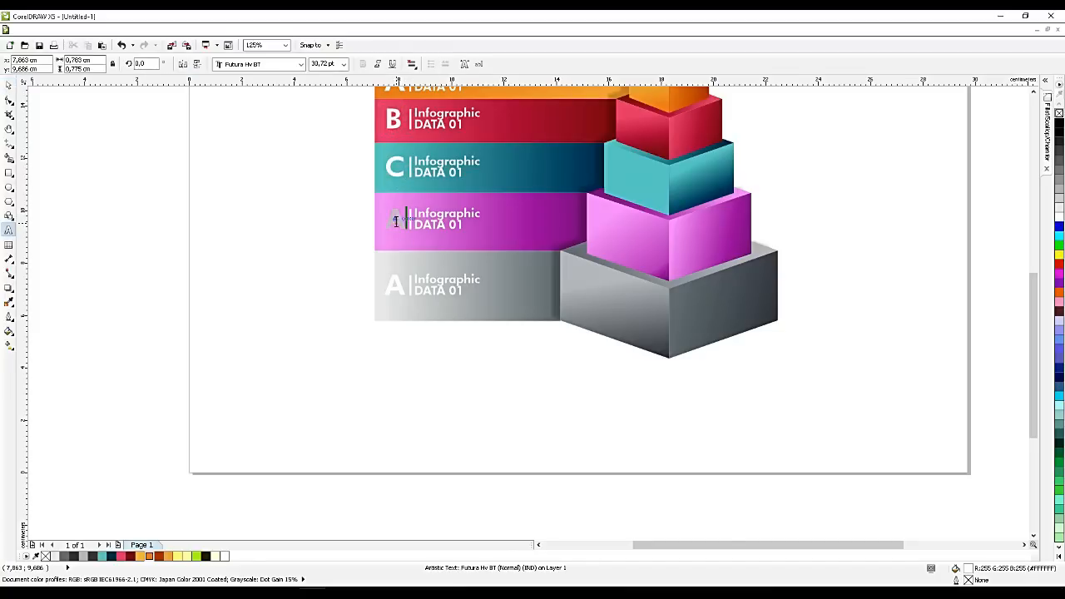
double_click(396, 219)
type("D")
double_click(396, 285)
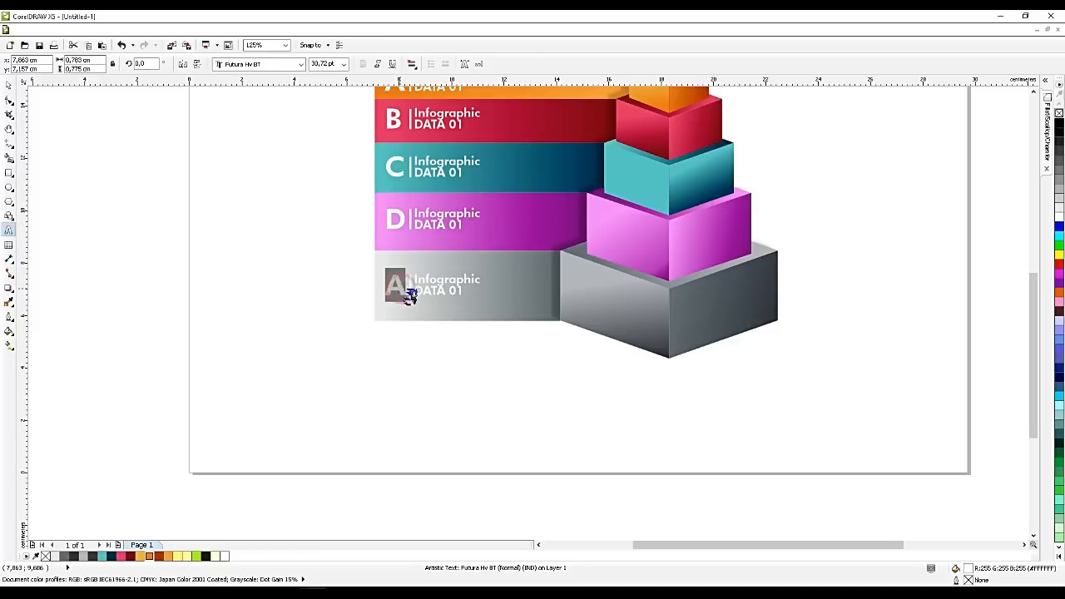
type("E")
left_click(10, 86)
left_click(105, 177)
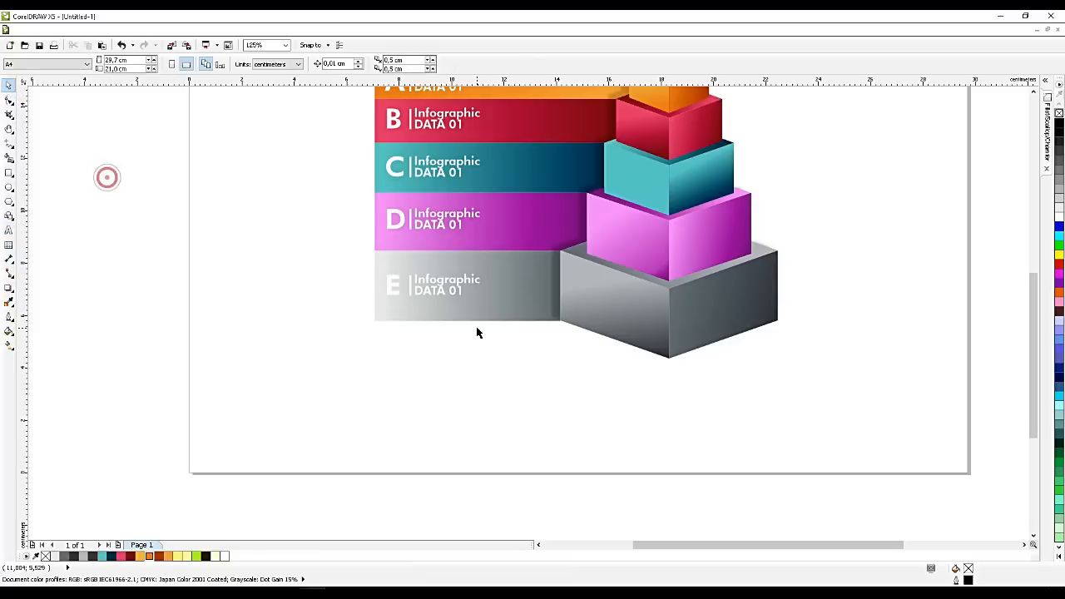
scroll(476, 330, "down", 2)
scroll(446, 285, "up", 2)
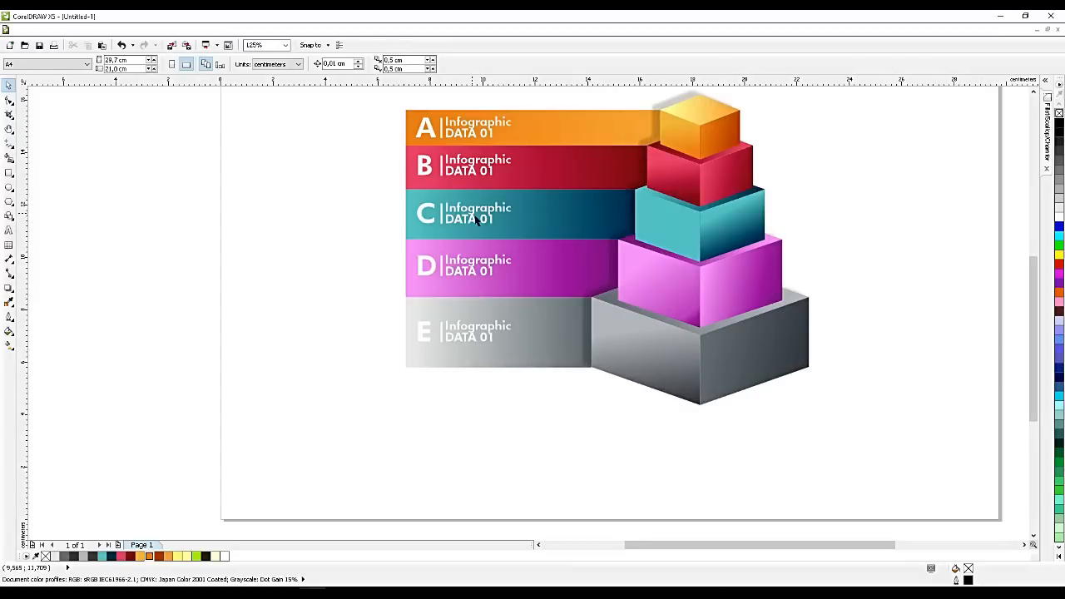
Change the data numbers on the red, teal, purple and grey banners to 02, 03, 04 and 05 respectively.
double_click(492, 169)
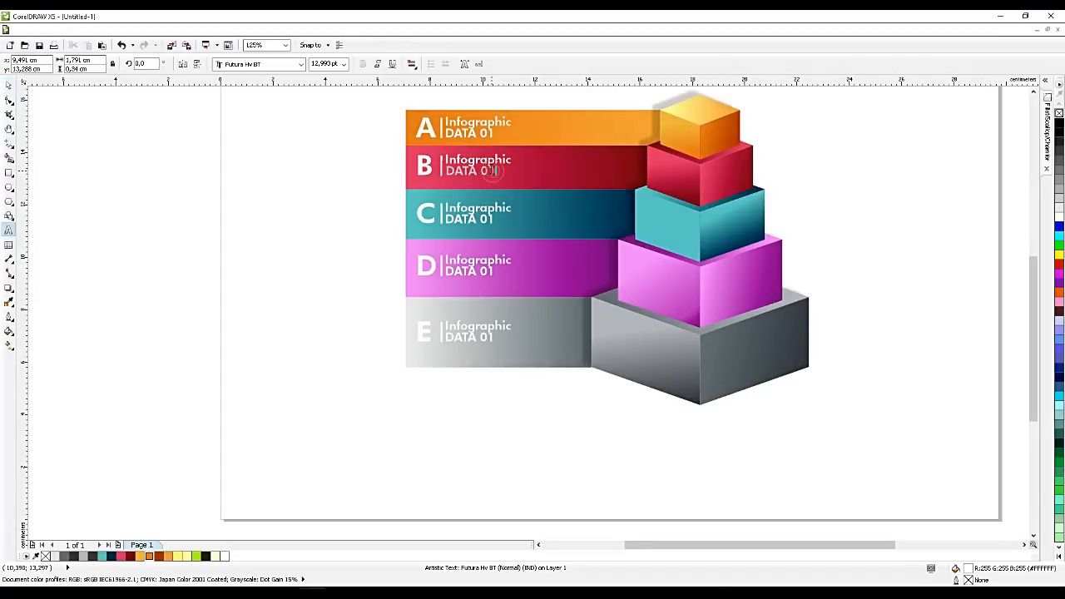
type("2")
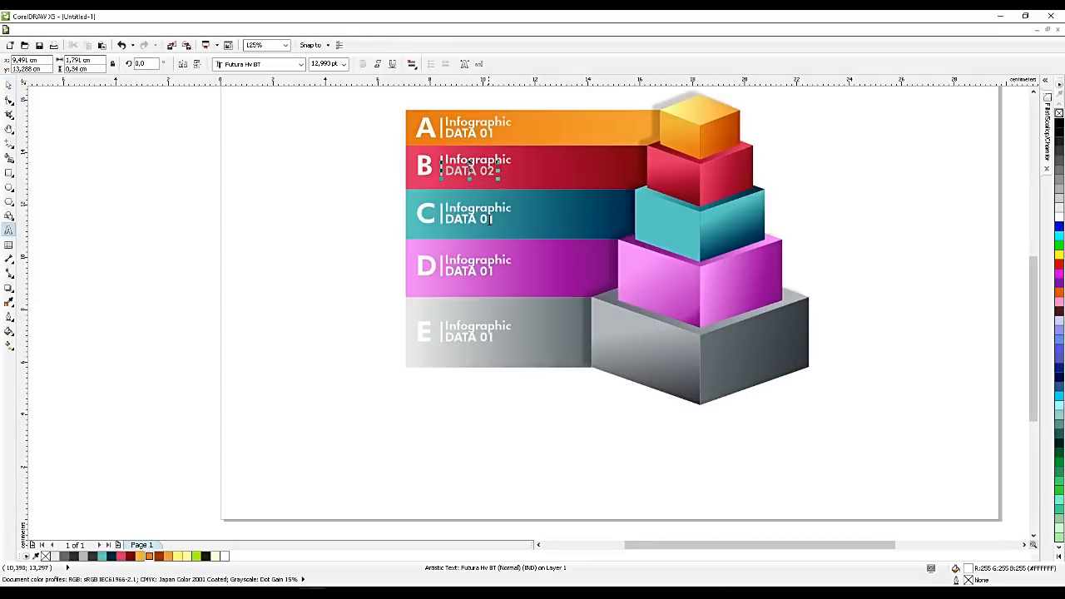
double_click(493, 219)
type("3")
double_click(492, 271)
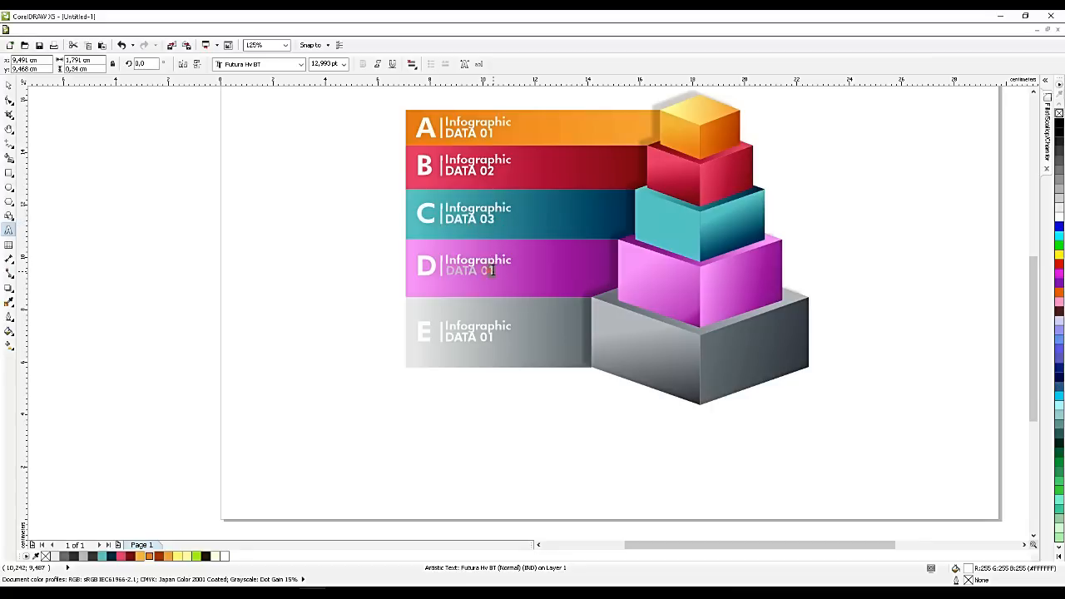
type("4")
double_click(491, 337)
type("5")
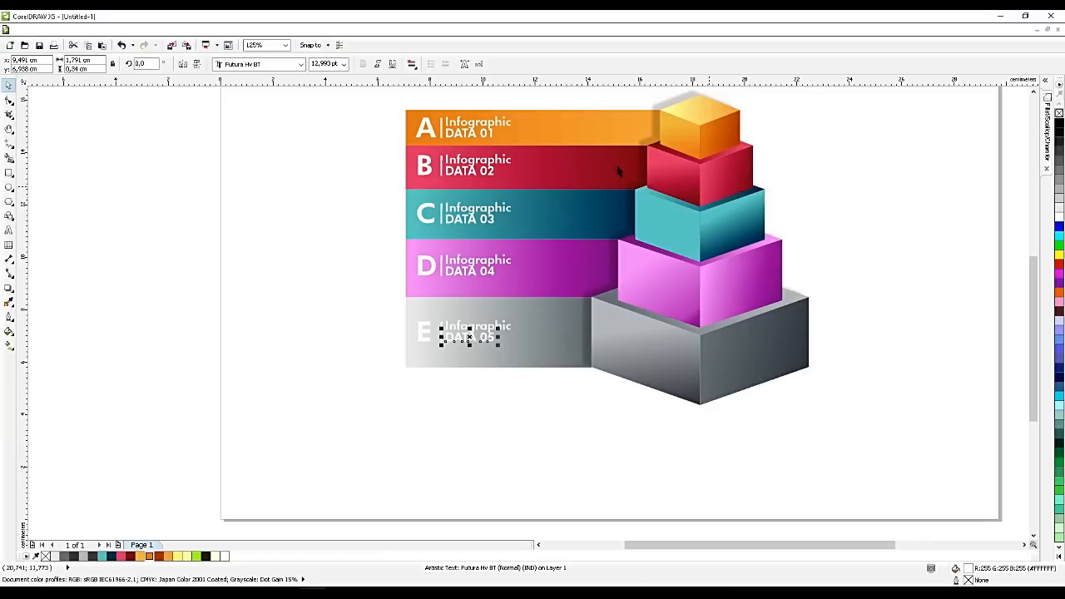
Duplicate the orange banner's DATA 01 text onto the orange cube and change the copy's wording to 10%.
left_click(471, 140)
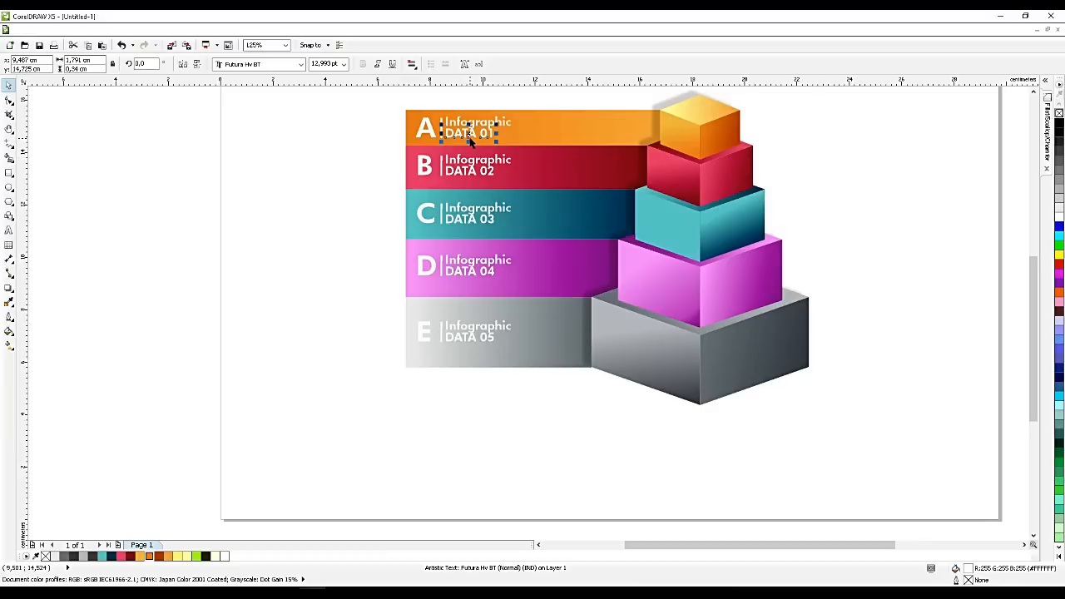
key("ctrl+d")
left_click_drag(470, 133, 683, 141)
scroll(682, 142, "up", 5)
double_click(677, 146)
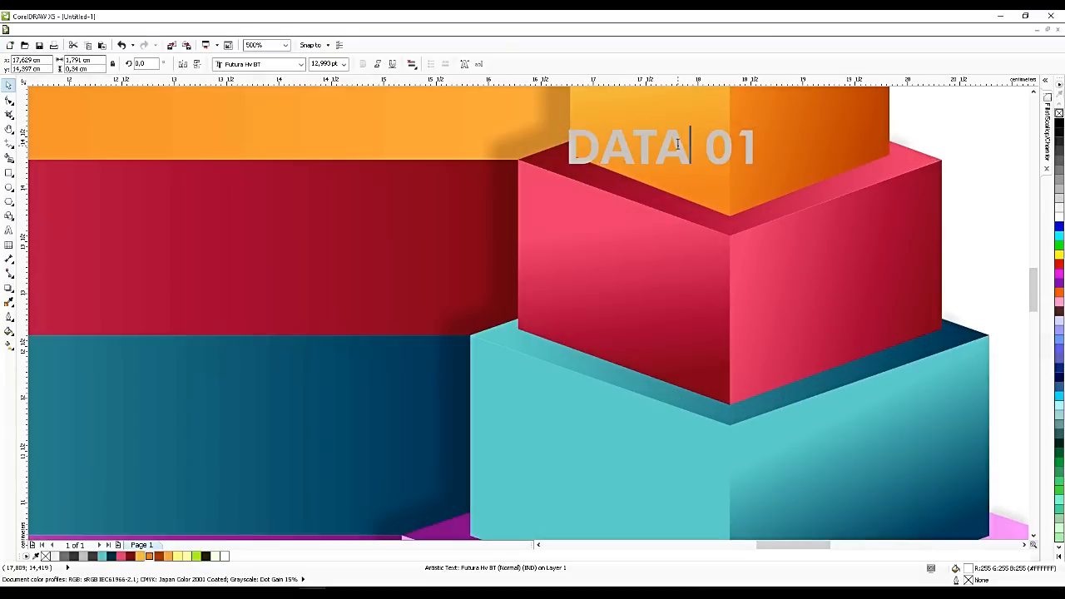
key("ctrl+a")
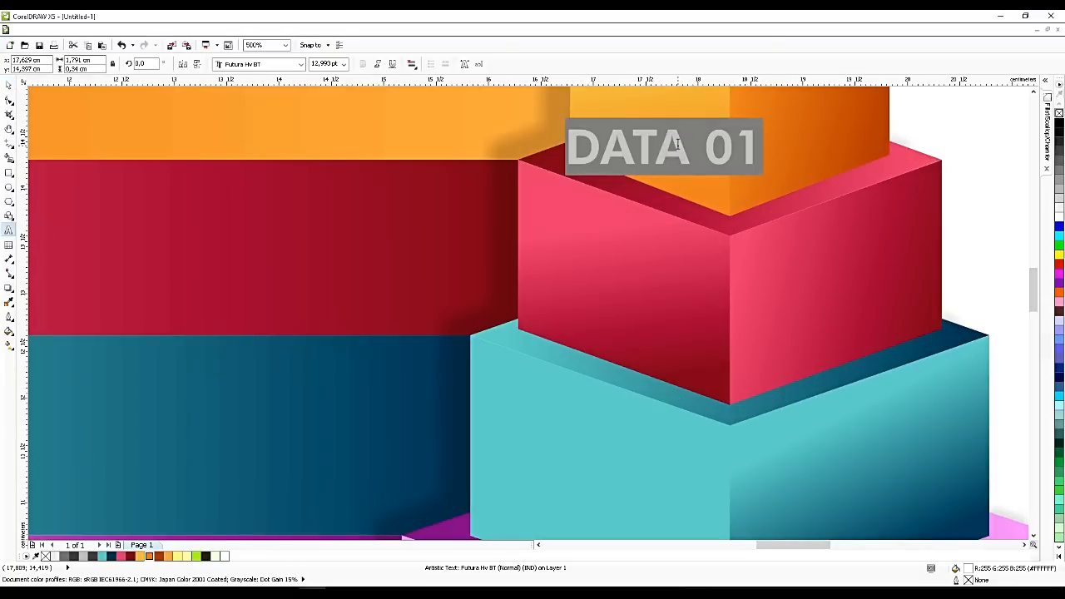
type("10%")
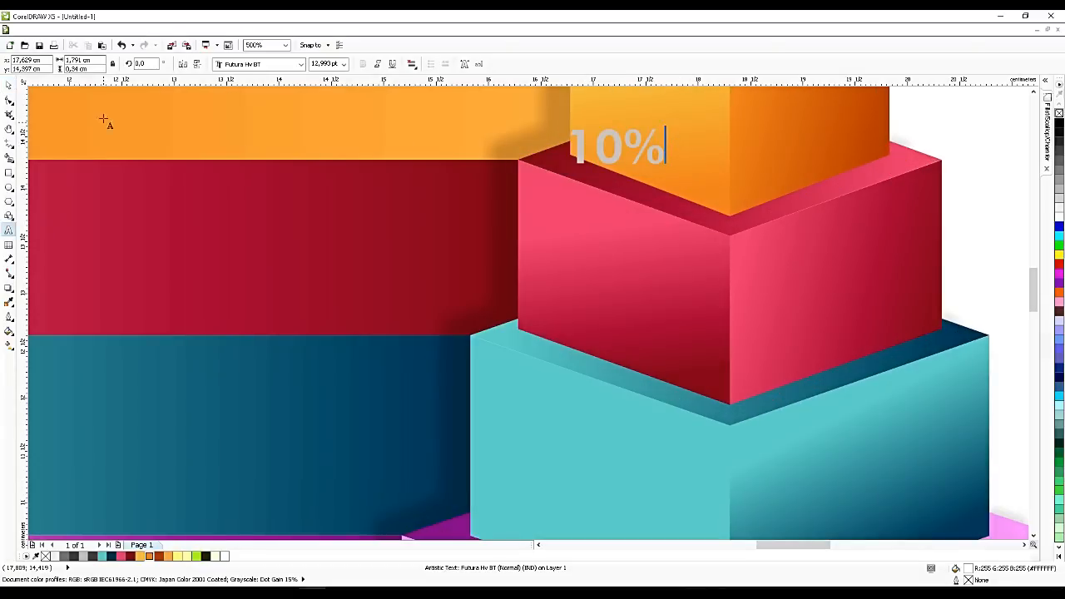
Fit the 10% text to the lower corner of the orange cube's left face, rotated to 339° and reduced to about 8.3 pt.
left_click(9, 85)
left_click_drag(618, 151, 654, 154)
left_click_drag(705, 130, 703, 153)
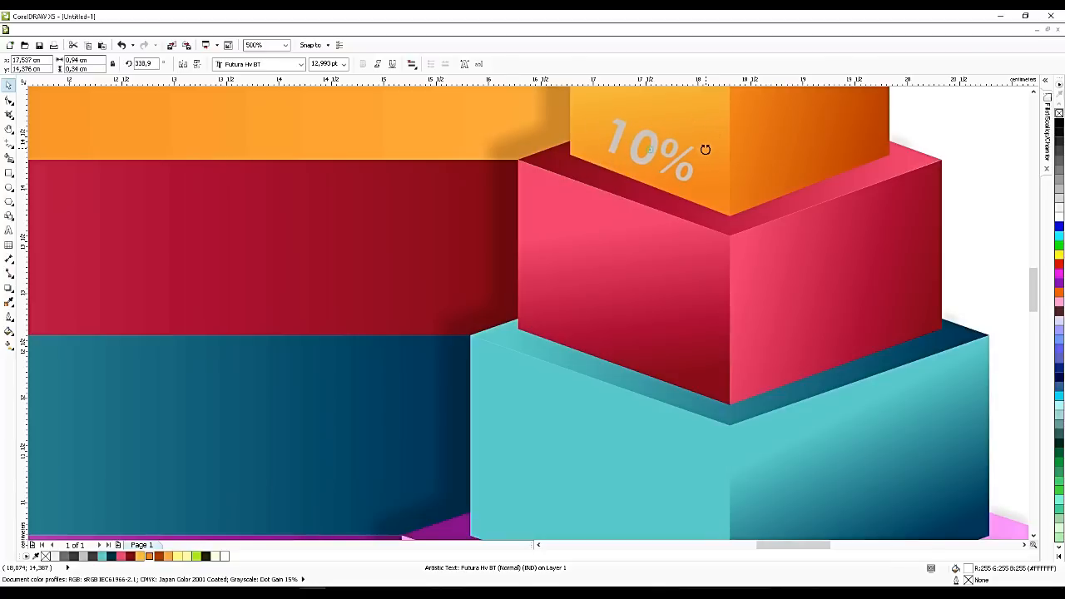
left_click_drag(705, 149, 706, 151)
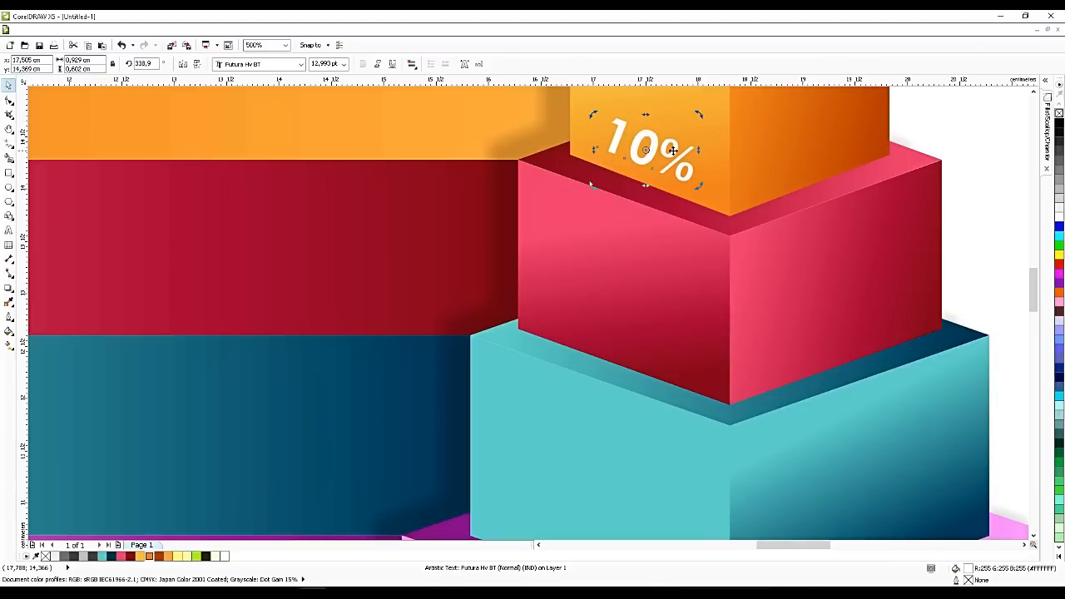
key("ctrl+z")
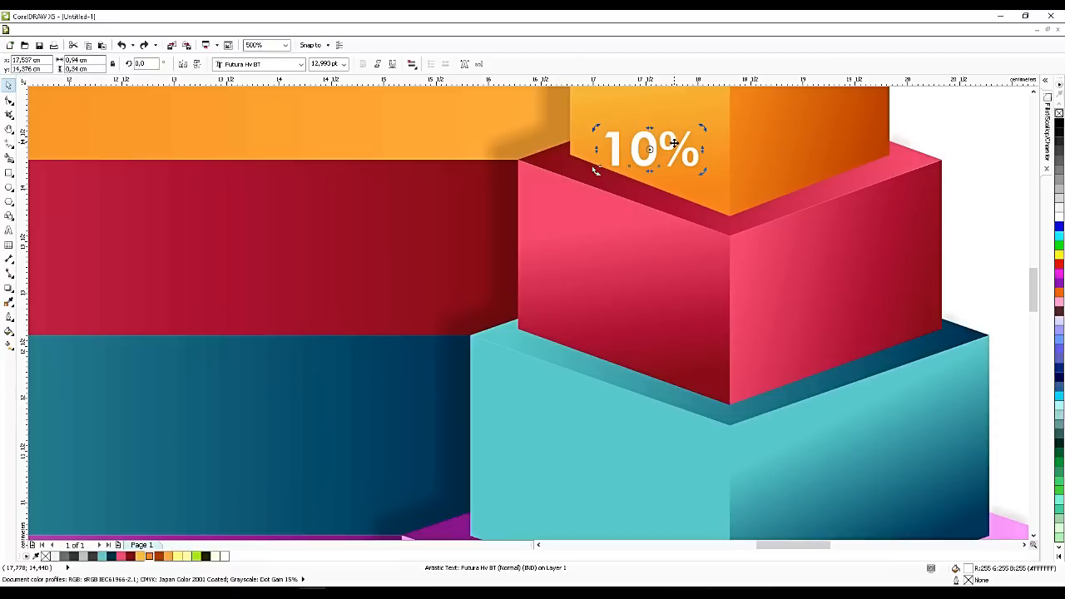
mouse_move(703, 129)
left_mouse_down()
mouse_move(668, 138)
mouse_move(663, 155)
mouse_move(713, 163)
left_mouse_up()
left_click(671, 163)
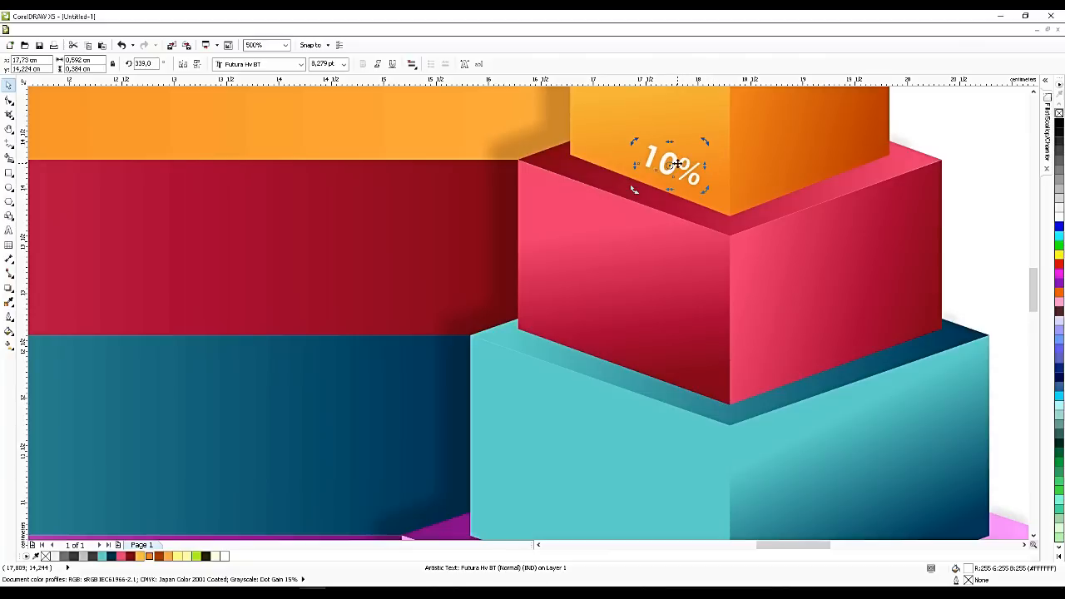
Copy the 10% text straight down onto the lower corner of the red block's left face.
key("ctrl+c")
key("ctrl+v")
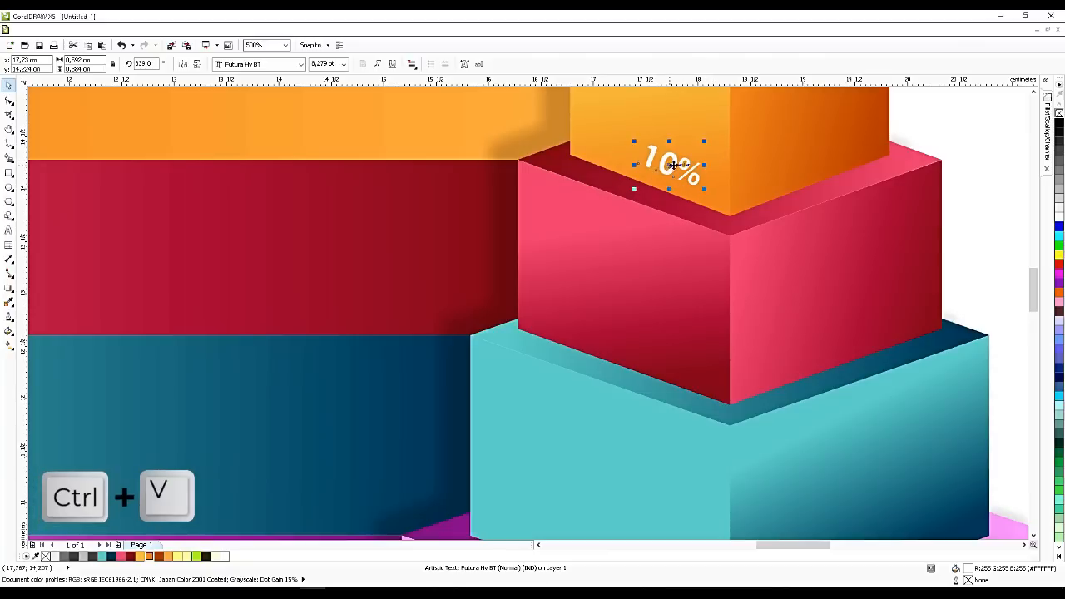
left_click_drag(673, 165, 674, 361)
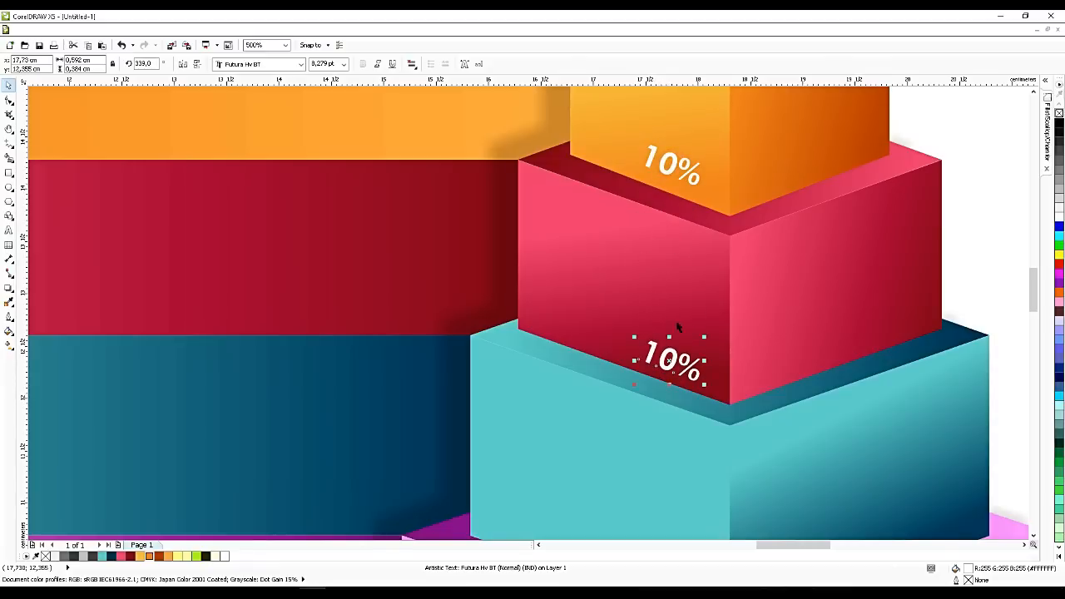
Copy the 10% text onto the left faces of the teal and purple blocks, aligned beneath the red block's text.
scroll(678, 326, "down", 3)
scroll(681, 319, "up", 2)
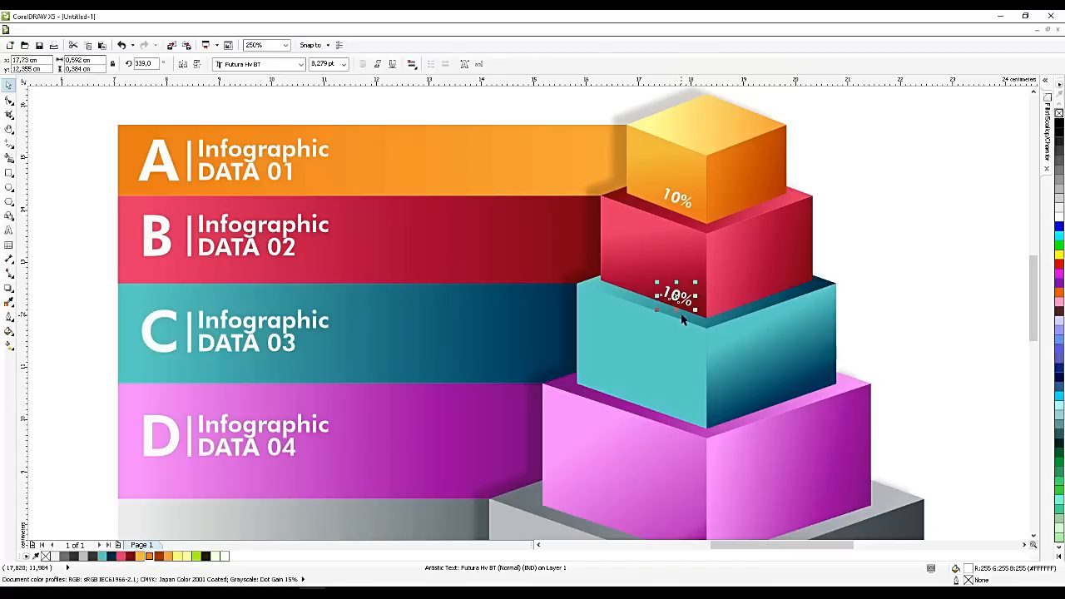
key("ctrl+c")
key("ctrl+v")
left_click_drag(685, 307, 677, 530)
key("ctrl+c")
key("ctrl+v")
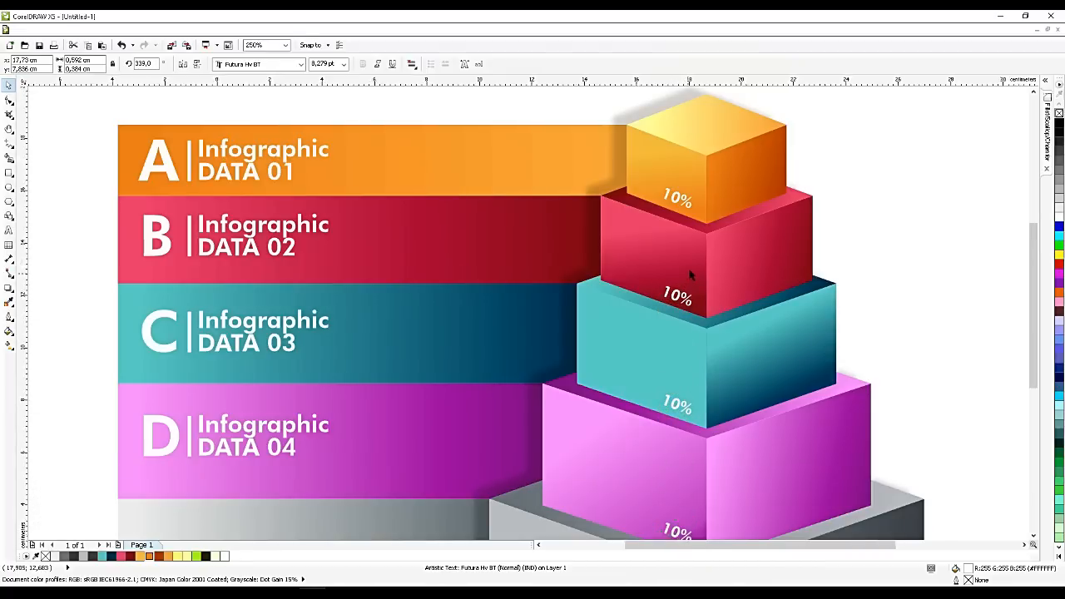
Copy the 10% text onto the grey block's left face, aligned vertically with the percentages above.
scroll(690, 275, "down", 3)
scroll(690, 424, "up", 3)
key("ctrl+c")
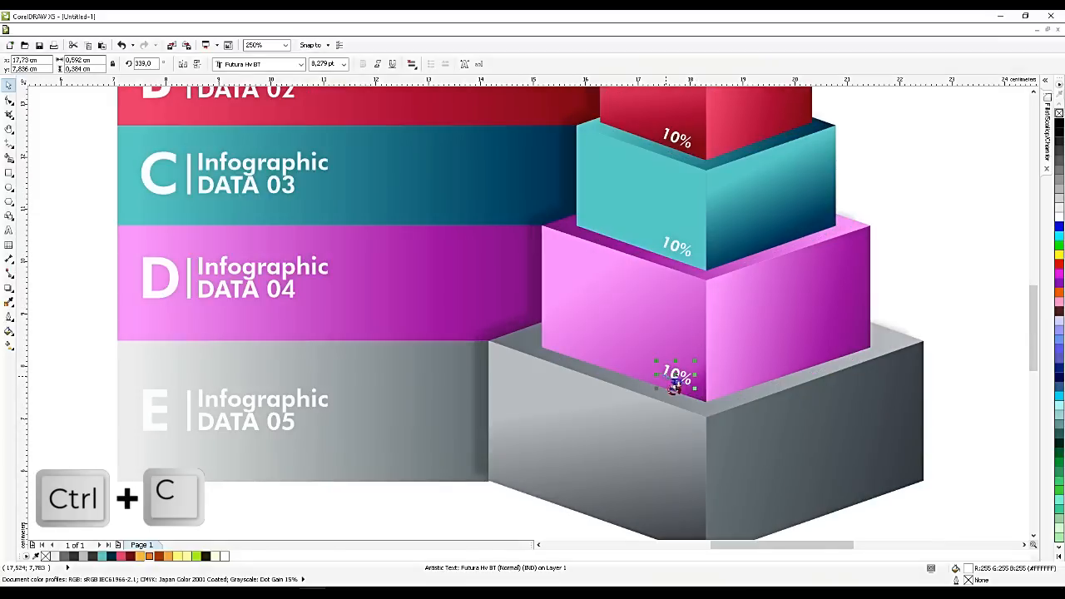
key("ctrl+v")
left_click_drag(672, 377, 679, 440)
scroll(704, 319, "down", 3)
scroll(680, 473, "up", 3)
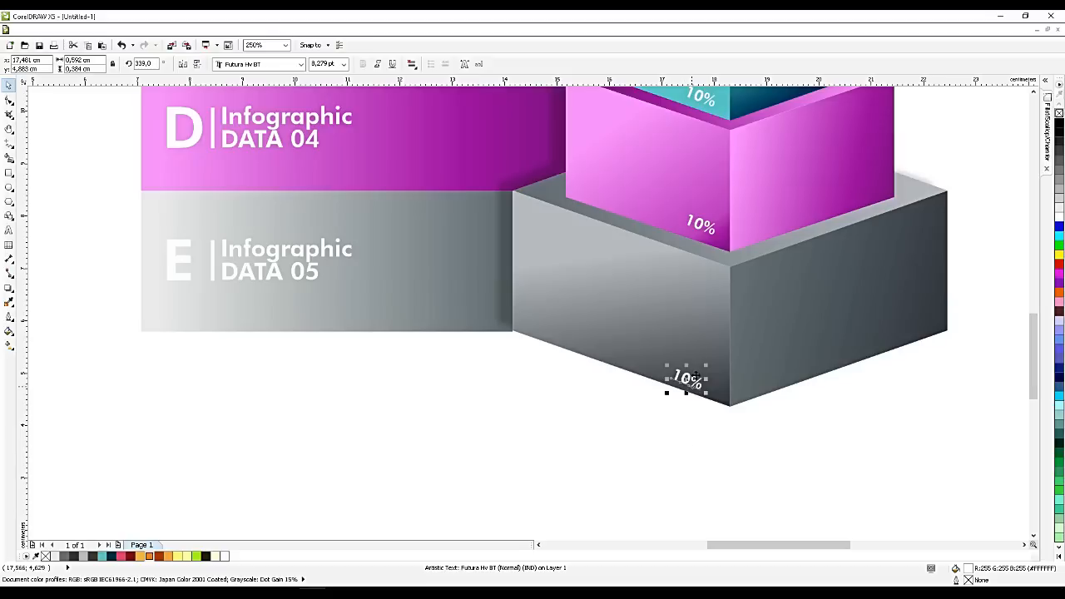
key("ctrl+z")
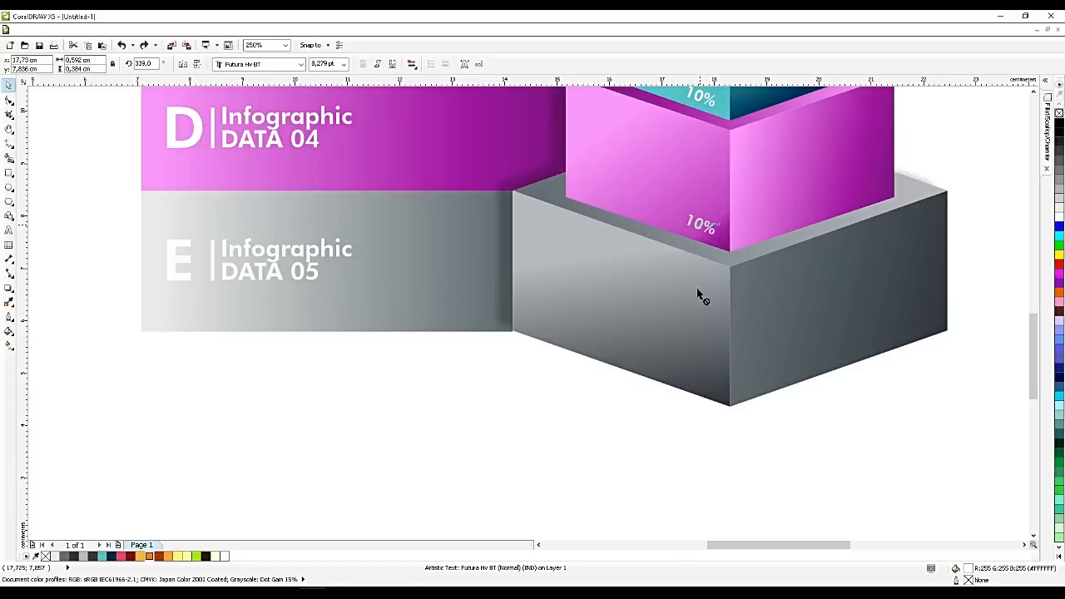
left_click_drag(698, 289, 675, 367)
right_click(701, 378)
Change the percentage on the grey block to 80% and the one on the purple block to 60%.
scroll(702, 379, "up", 1)
double_click(704, 378)
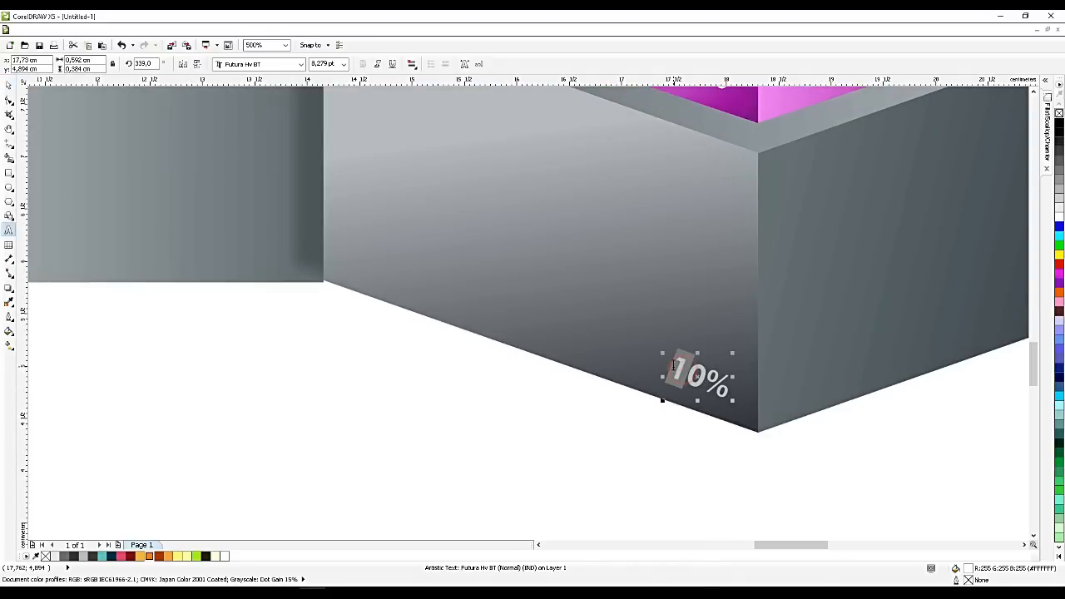
type("8")
scroll(691, 387, "down", 1)
left_click(685, 228)
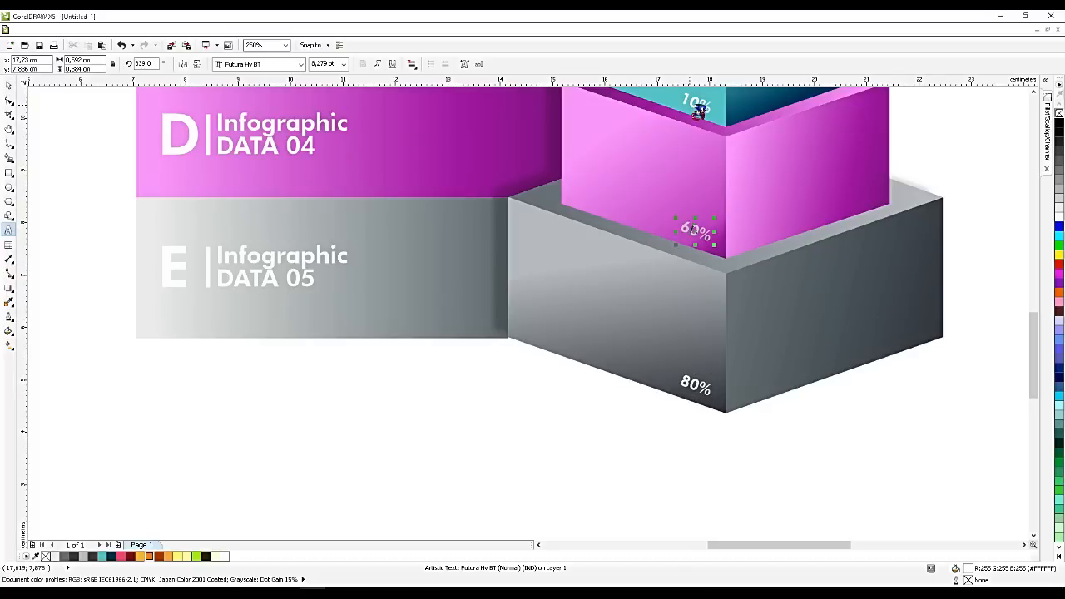
Change the percentage on the teal block to 40% and the one on the red block to 20%.
left_click(684, 100)
scroll(728, 262, "down", 1)
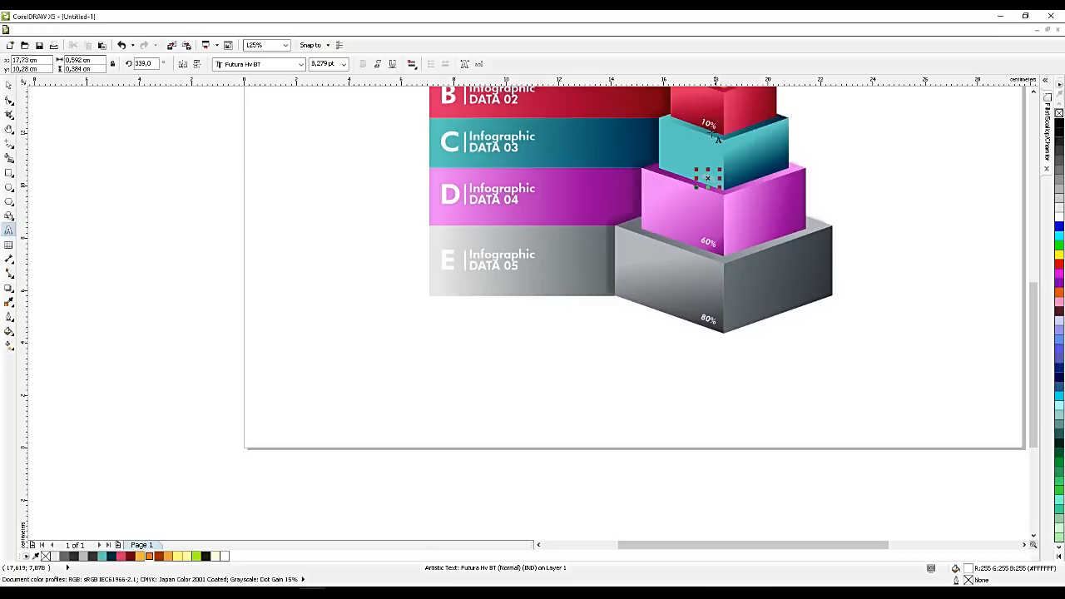
scroll(709, 118, "up", 1)
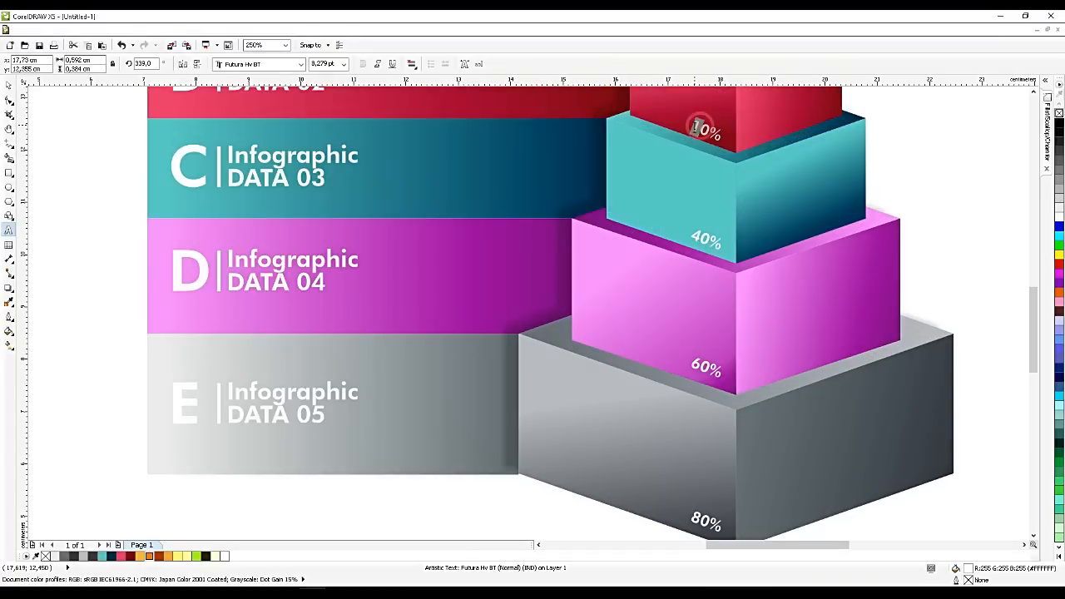
type("2")
left_click(12, 87)
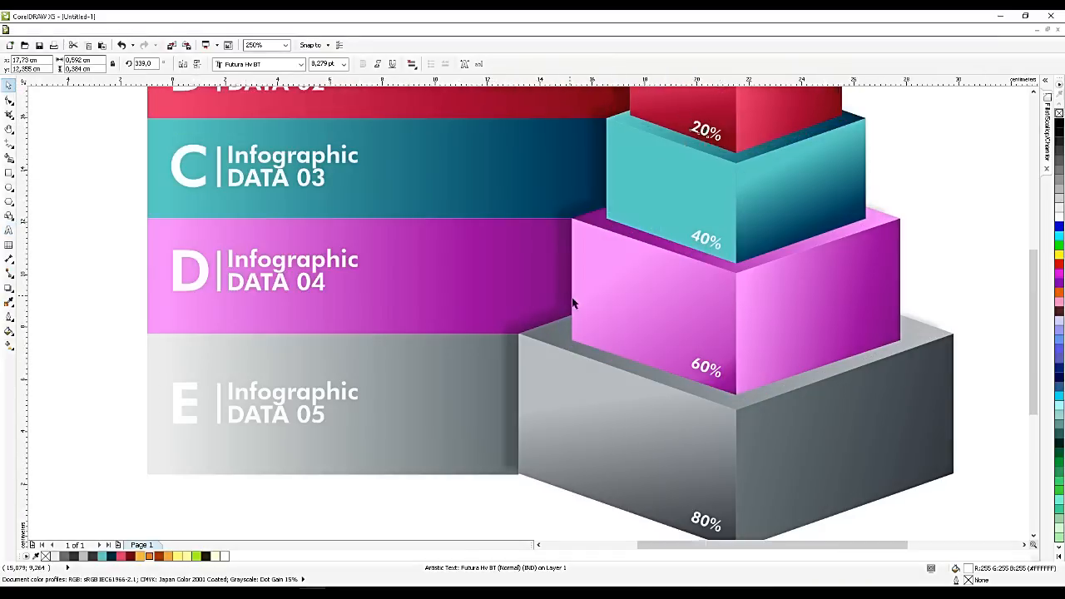
Group the whole infographic and move it into the page's right half, centred at about X 19 cm, Y 10.5 cm.
scroll(569, 295, "down", 1)
left_click(768, 417)
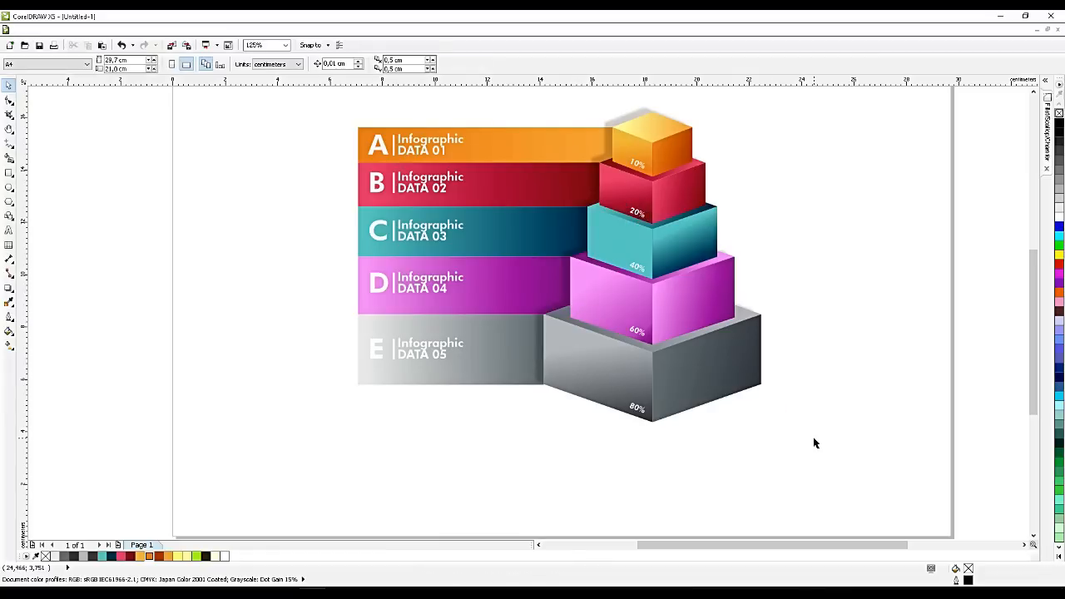
left_click_drag(822, 477, 313, 87)
key("ctrl+g")
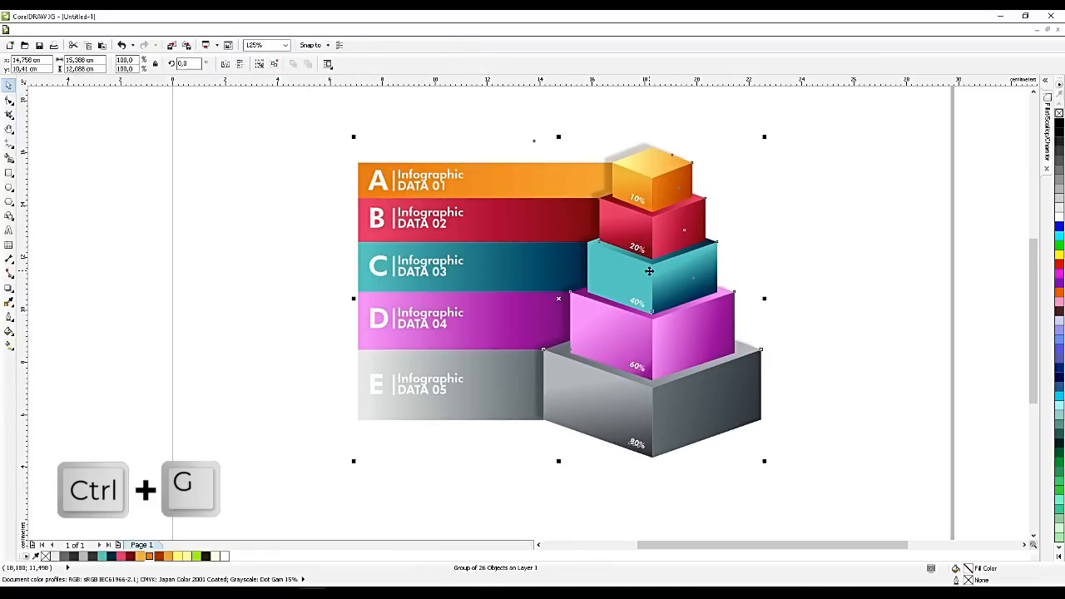
left_click_drag(649, 271, 789, 288)
key("ctrl+z")
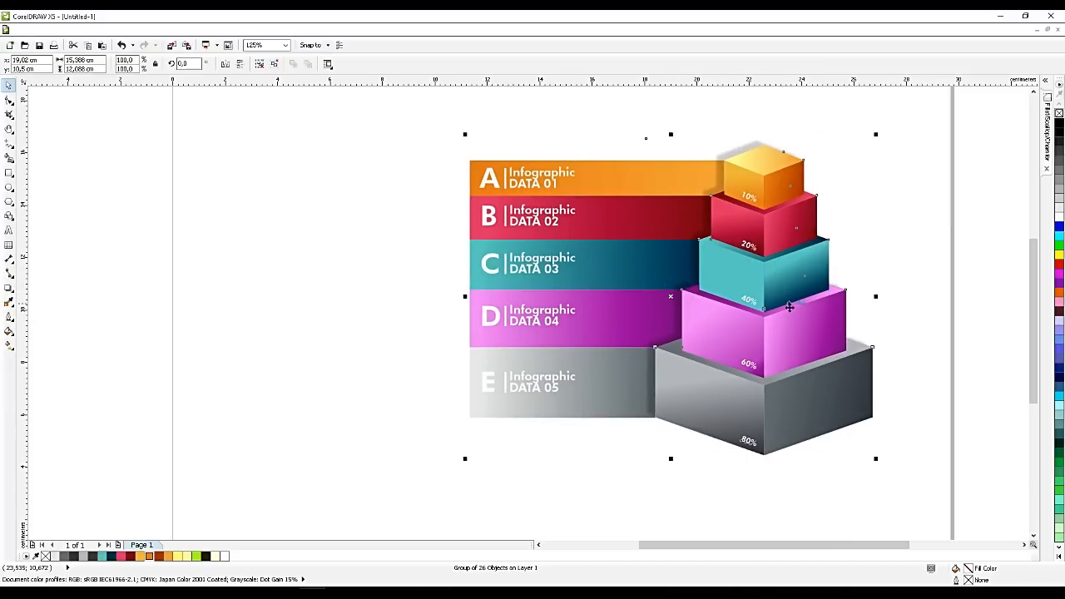
scroll(789, 307, "down", 2)
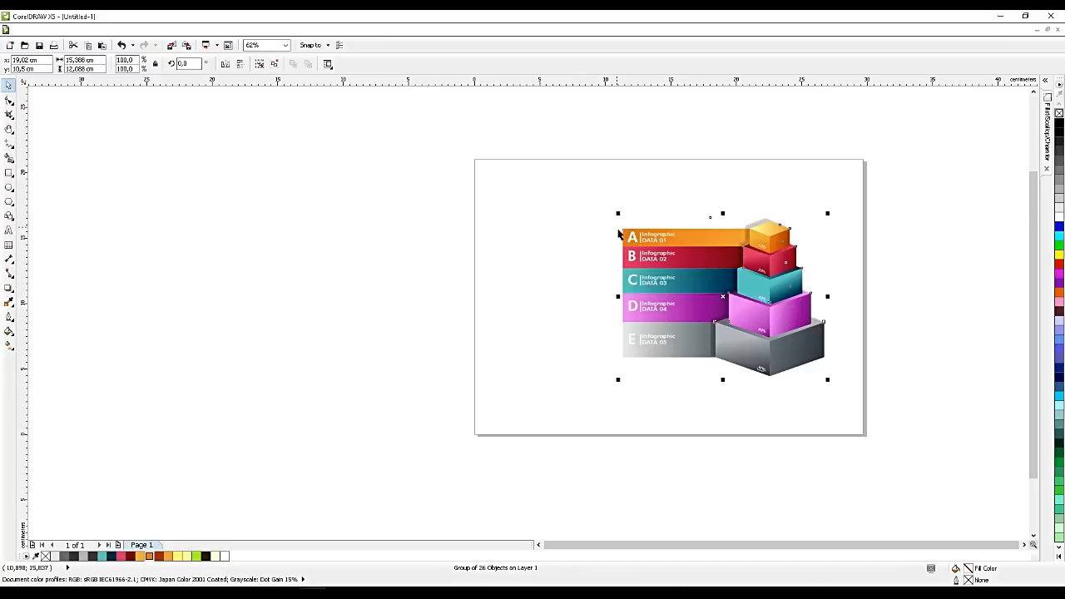
scroll(618, 234, "up", 2)
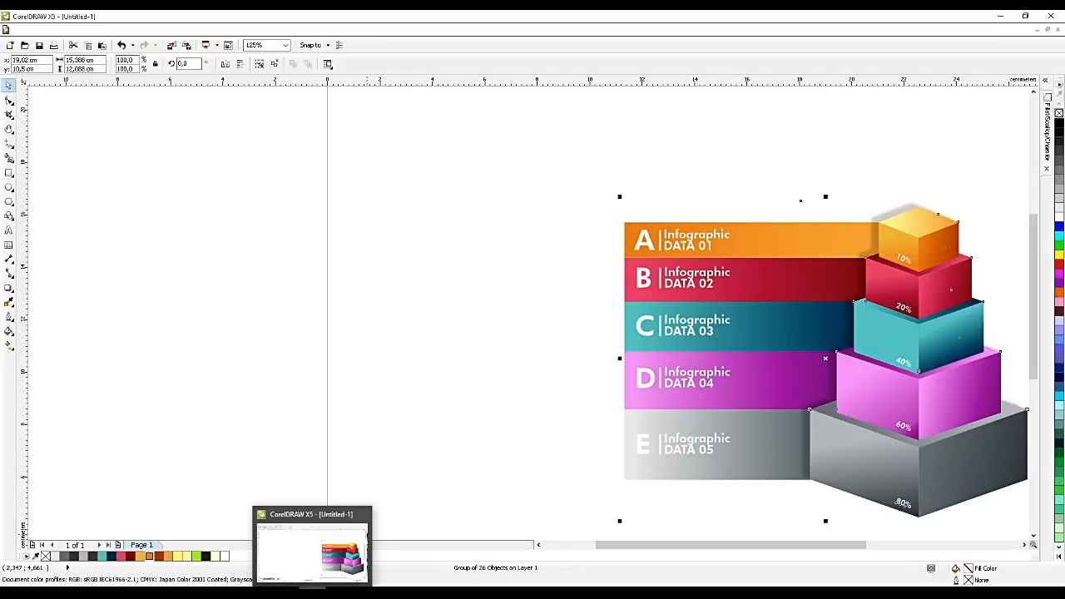
Switch to the Icon PowerPOINT folder in File Explorer and select Icon17, Icon18, Icon19, Icon20 and Icon22 together.
left_click(176, 594)
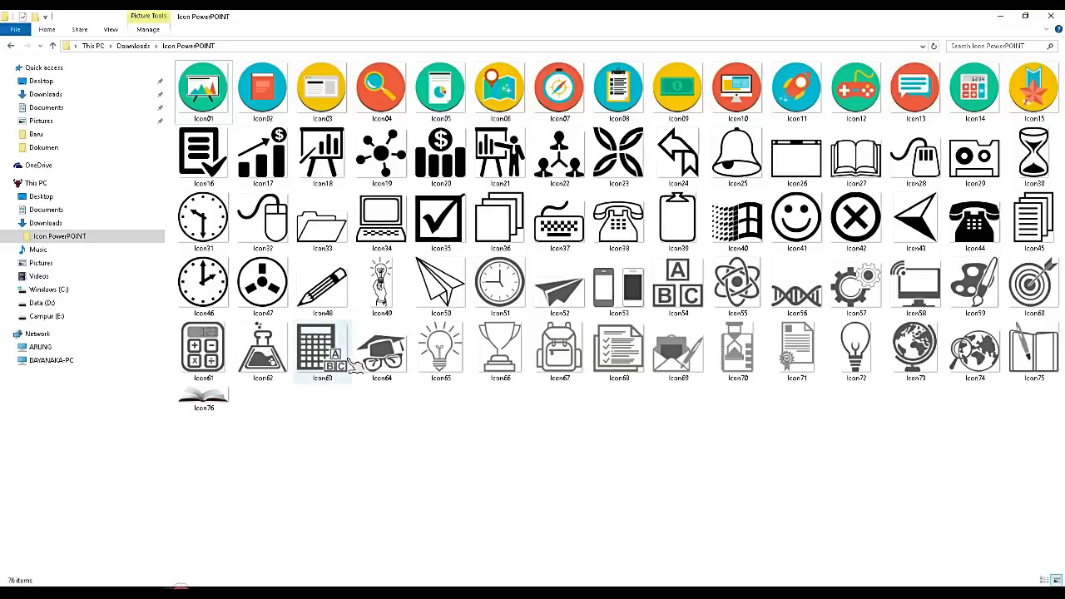
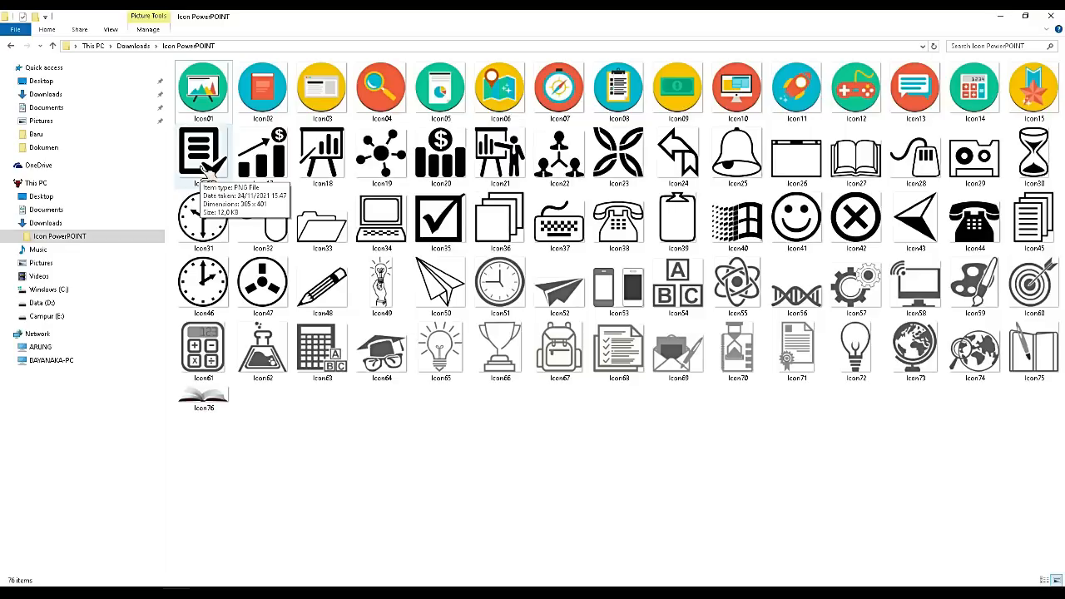
left_click(265, 158)
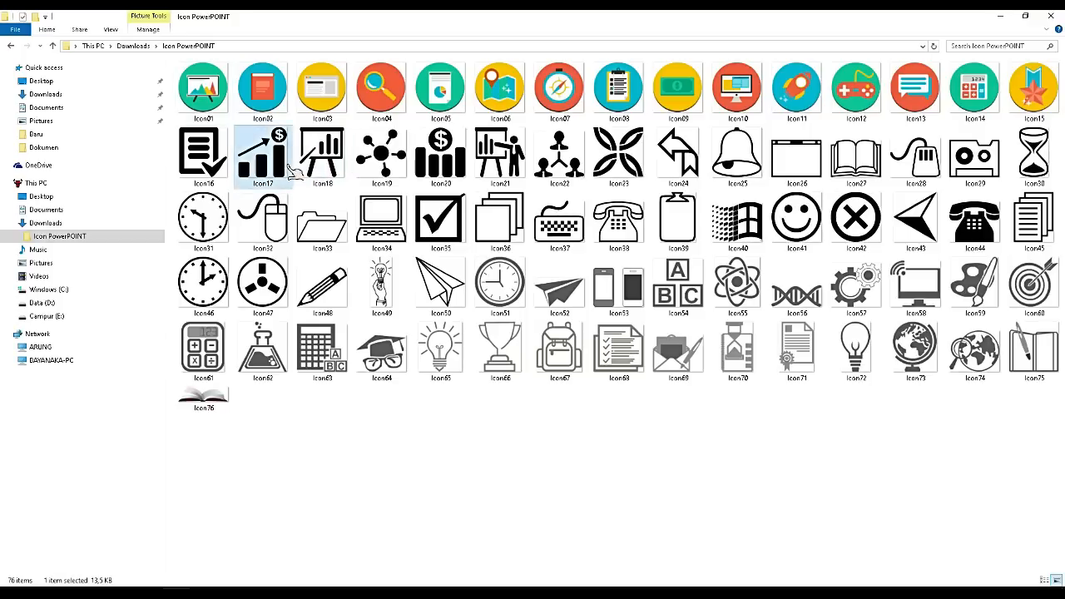
left_click(316, 164, "ctrl")
left_click(398, 170, "ctrl")
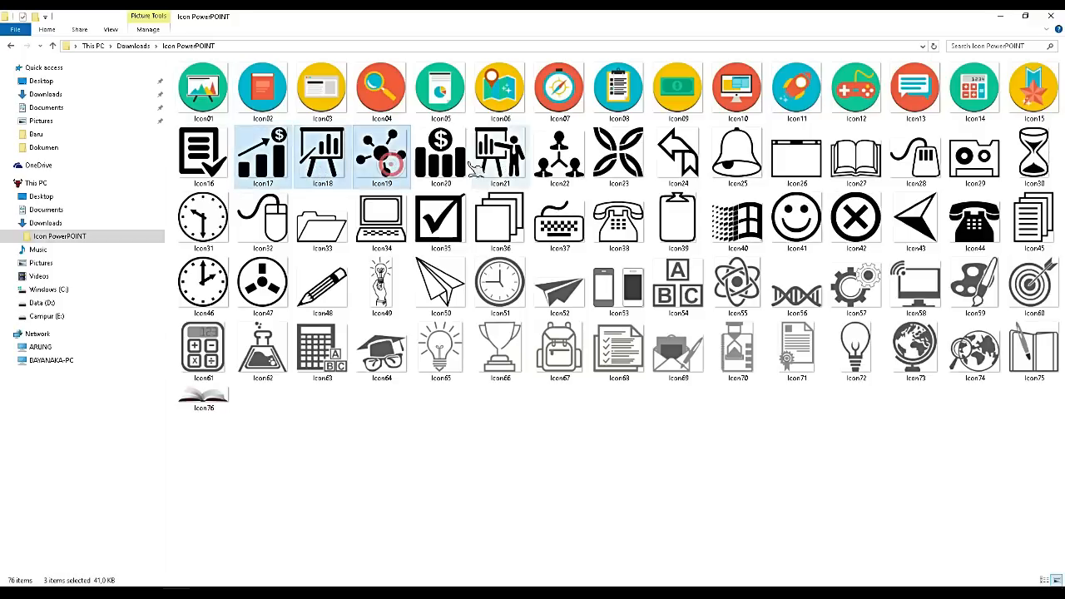
left_click(441, 165, "ctrl")
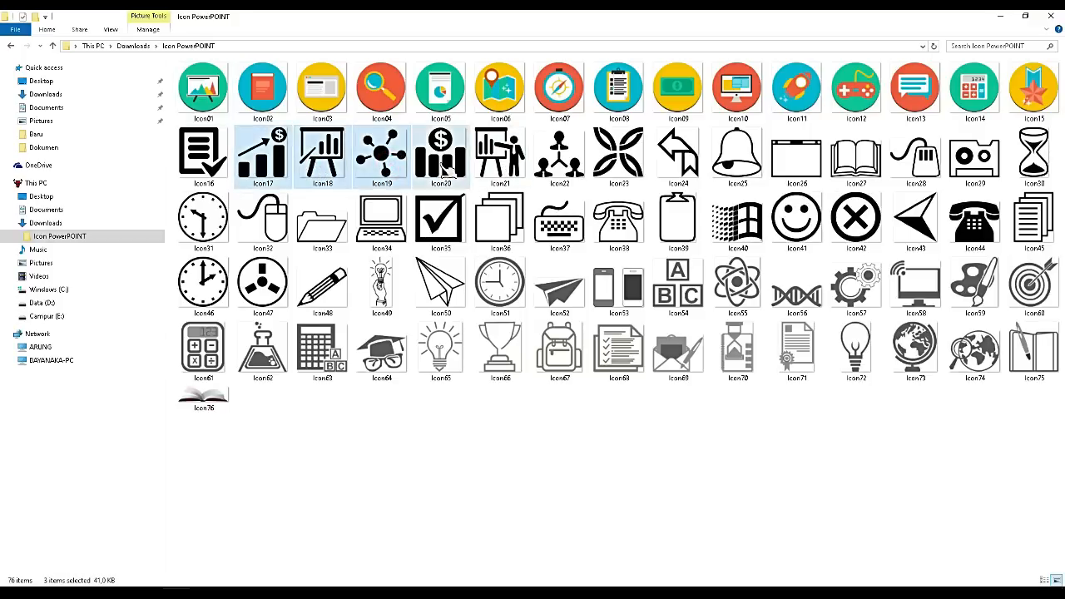
left_click(573, 171, "ctrl")
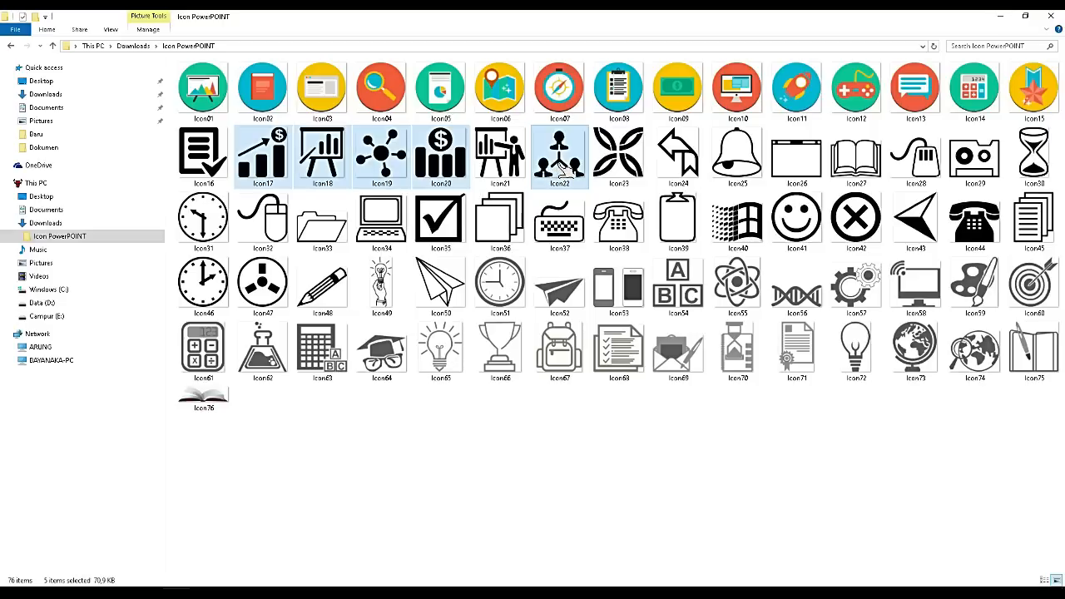
left_click(1015, 165, "ctrl")
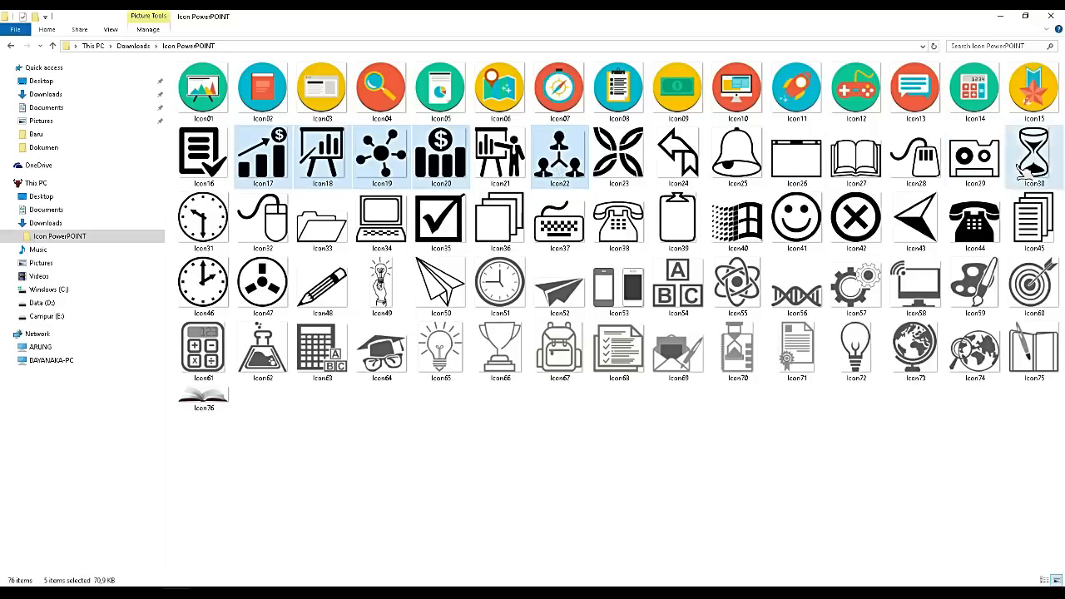
left_click(492, 165)
left_click_drag(491, 165, 608, 240)
left_click(514, 326)
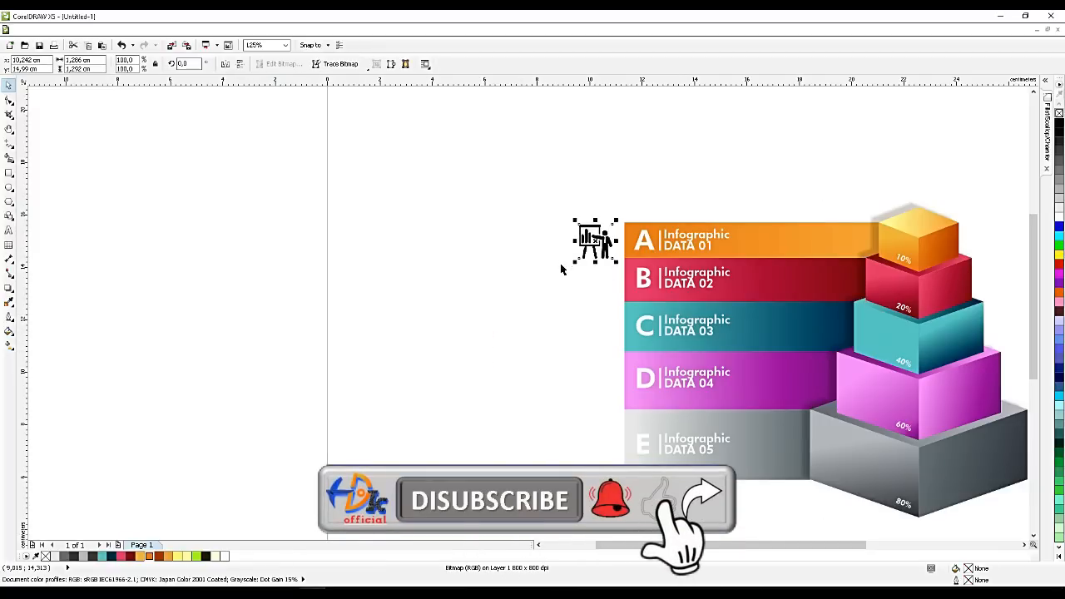
scroll(561, 281, "down", 3)
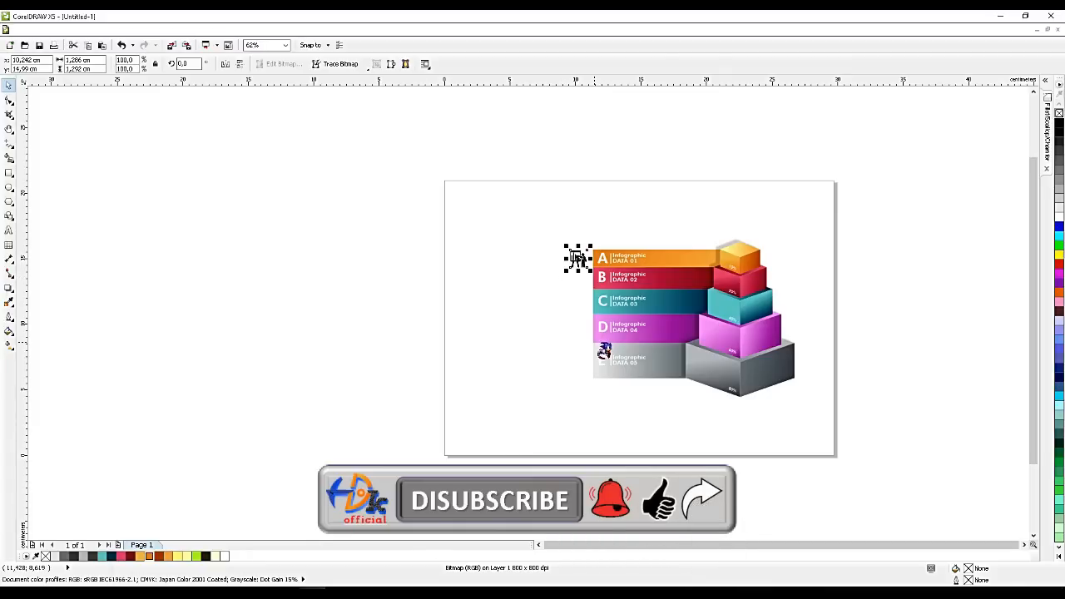
key("Delete")
Switch to the Icon PowerPOINT folder, select Icon17 through Icon21 together and import them onto the CorelDRAW page.
left_click(174, 592)
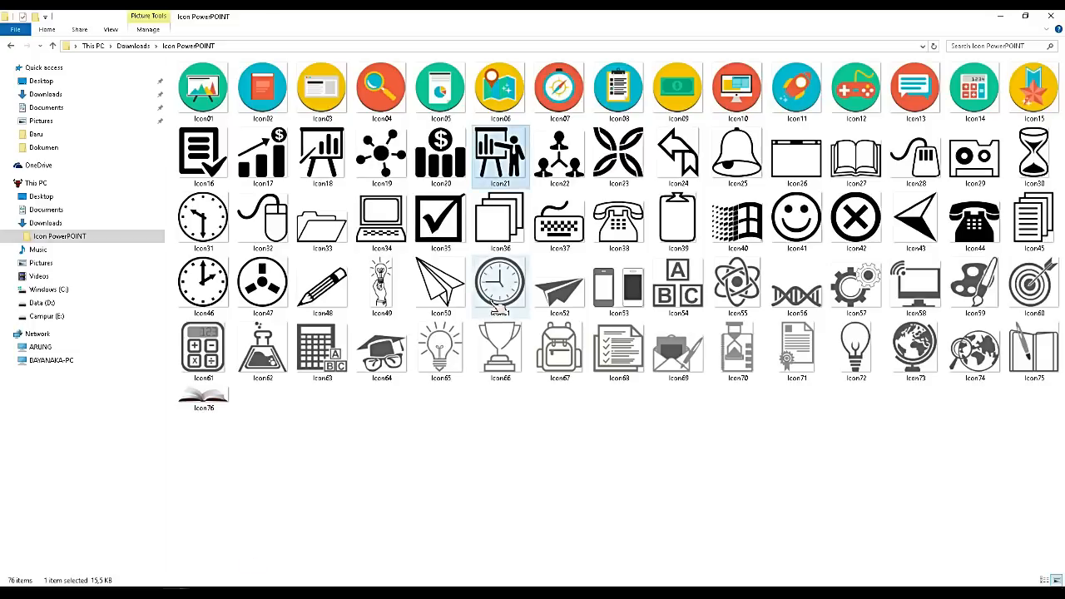
left_click(262, 154)
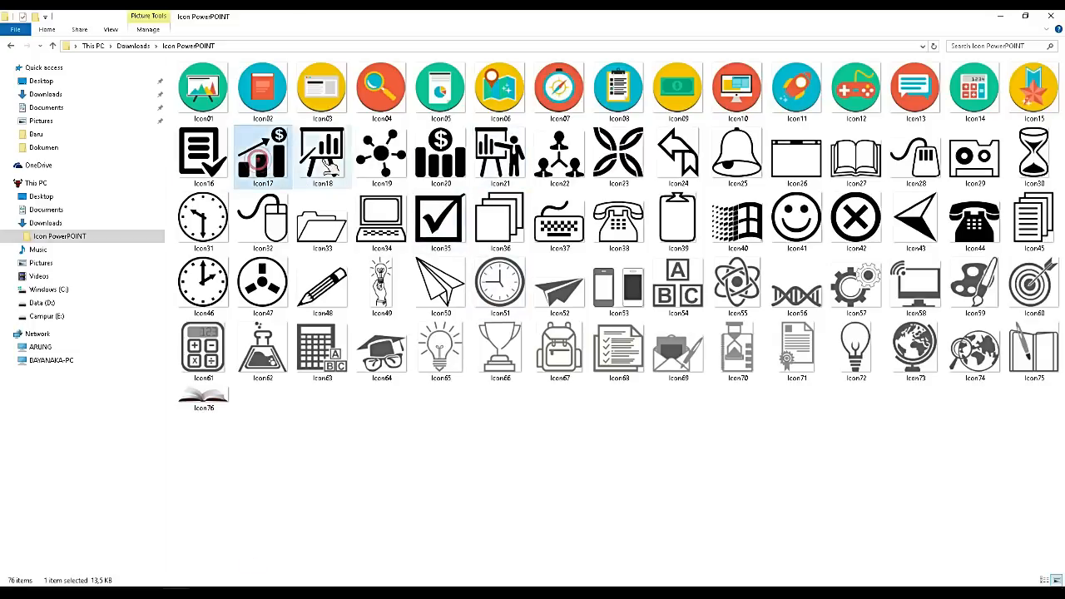
left_click(338, 166, "ctrl")
left_click(381, 158, "ctrl")
left_click(440, 160, "ctrl")
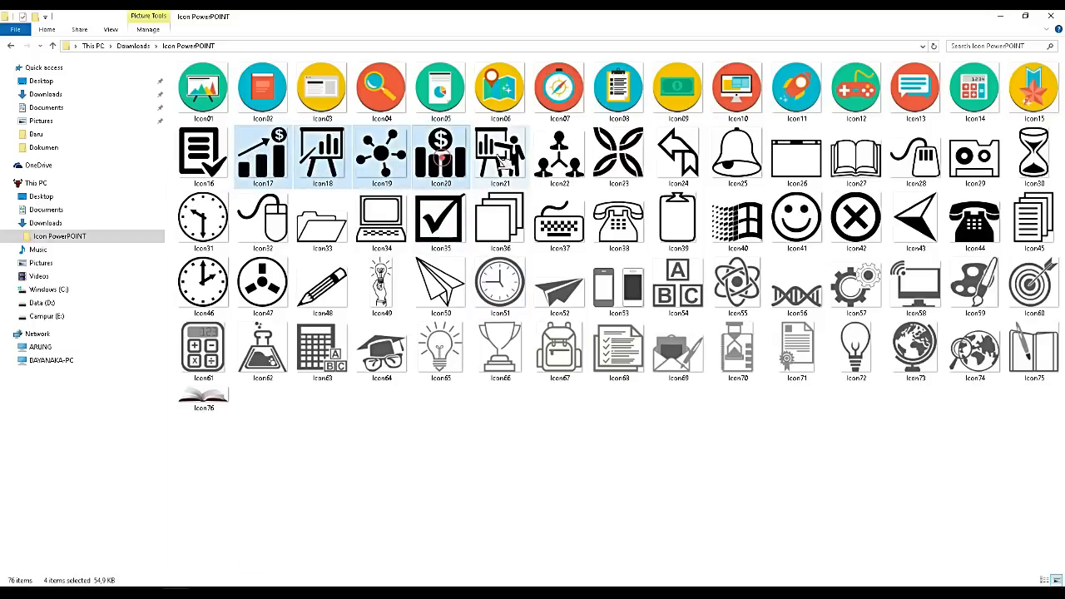
left_click(497, 155, "ctrl")
left_click_drag(497, 155, 573, 269)
scroll(543, 323, "up", 2)
left_click(561, 321)
Place the presenter icon just outside banner A and the dollar bar icon just outside banner B.
left_click_drag(536, 329, 614, 223)
scroll(615, 197, "up", 2)
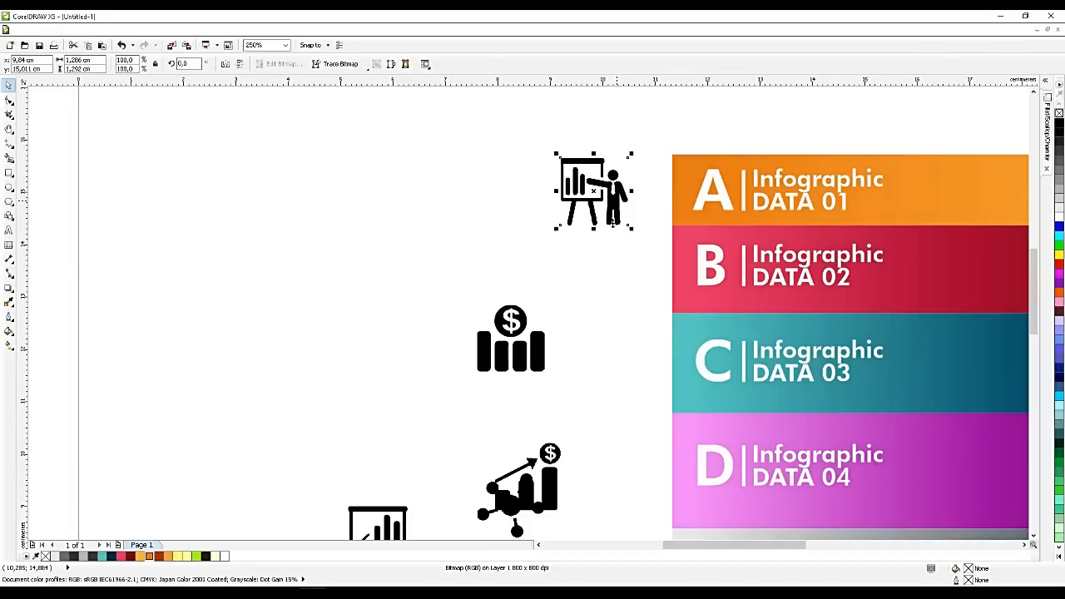
left_click_drag(529, 343, 607, 278)
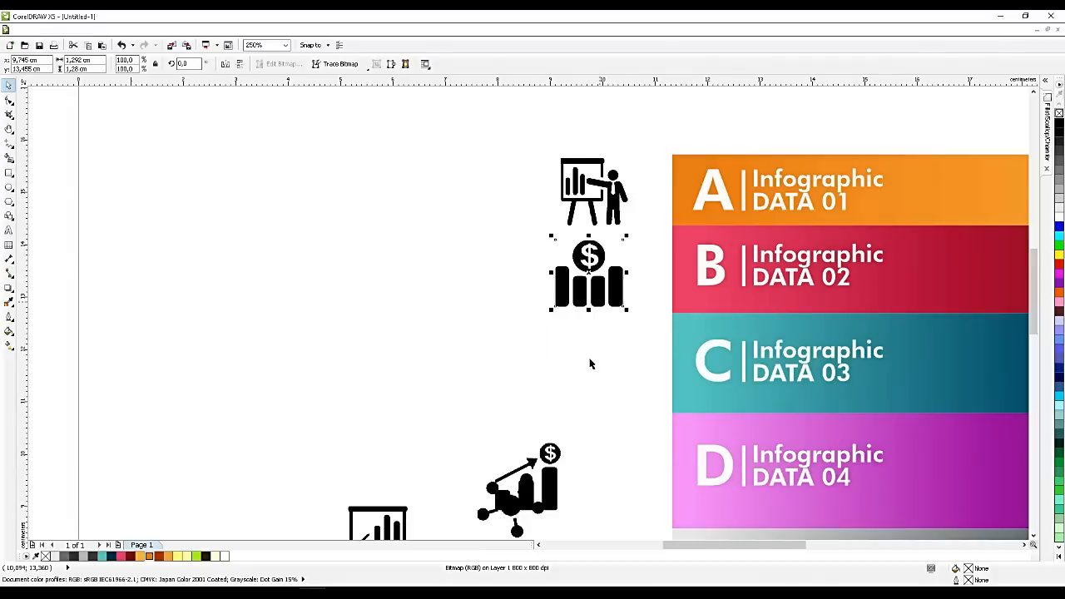
Place the easel chart icon beside banner C, the network icon beside banner D and the growth chart icon beside banner E.
left_click_drag(556, 492, 625, 487)
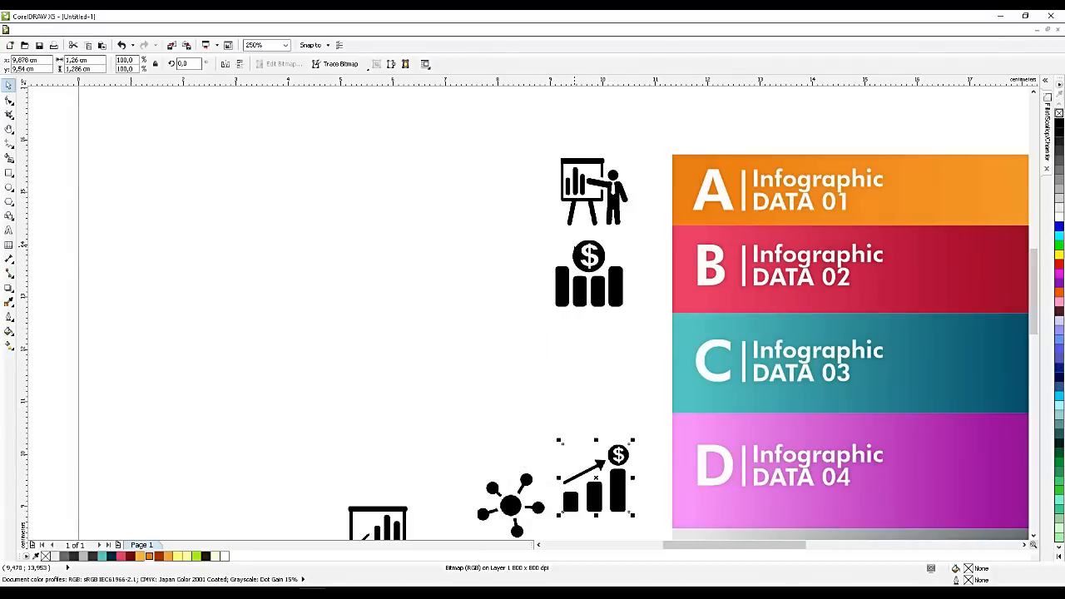
scroll(586, 378, "down", 2)
left_click_drag(484, 395, 591, 305)
left_click_drag(576, 367, 566, 424)
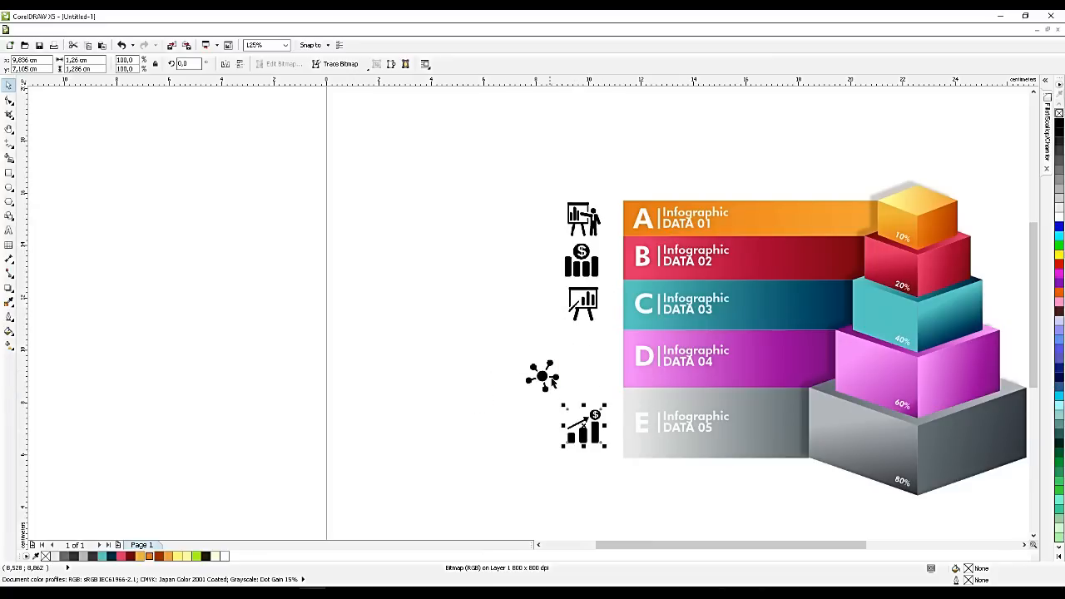
left_click_drag(552, 382, 589, 376)
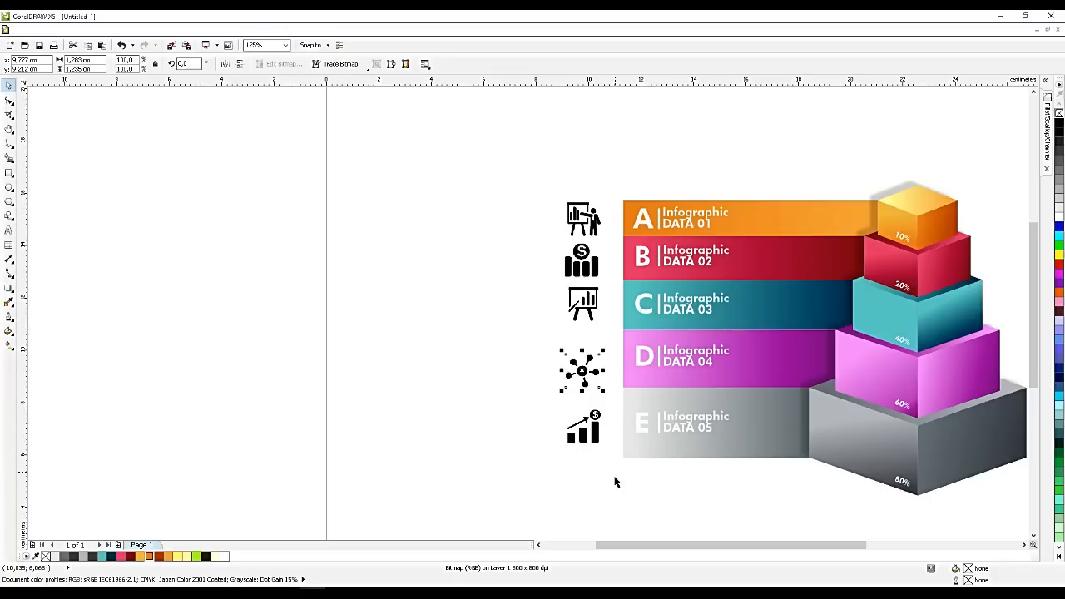
Select all five icons and align them into one column on their vertical centre line at X 9.84 cm.
left_click_drag(615, 481, 523, 238)
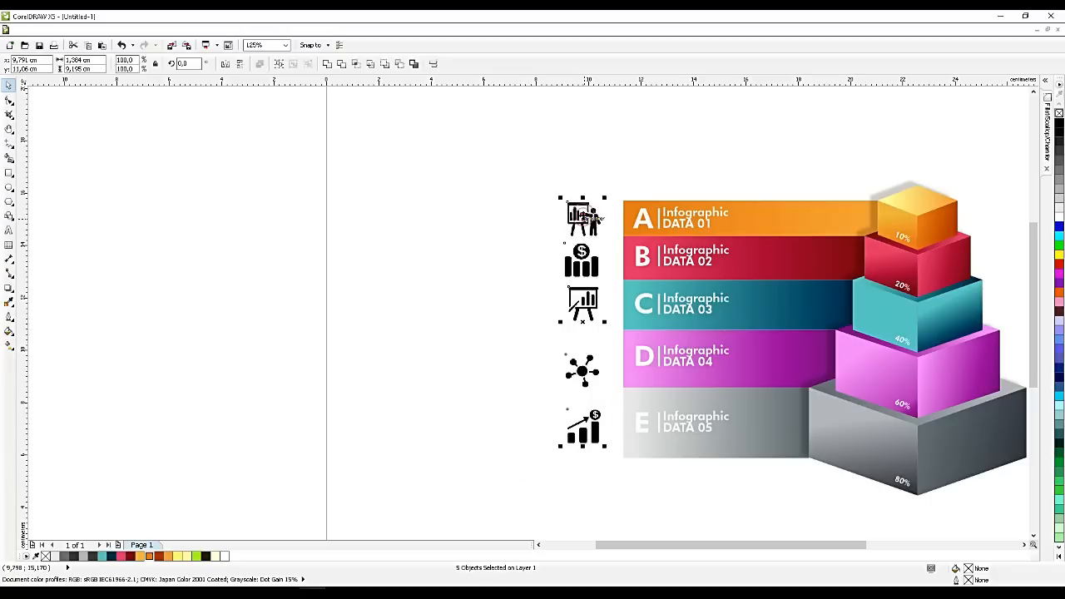
left_click_drag(593, 218, 595, 218)
left_click(492, 271)
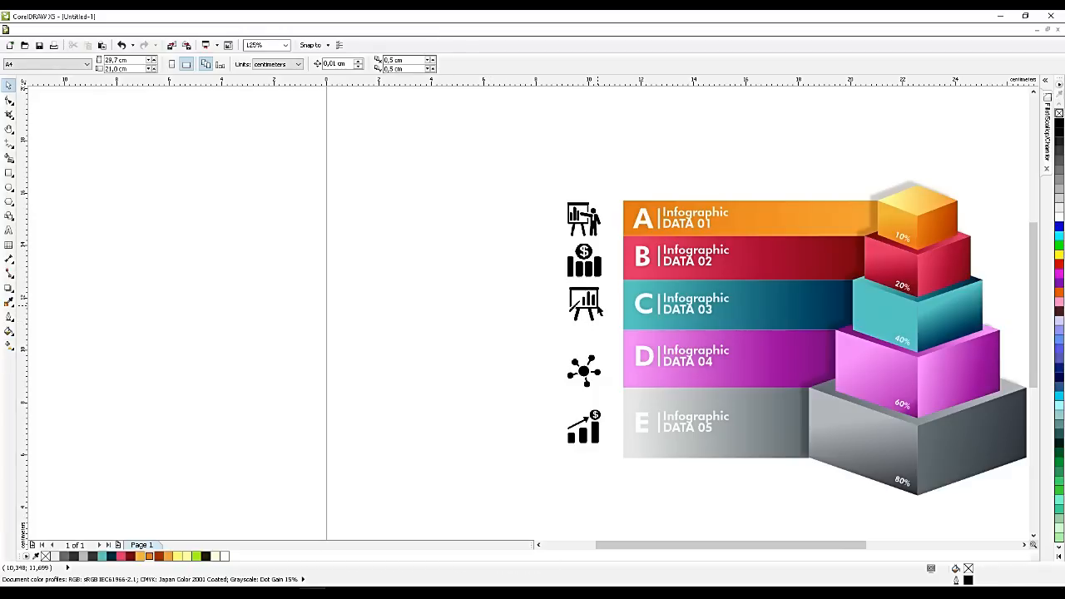
Shrink the presenter icon to about 1.11 cm wide and move it up level with banner A, at about Y 15.17 cm.
scroll(600, 310, "down", 2)
scroll(603, 262, "up", 2)
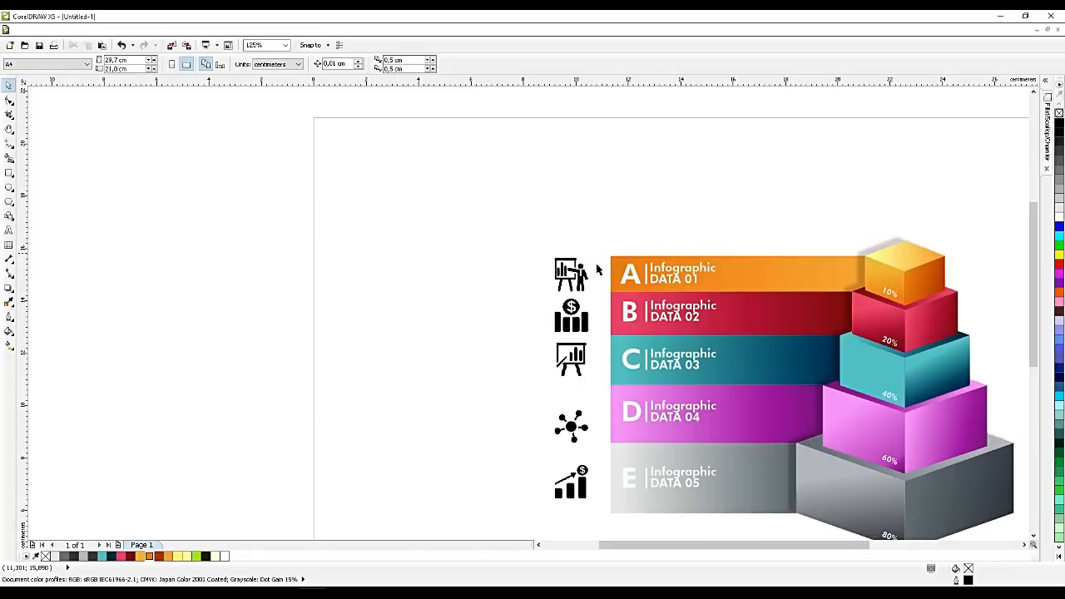
scroll(578, 306, "up", 2)
left_click(576, 310)
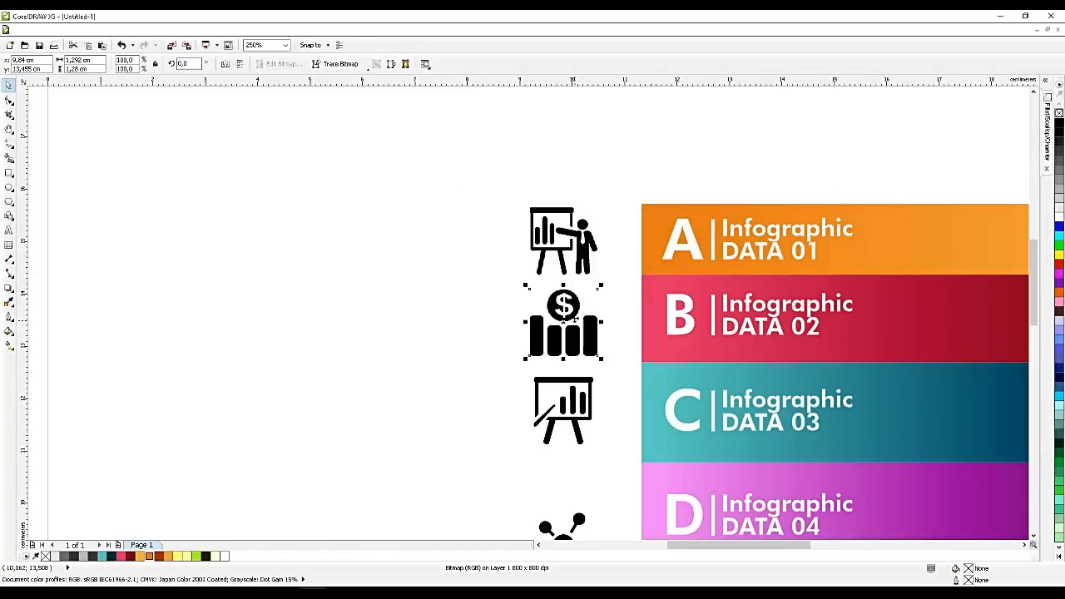
scroll(565, 252, "up", 2)
left_click(564, 233)
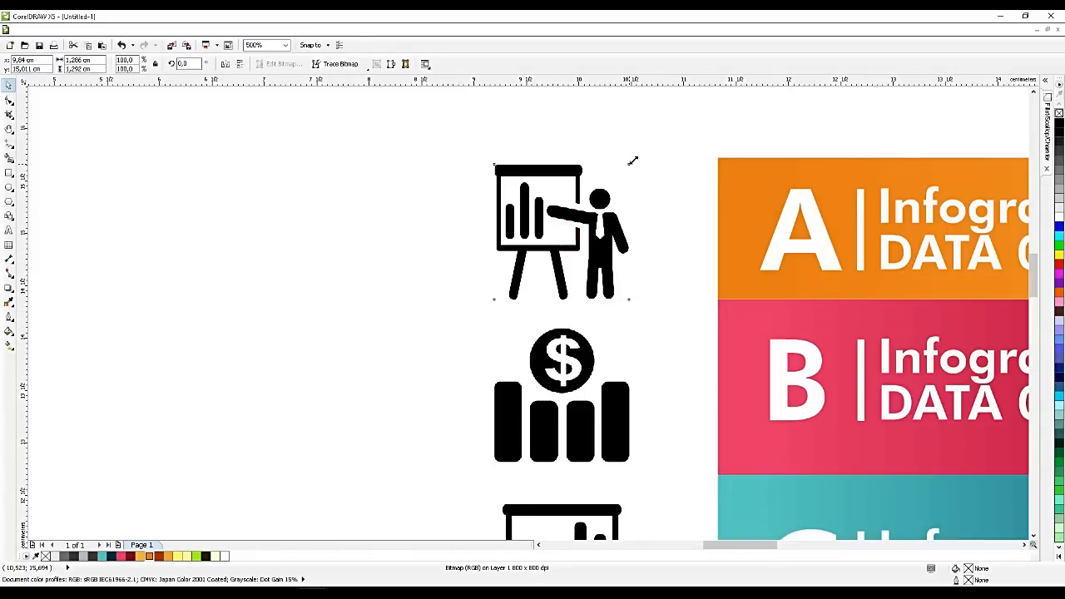
left_click_drag(633, 161, 625, 170)
left_click_drag(593, 209, 591, 193)
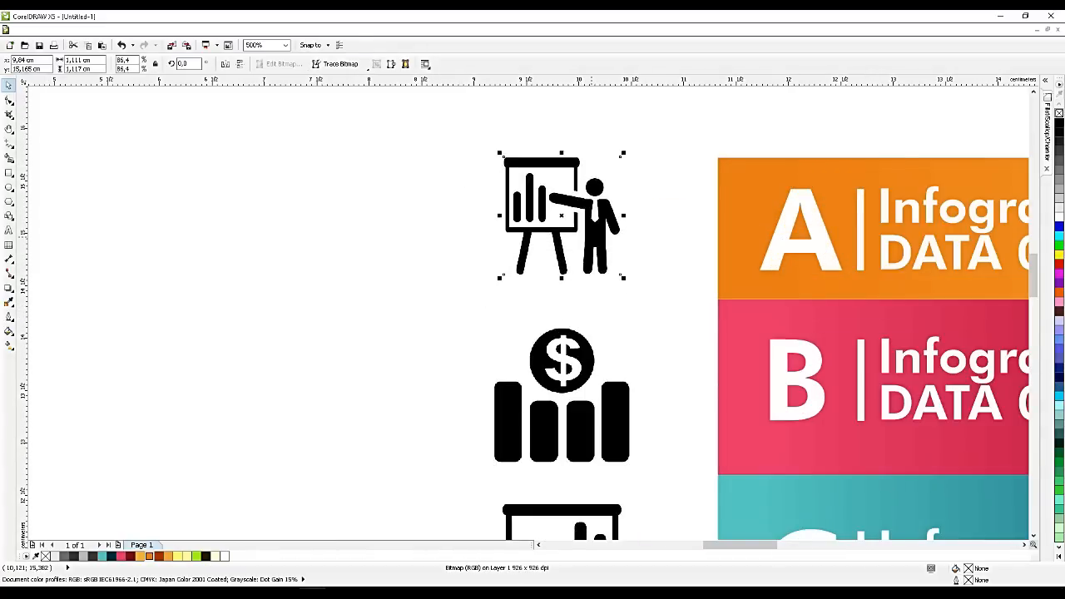
Shrink the dollar bar icon to about 90% and the easel chart icon to about 88%, keeping them level with banners B and C.
left_click(578, 359)
left_click_drag(635, 323, 622, 334)
scroll(623, 281, "down", 2)
left_click(615, 403)
left_click_drag(624, 389, 603, 420)
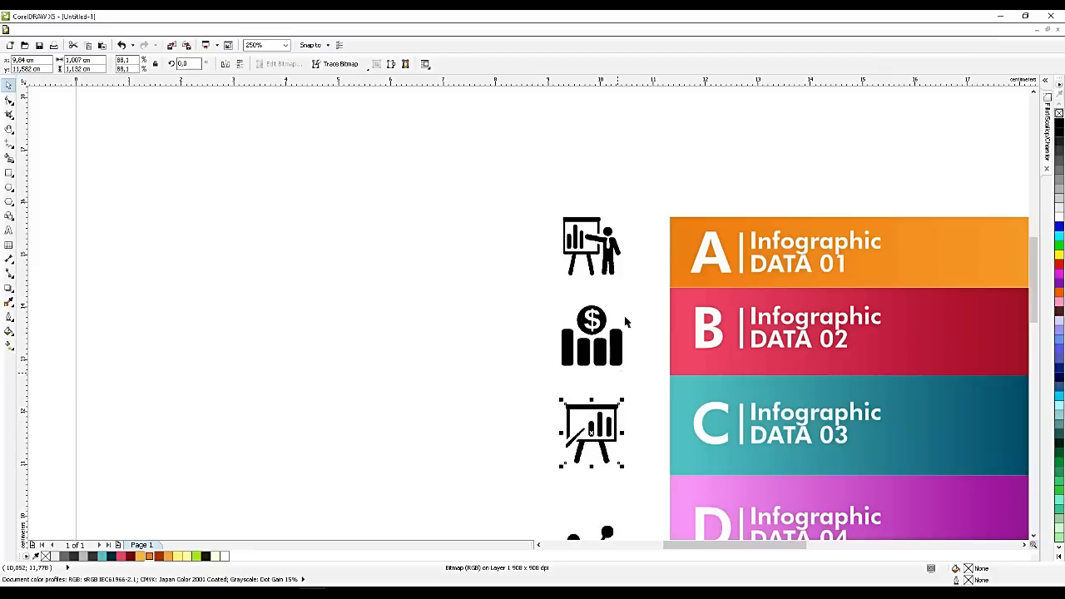
left_click_drag(609, 321, 601, 320)
Move the network icon up to about Y 9.48 cm and the growth chart icon up to about Y 7.32 cm.
scroll(610, 291, "down", 1)
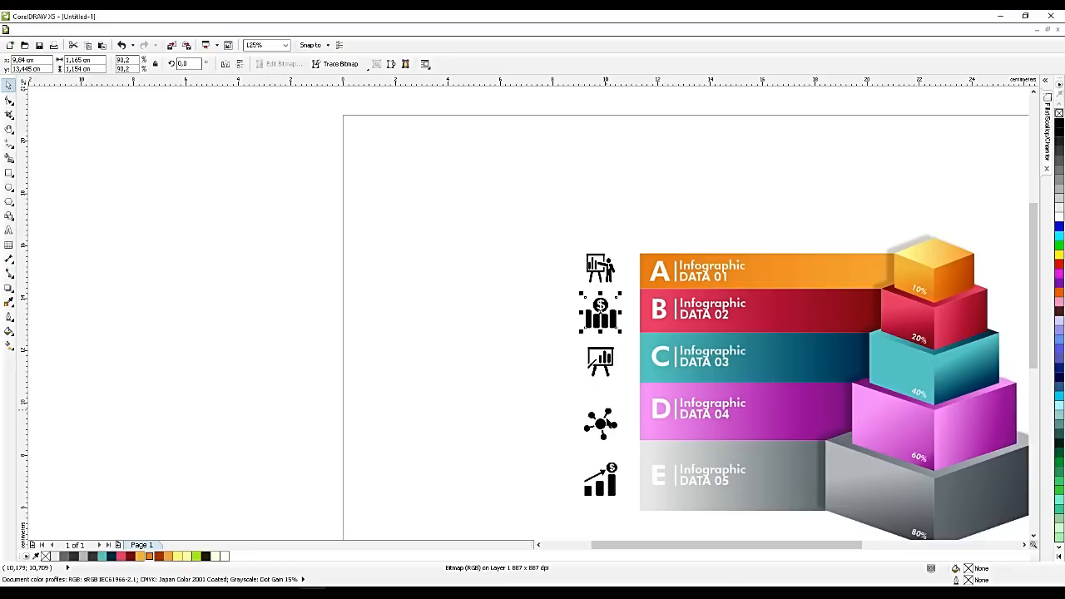
scroll(610, 425, "up", 1)
left_click_drag(609, 423, 609, 410)
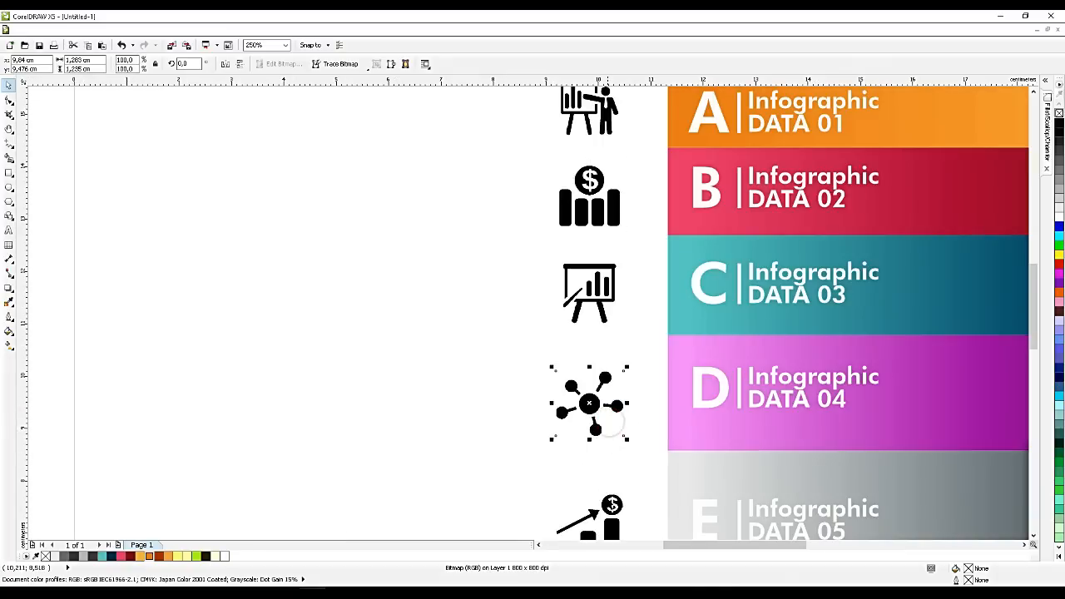
left_click_drag(607, 505, 607, 496)
scroll(606, 397, "down", 1)
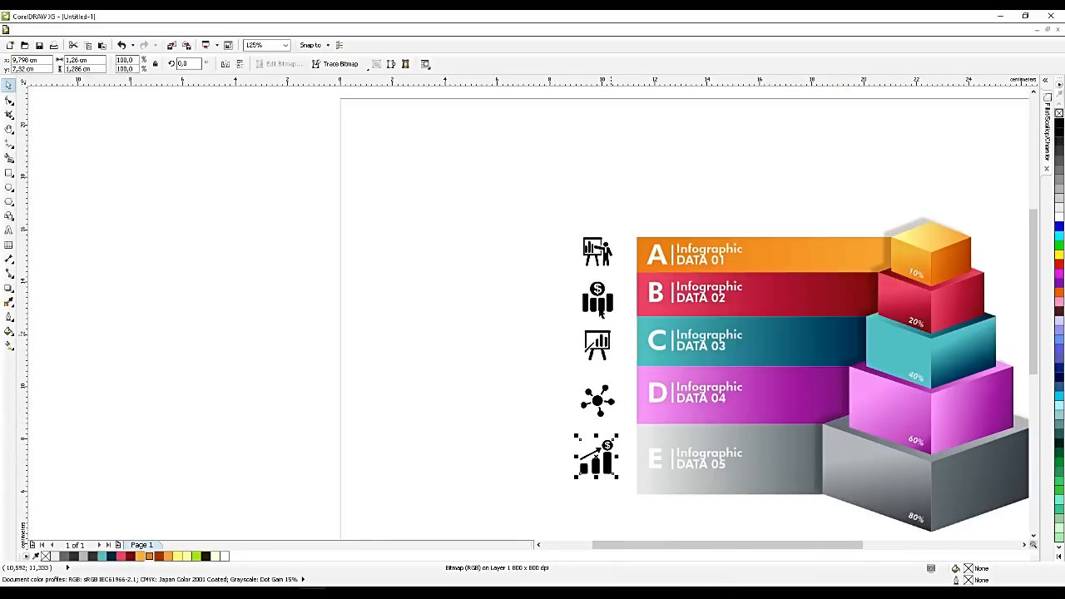
Add an artistic text reading "Planning" near the presenter icon beside banner A.
scroll(605, 263, "up", 1)
left_click(769, 238)
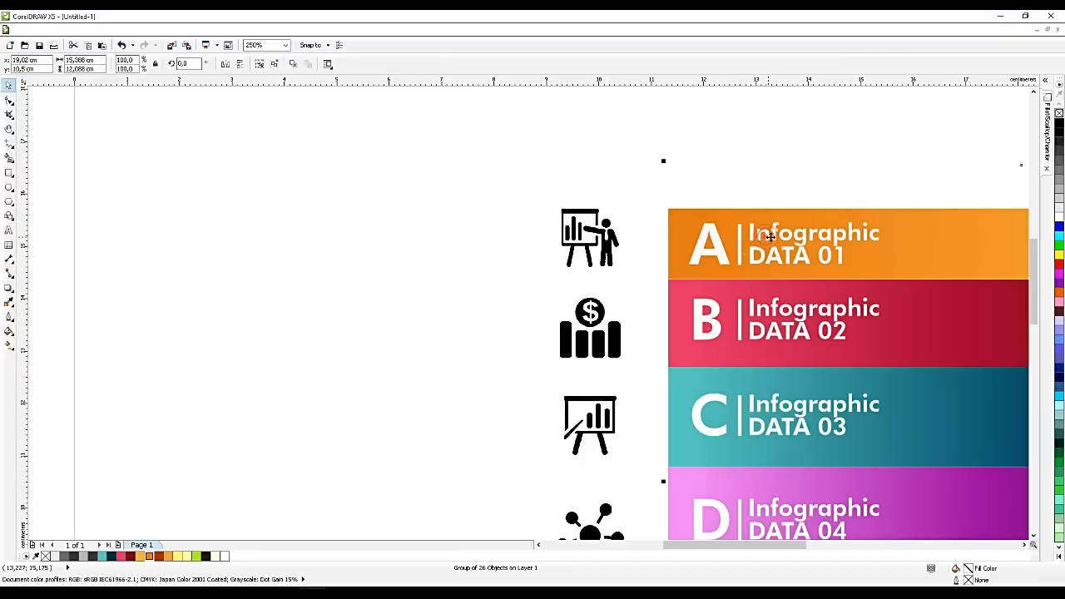
left_click(10, 230)
left_click(438, 290)
type("Pann")
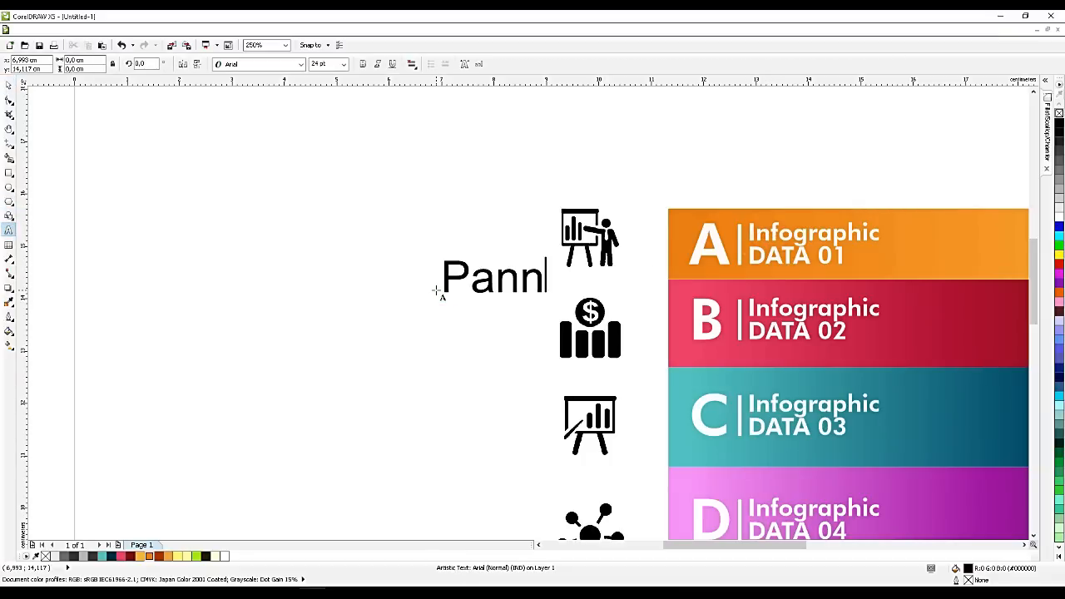
type("ling")
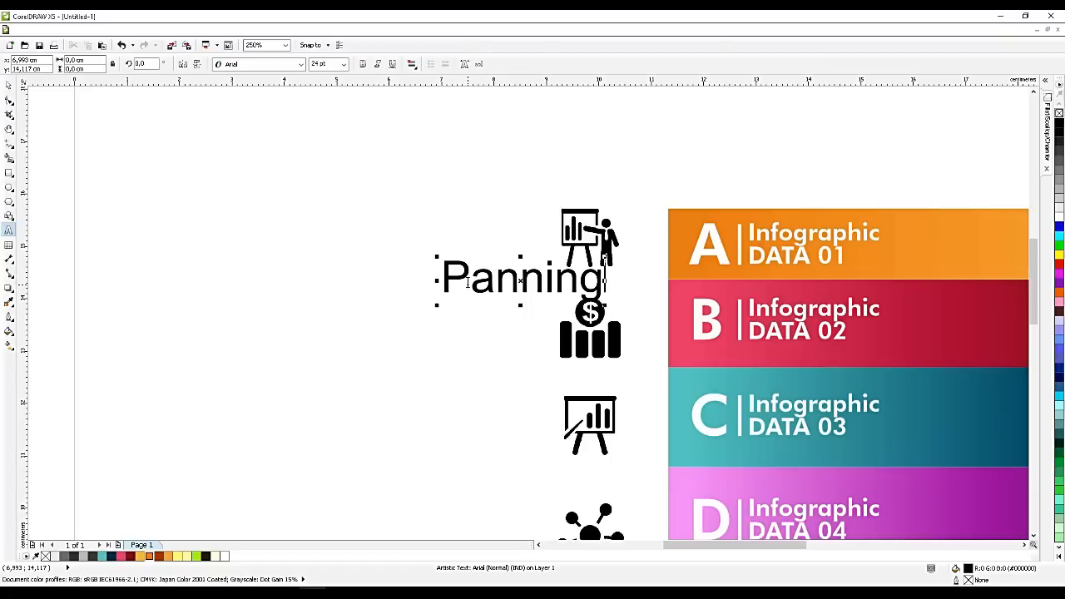
left_click(470, 283)
type("l")
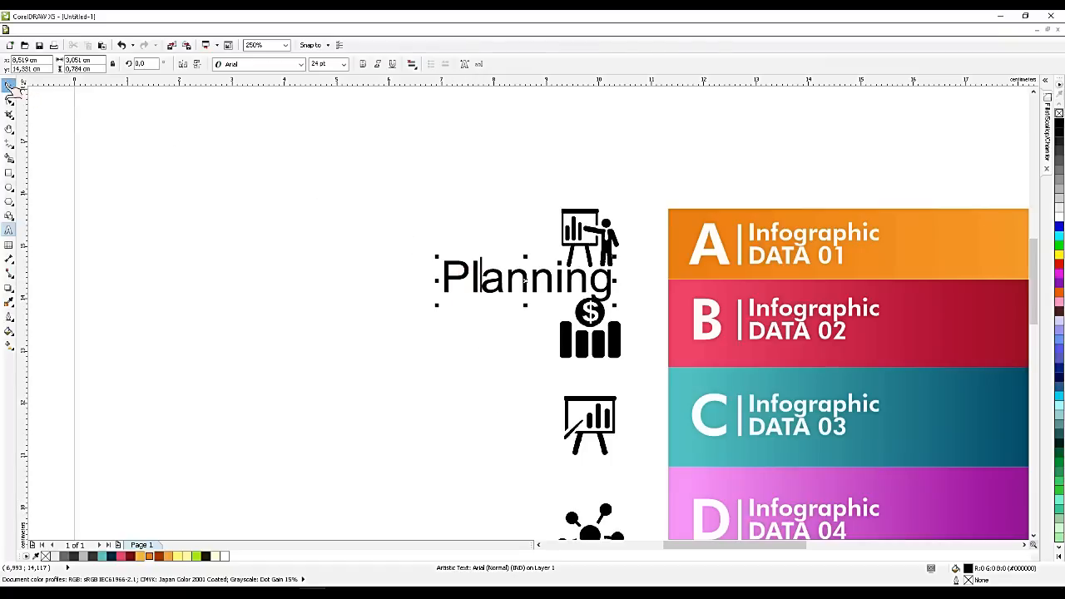
Set the "Planning" text in Futura Hv BT, scale it to about 10 pt and place it directly beneath the presenter icon.
left_click(298, 64)
left_click(271, 89)
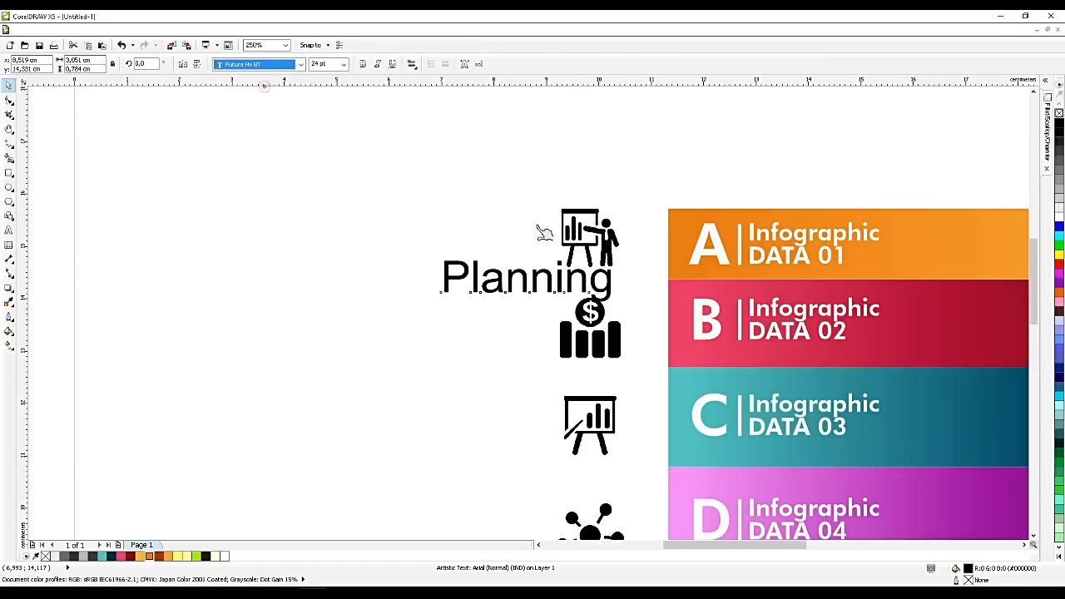
scroll(634, 247, "up", 2)
left_click_drag(649, 246, 532, 276)
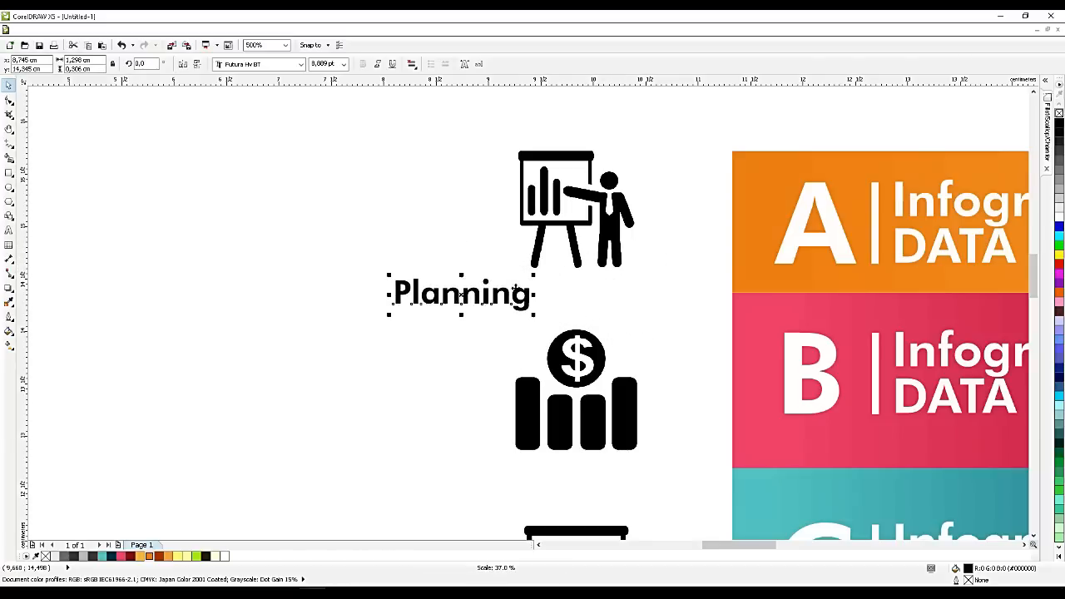
left_click_drag(463, 296, 564, 292)
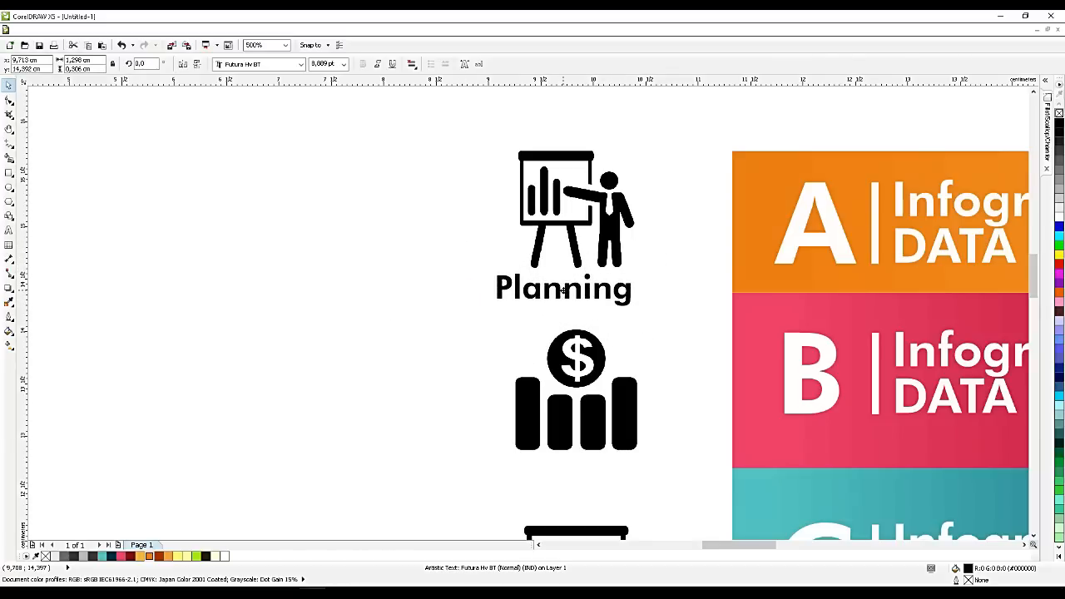
left_click_drag(634, 271, 645, 268)
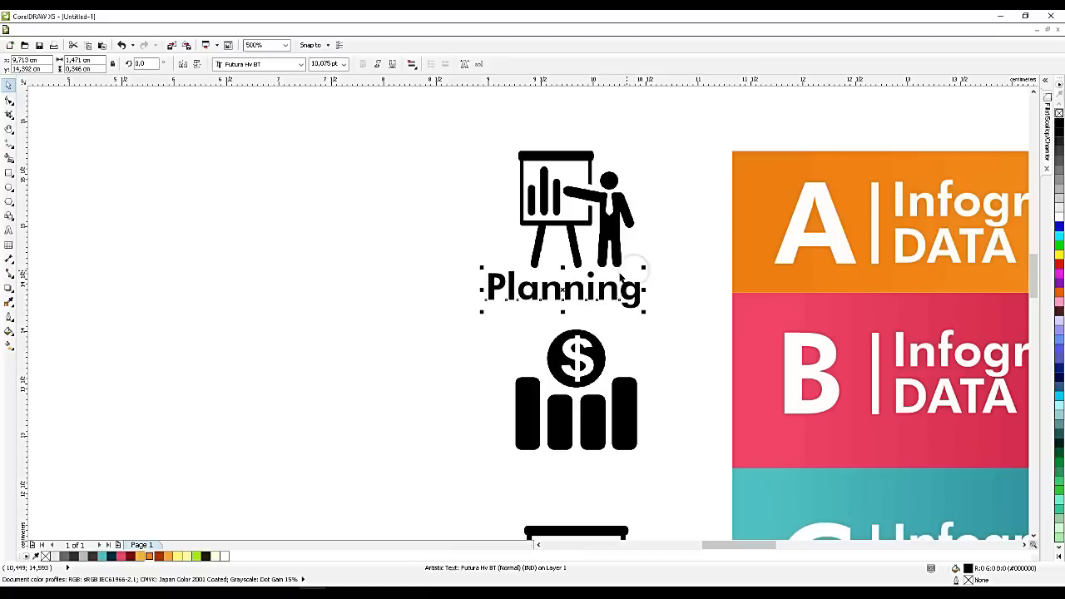
Duplicate the "Planning" label and place the copy beneath the dollar bar icon beside banner B.
scroll(607, 248, "down", 2)
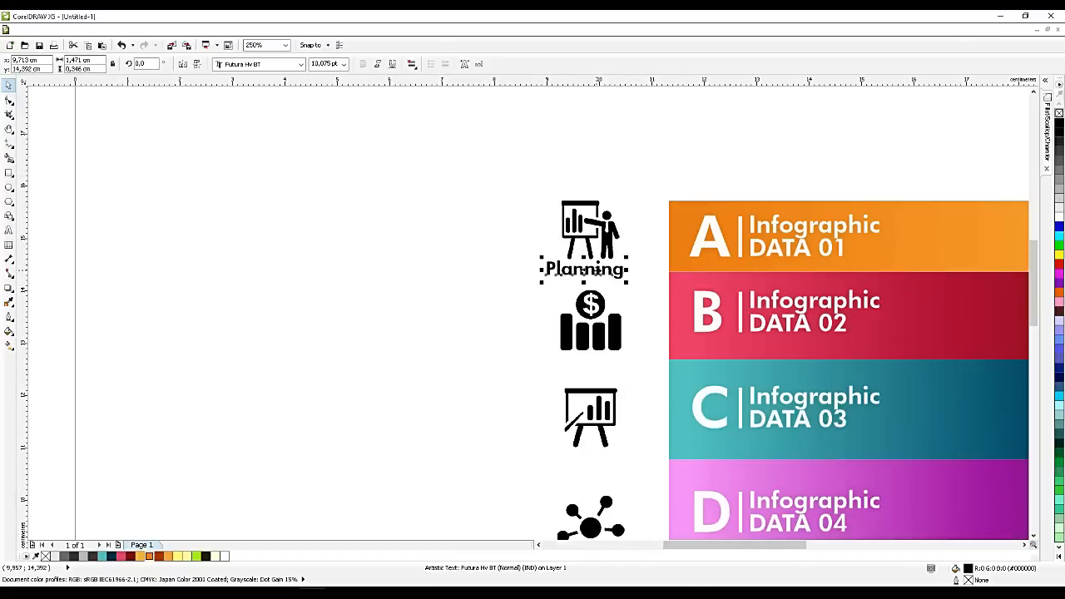
key("ctrl+c")
key("ctrl+v")
left_click_drag(601, 280, 591, 364)
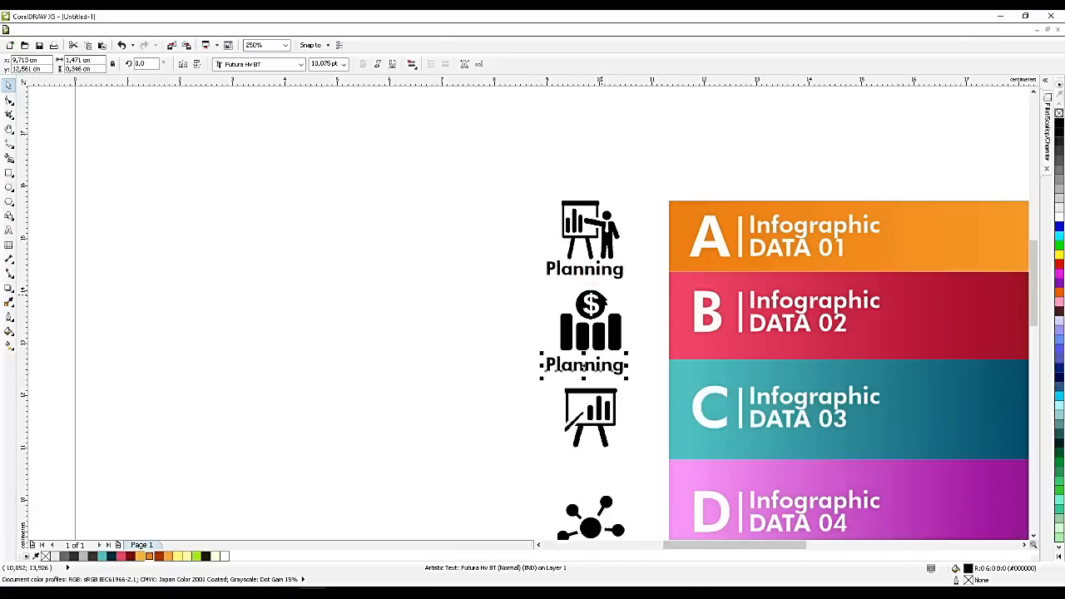
Duplicate the "Planning" label again and place the copy beneath the easel chart icon beside banner C.
scroll(602, 295, "down", 1)
scroll(601, 380, "up", 1)
key("ctrl+c")
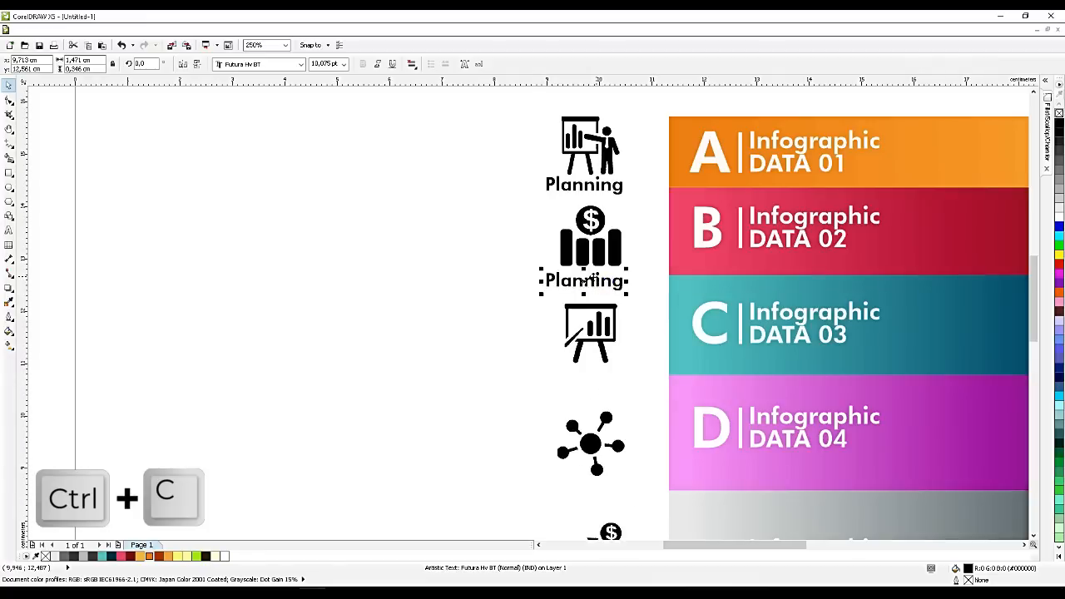
key("ctrl+v")
left_click_drag(609, 286, 594, 374)
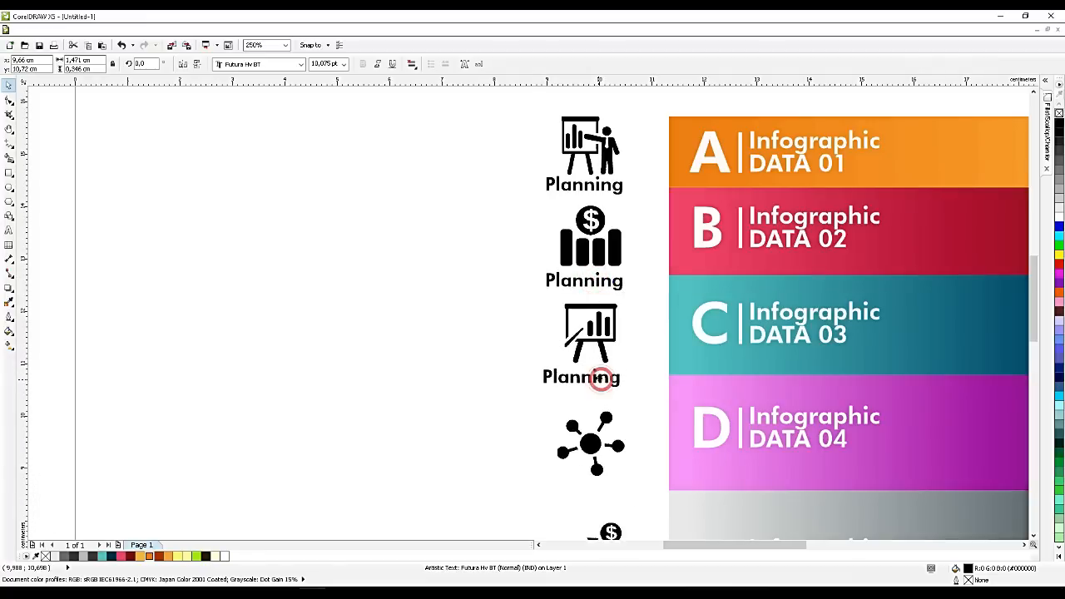
Make another copy of the "Planning" label and place it beneath the network icon beside banner D.
scroll(601, 378, "down", 1)
scroll(617, 353, "up", 1)
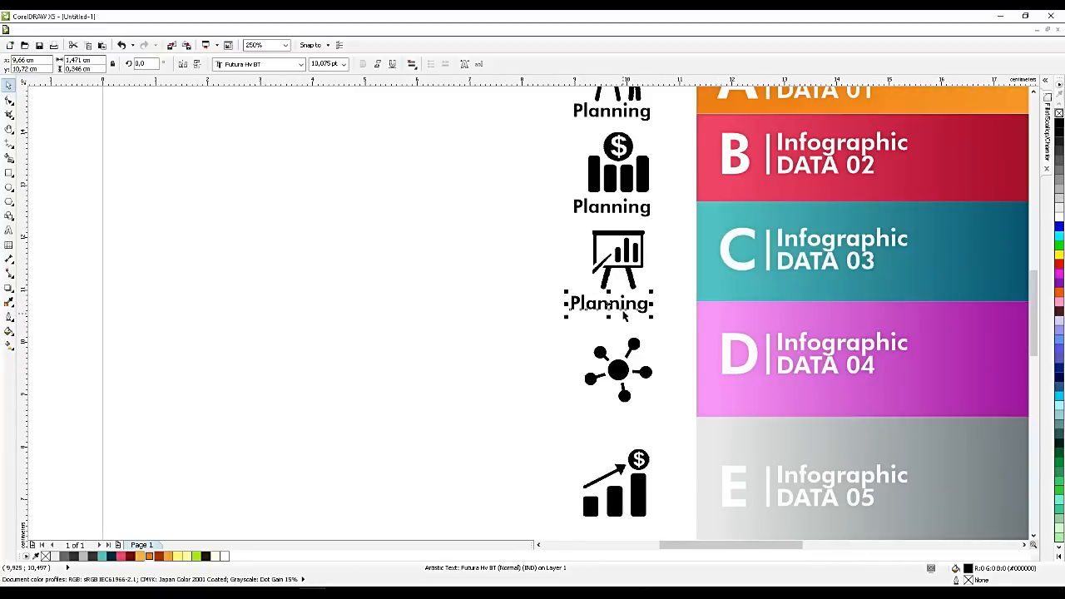
key("ctrl+c")
key("ctrl+v")
left_click_drag(621, 318, 641, 416)
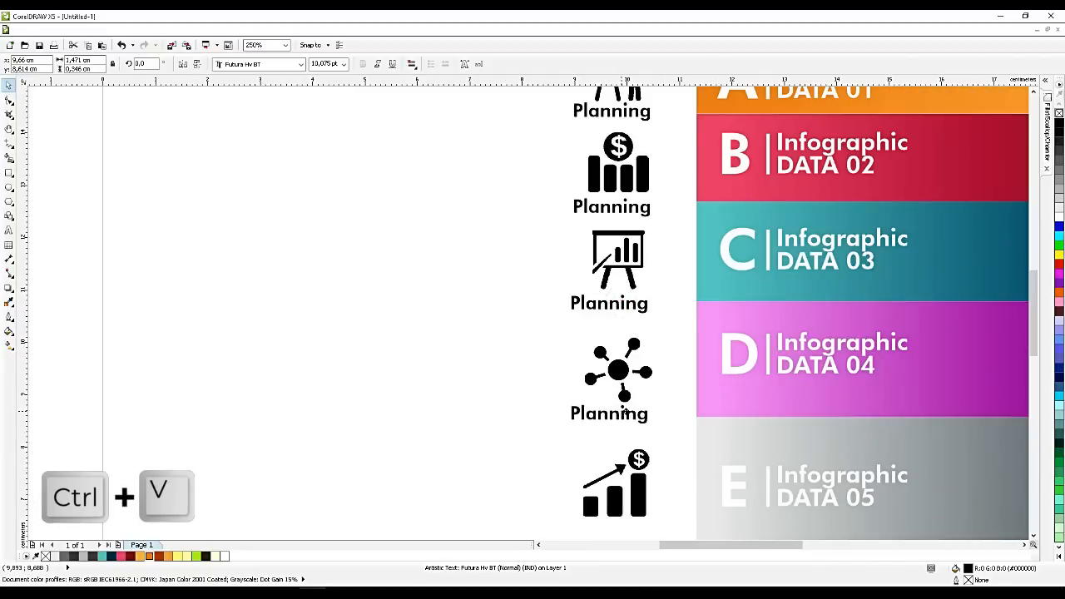
Copy the "Planning" label and place the copy beneath the growth chart icon beside banner E.
scroll(639, 296, "down", 1)
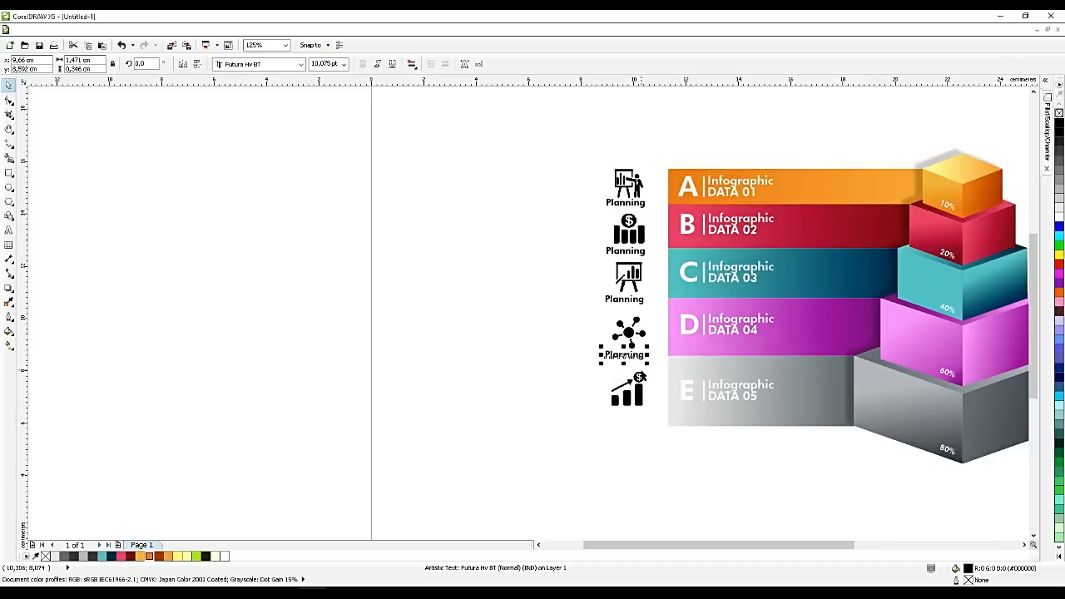
key("ctrl+c")
left_click_drag(632, 357, 639, 419)
Change the label beneath the dollar bar icon to "Management" and centre it horizontally on the icon.
scroll(633, 249, "up", 2)
double_click(637, 263)
key("ctrl+a")
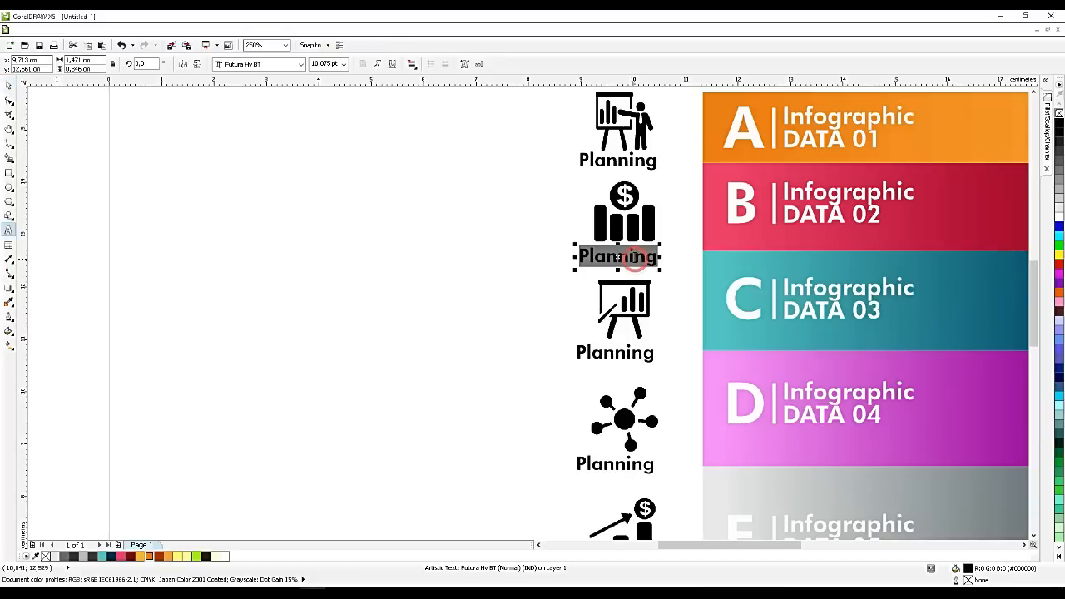
type("Management")
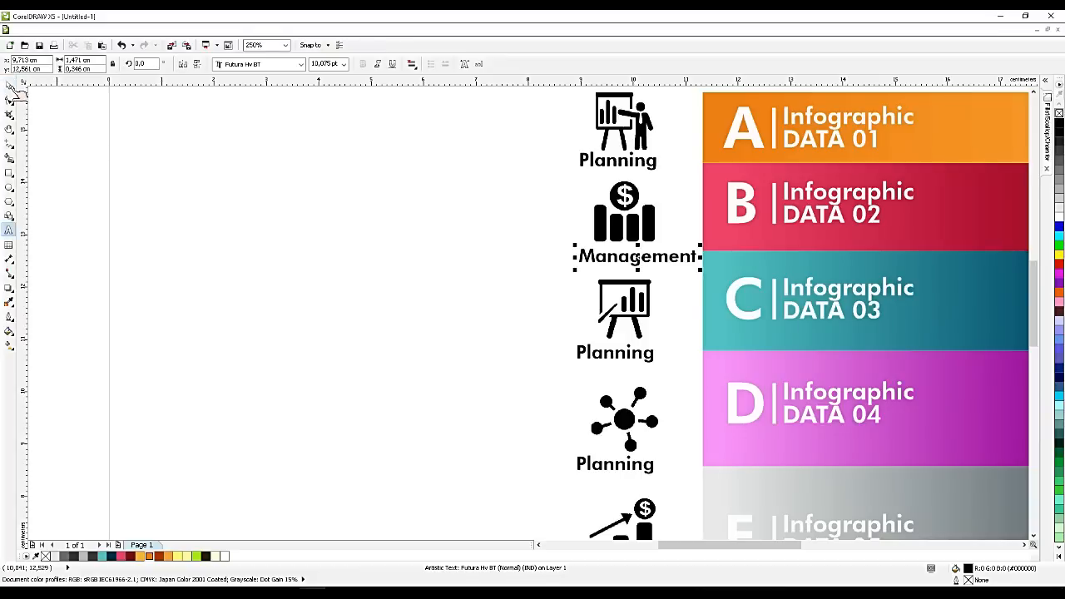
left_click(9, 86)
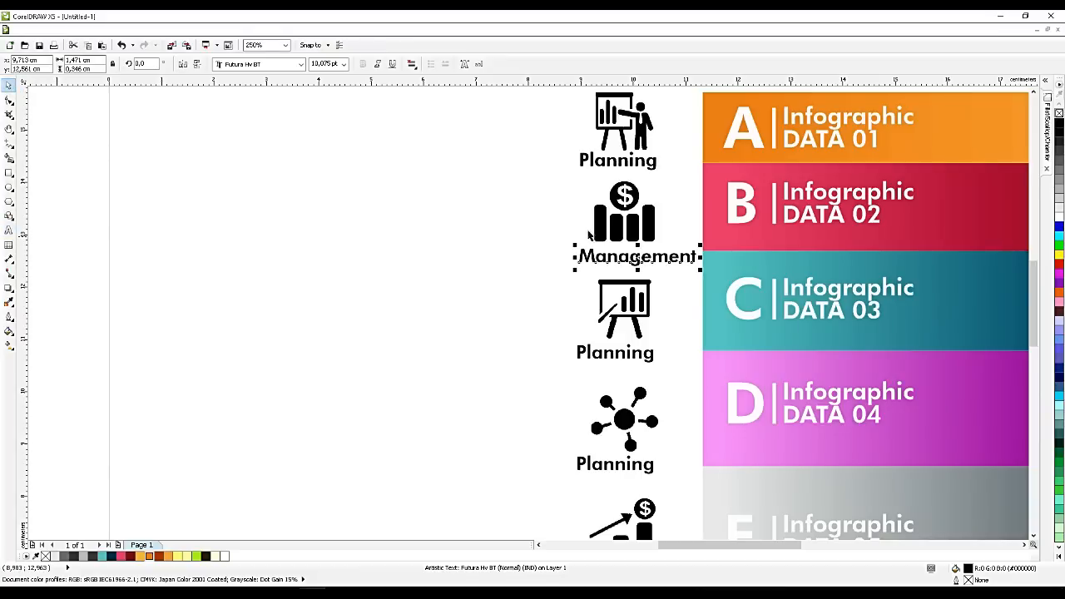
left_click(624, 212, "shift")
key("c")
left_click(467, 289)
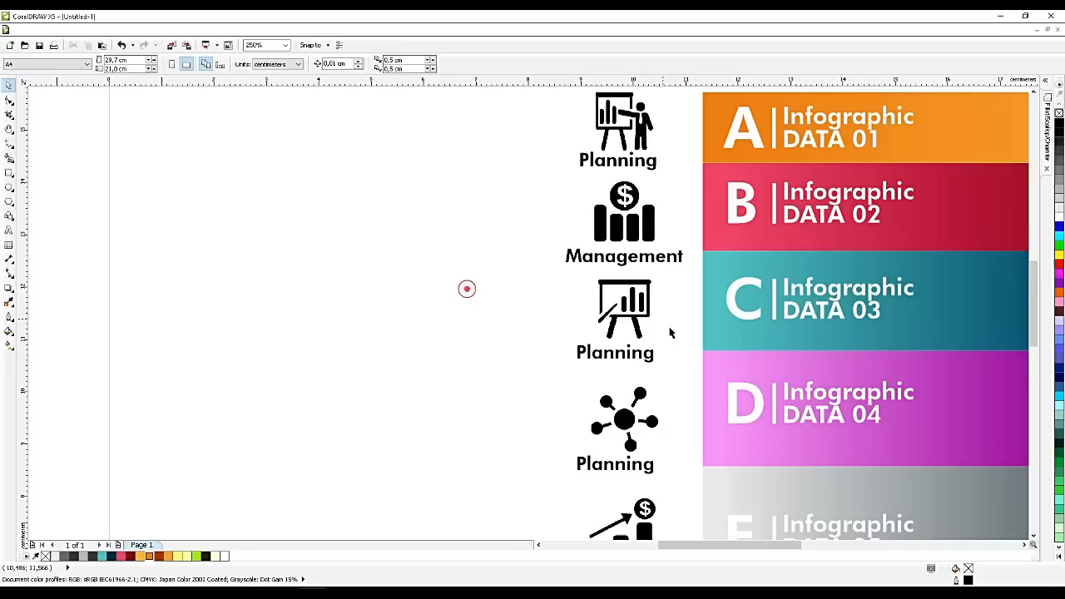
Change the label beneath the easel chart icon to "Produksi" and centre it horizontally on the icon.
double_click(636, 356)
double_click(631, 354)
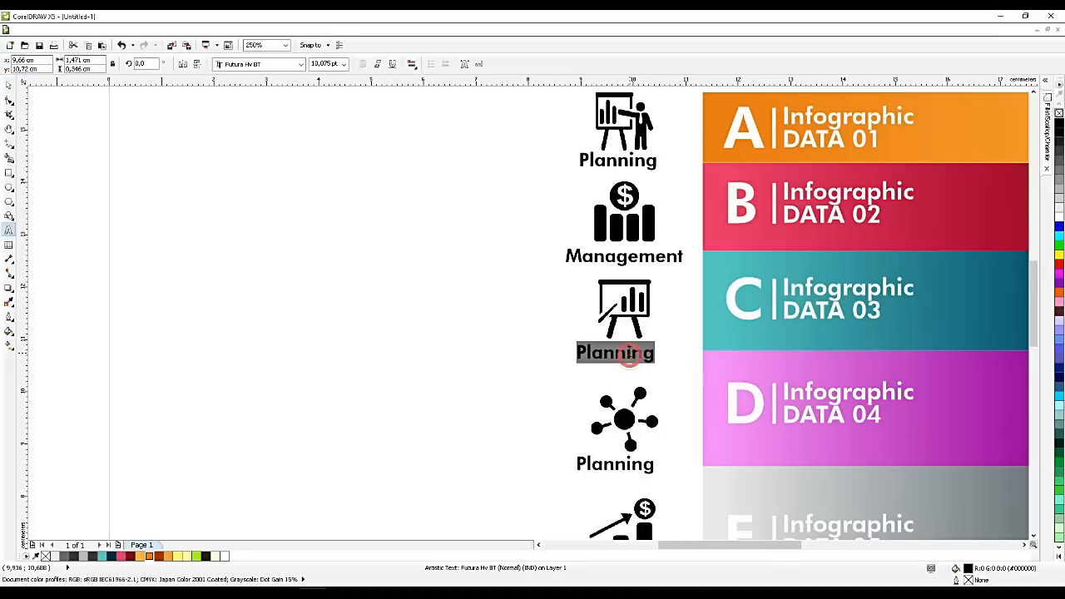
type("Pl")
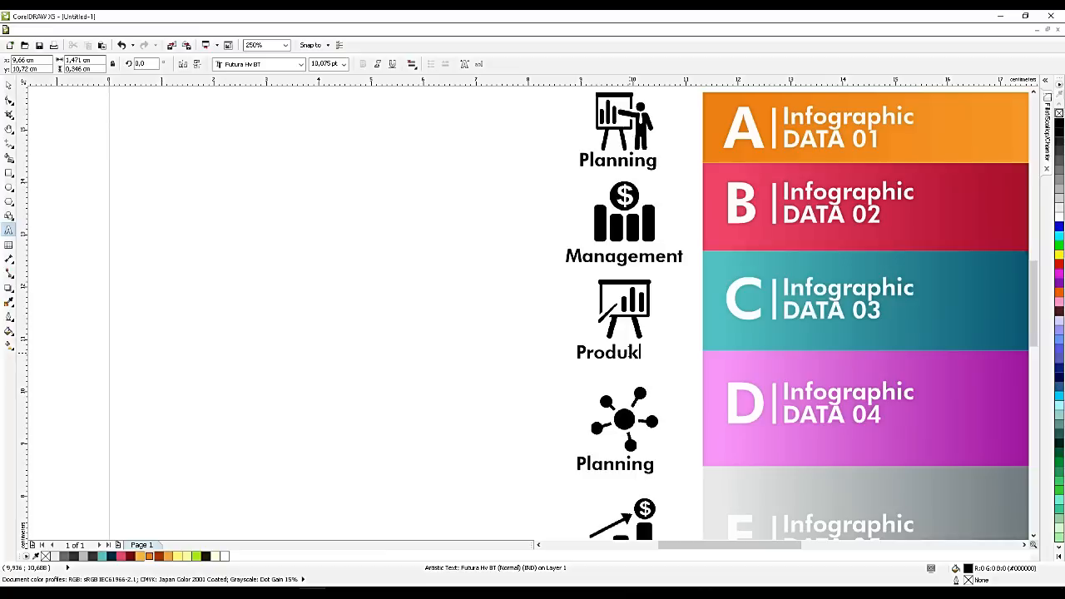
left_click(9, 86)
left_click(610, 305, "shift")
key("c")
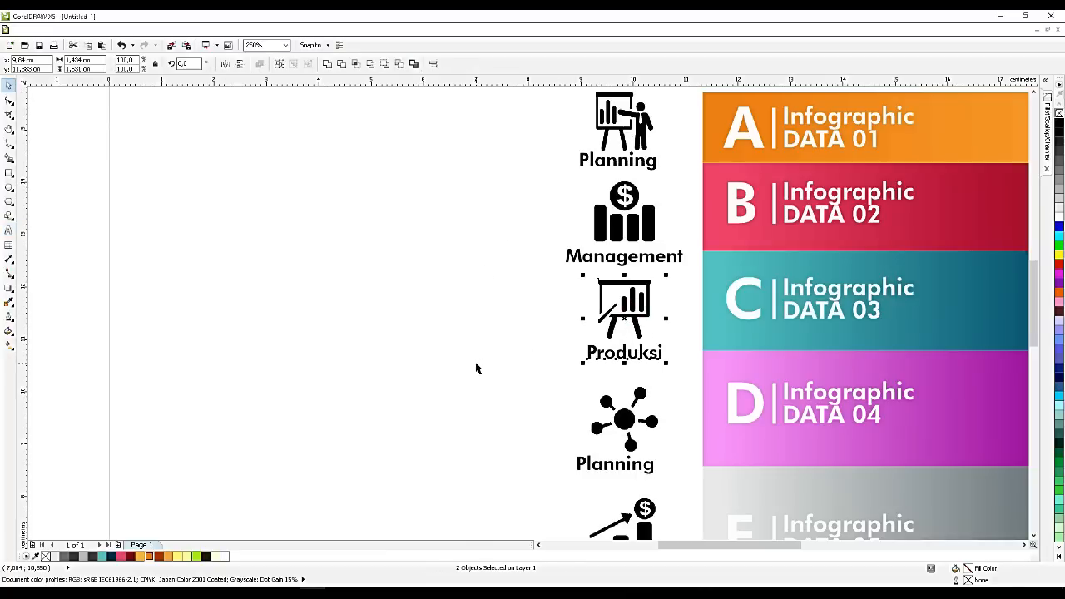
Replace the label text beneath the network icon beside banner D with "Marketing".
left_click(475, 366)
double_click(648, 466)
key("ctrl+a")
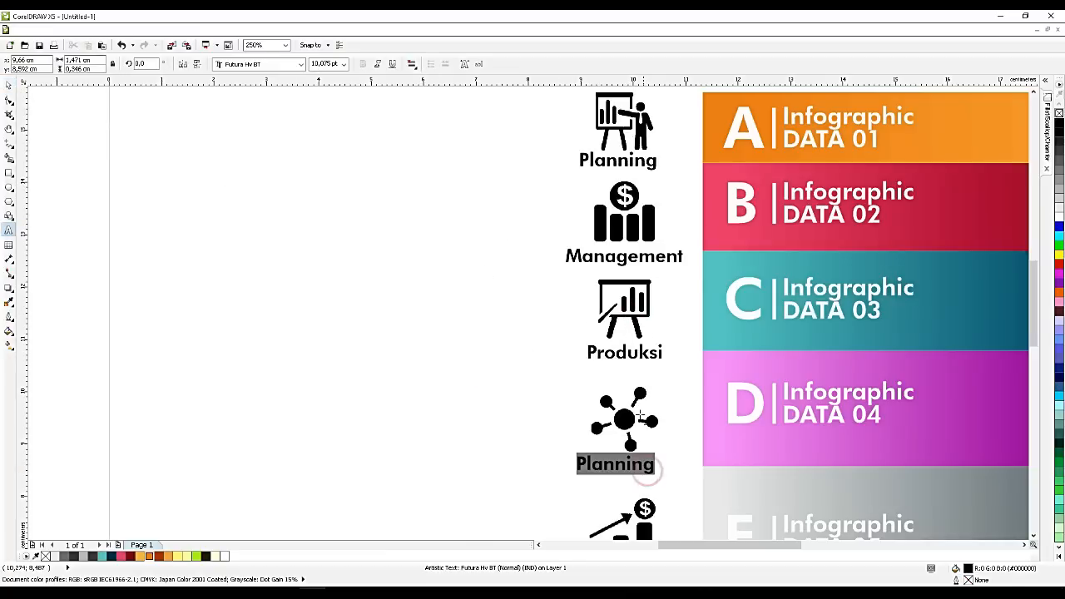
scroll(645, 395, "down", 2)
scroll(655, 452, "up", 1)
scroll(655, 450, "up", 1)
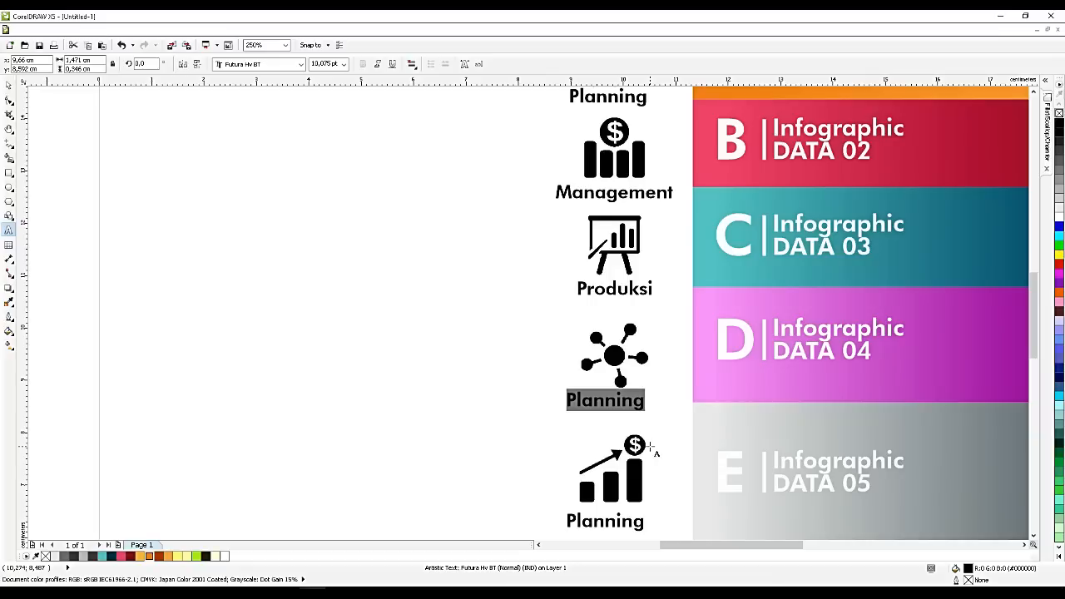
type("Market")
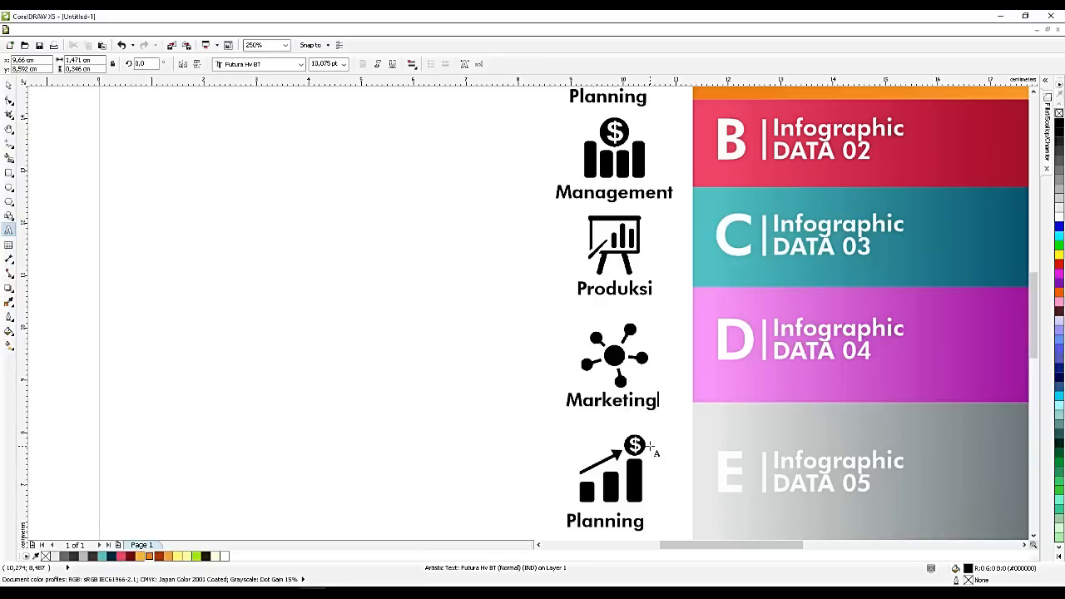
key("ctrl+space")
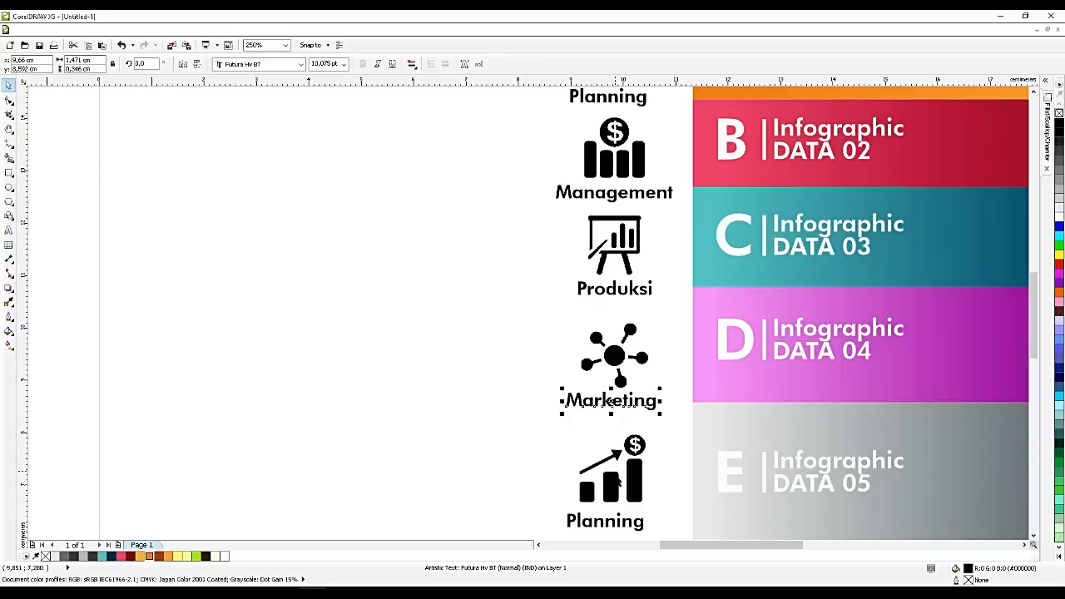
Change the label beneath the growth chart icon to "Target" and centre it horizontally on the icon.
key("ctrl+space")
double_click(626, 524)
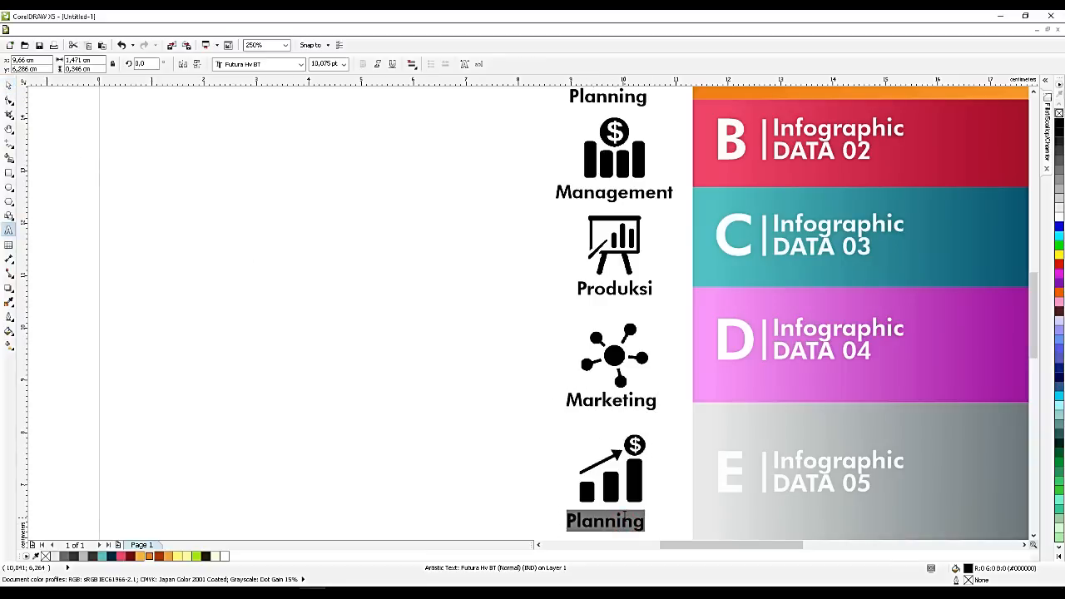
type("Target")
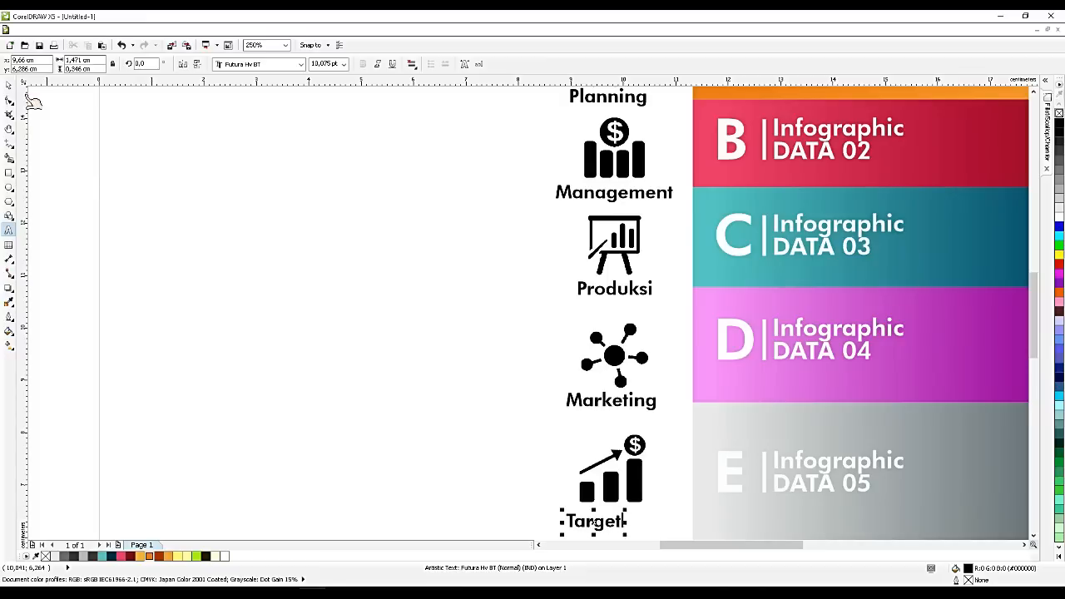
left_click(9, 85)
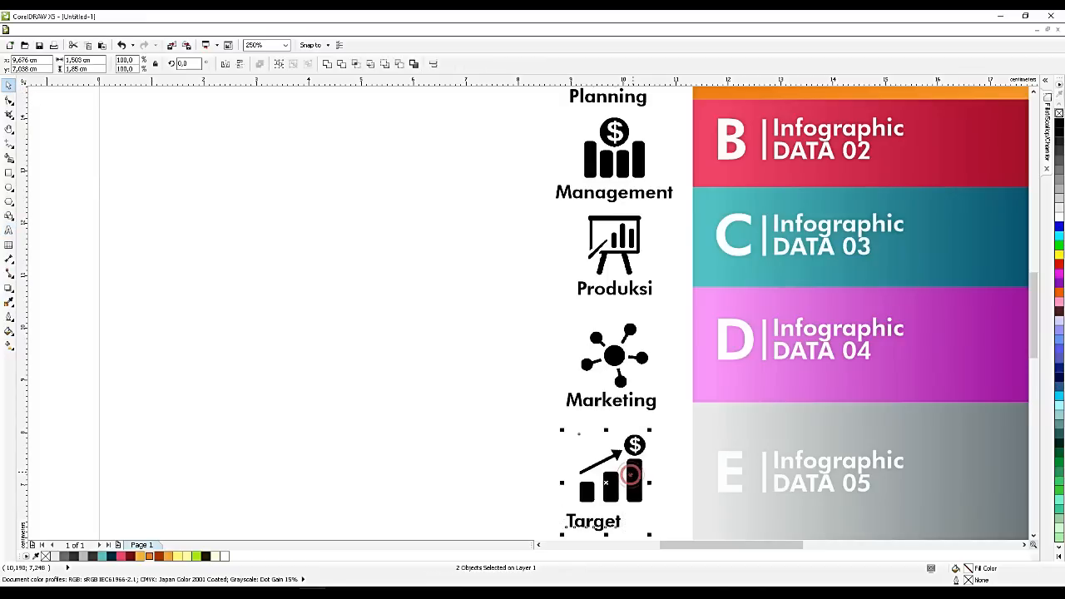
key("c")
left_click(372, 438)
scroll(592, 261, "down", 1)
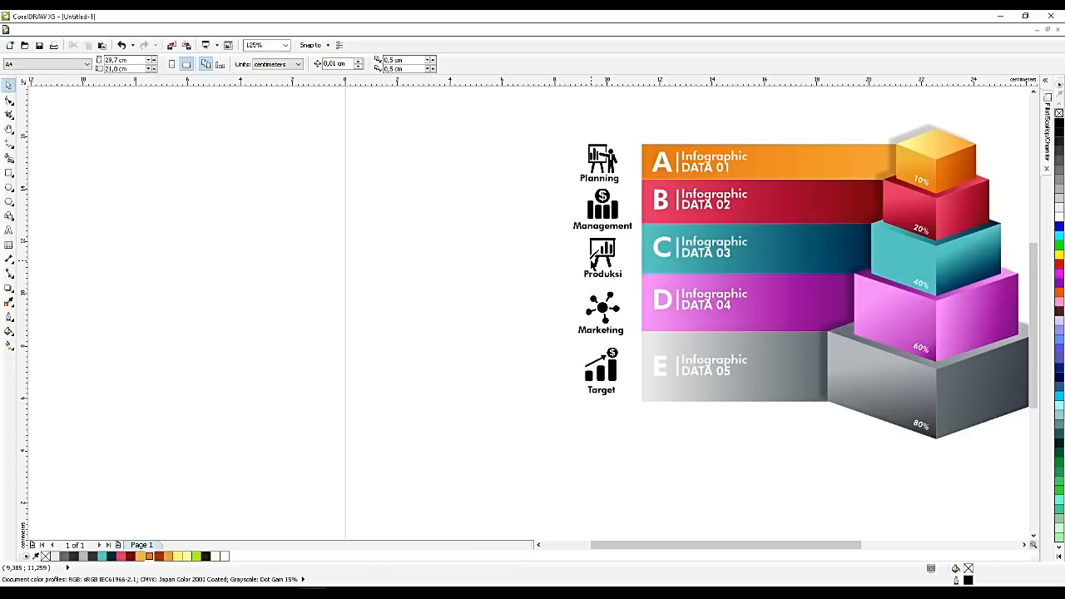
Examine the overall infographic layout on the page and the empty area above the tower.
scroll(594, 265, "down", 1)
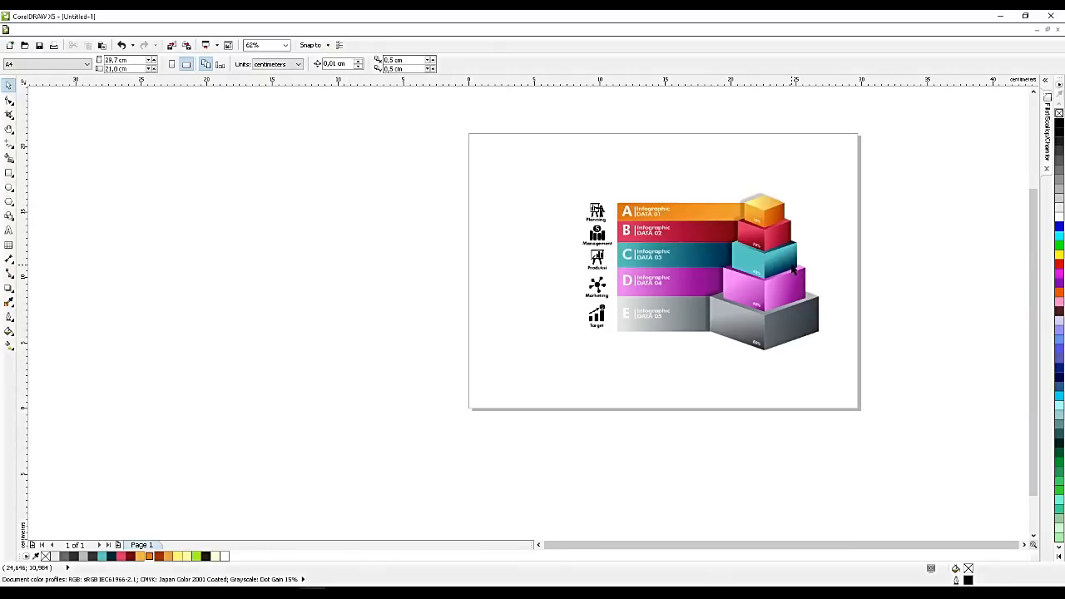
scroll(810, 275, "up", 1)
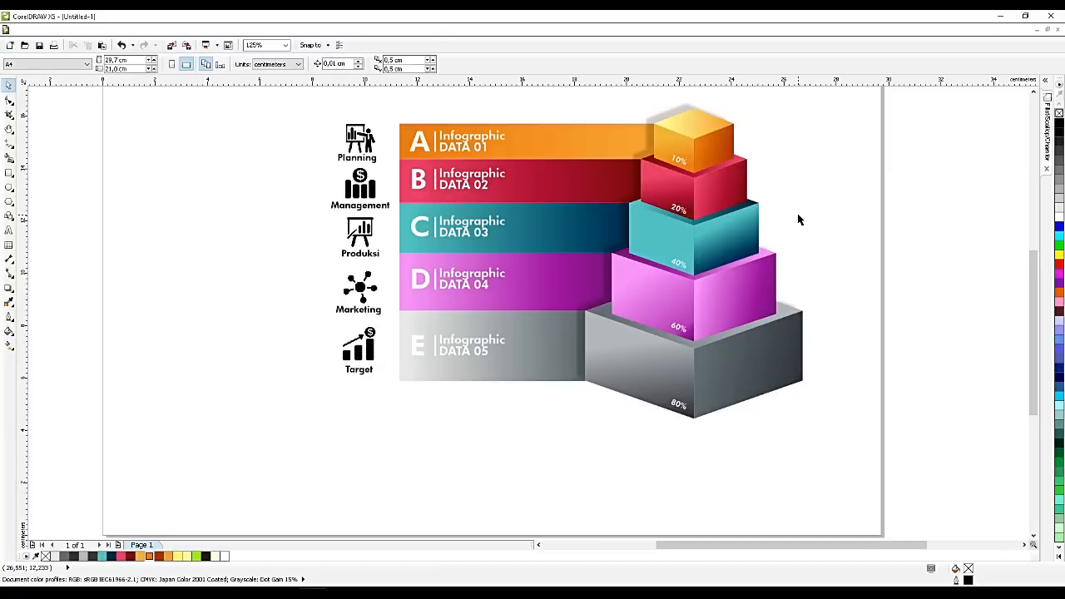
scroll(798, 219, "down", 1)
scroll(791, 134, "up", 1)
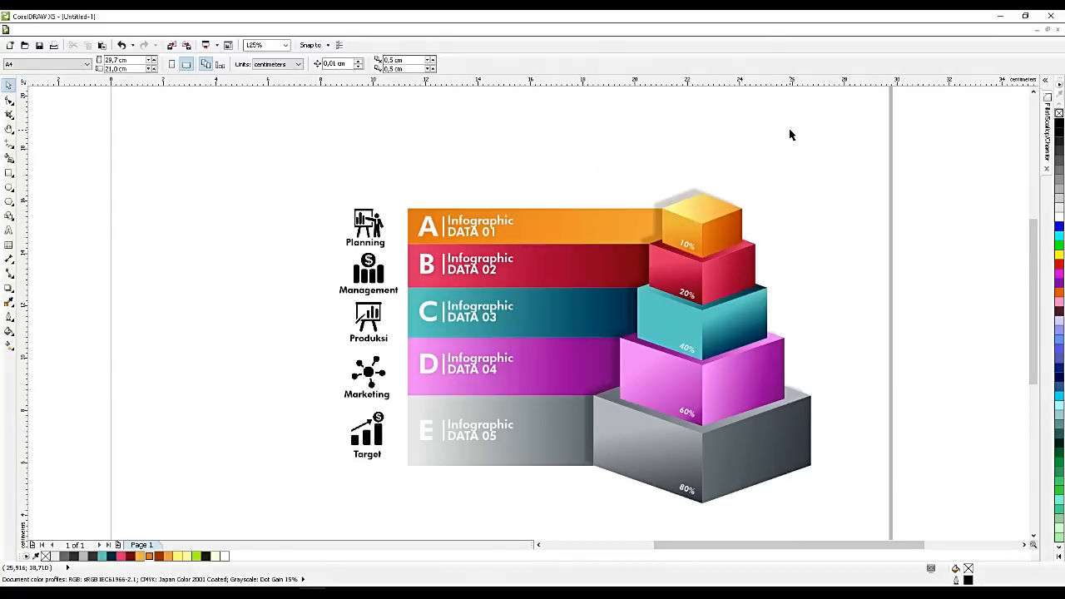
scroll(743, 150, "up", 1)
scroll(737, 175, "down", 2)
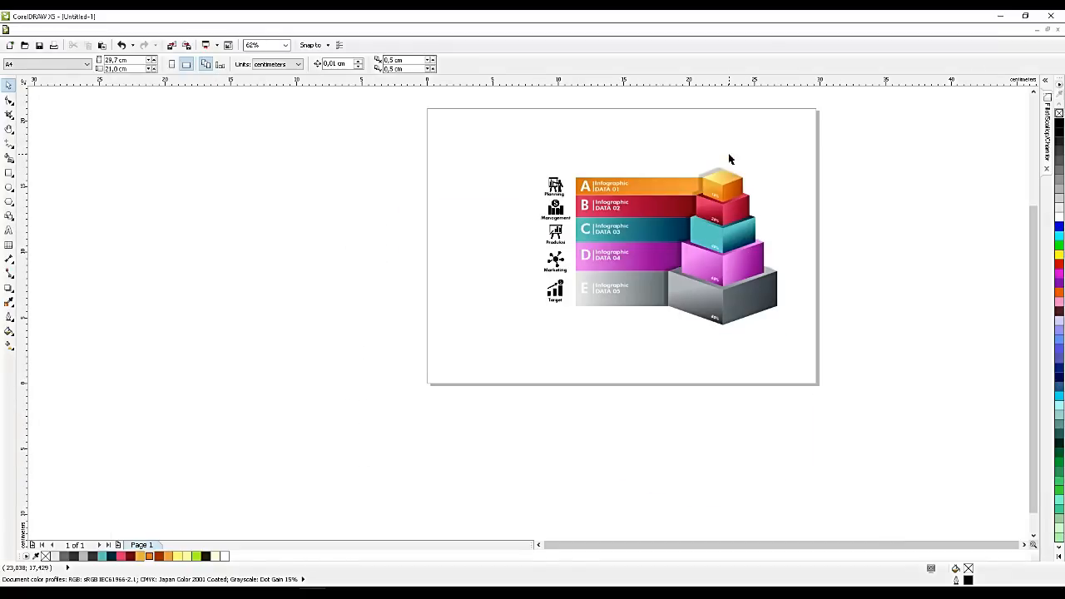
scroll(742, 142, "up", 1)
scroll(720, 150, "up", 1)
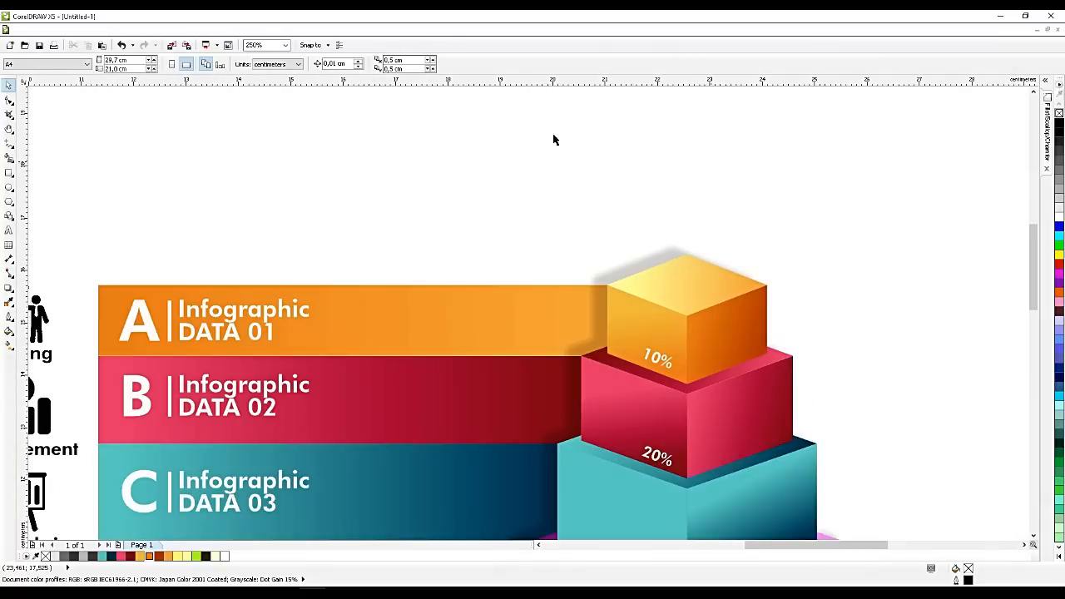
left_click(10, 187)
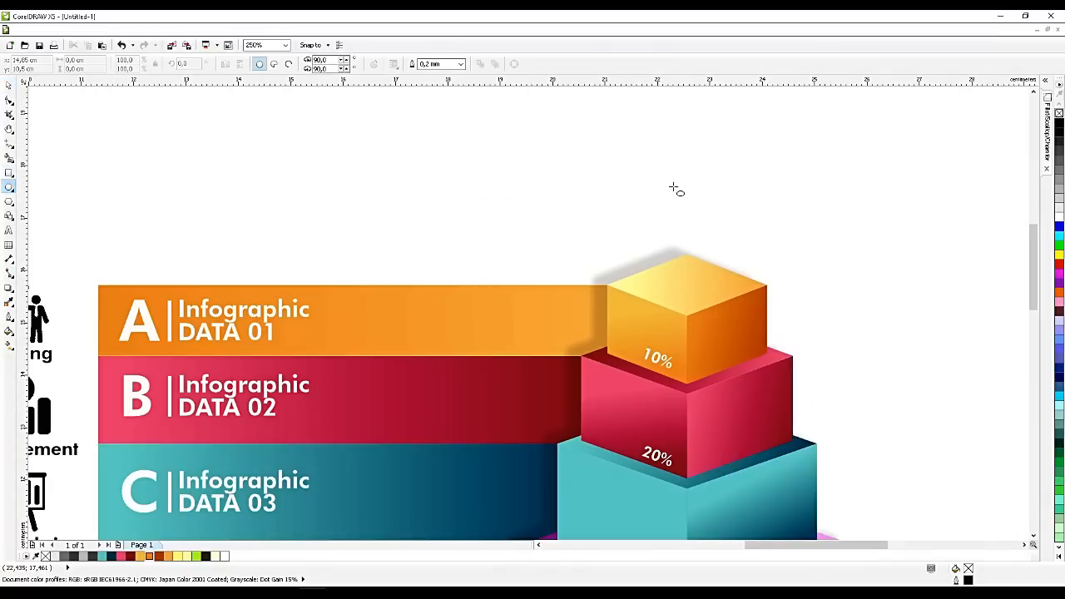
scroll(684, 188, "down", 1)
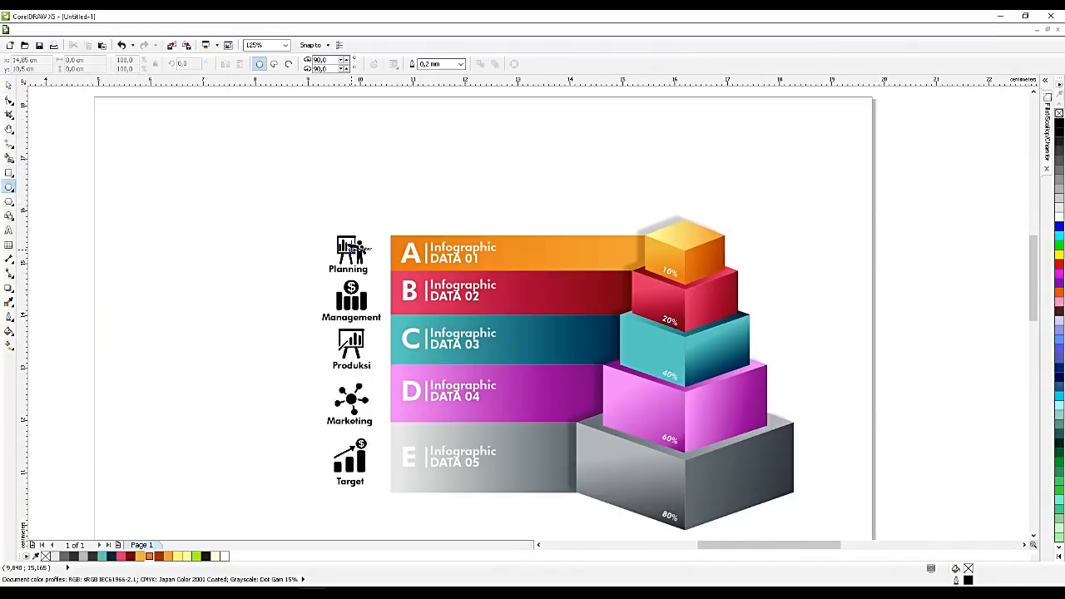
scroll(368, 235, "up", 1)
scroll(301, 163, "up", 1)
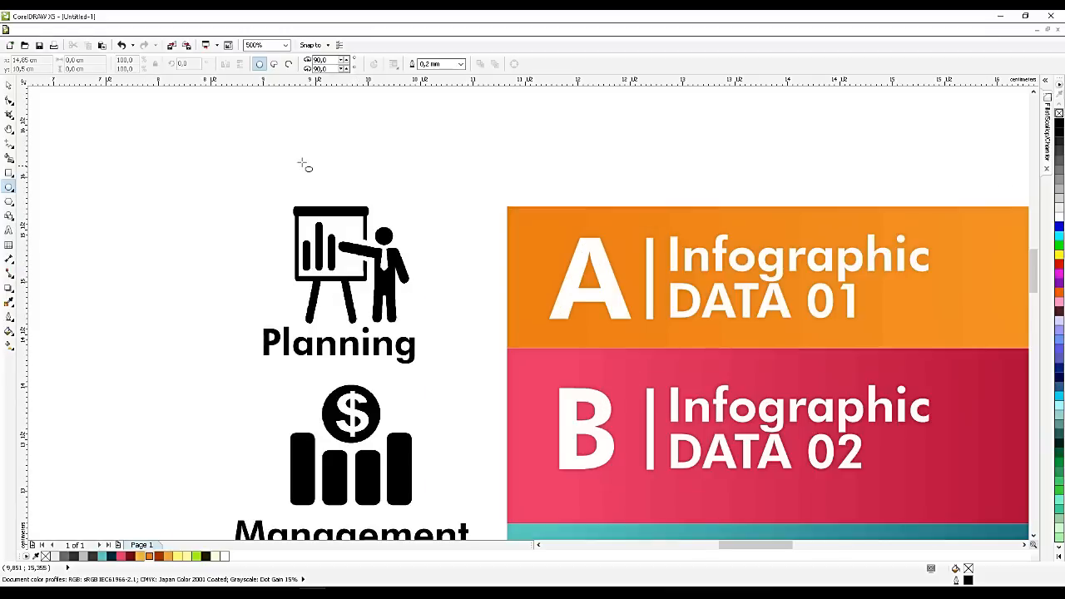
Duplicate the presenter icon bitmap beside banner A and place the copy above the tower's orange top cube.
left_click(9, 85)
left_click(384, 262)
scroll(333, 258, "down", 1)
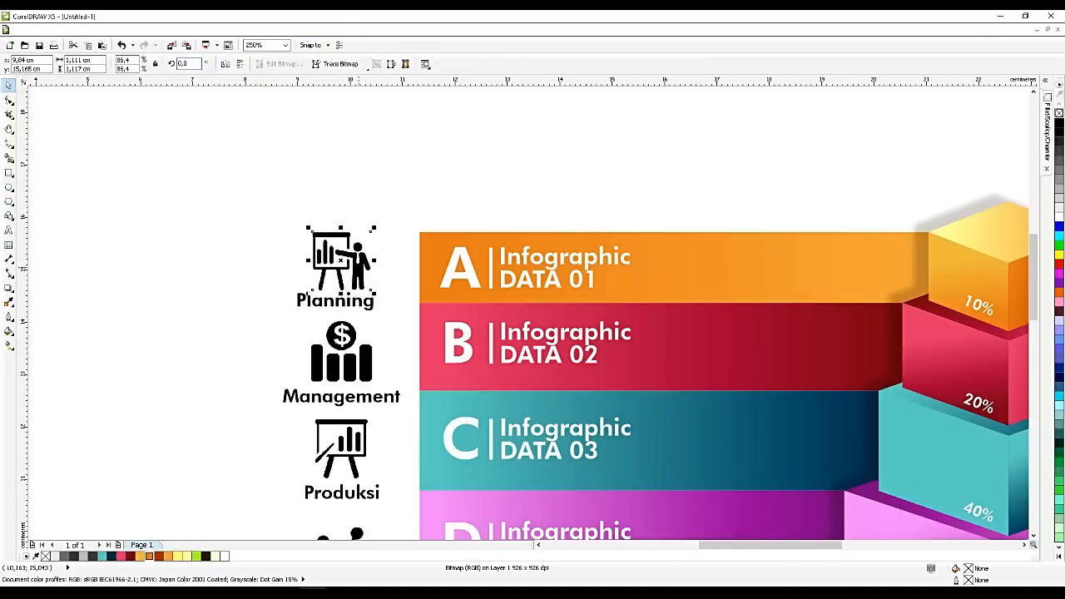
key("ctrl+d")
left_click_drag(398, 237, 920, 173)
scroll(920, 173, "up", 1)
right_click(888, 169)
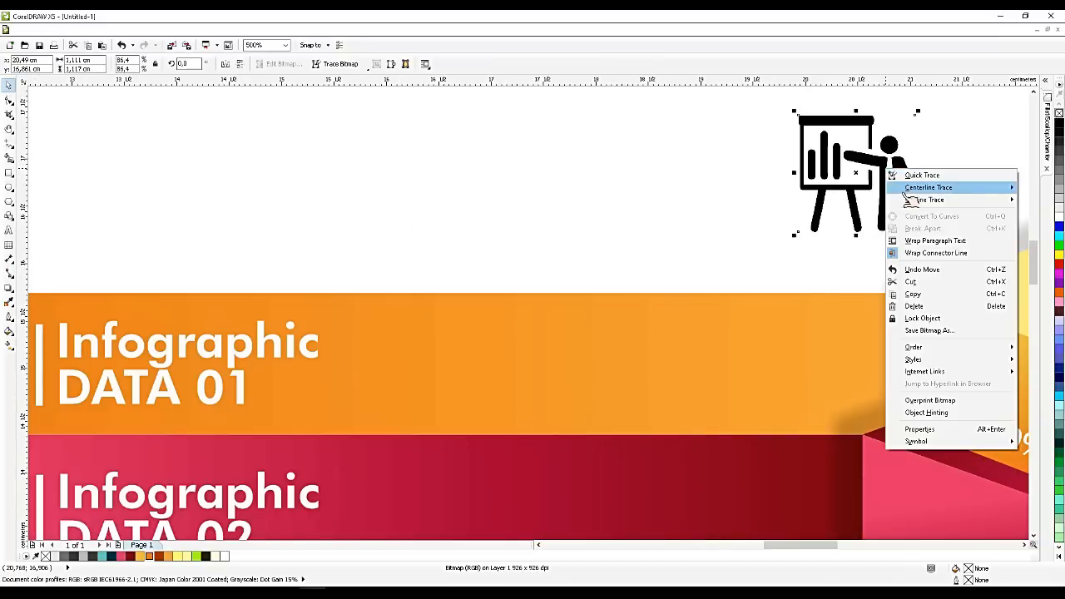
left_click(924, 112)
Start a Pen tool outline around the icon copy's presenter, running over the head and along the pointing arm to its tip.
scroll(956, 111, "up", 2)
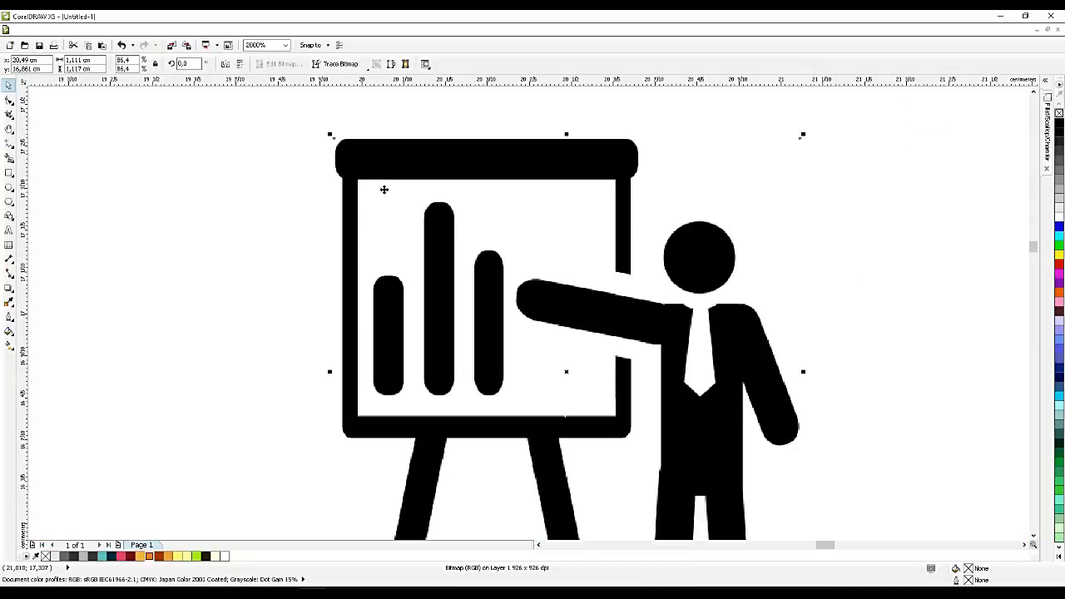
left_click(9, 143)
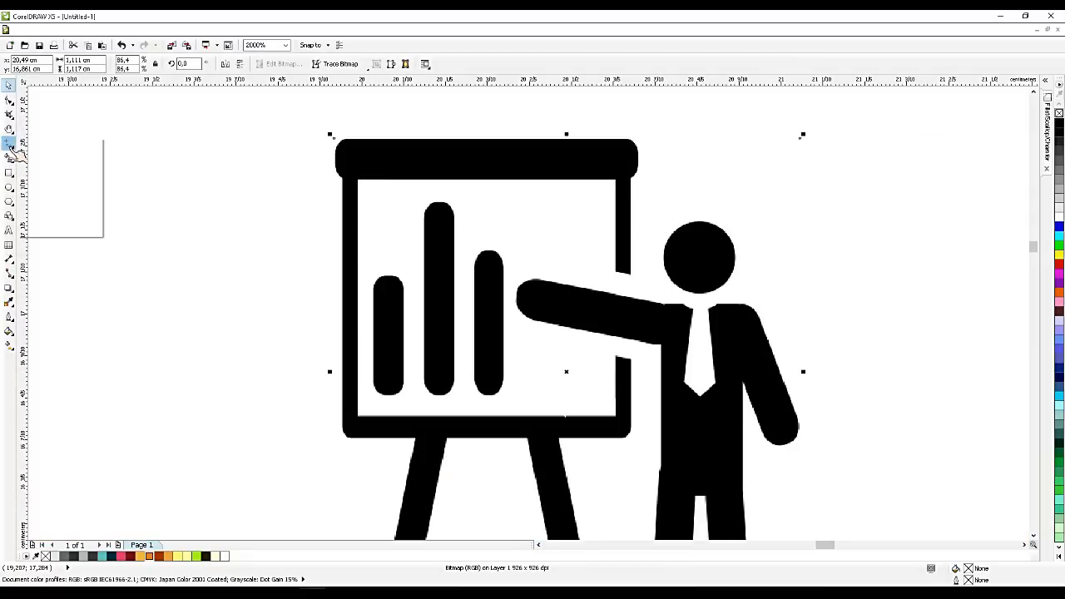
left_click(65, 192)
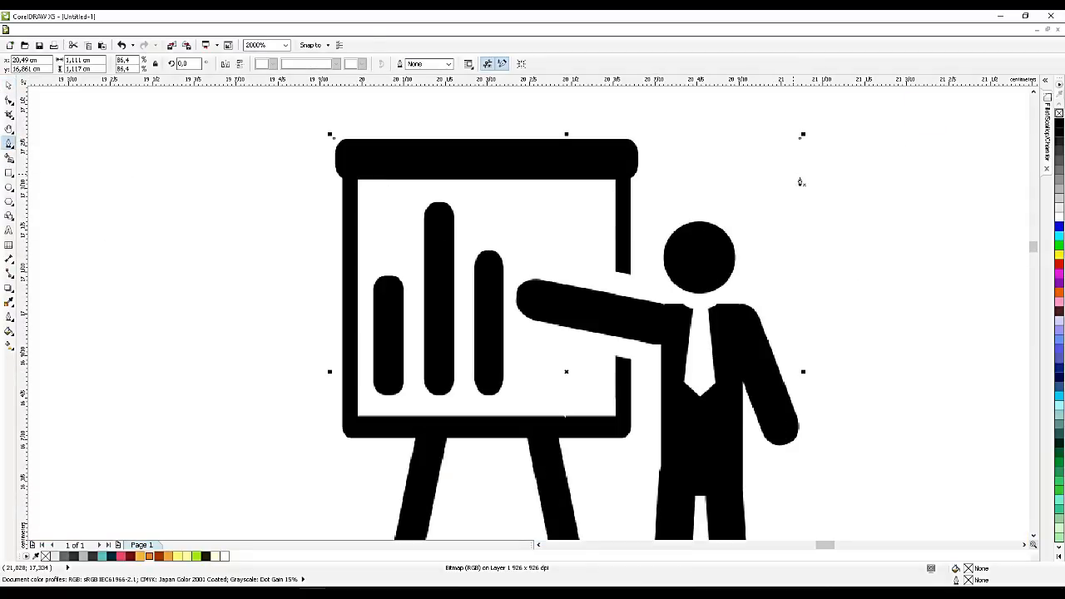
left_click(839, 176)
left_click(700, 176)
left_click(651, 207)
left_click(651, 257)
left_click(646, 290)
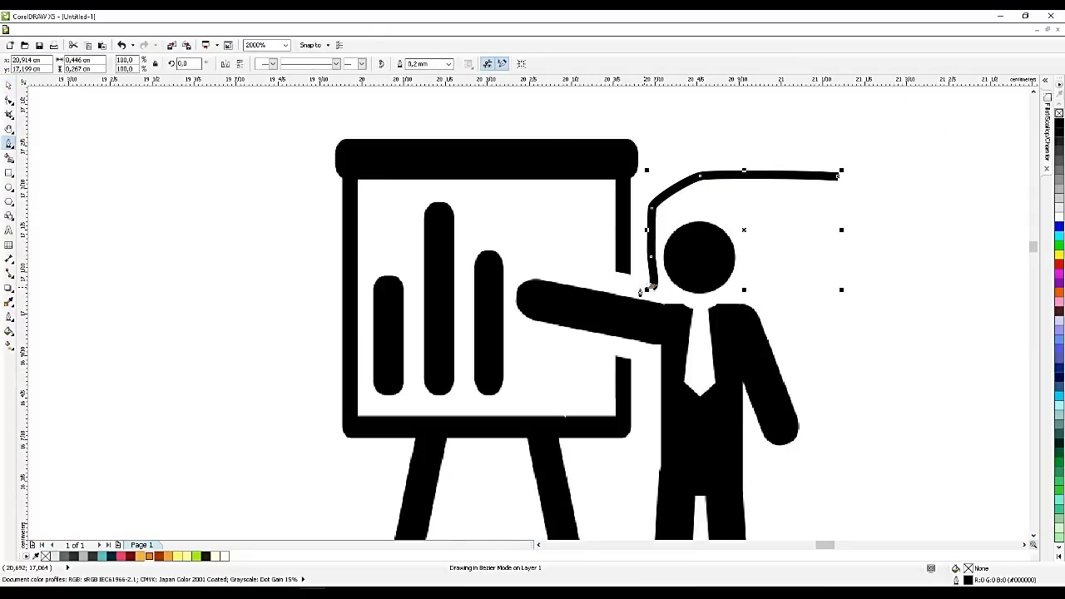
left_click(629, 289)
left_click(576, 272)
left_click(516, 263)
left_click_drag(505, 290, 515, 336)
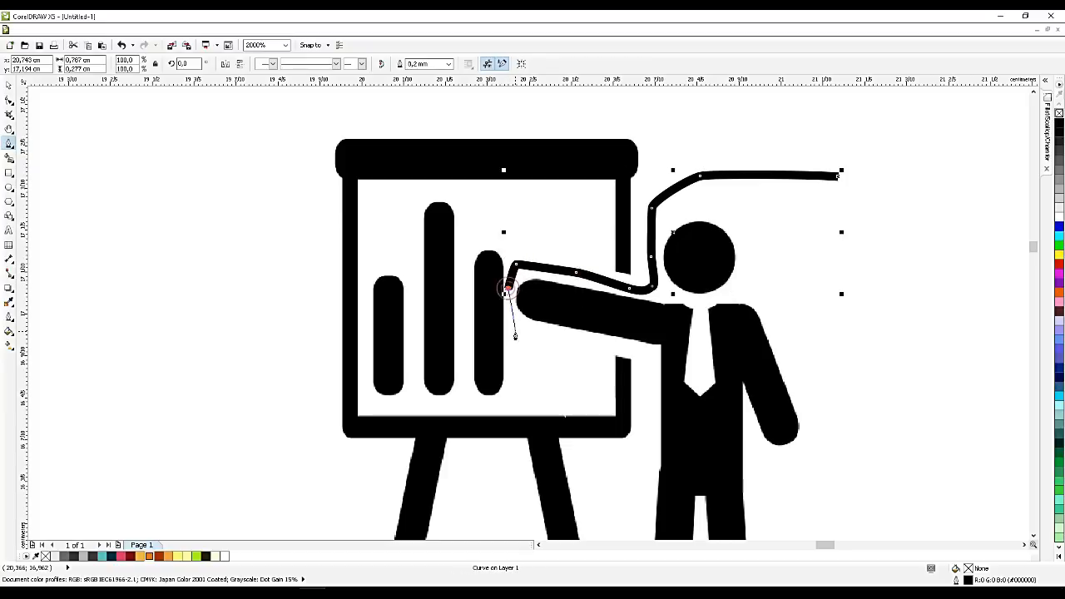
Continue the outline under the arm and around the legs and back, closing it at about 0.79 by 1.12 cm.
left_click(516, 333)
left_click(594, 345)
left_click(639, 355)
left_click(645, 387)
scroll(651, 339, "down", 1)
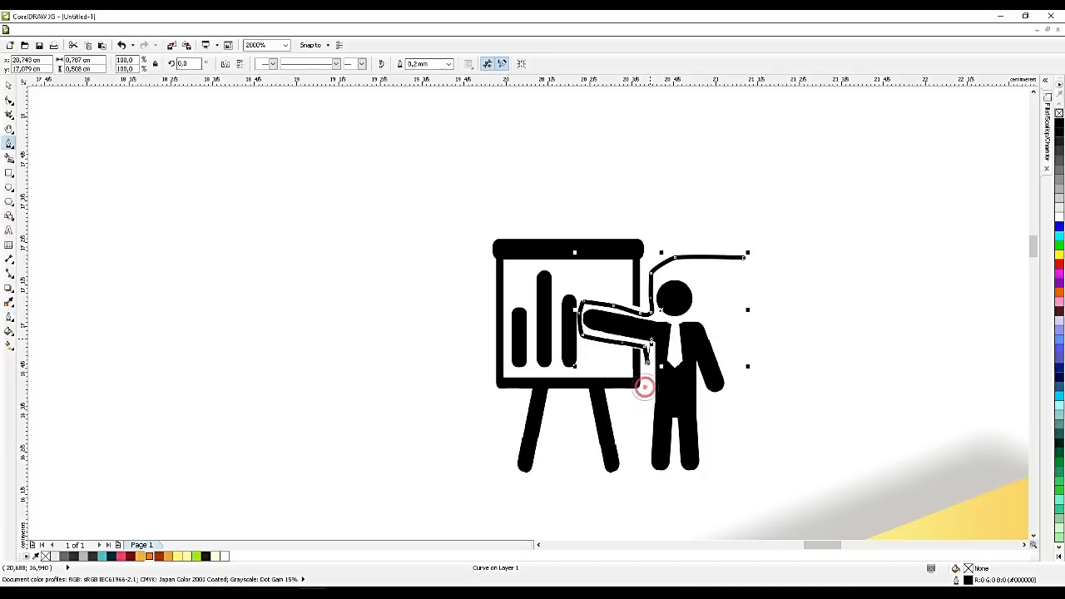
left_click(642, 485)
left_click(709, 489)
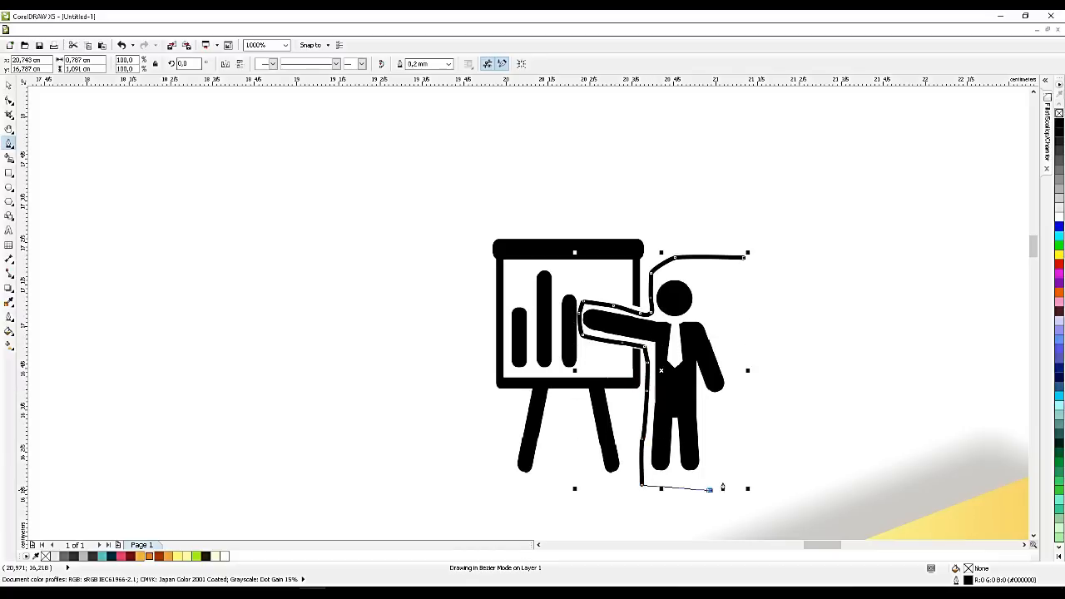
left_click(726, 423)
left_click(732, 388)
left_click(736, 354)
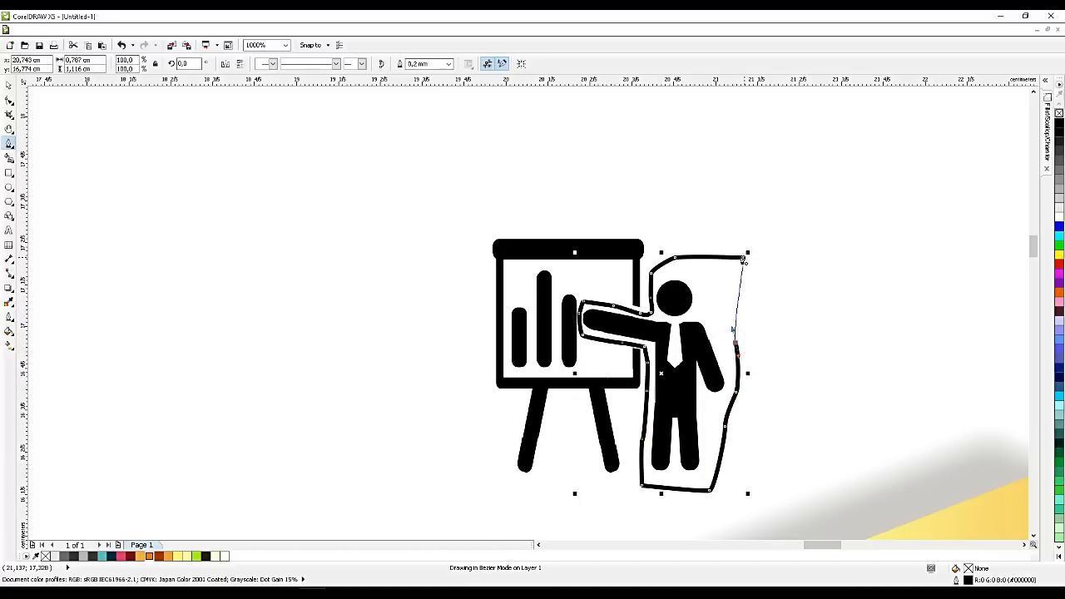
left_click(742, 256)
Intersect the icon copy with the drawn outline, then delete the original copy and the outline to leave only the presenter figure.
key("space")
left_click(542, 249, "shift")
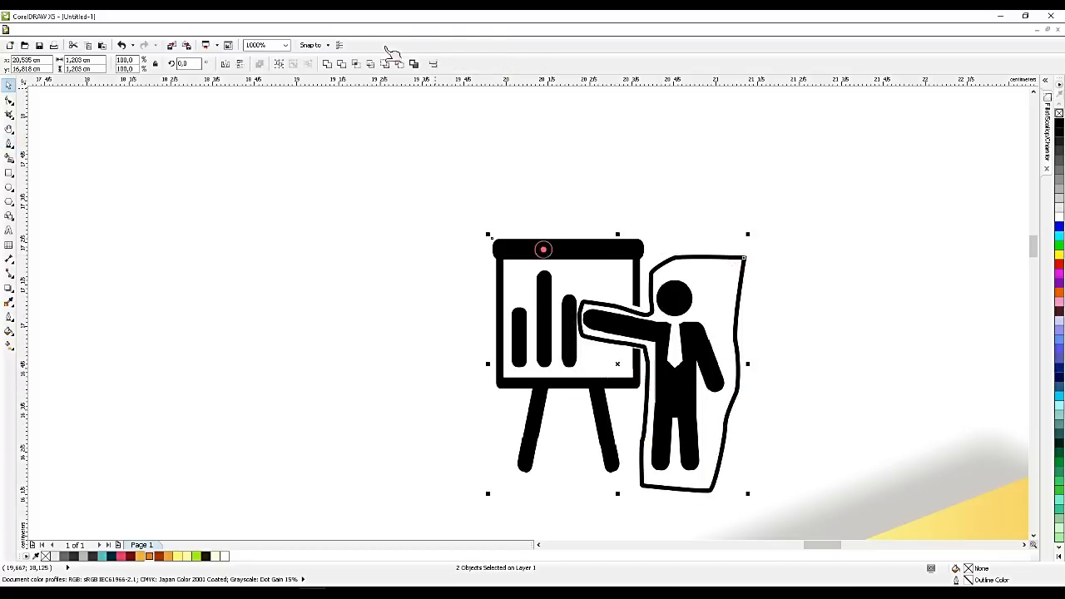
left_click(356, 64)
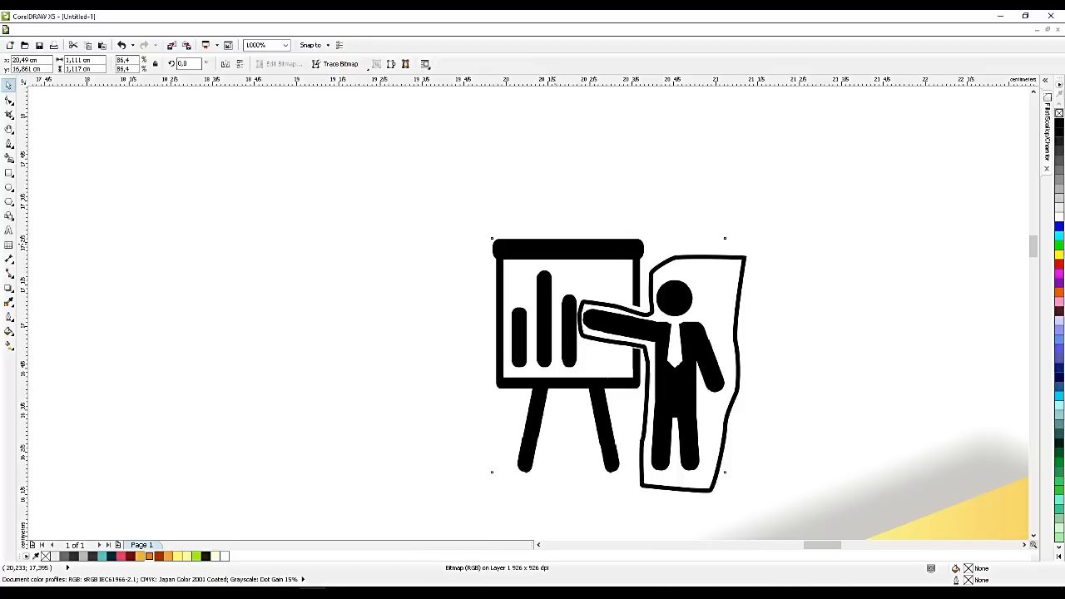
left_click(555, 243)
key("Delete")
left_click(743, 302)
key("Delete")
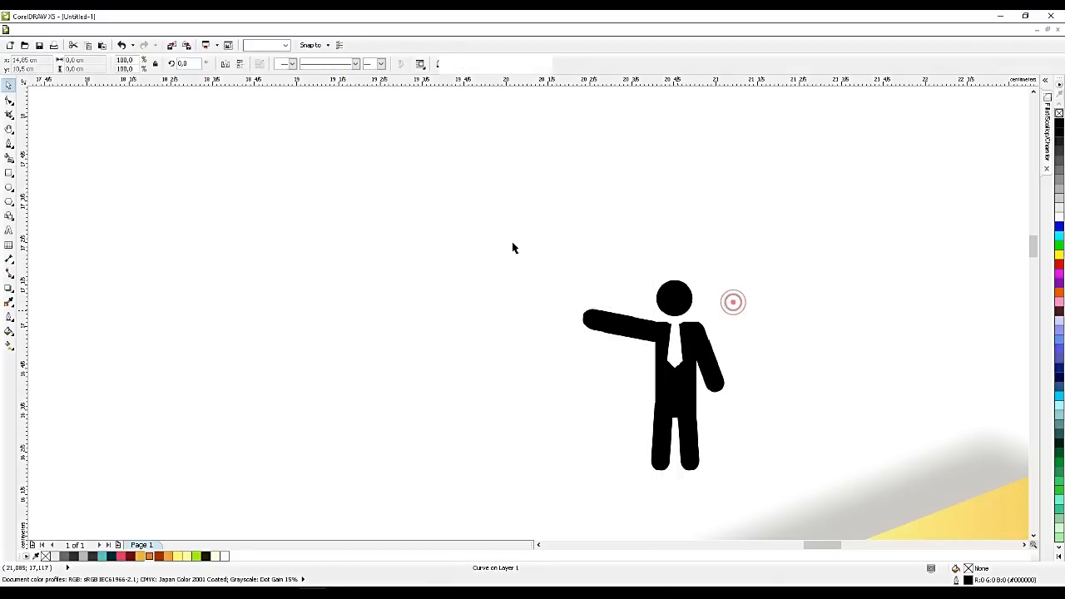
Place the presenter figure on the orange top cube, mirror it horizontally and enlarge it to about 1.32 by 1.96 cm.
scroll(579, 285, "down", 3)
left_click_drag(549, 282, 642, 313)
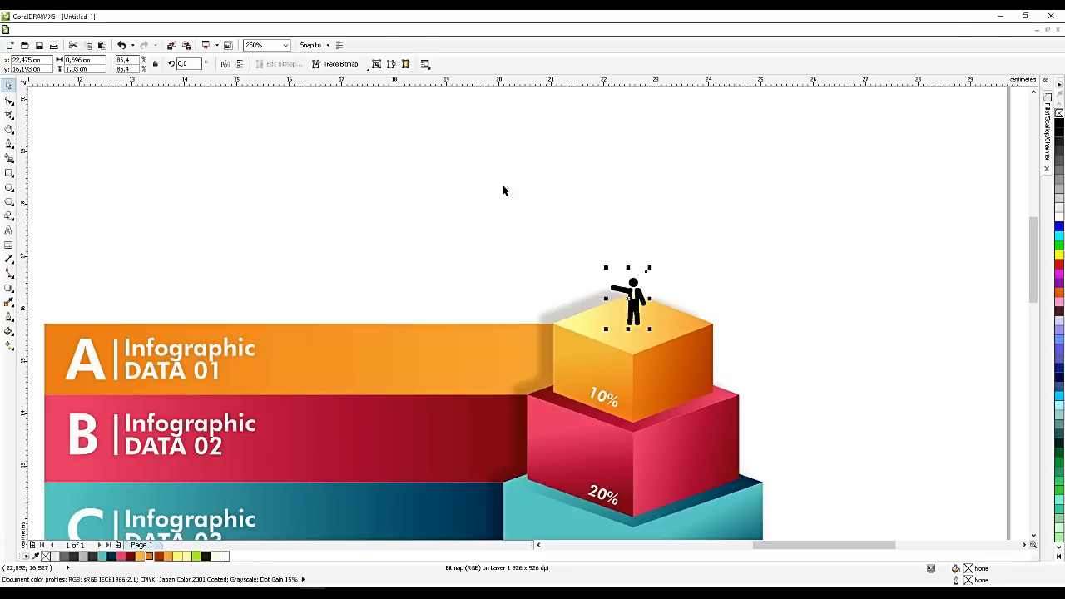
left_click(226, 64)
left_click_drag(650, 269, 670, 243)
left_click_drag(618, 304, 646, 286)
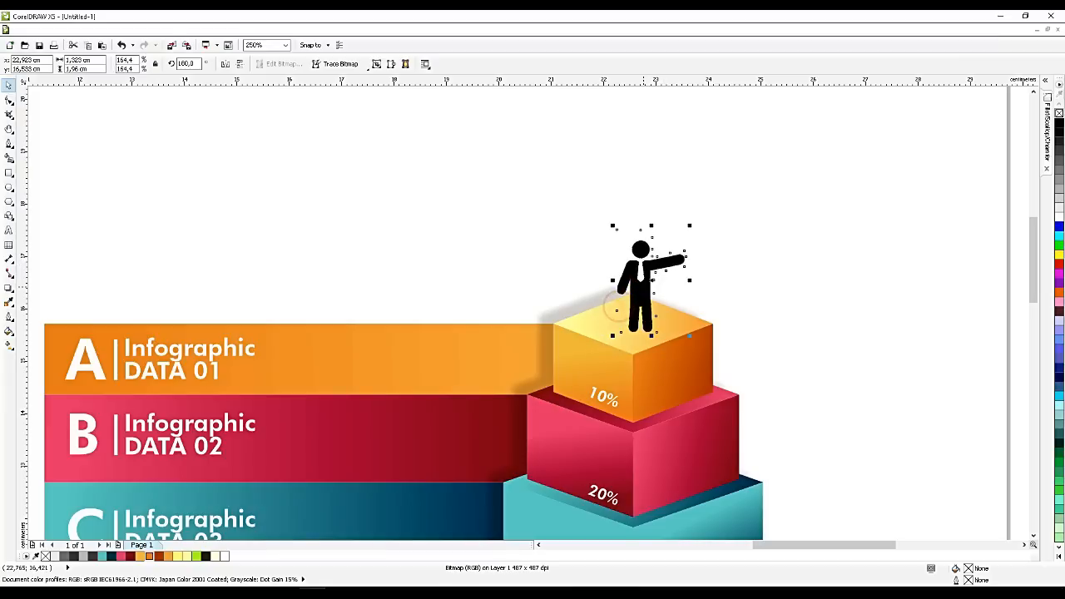
Enlarge the presenter to about 1.53 by 2.26 cm and position its feet centrally on the top face of the orange cube.
left_click_drag(689, 228, 693, 222)
left_click_drag(645, 320, 637, 304)
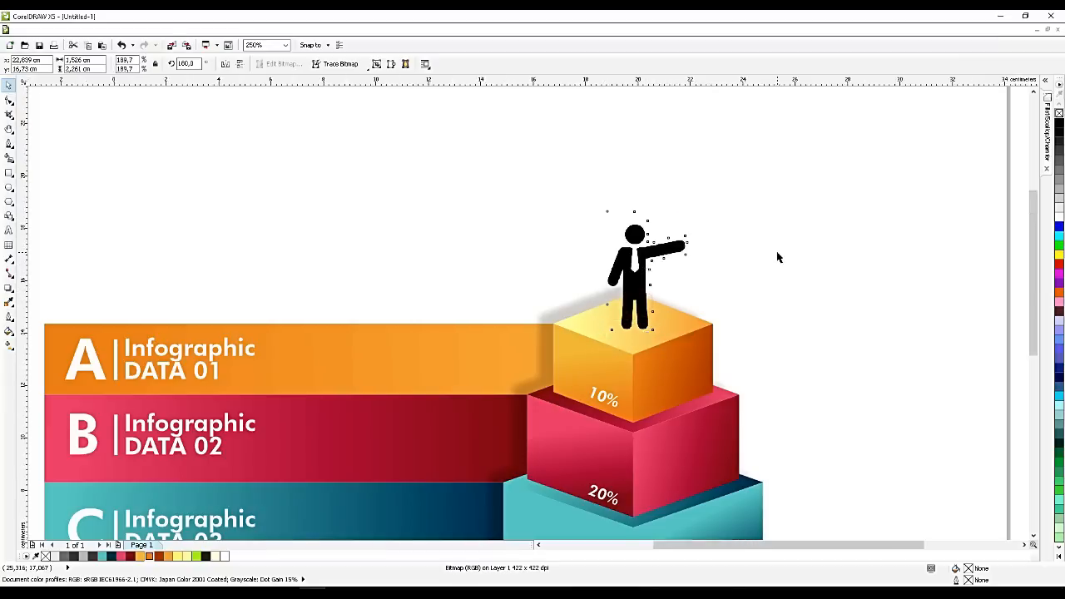
scroll(778, 257, "down", 2)
scroll(726, 243, "up", 2)
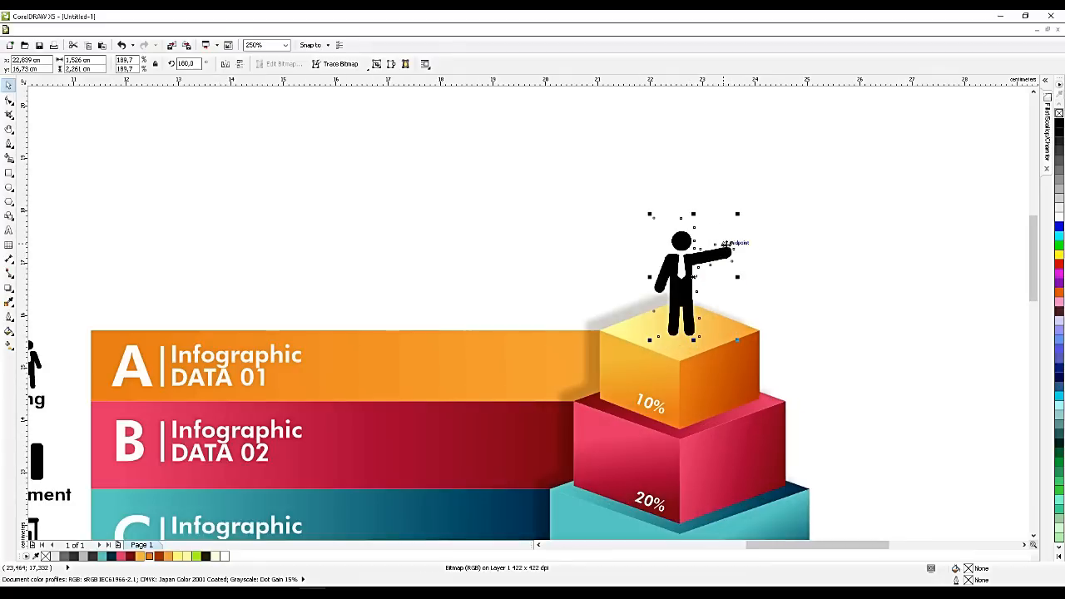
left_click_drag(686, 273, 692, 275)
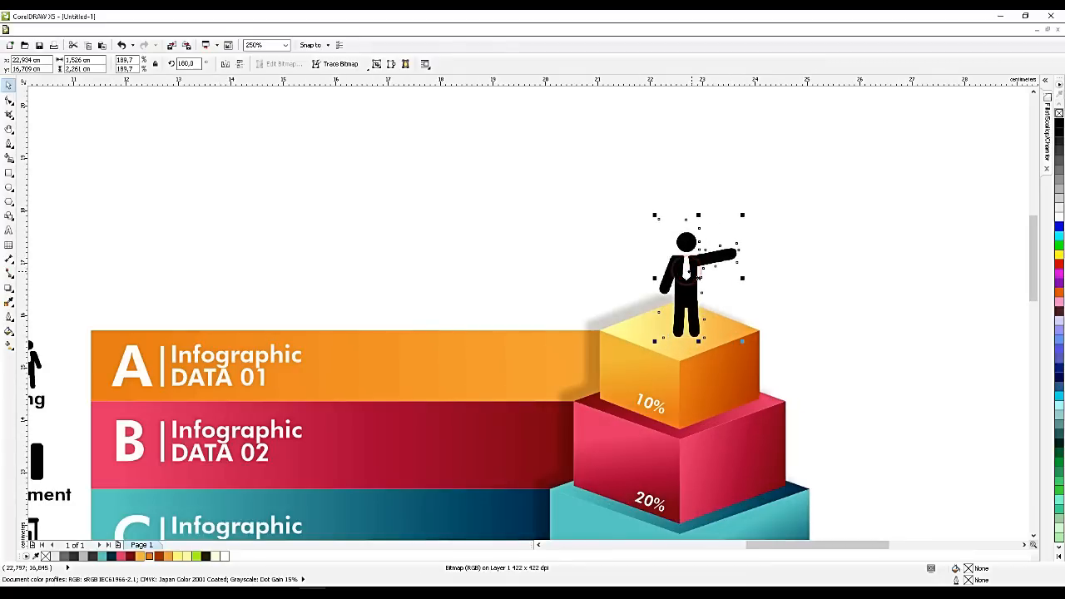
left_click(699, 273)
scroll(703, 279, "up", 2)
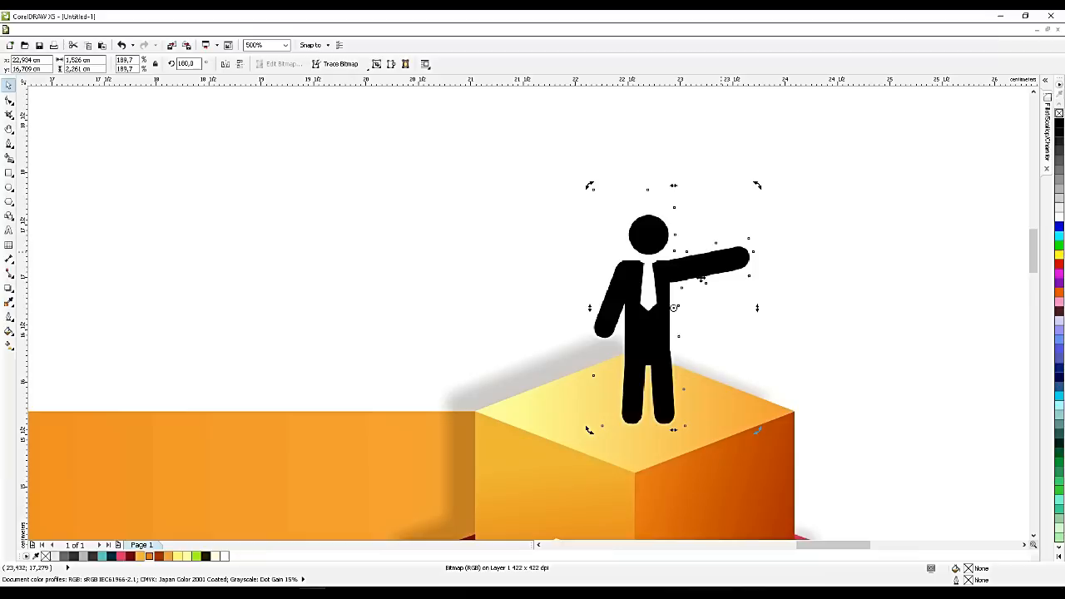
left_click(643, 316)
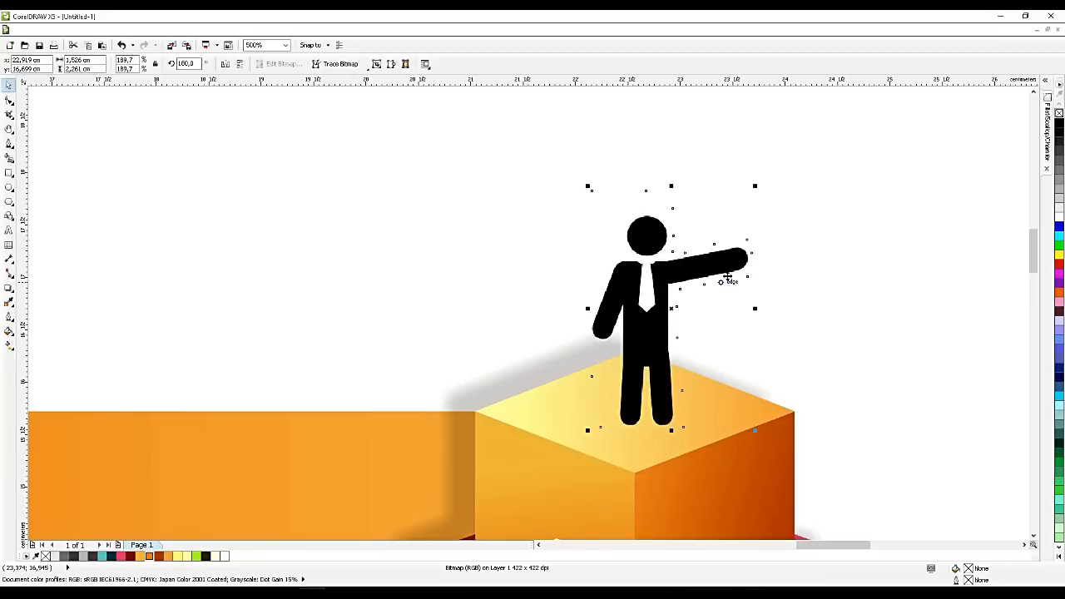
scroll(725, 278, "up", 2)
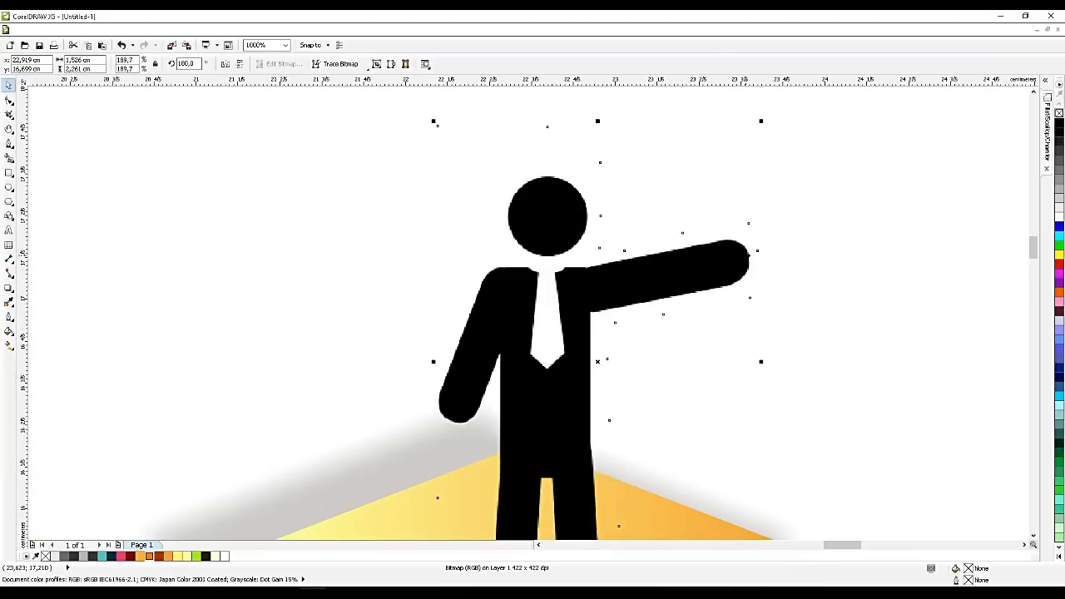
Draw a closed Pen tool outline about 1.14 by 0.87 cm around the presenter's outstretched arm, cutting across at the shoulder.
left_click(10, 143)
left_click(826, 183)
left_click_drag(706, 215, 657, 223)
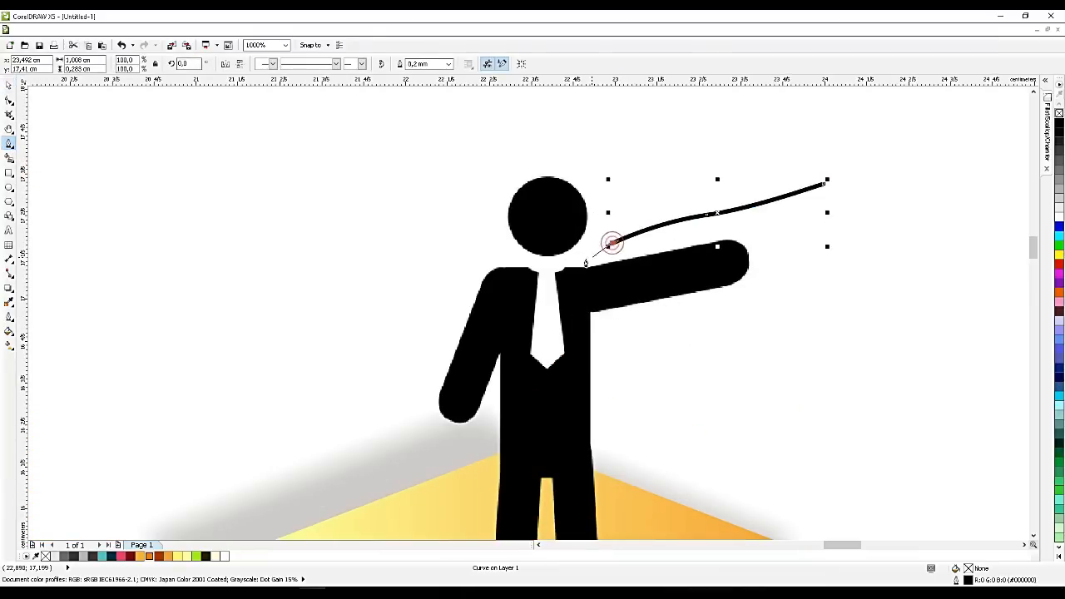
left_click(584, 260)
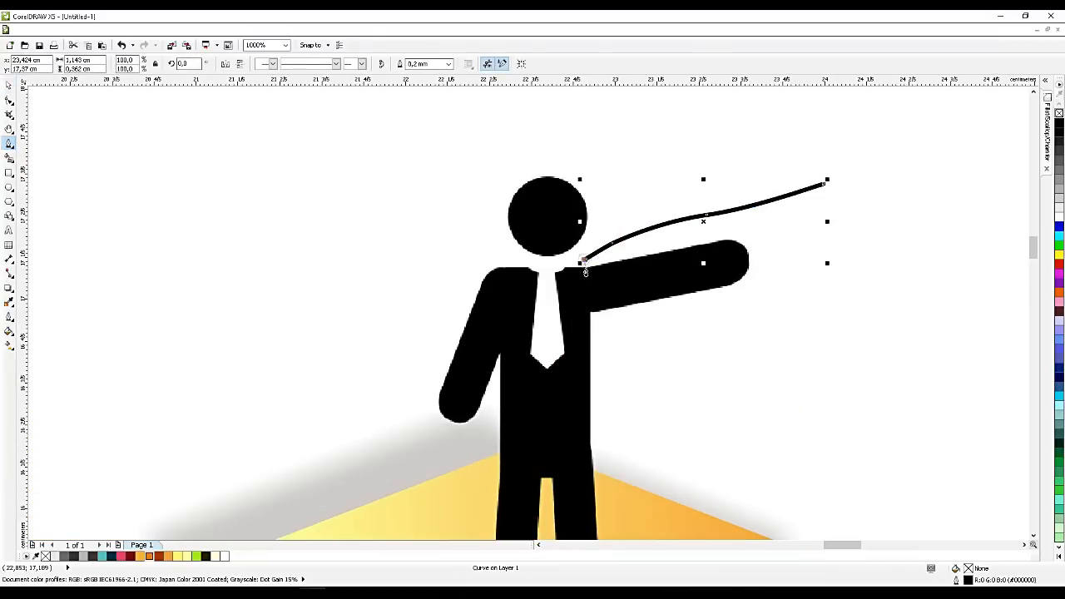
left_click(630, 366)
left_click(774, 358)
left_click_drag(801, 337, 815, 310)
left_click(824, 185)
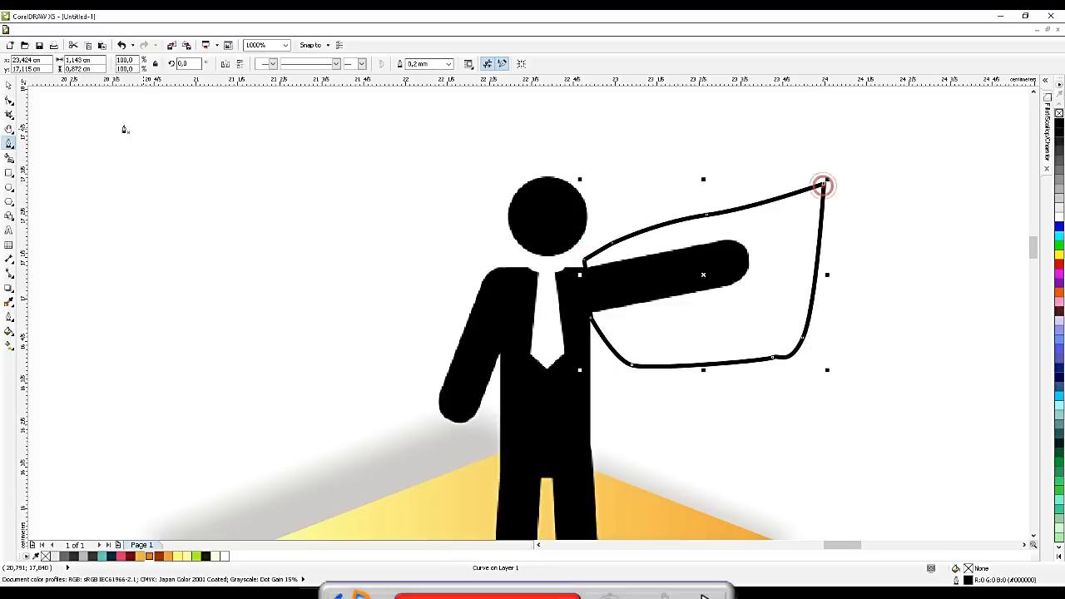
Split the outstretched arm from the presenter by intersecting and trimming the figure with the outline, and delete the outline.
left_click(9, 86)
left_click(545, 212, "shift")
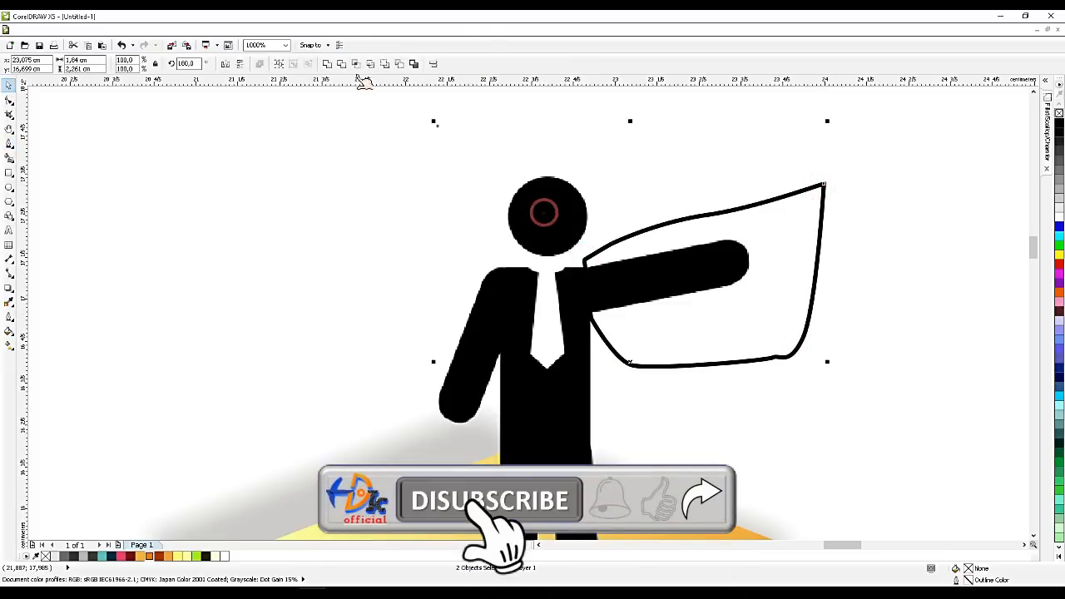
left_click(357, 64)
left_click(674, 220)
left_click(555, 213, "shift")
left_click(547, 212, "shift")
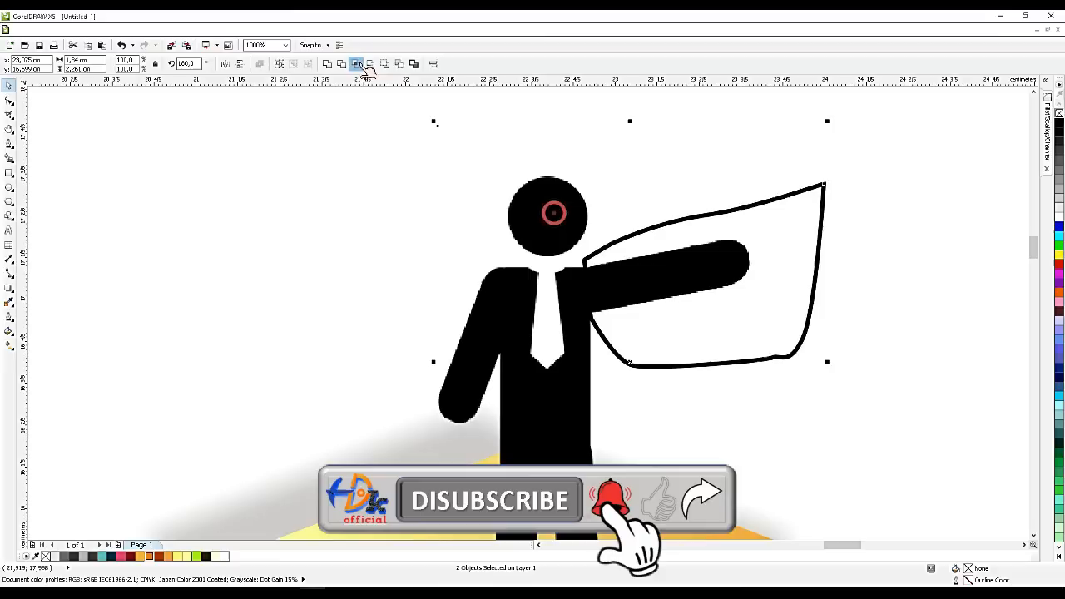
left_click(340, 64)
left_click(764, 273)
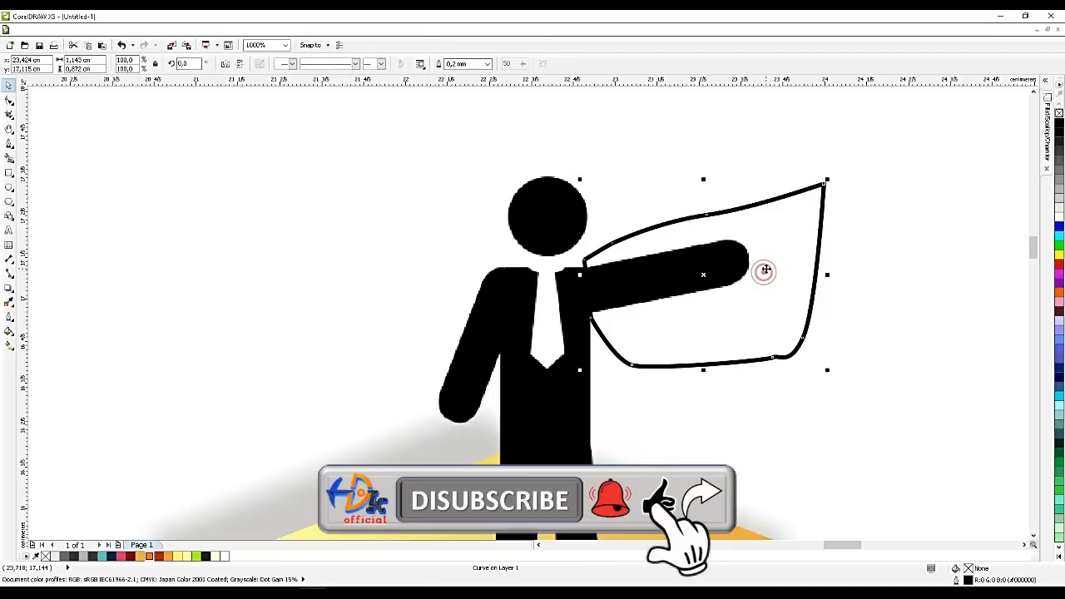
key("Delete")
Move the separated arm away from the body, rotate it to horizontal and scale it down to about 0.66 by 0.47 cm.
left_click_drag(704, 268, 775, 304)
left_click(779, 318)
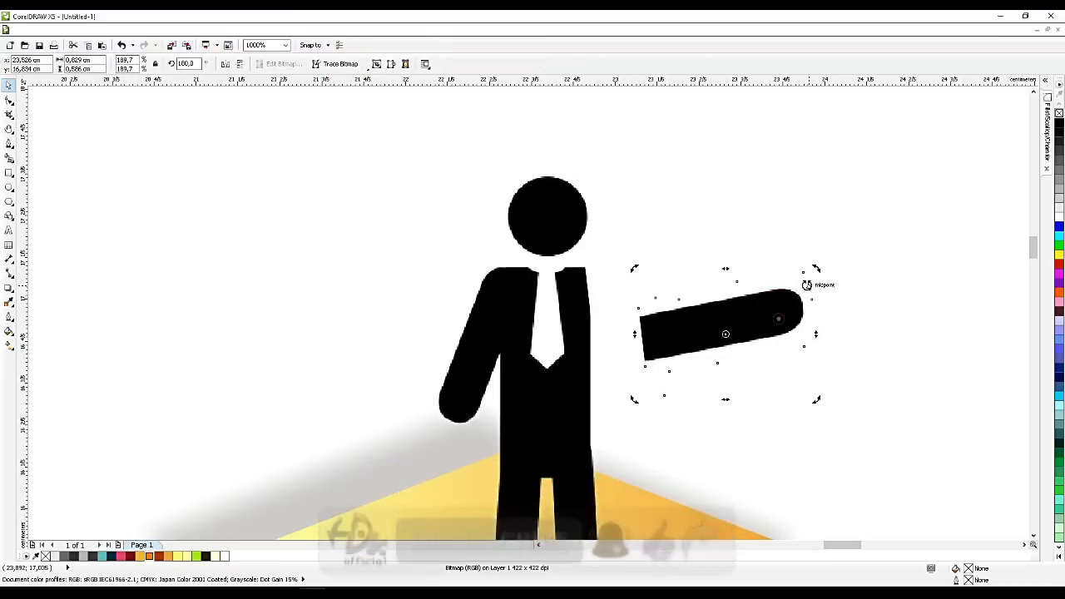
left_click_drag(818, 268, 757, 350)
left_click(779, 335)
left_click_drag(811, 380, 732, 327)
left_click(778, 324)
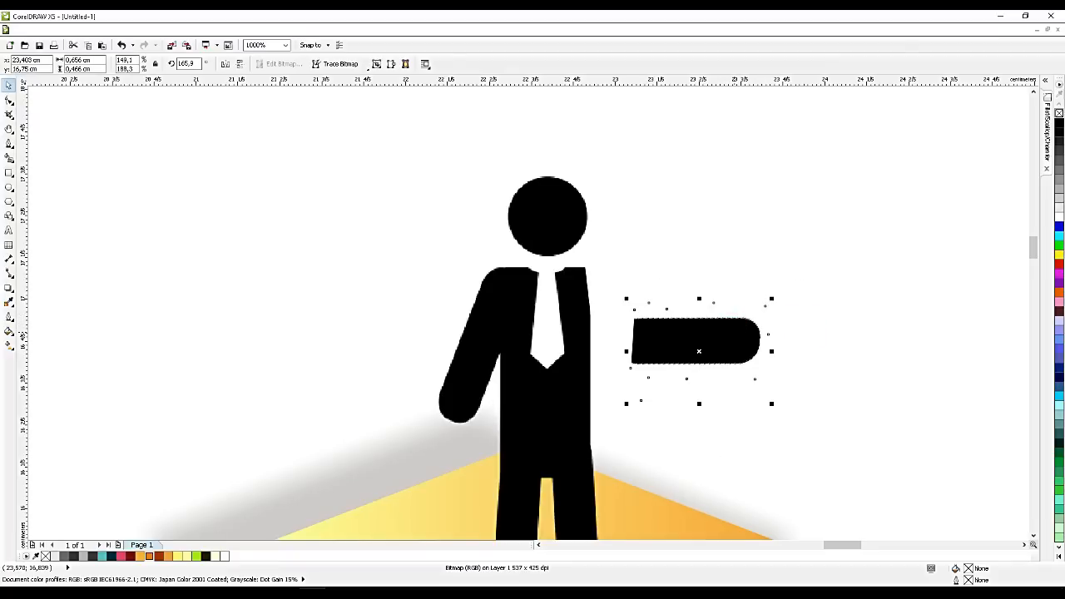
Duplicate the horizontal arm piece, rotate the copy to slope downward and place it between the shoulder and the original piece.
key("ctrl+d")
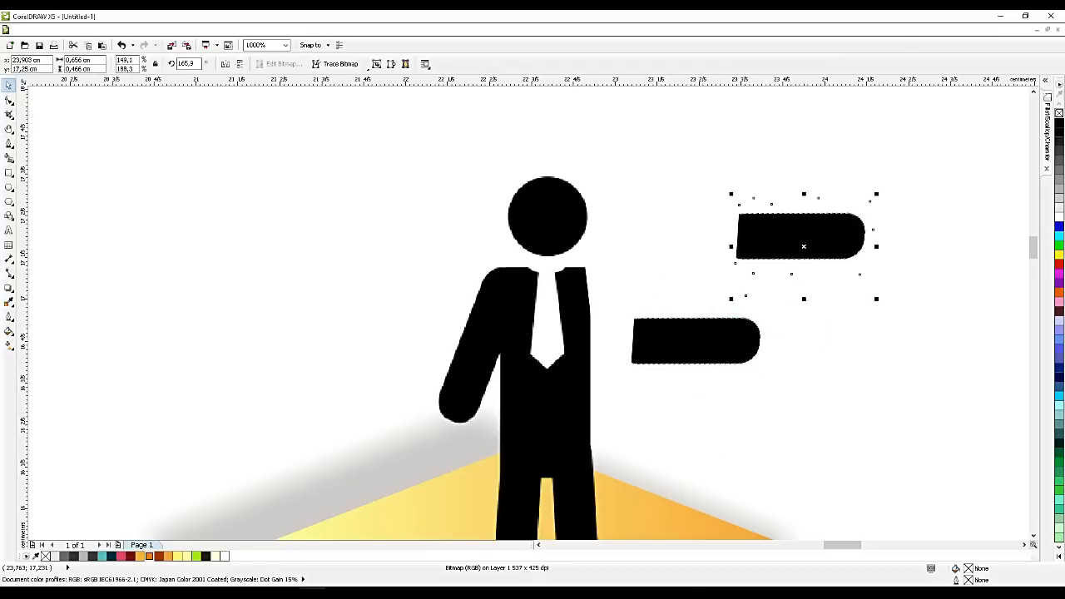
left_click_drag(804, 236, 639, 299)
left_click_drag(717, 252, 724, 290)
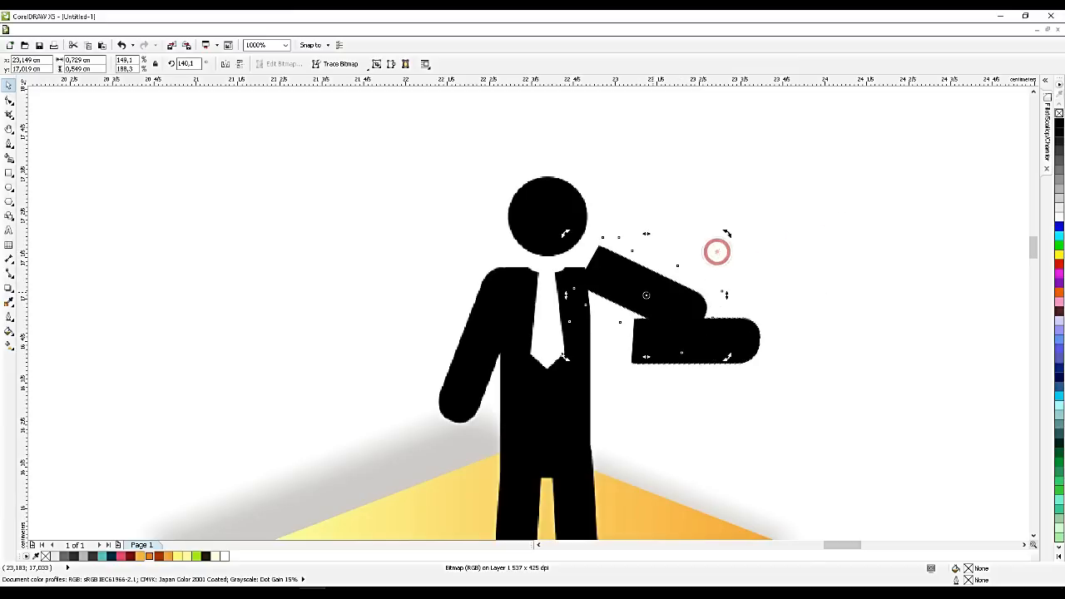
left_click_drag(652, 292, 632, 315)
left_click(626, 312)
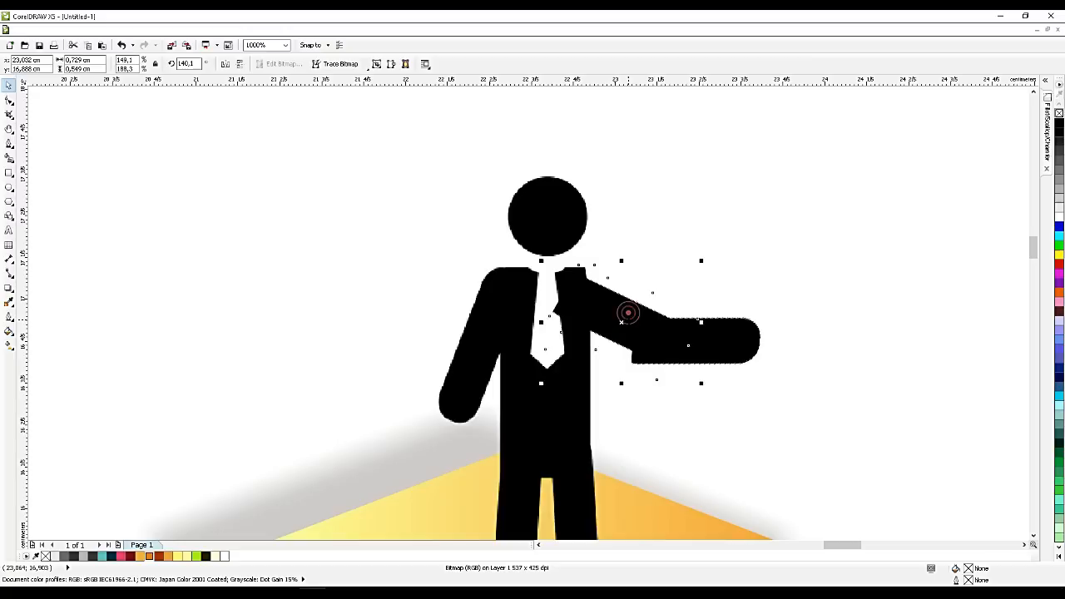
Rotate the upper arm to about 127.4°, shrink it to about 0.65 by 0.6 cm and align the forearm with it.
left_click_drag(702, 261, 708, 274)
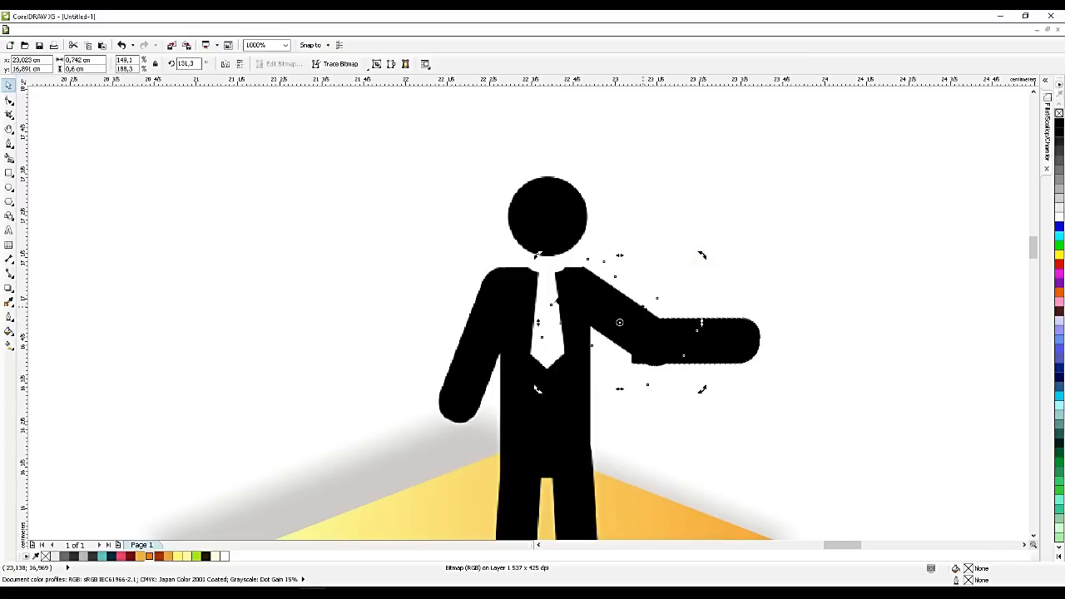
left_click(694, 263)
left_click_drag(701, 323, 630, 341)
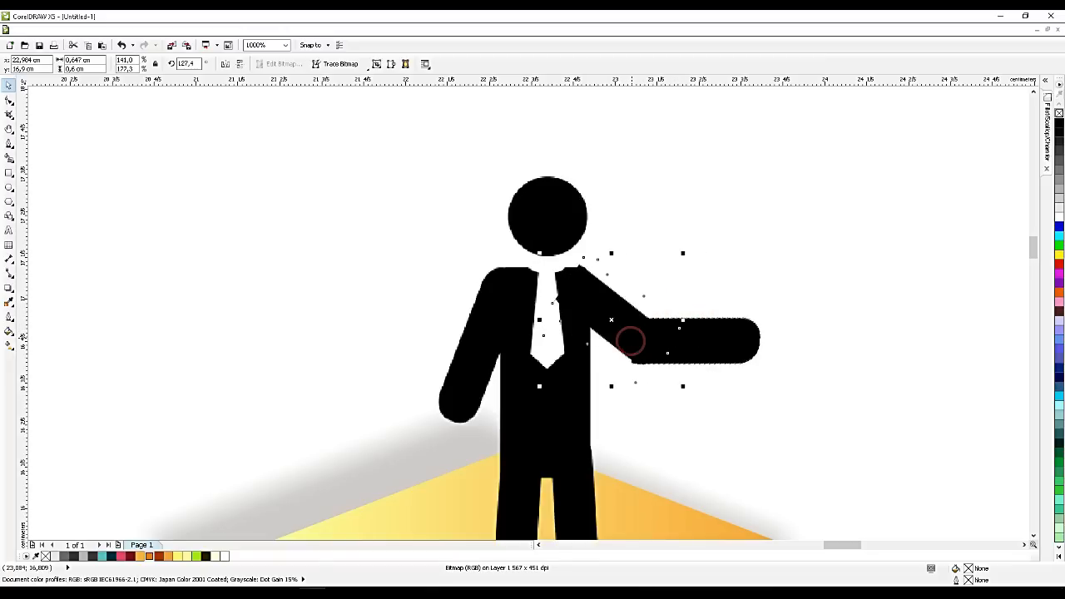
left_click_drag(699, 339, 698, 337)
scroll(716, 342, "down", 2)
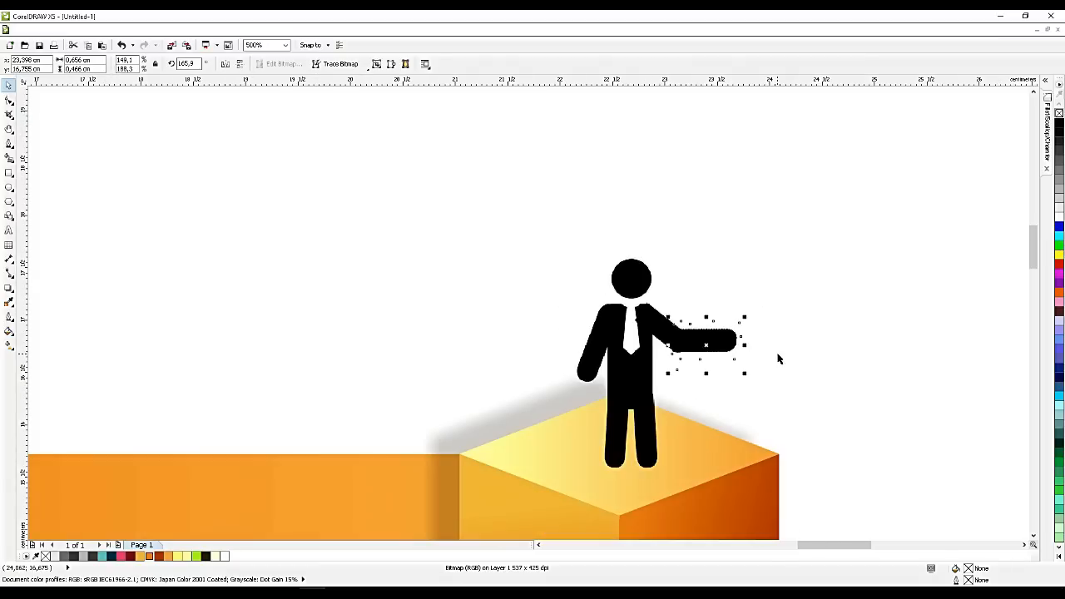
scroll(789, 358, "down", 2)
left_click(840, 339)
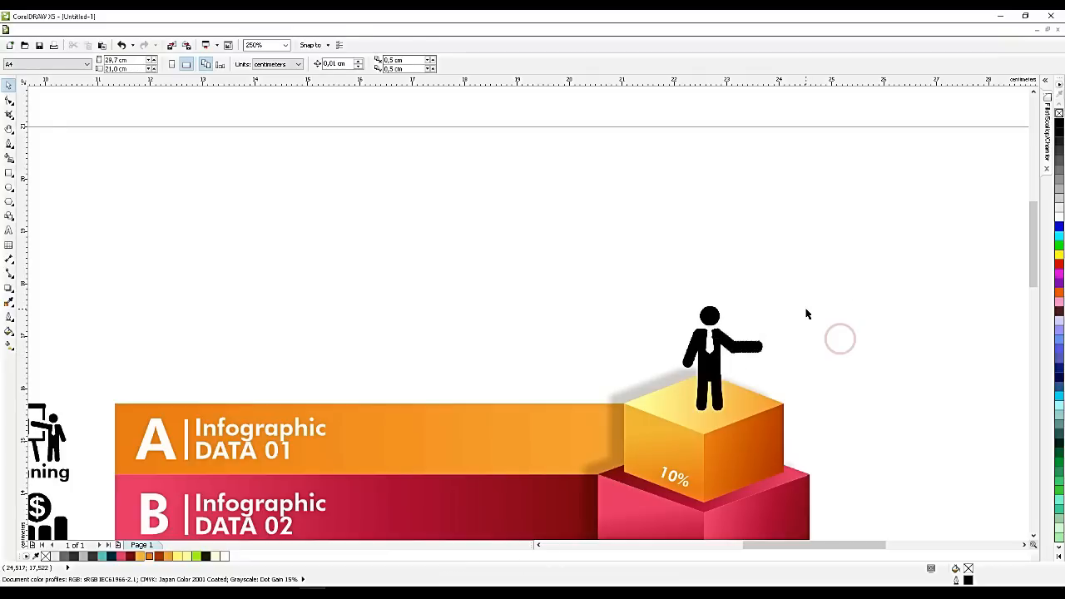
Reshape the upper arm's bitmap outline, removing the node over the tie and straightening that edge so it clears the tie.
scroll(802, 321, "up", 2)
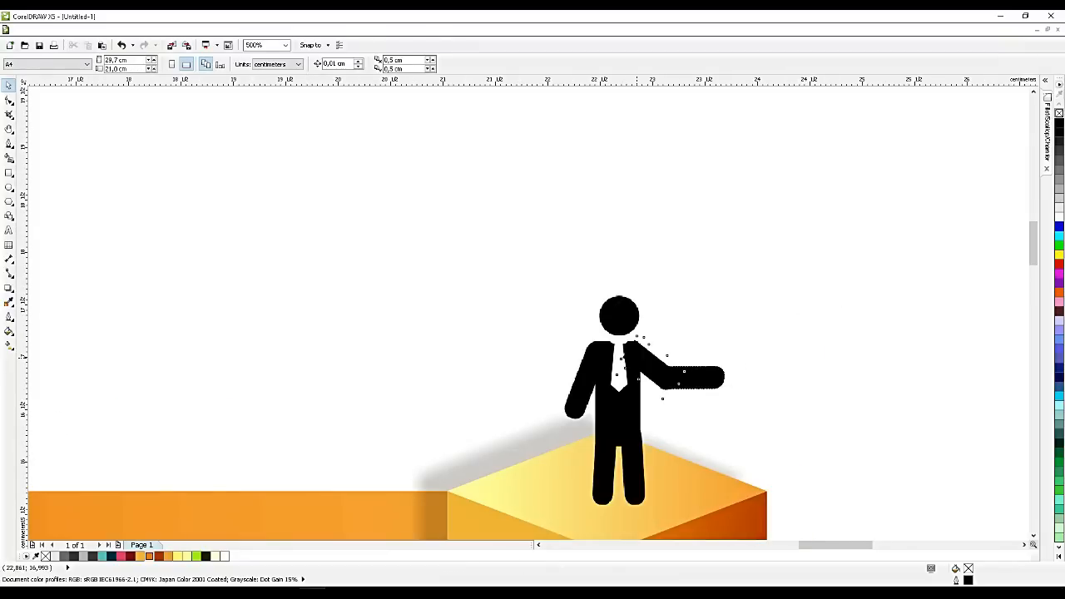
left_click(629, 361)
scroll(629, 361, "up", 4)
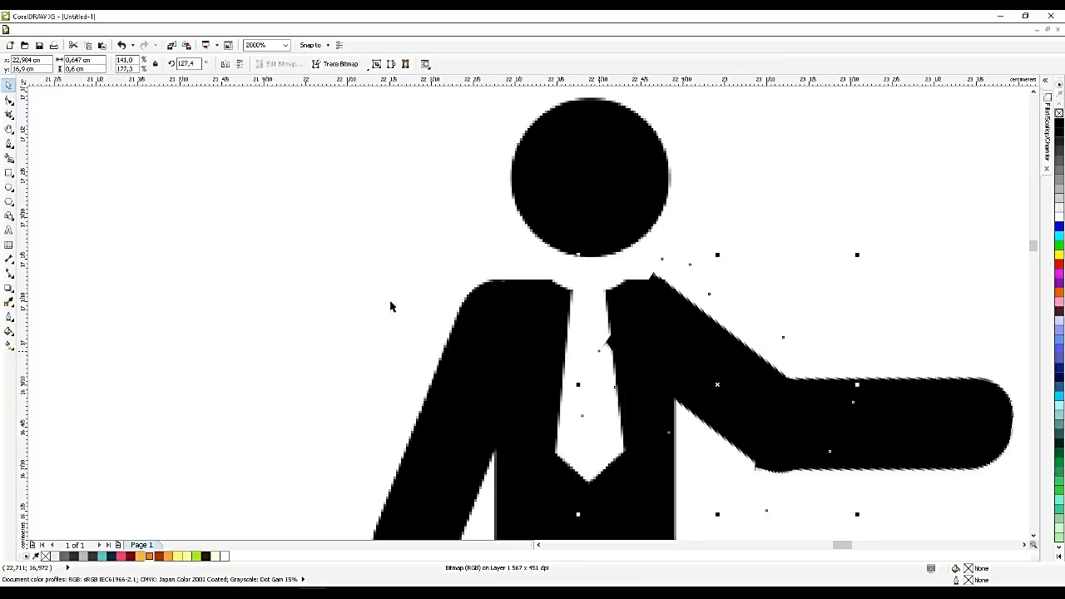
left_click(9, 100)
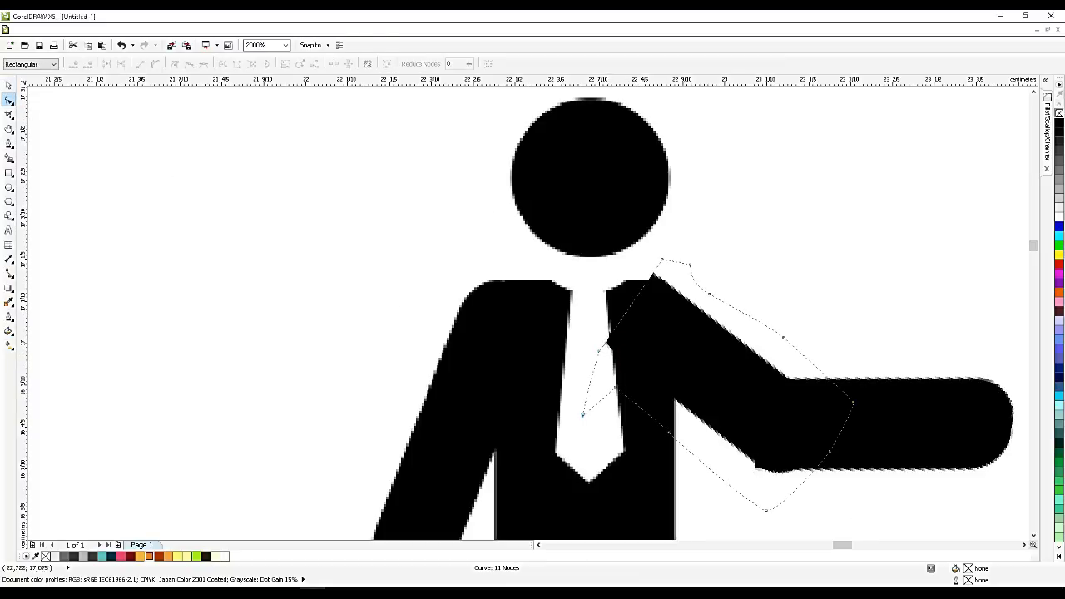
left_click(600, 351)
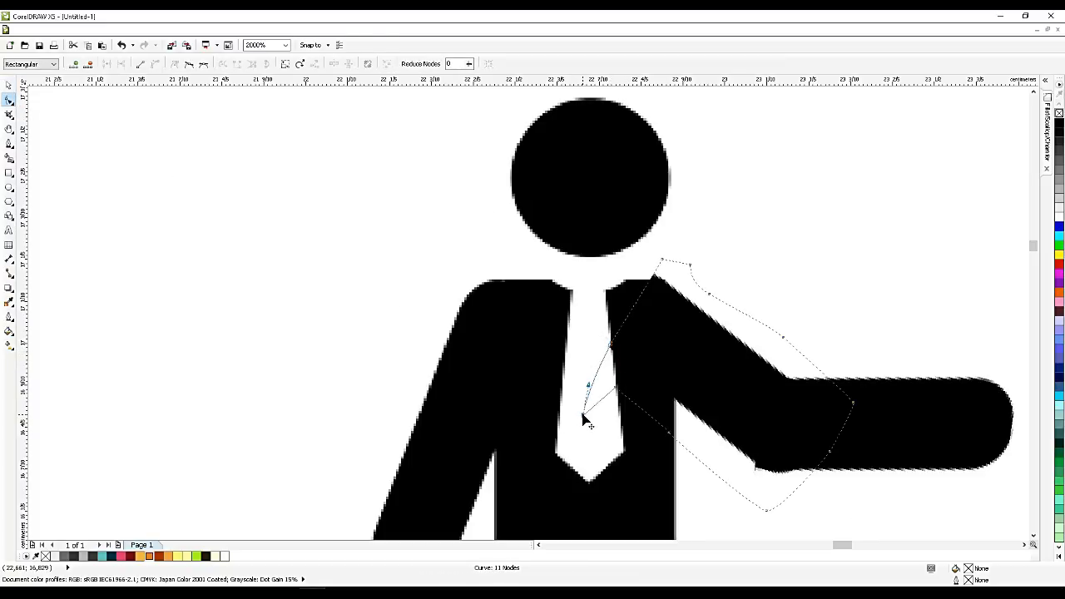
left_click(585, 415)
key("Delete")
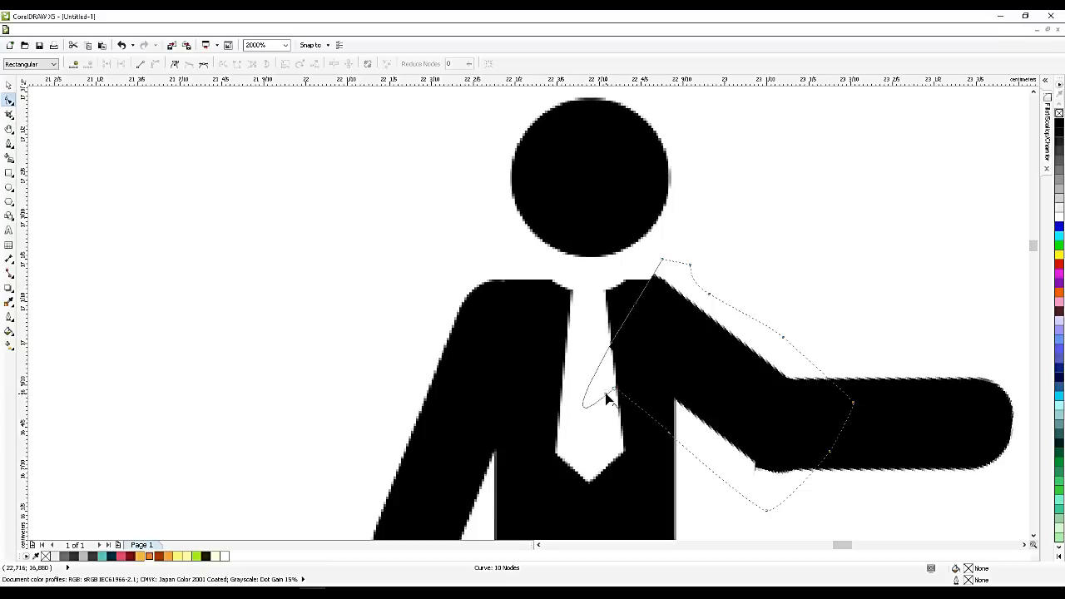
left_click(605, 396)
left_click(140, 64)
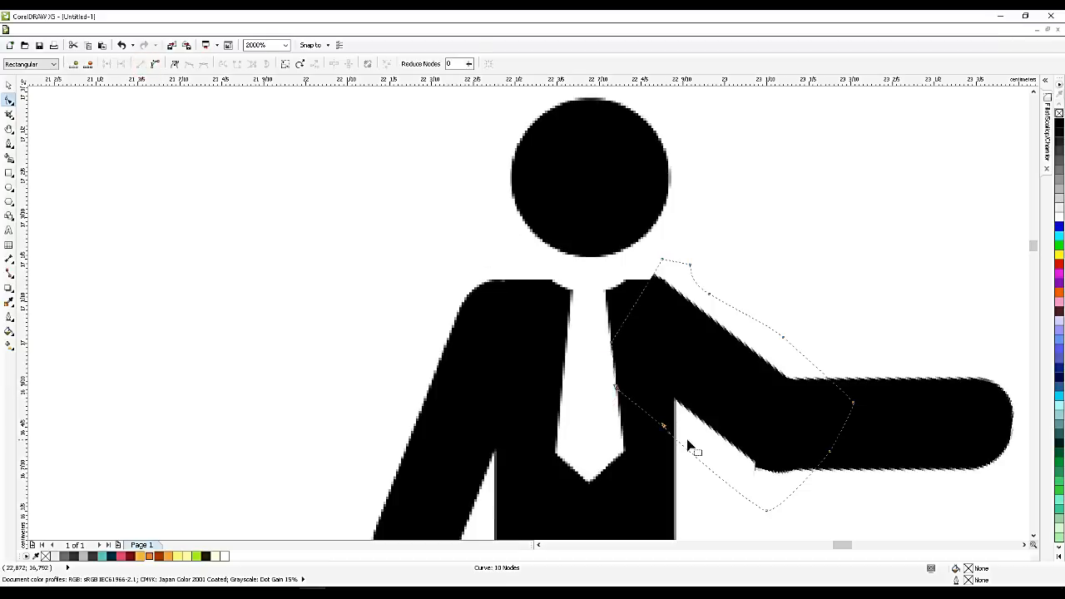
Pull in the forearm outline's lower node at the elbow to trim the protruding corner, and select the upper arm for node editing.
left_click(753, 453)
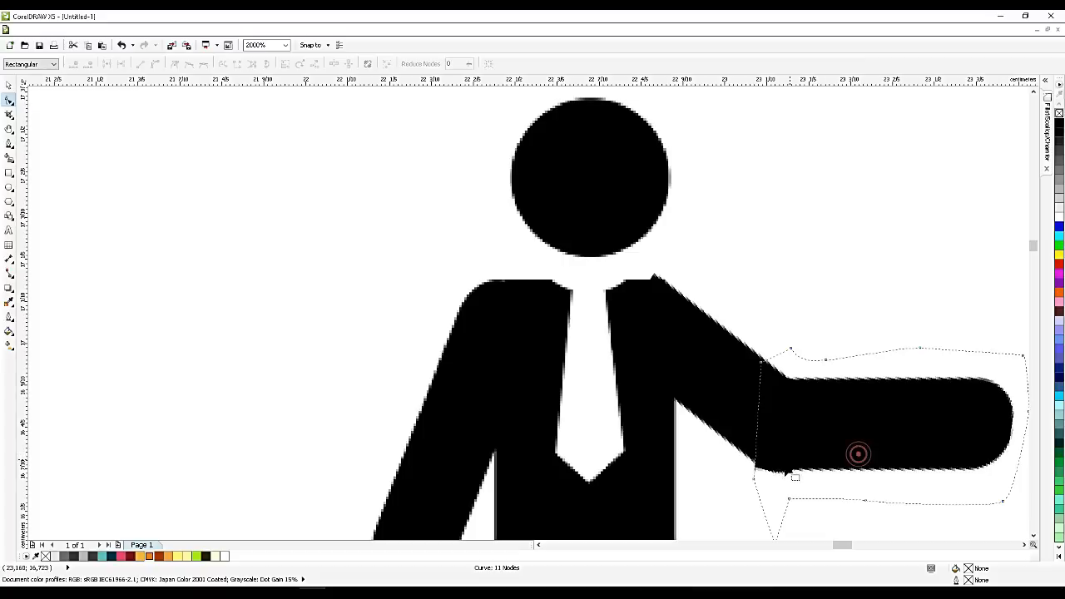
left_click(759, 478)
left_click(755, 476)
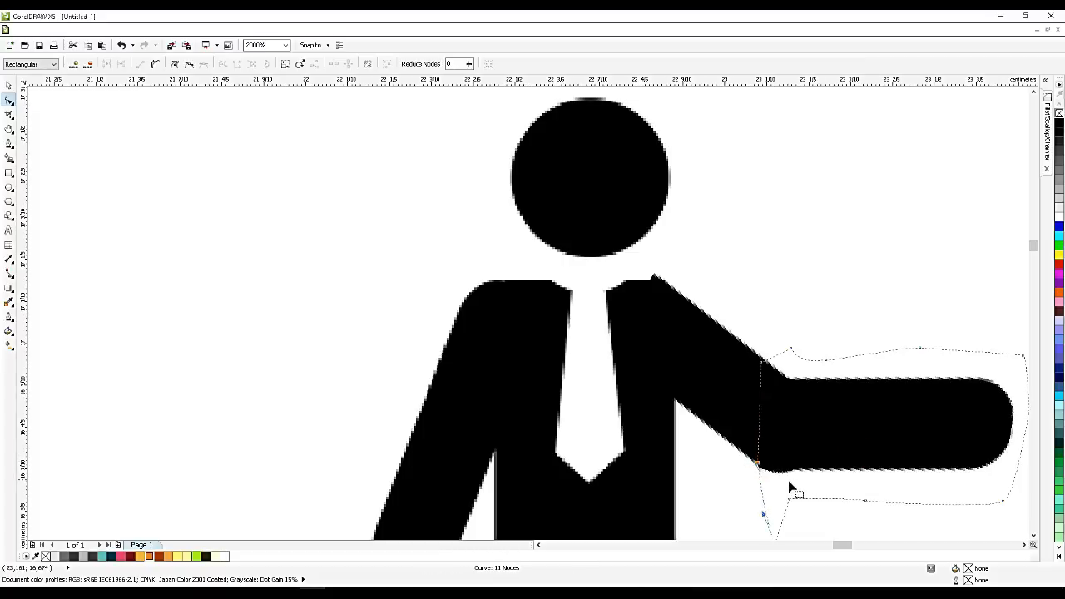
left_click(657, 297)
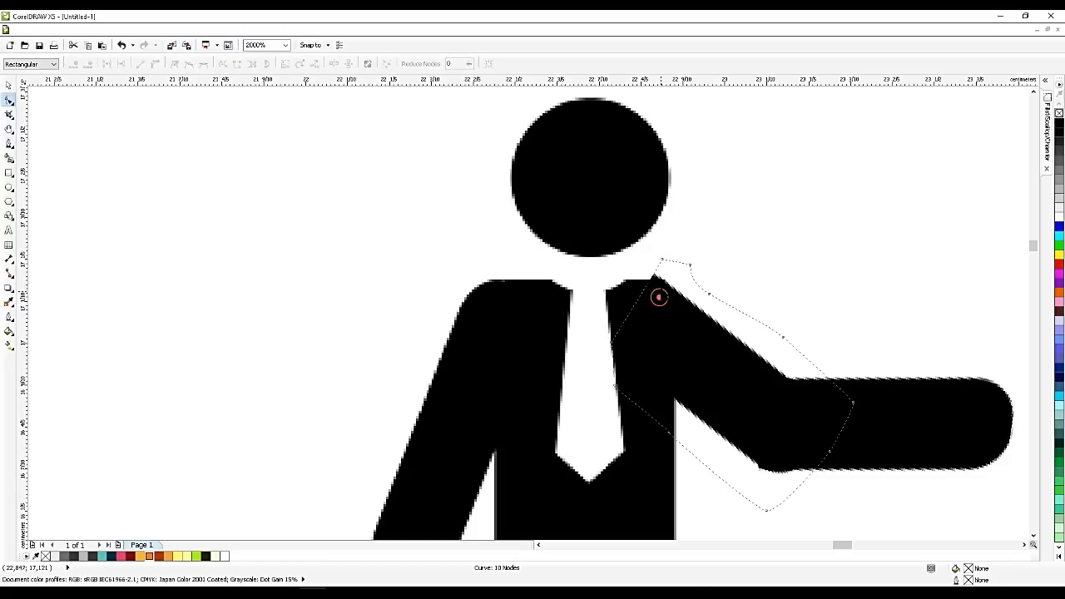
Pull the two corner nodes atop the upper arm's outline down onto the shoulder so the arm joins it smoothly.
left_click(663, 259)
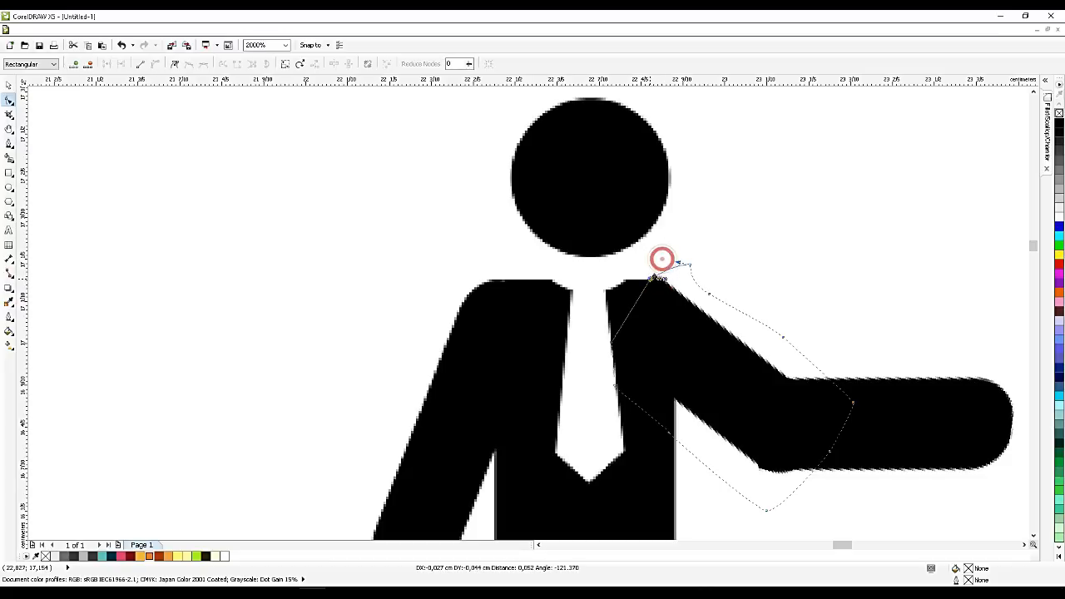
left_click_drag(690, 264, 665, 280)
left_click(8, 86)
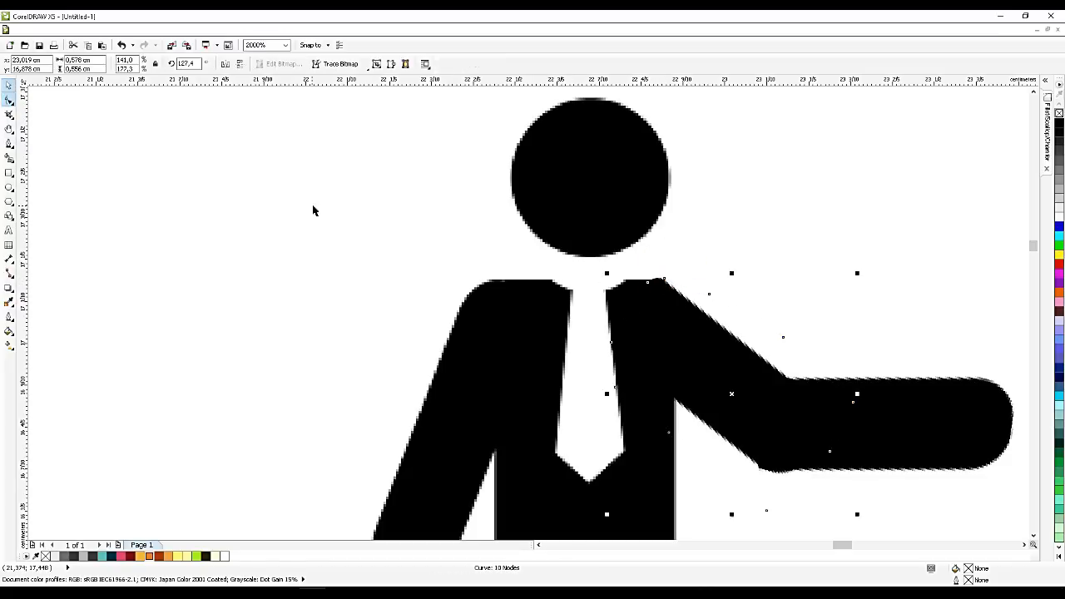
left_click(308, 204)
Select all pieces of the presenter figure on the top tier and group them.
scroll(597, 296, "down", 5)
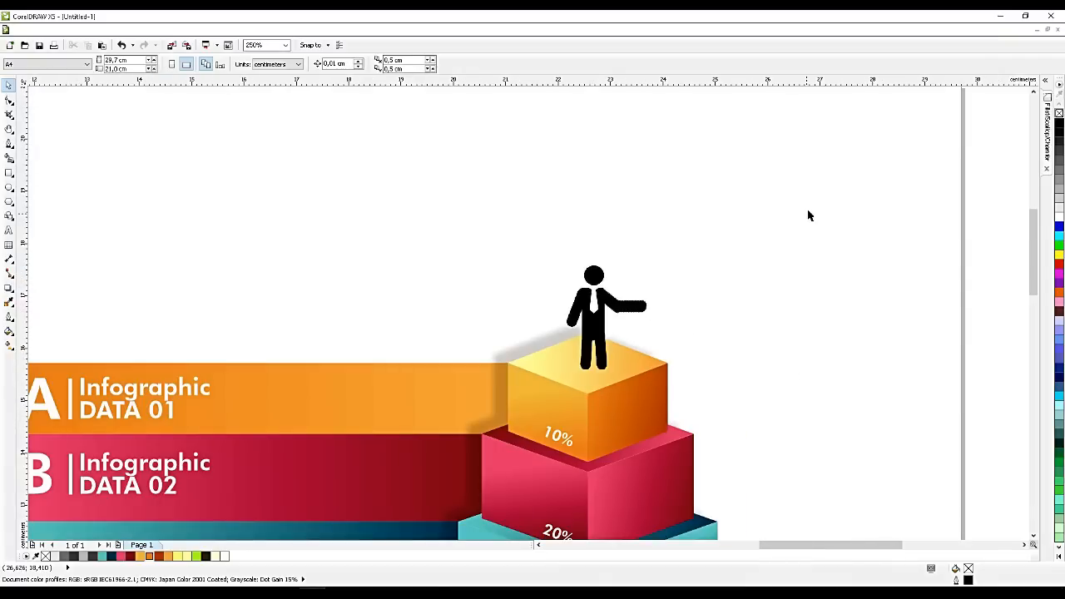
left_click_drag(808, 216, 545, 387)
key("ctrl+g")
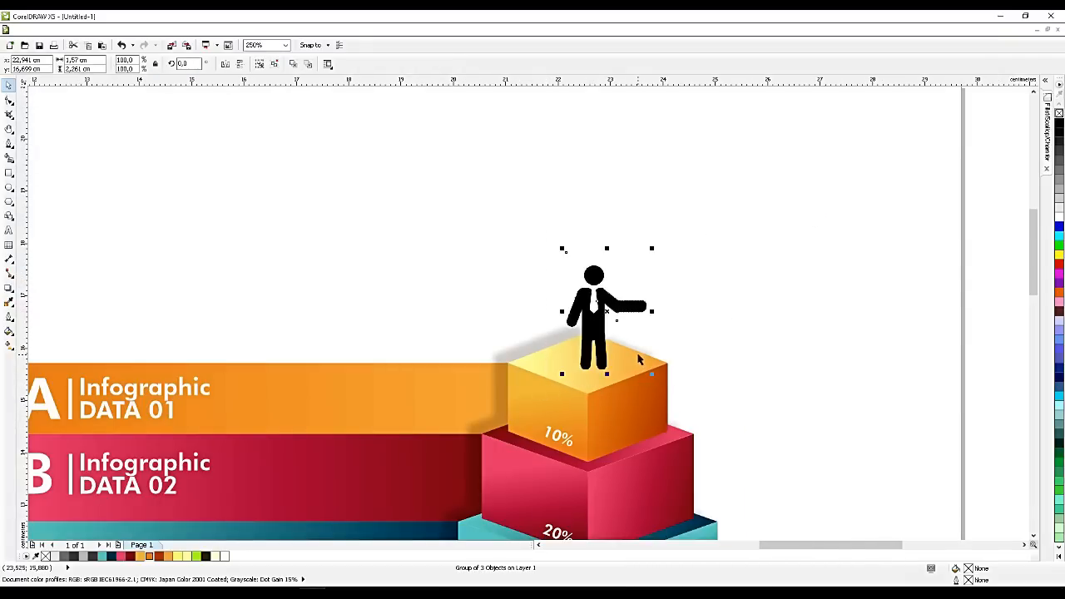
Add a "$" as artistic text in the empty area above banner A and set its font to Futura Hv BT.
scroll(625, 349, "down", 3)
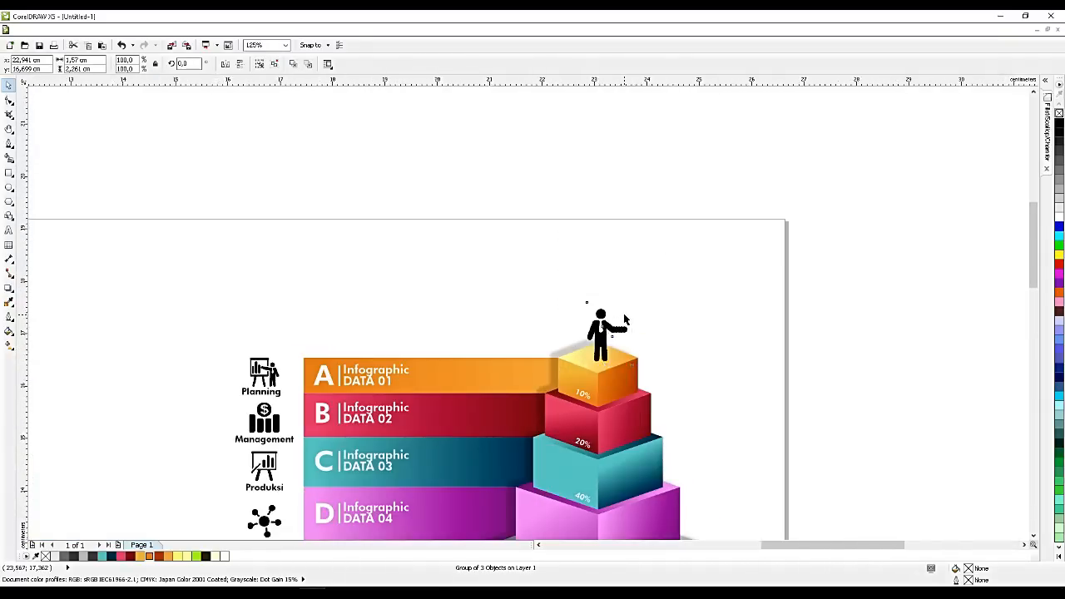
scroll(626, 318, "up", 2)
left_click(9, 230)
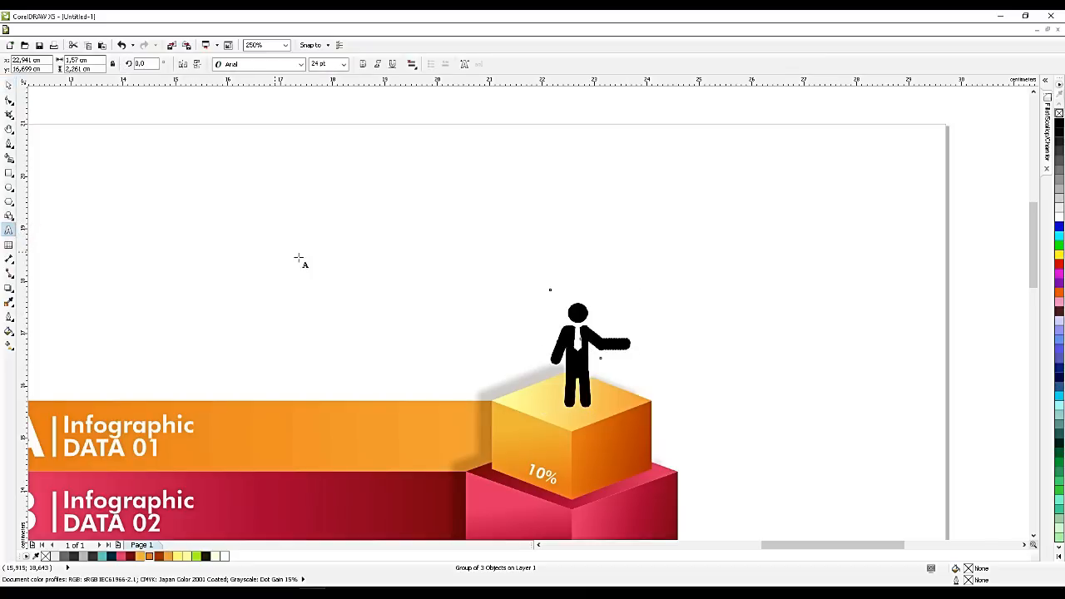
left_click(303, 256)
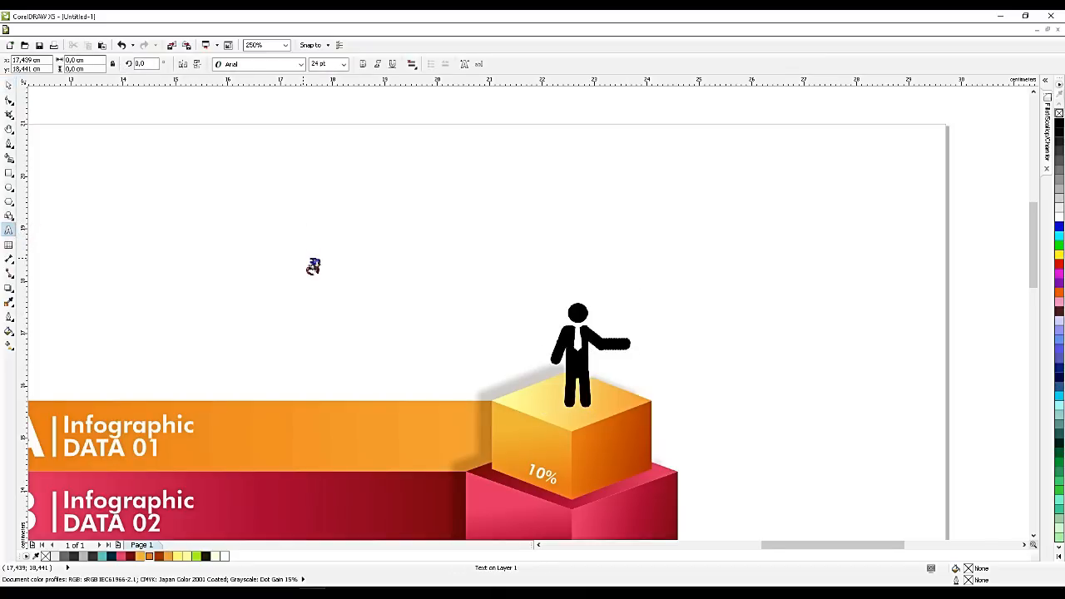
type("$")
left_click(8, 86)
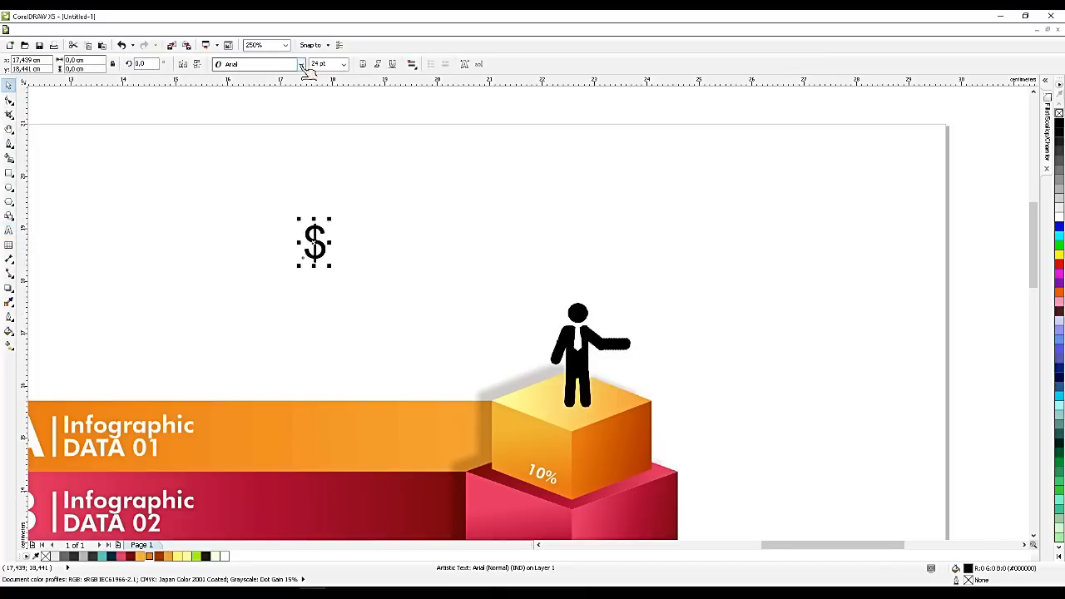
left_click(301, 64)
left_click(265, 88)
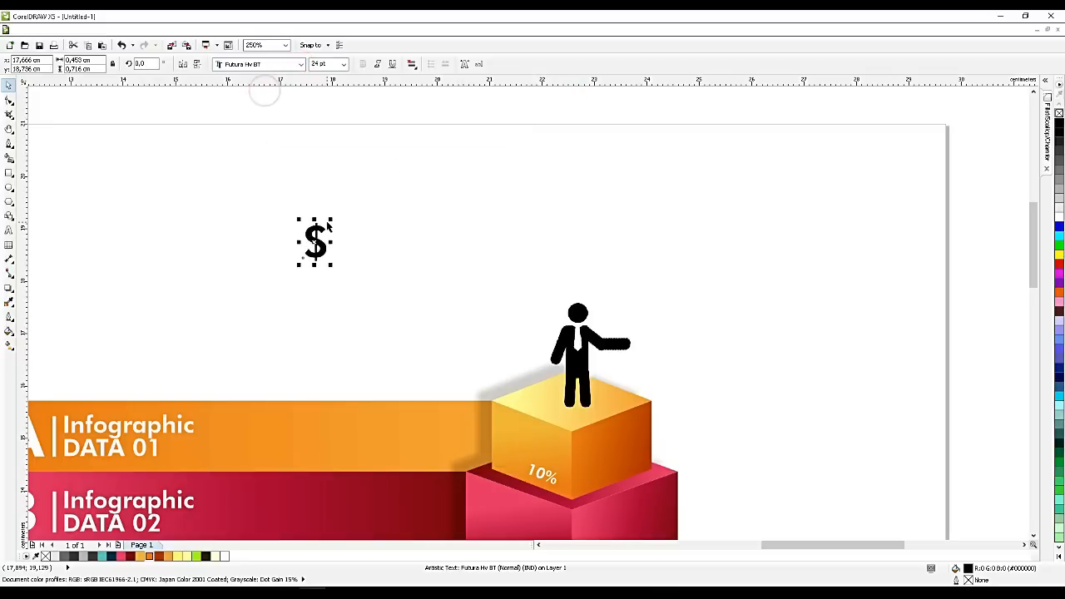
Place the dollar sign just above the presenter's outstretched hand and scale it to about 24.8 pt, roughly 0.47 by 0.74 cm.
left_click_drag(330, 221, 619, 304)
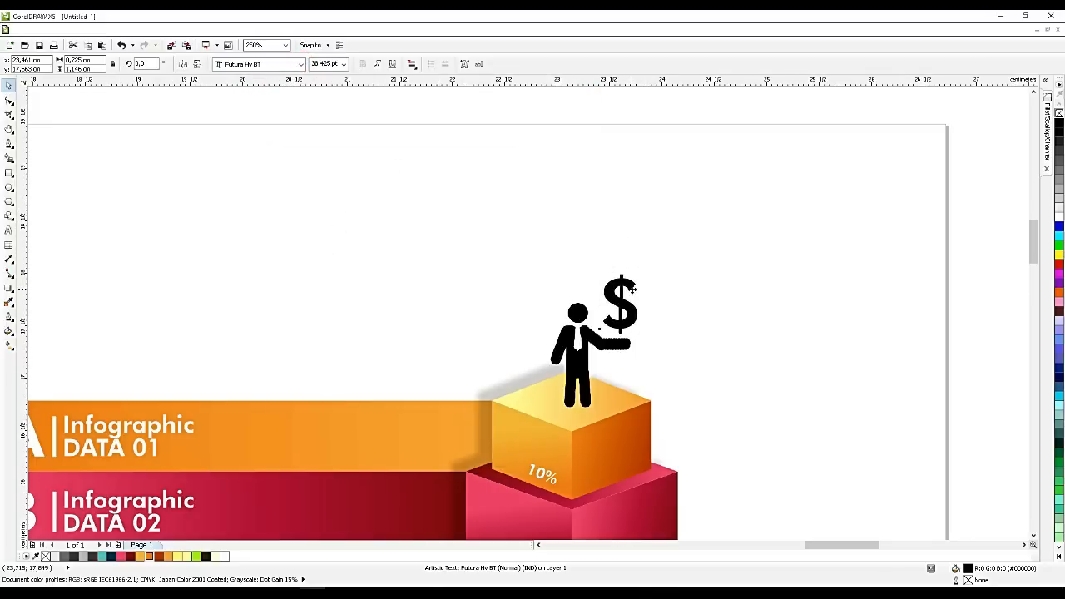
scroll(632, 291, "up", 2)
left_click_drag(648, 254, 632, 277)
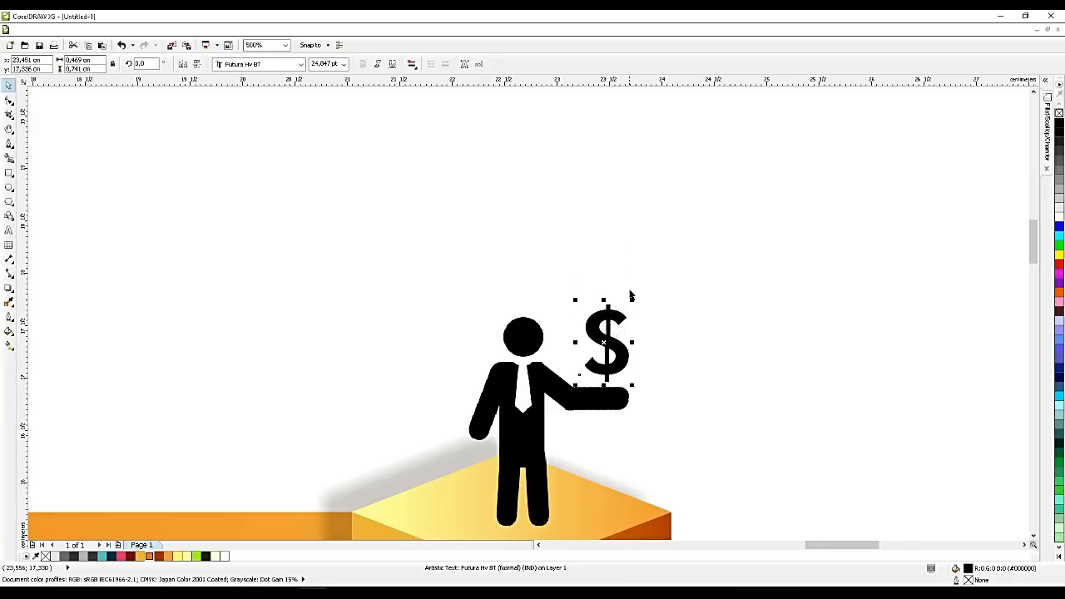
scroll(640, 294, "down", 4)
left_click(708, 313)
Select the presenter figure together with the dollar sign and group them.
scroll(713, 298, "down", 2)
left_click_drag(749, 266, 453, 421)
key("ctrl+g")
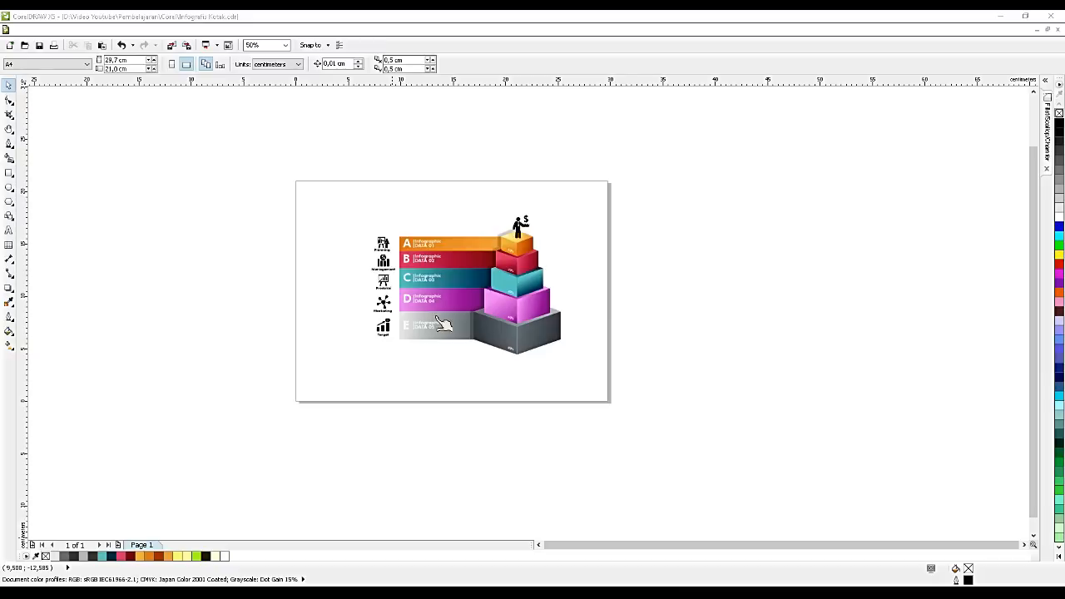
Add the artistic text "BUSINESS" just below banner E and set its font to Futura Hv BT.
scroll(450, 310, "up", 2)
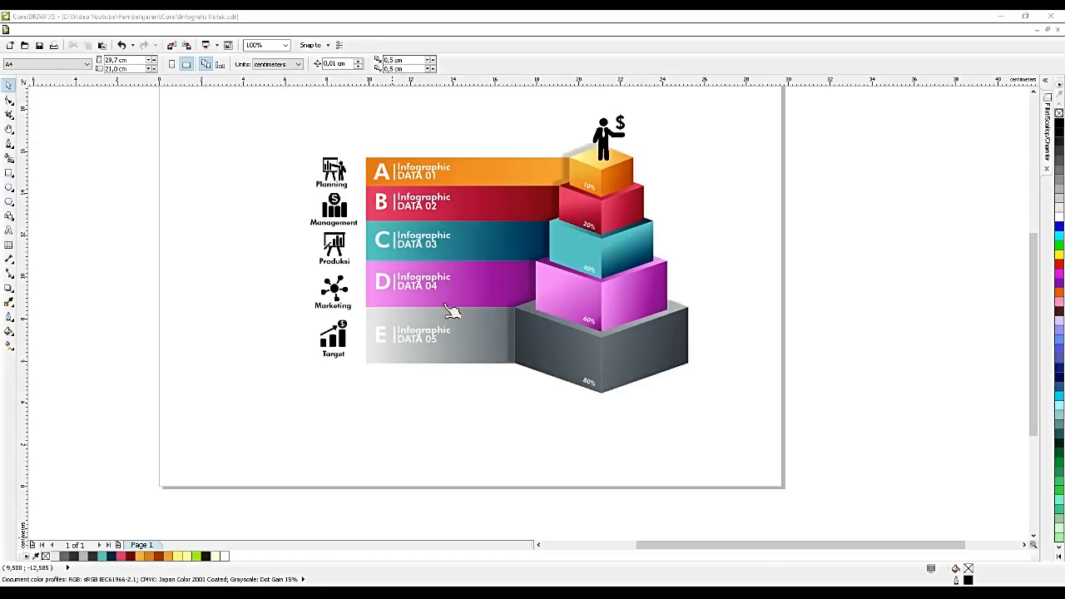
left_click(9, 230)
left_click(397, 383)
type("BUSINESS")
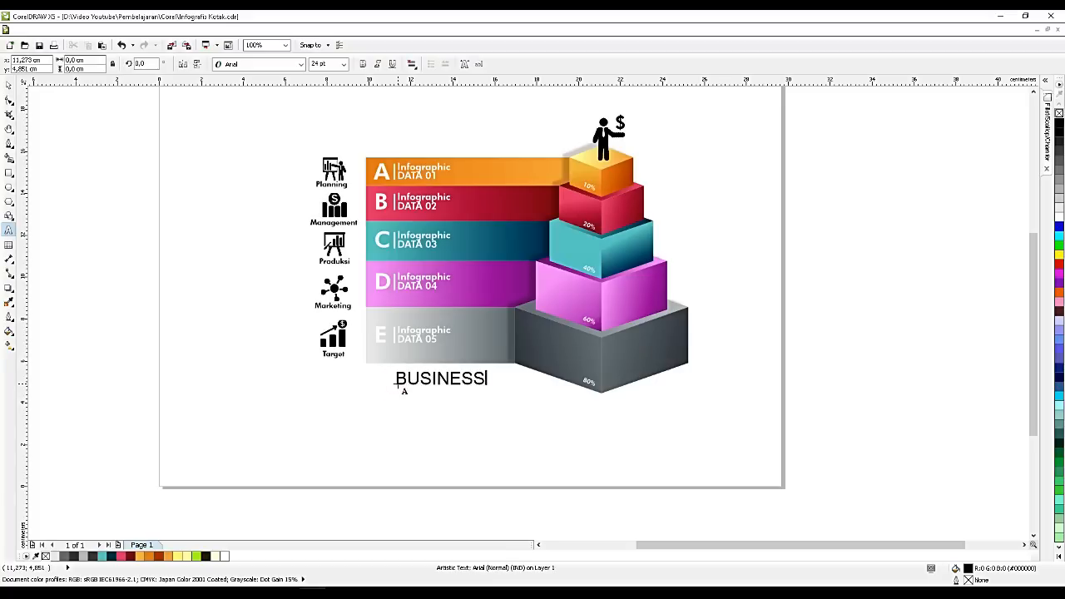
left_click(9, 85)
left_click(301, 64)
left_click(261, 89)
scroll(445, 386, "up", 1)
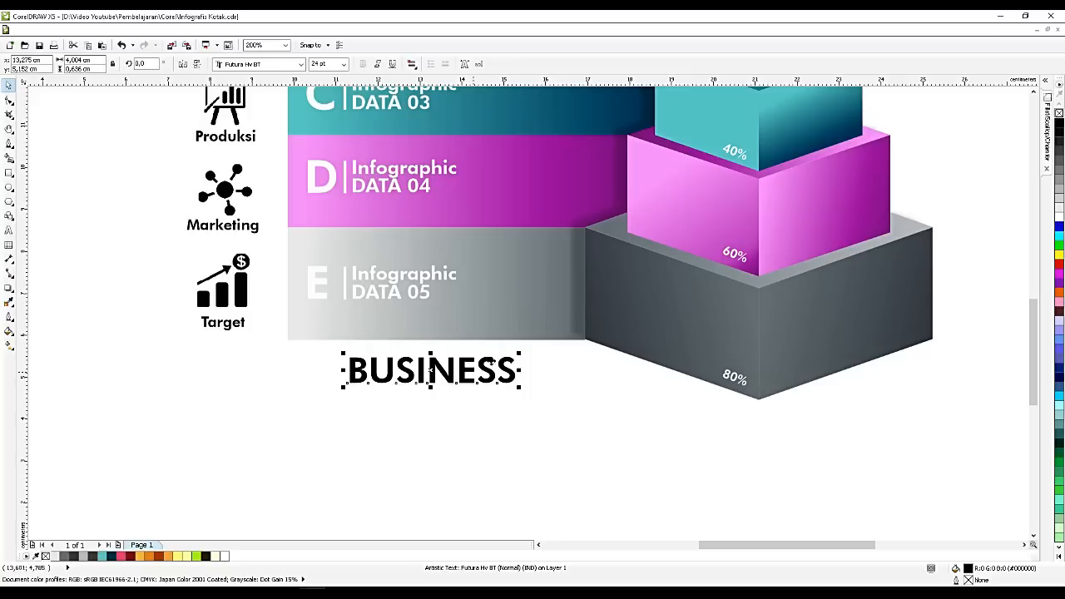